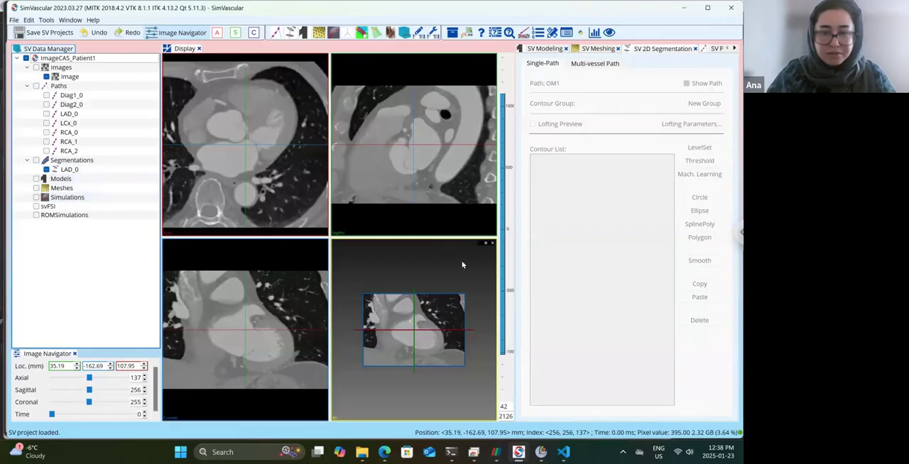
Hide and redisplay the crosshair planes in the 3D view, and look at them from an oblique angle.
{"action": "left_click", "coordinate": [481, 244]}
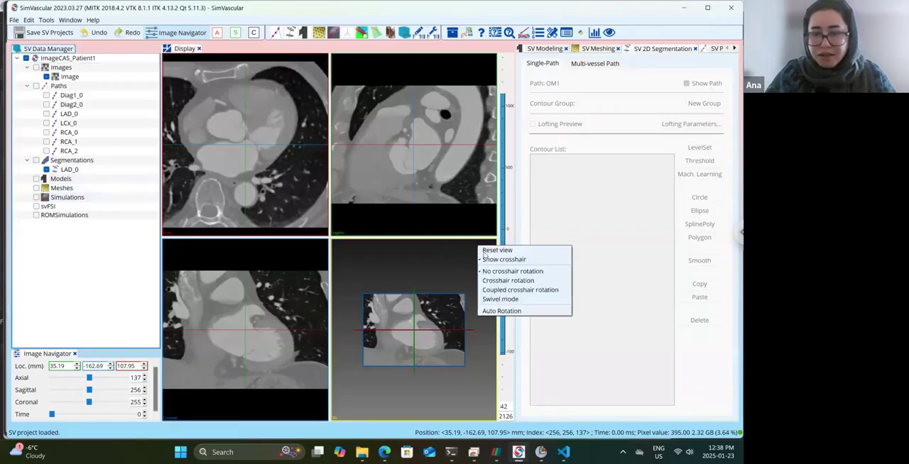
{"action": "left_click", "coordinate": [500, 260]}
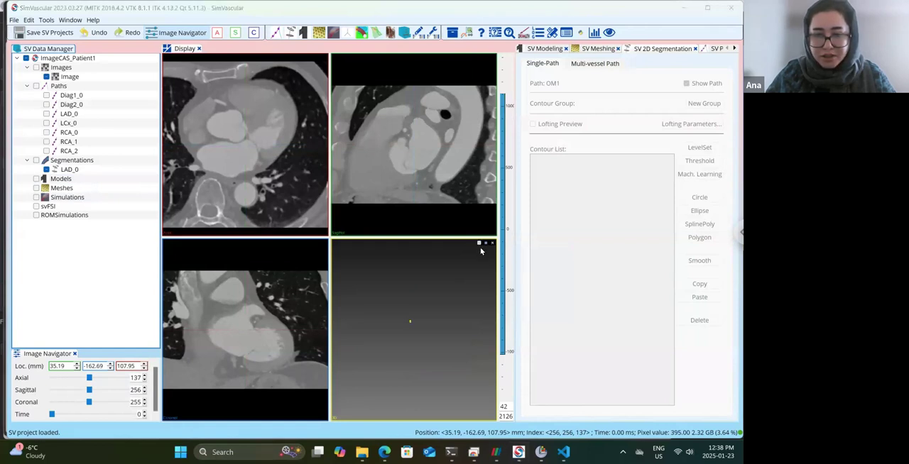
{"action": "left_click", "coordinate": [480, 245]}
{"action": "left_click", "coordinate": [504, 259]}
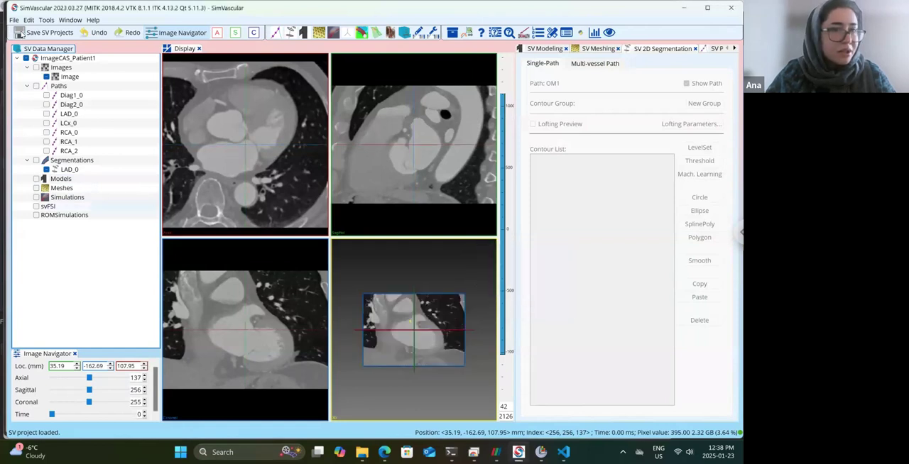
{"action": "left_click_drag", "start_coordinate": [383, 341], "coordinate": [321, 425]}
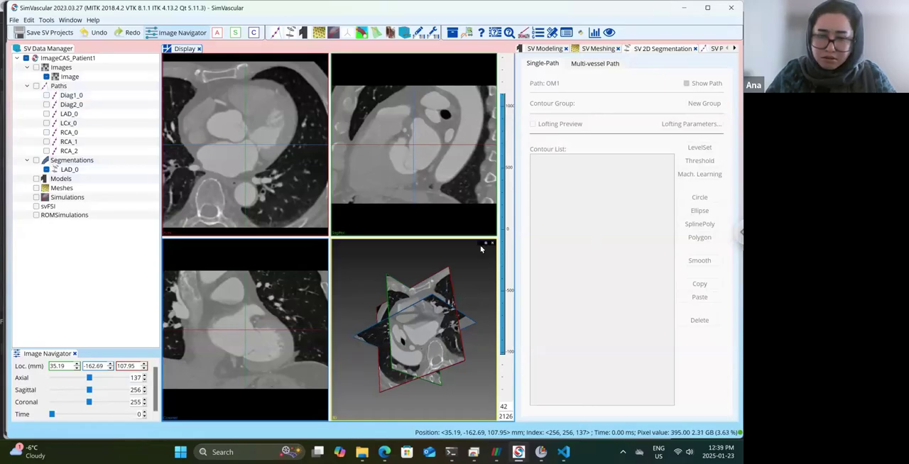
Hide the crosshair planes in the 3D view so only the segmentation contour is displayed.
{"action": "left_click", "coordinate": [479, 245]}
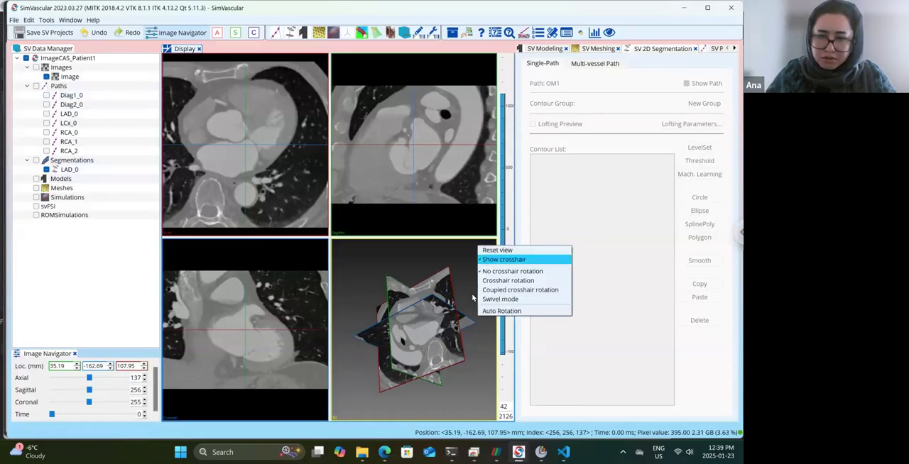
{"action": "left_click", "coordinate": [497, 258]}
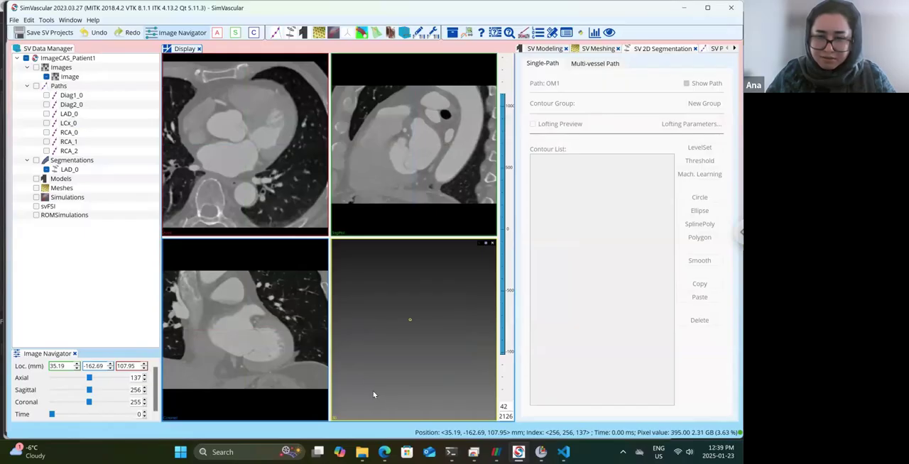
{"action": "scroll", "coordinate": [421, 372], "scroll_direction": "up", "scroll_amount": 5}
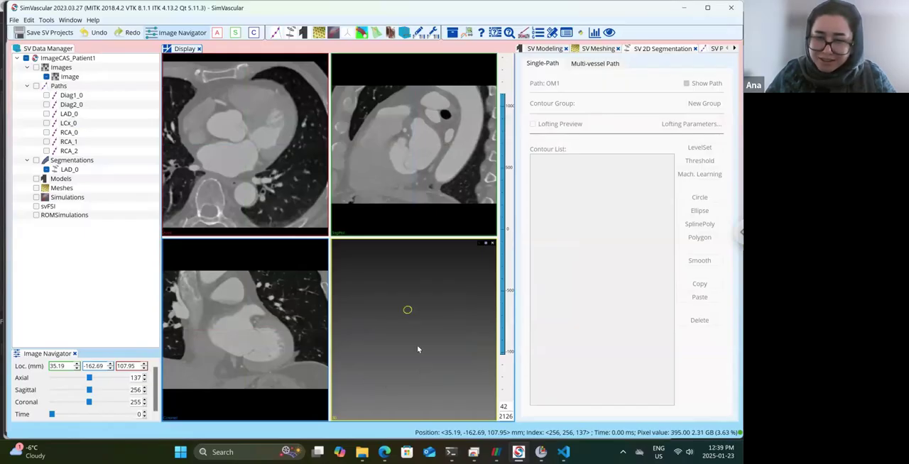
Open the LAD_0 segmentation for editing and set its reslice size to 25.
{"action": "left_click", "coordinate": [68, 170]}
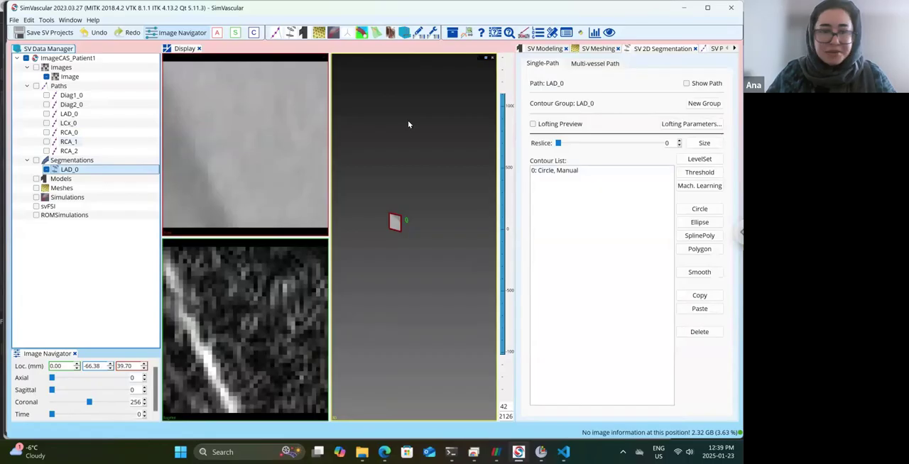
{"action": "left_click", "coordinate": [704, 144]}
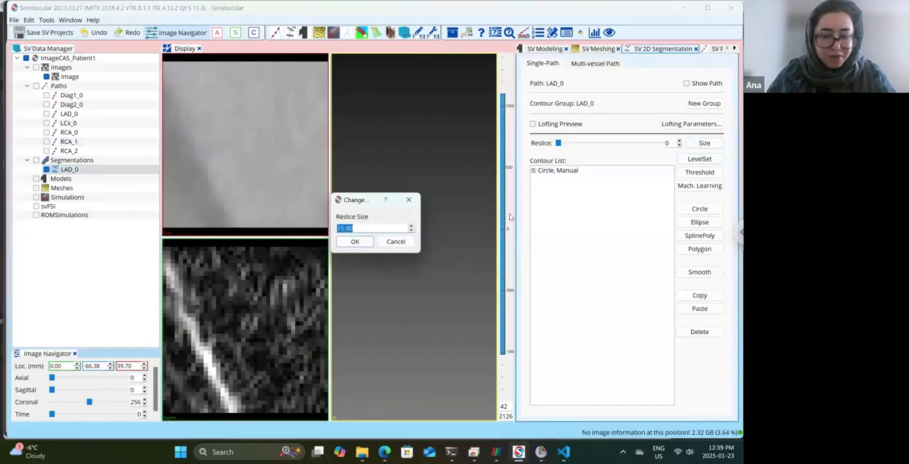
{"action": "type", "text": "25"}
{"action": "key", "text": "Return"}
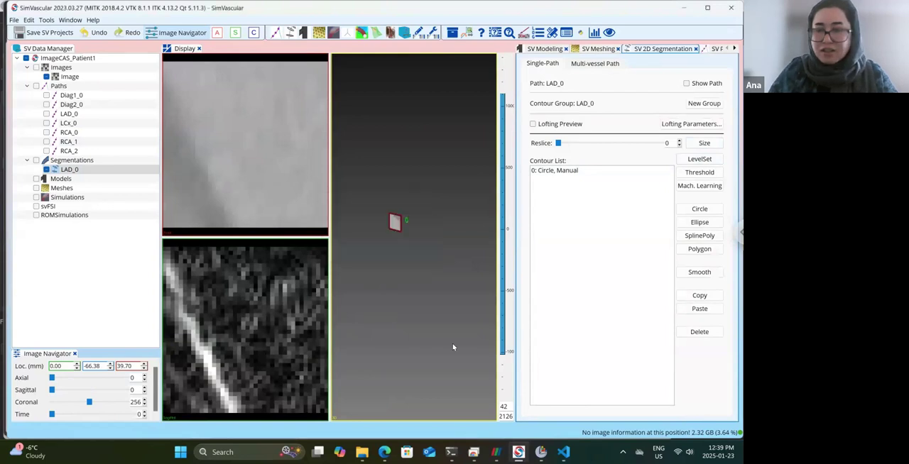
Check the 2D point size setting of the LAD_0 segmentation.
{"action": "left_click", "coordinate": [69, 171]}
{"action": "right_click", "coordinate": [69, 171]}
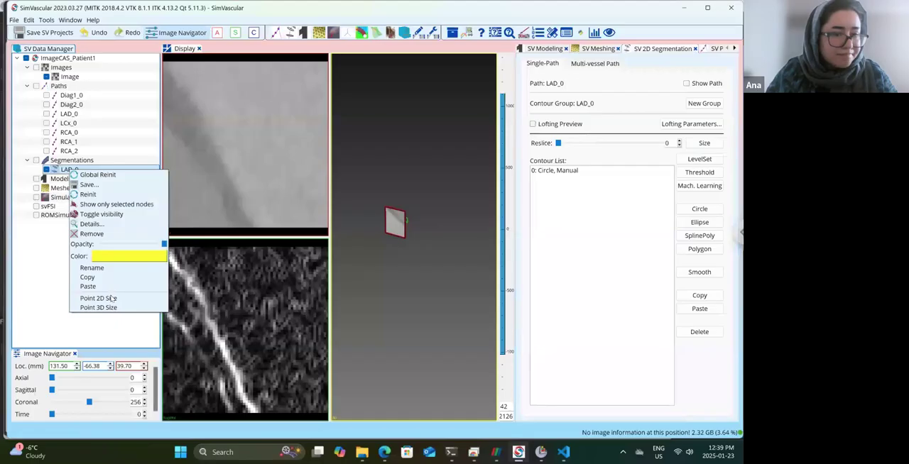
{"action": "left_click", "coordinate": [111, 297]}
{"action": "key", "text": "Return"}
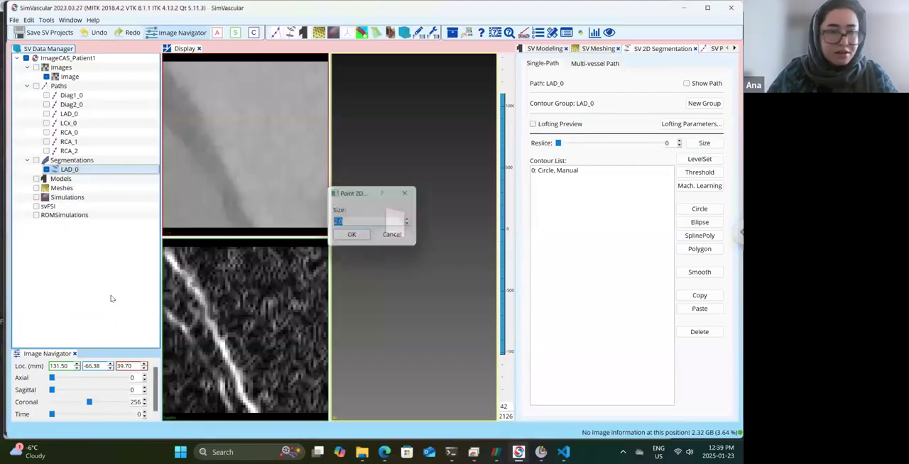
Show all seven vessel paths, from Diag1_0 to RCA_2, in the display.
{"action": "left_click", "coordinate": [47, 95]}
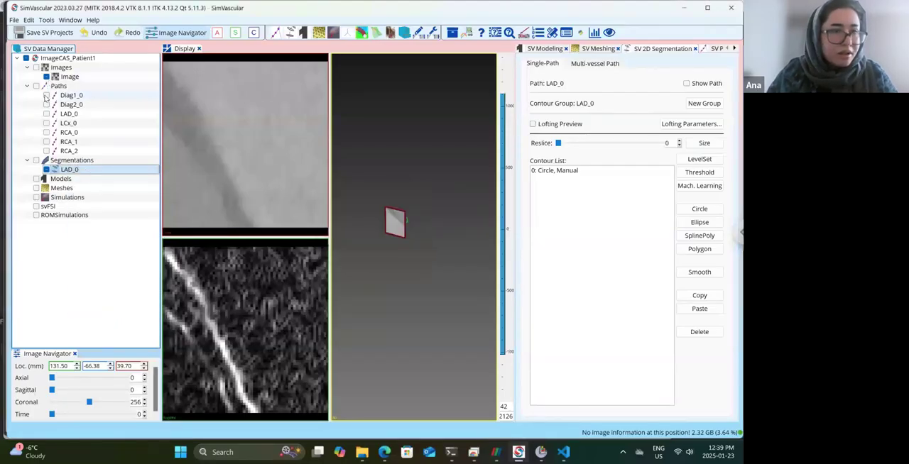
{"action": "left_click", "coordinate": [46, 104]}
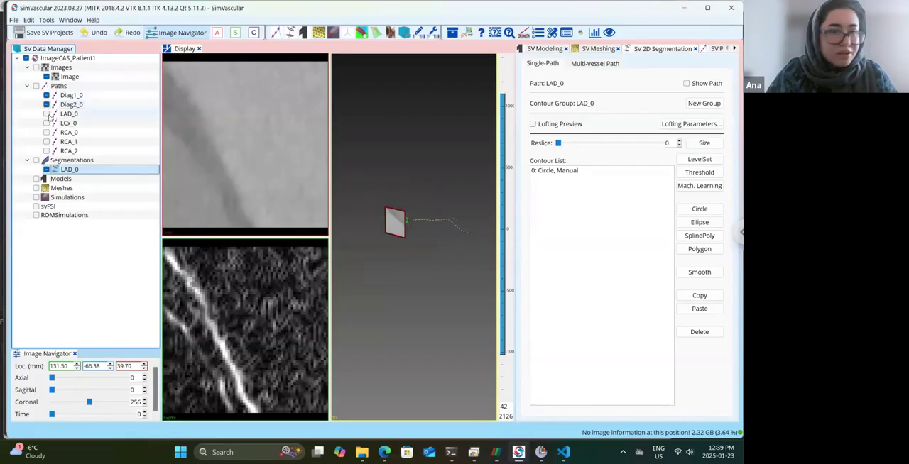
{"action": "left_click", "coordinate": [46, 114]}
{"action": "left_click", "coordinate": [46, 123]}
{"action": "left_click", "coordinate": [46, 132]}
{"action": "left_click", "coordinate": [47, 142]}
{"action": "left_click", "coordinate": [46, 150]}
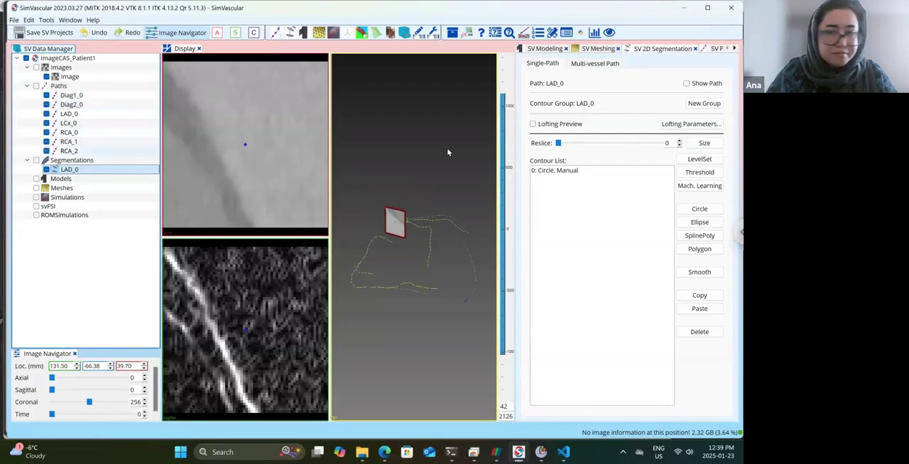
{"action": "left_click_drag", "start_coordinate": [429, 228], "coordinate": [432, 243]}
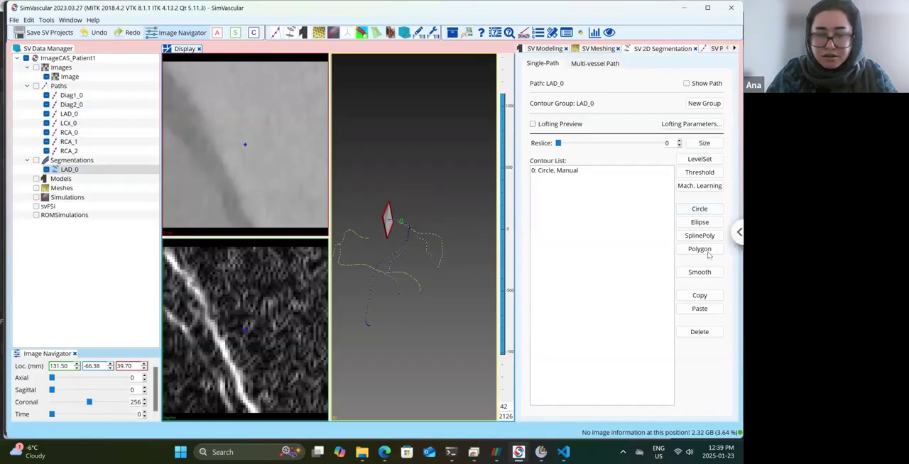
Check the reslice size and place a manual circle contour on the path point at reslice 0 of LAD_0.
{"action": "left_click", "coordinate": [695, 144]}
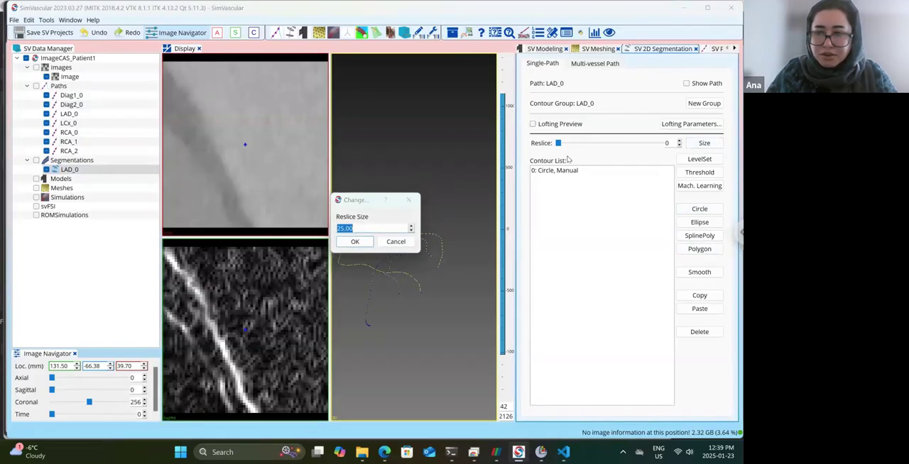
{"action": "left_click", "coordinate": [403, 242]}
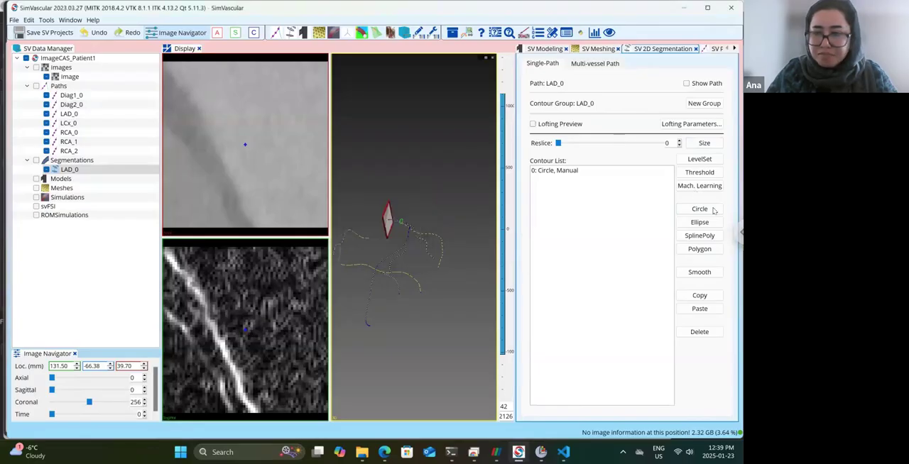
{"action": "left_click", "coordinate": [700, 209]}
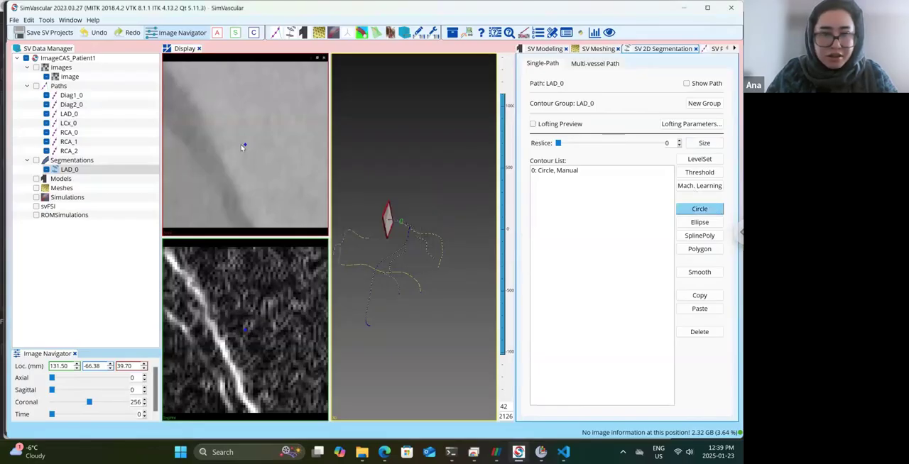
{"action": "left_click", "coordinate": [244, 146]}
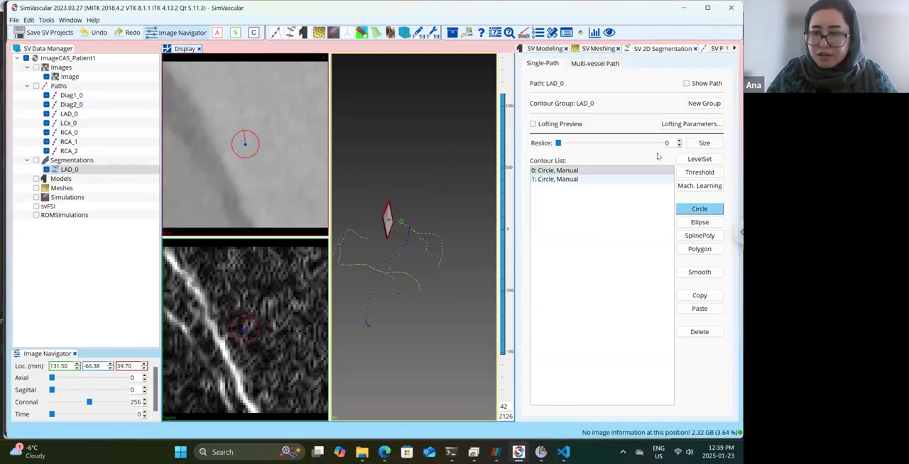
Step through the first LAD_0 reslices and draw a circle contour around the vessel lumen at reslice 10.
{"action": "left_click", "coordinate": [679, 140]}
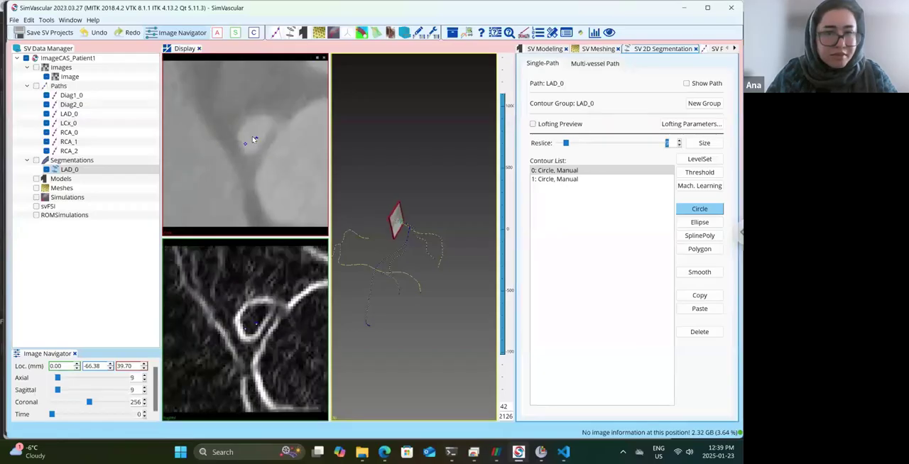
{"action": "left_click", "coordinate": [679, 146]}
{"action": "left_click", "coordinate": [679, 146]}
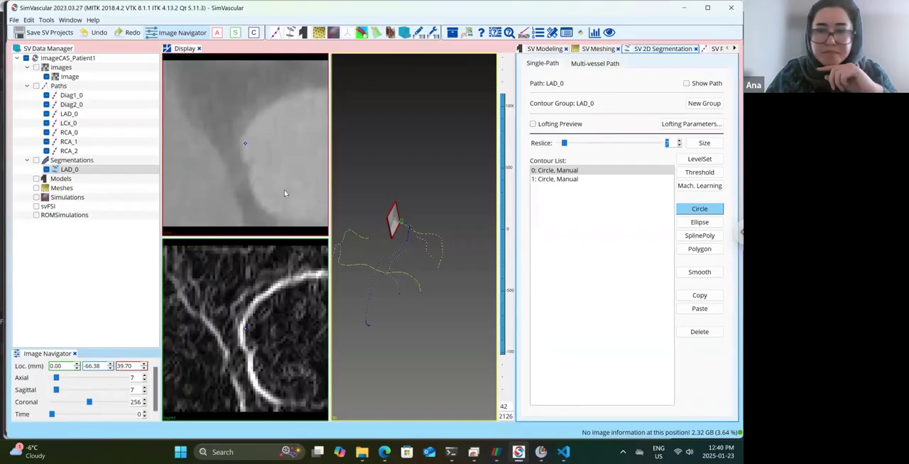
{"action": "left_click", "coordinate": [680, 140]}
{"action": "left_click", "coordinate": [680, 141]}
{"action": "left_click", "coordinate": [680, 140]}
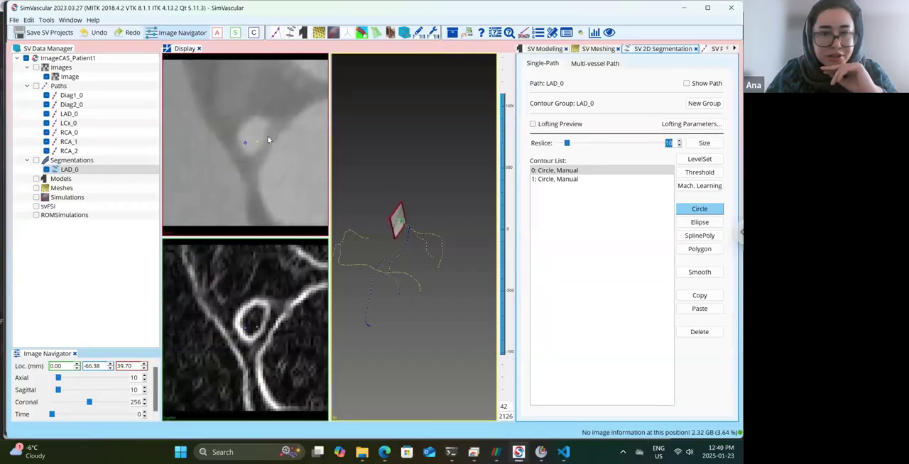
{"action": "left_click_drag", "start_coordinate": [250, 139], "coordinate": [257, 124]}
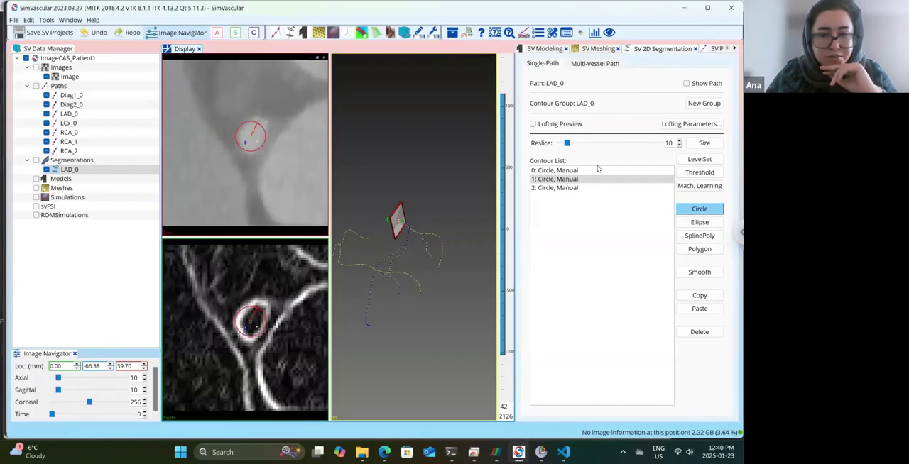
Advance to reslice 17 and draw a circle contour around the larger vessel lumen centred on the LAD_0 path.
{"action": "left_click", "coordinate": [679, 140]}
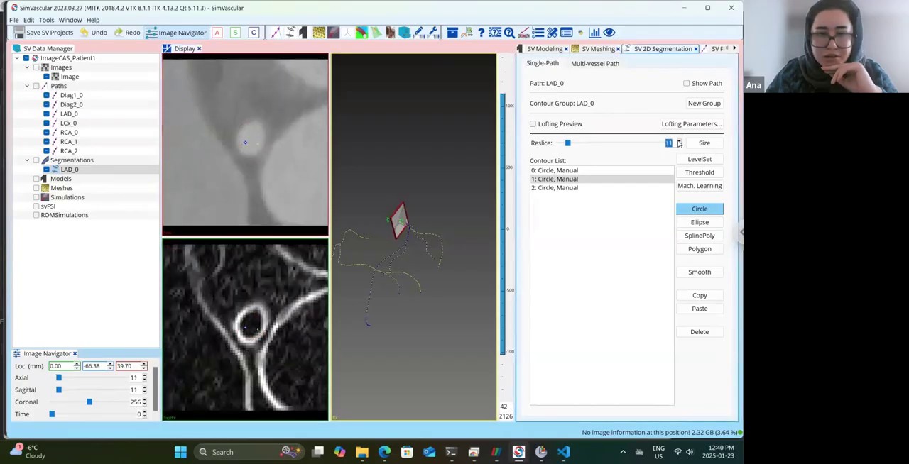
{"action": "left_click", "coordinate": [679, 140]}
{"action": "left_click", "coordinate": [678, 141]}
{"action": "left_click", "coordinate": [679, 141]}
{"action": "left_click", "coordinate": [679, 141]}
{"action": "left_click", "coordinate": [679, 140]}
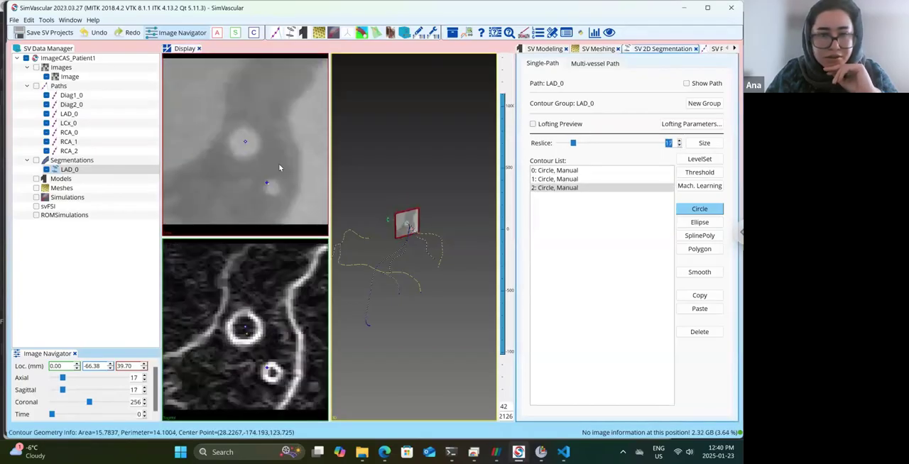
{"action": "left_click_drag", "start_coordinate": [245, 145], "coordinate": [247, 134]}
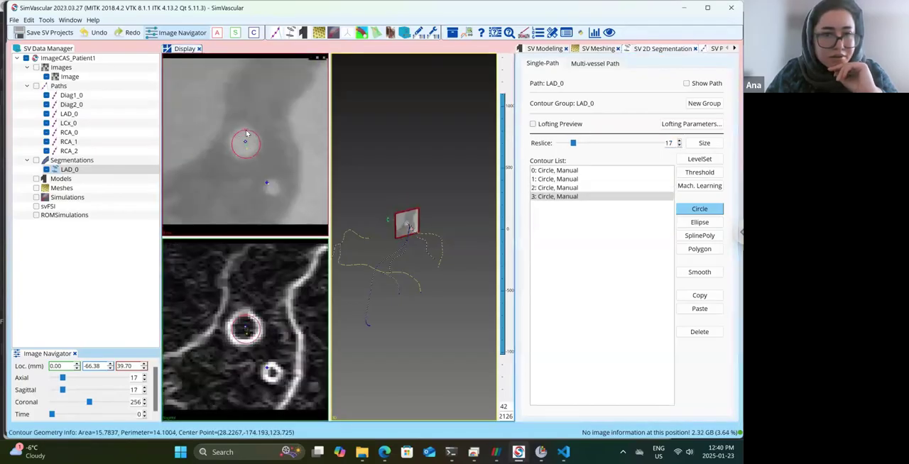
Draw circle contours around the LAD_0 vessel lumen at reslices 22 and 27.
{"action": "left_click", "coordinate": [679, 141]}
{"action": "left_click", "coordinate": [679, 141]}
{"action": "left_click", "coordinate": [678, 140]}
{"action": "left_click", "coordinate": [679, 140]}
{"action": "left_click", "coordinate": [679, 141]}
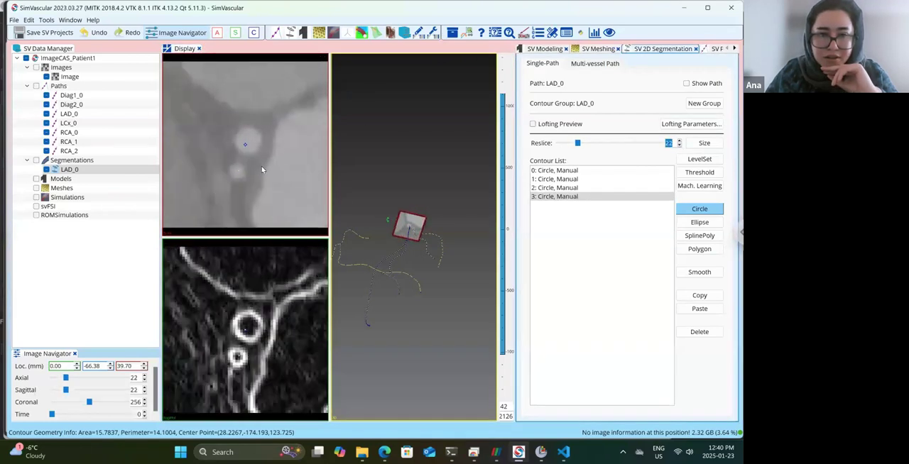
{"action": "left_click_drag", "start_coordinate": [247, 145], "coordinate": [249, 131]}
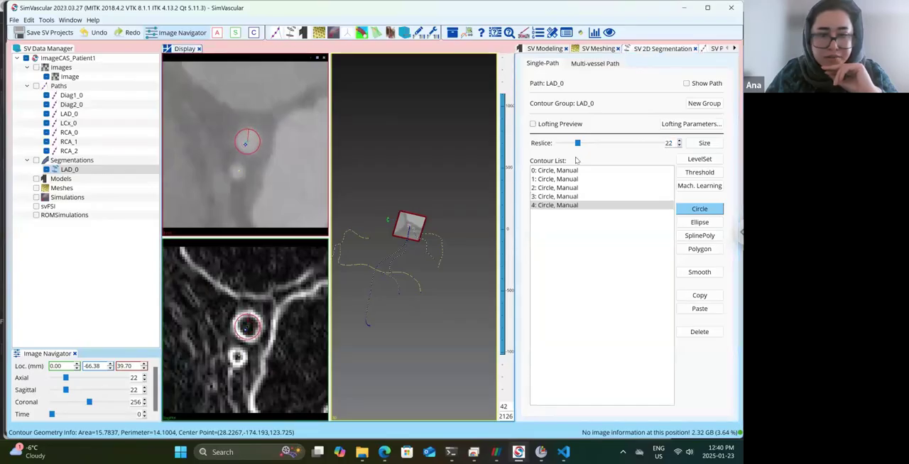
{"action": "left_click", "coordinate": [679, 140]}
{"action": "left_click", "coordinate": [679, 141]}
{"action": "left_click", "coordinate": [678, 140]}
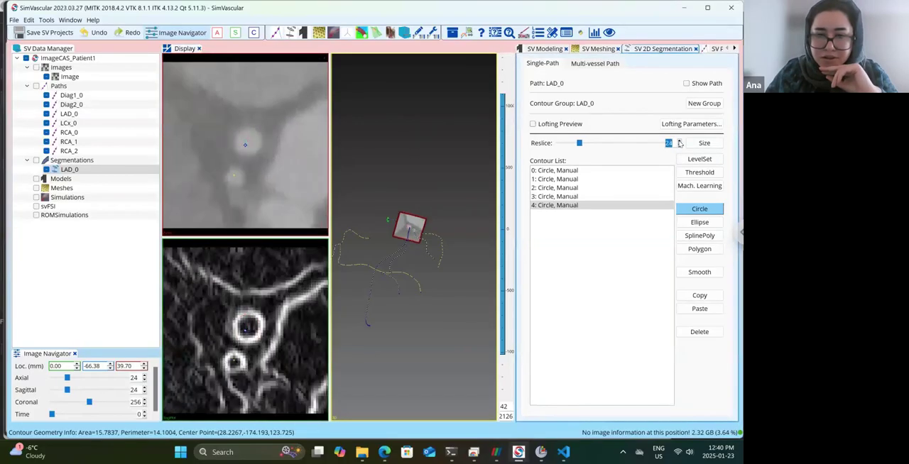
{"action": "left_click", "coordinate": [679, 140]}
{"action": "left_click", "coordinate": [679, 141]}
{"action": "left_click_drag", "start_coordinate": [246, 146], "coordinate": [249, 136]}
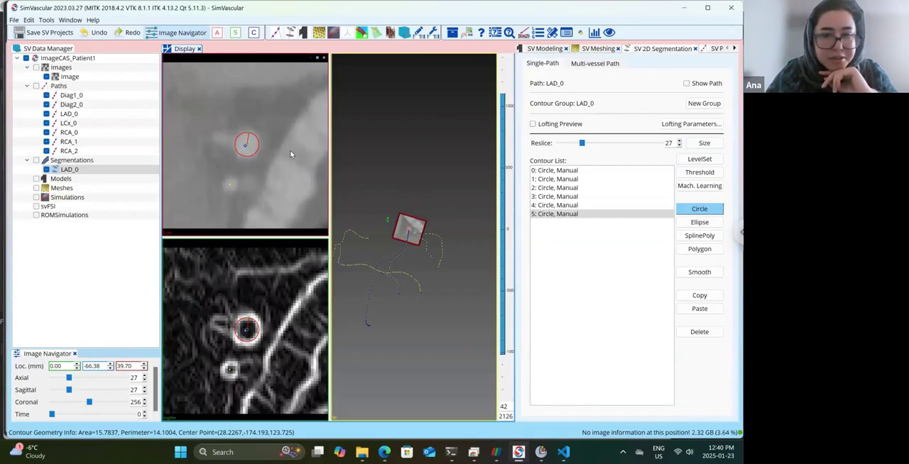
Turn on the lofting preview for LAD_0 and compare the lofted outline with the vessel at reslices 25 to 27.
{"action": "left_click", "coordinate": [679, 145]}
{"action": "left_click", "coordinate": [679, 145]}
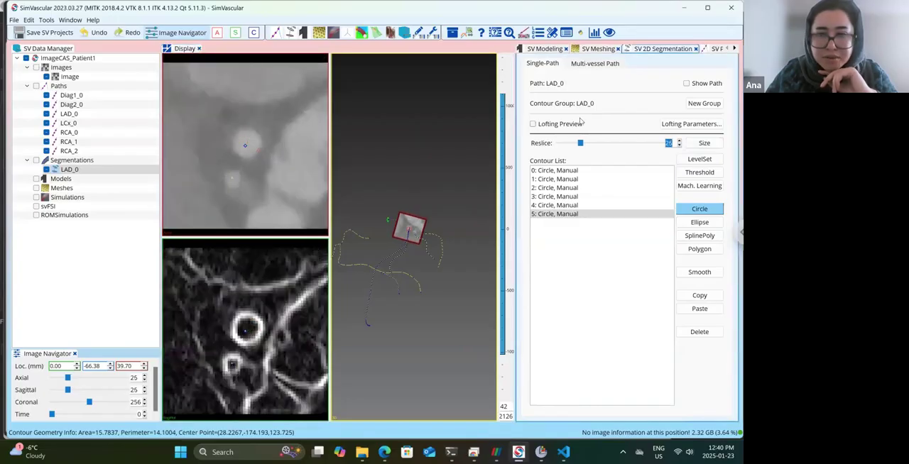
{"action": "left_click", "coordinate": [533, 125]}
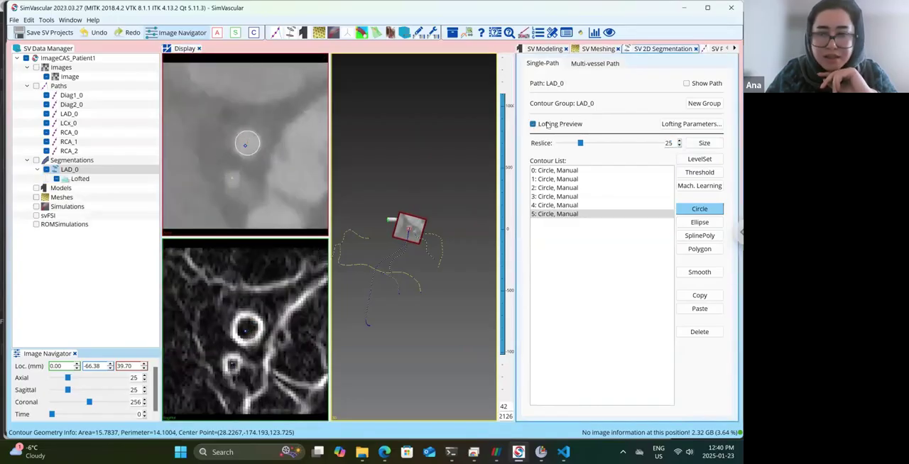
{"action": "left_click", "coordinate": [679, 141]}
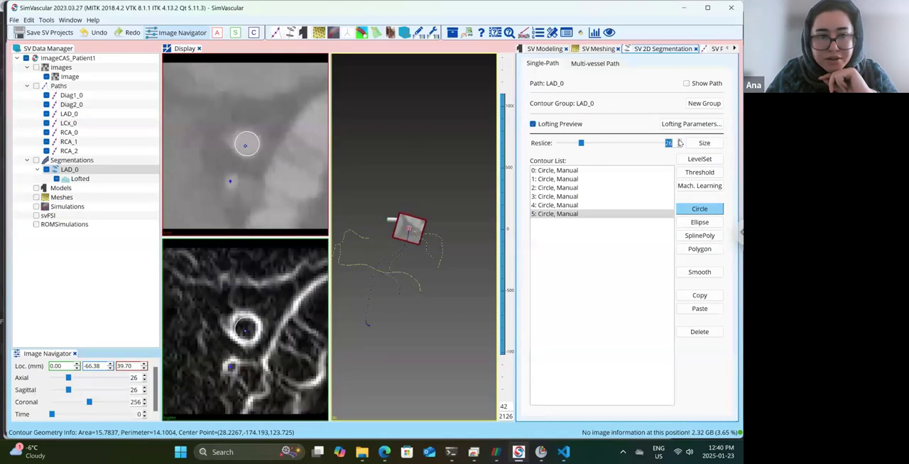
{"action": "left_click", "coordinate": [679, 141]}
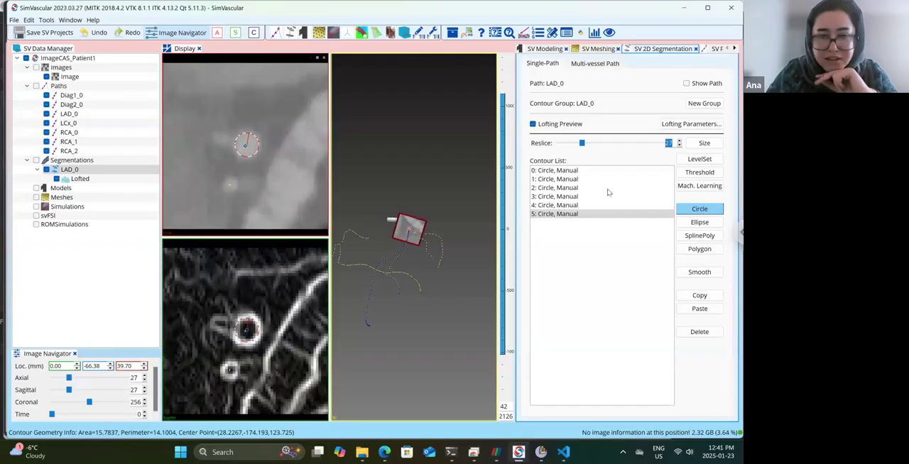
Draw circle contours around the LAD_0 vessel lumen at reslices 29 and 33.
{"action": "left_click", "coordinate": [679, 141]}
{"action": "left_click", "coordinate": [679, 141]}
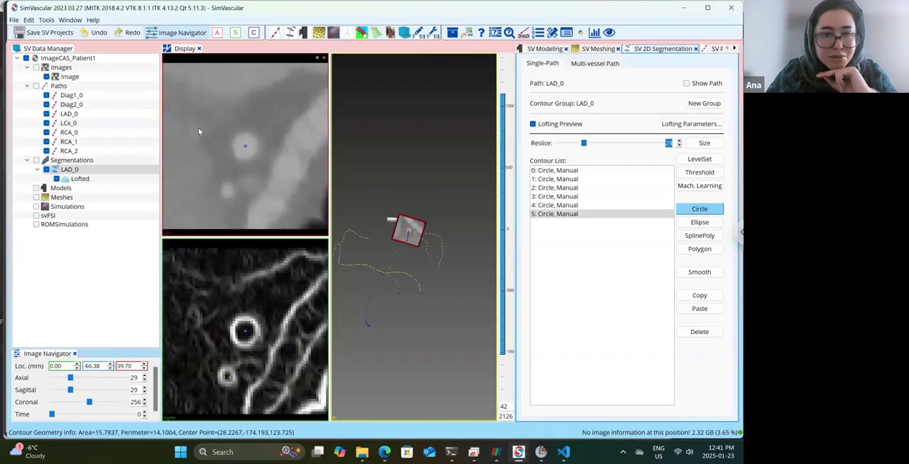
{"action": "left_click", "coordinate": [679, 146]}
{"action": "left_click", "coordinate": [679, 145]}
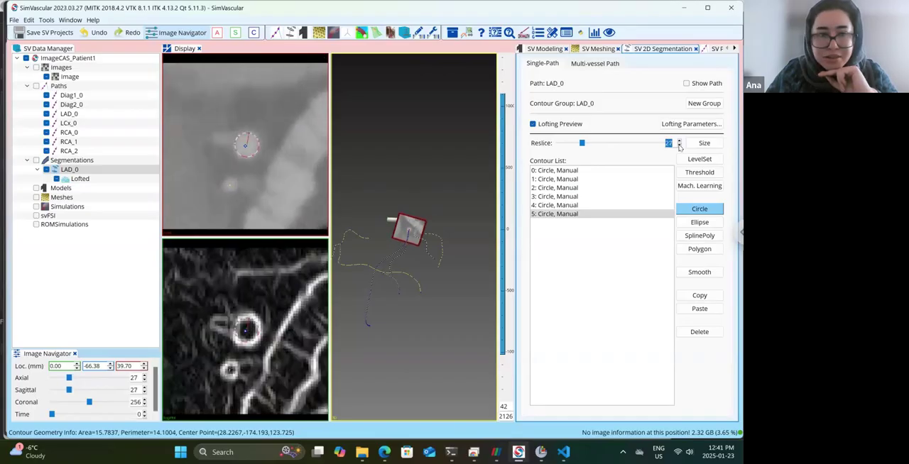
{"action": "left_click", "coordinate": [679, 141]}
{"action": "left_click", "coordinate": [679, 141]}
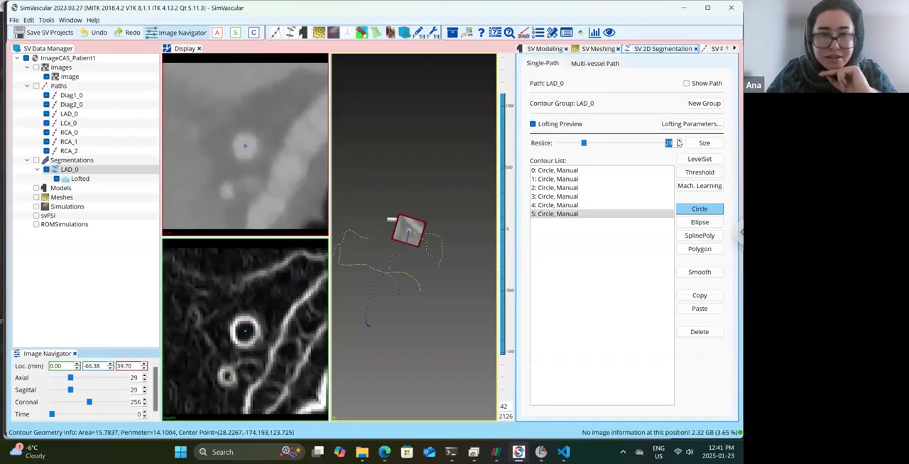
{"action": "left_click_drag", "start_coordinate": [245, 148], "coordinate": [245, 137]}
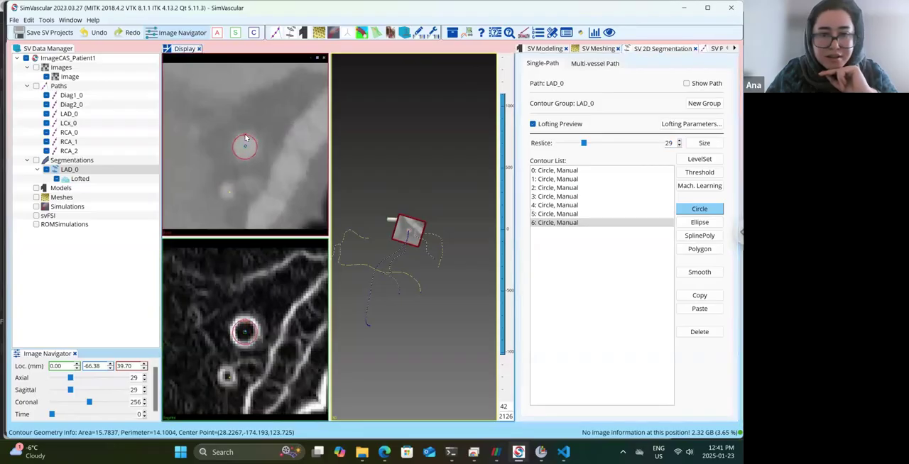
{"action": "left_click", "coordinate": [679, 141]}
{"action": "left_click", "coordinate": [679, 140]}
{"action": "left_click", "coordinate": [679, 141]}
{"action": "left_click", "coordinate": [679, 140]}
{"action": "left_click_drag", "start_coordinate": [244, 149], "coordinate": [245, 143]}
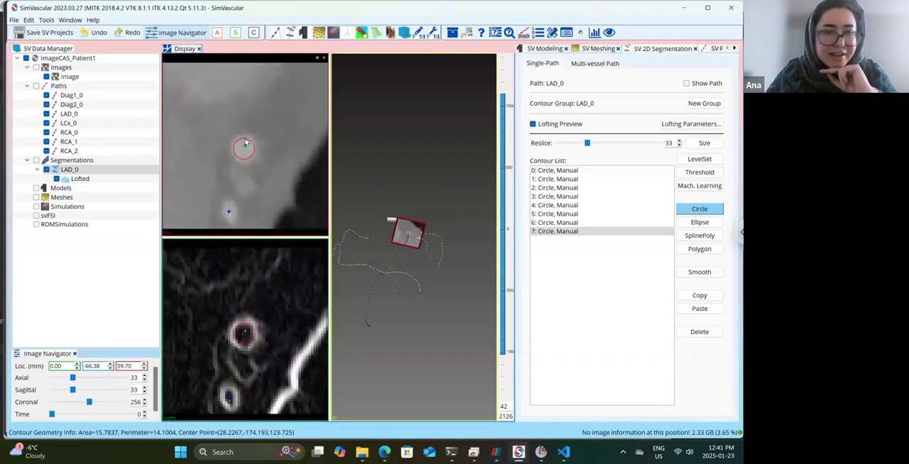
Draw circle contours around the LAD_0 lumen at reslices 35 and 37, leaving out the bright spot beside the vessel at 35.
{"action": "left_click", "coordinate": [679, 141]}
{"action": "left_click", "coordinate": [680, 141]}
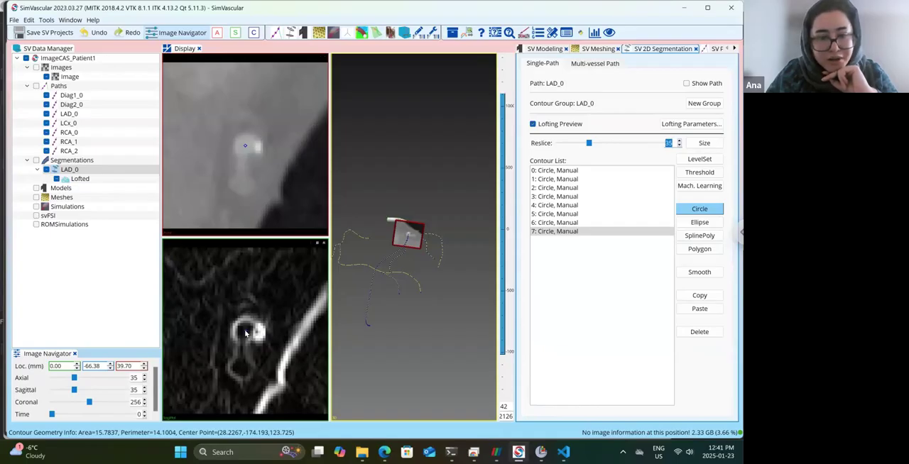
{"action": "left_click_drag", "start_coordinate": [246, 334], "coordinate": [246, 323]}
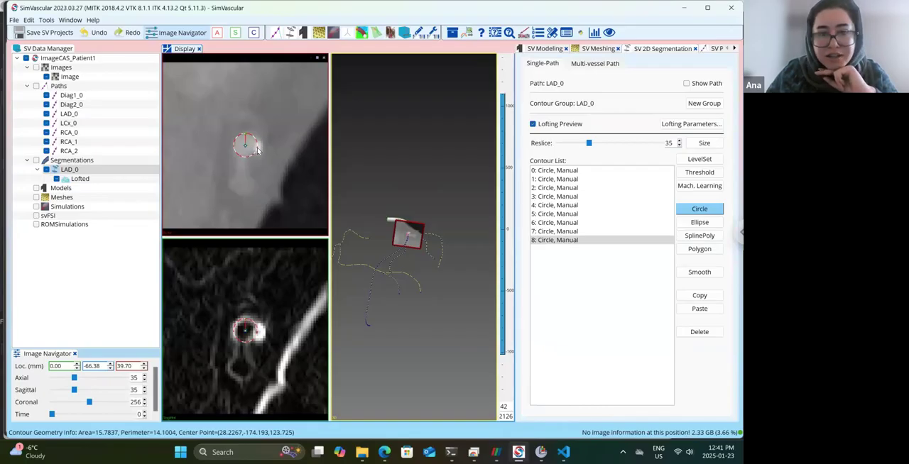
{"action": "left_click", "coordinate": [679, 141]}
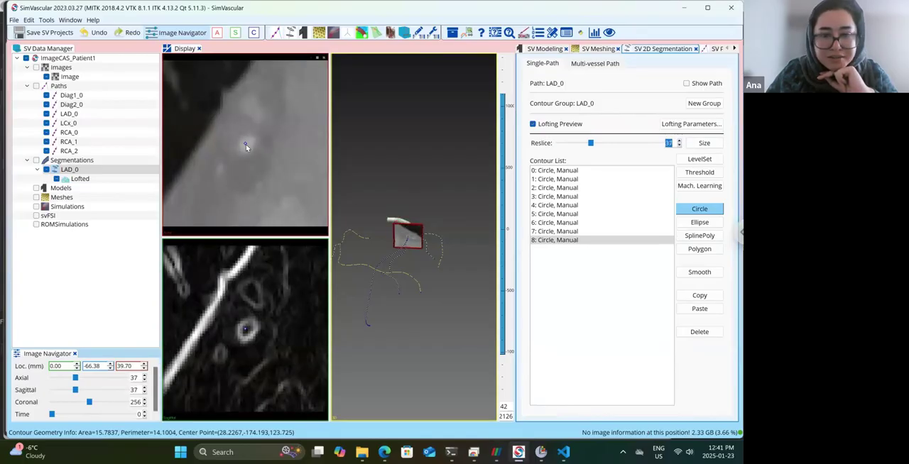
{"action": "left_click", "coordinate": [247, 145]}
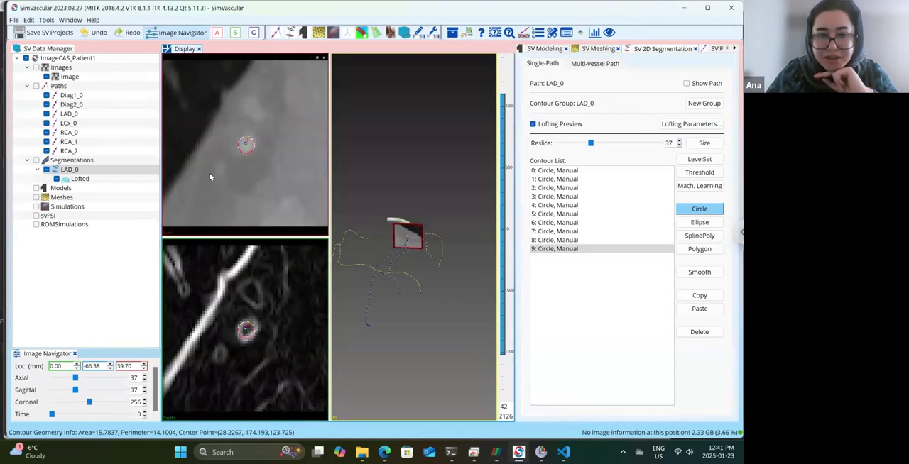
Enlarge the 3D view of the loft and draw a circle contour around the off-centre vessel lumen at reslice 41.
{"action": "left_click_drag", "start_coordinate": [494, 300], "coordinate": [414, 232]}
{"action": "scroll", "coordinate": [459, 268], "scroll_direction": "up", "scroll_amount": 2}
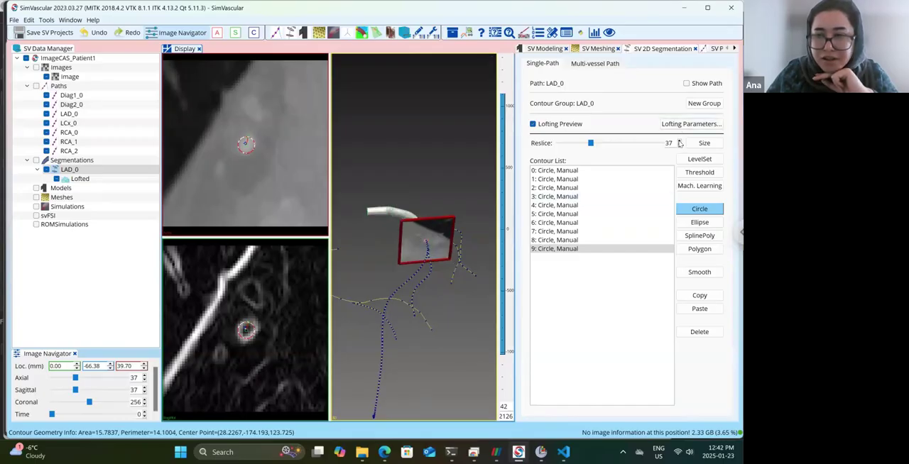
{"action": "left_click", "coordinate": [680, 141]}
{"action": "left_click", "coordinate": [680, 141]}
{"action": "left_click", "coordinate": [680, 141]}
{"action": "left_click", "coordinate": [680, 141]}
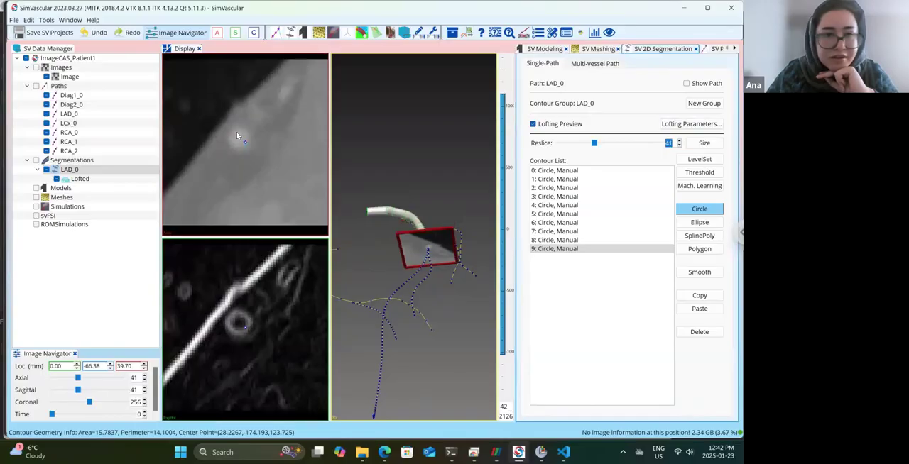
{"action": "left_click_drag", "start_coordinate": [239, 138], "coordinate": [239, 133]}
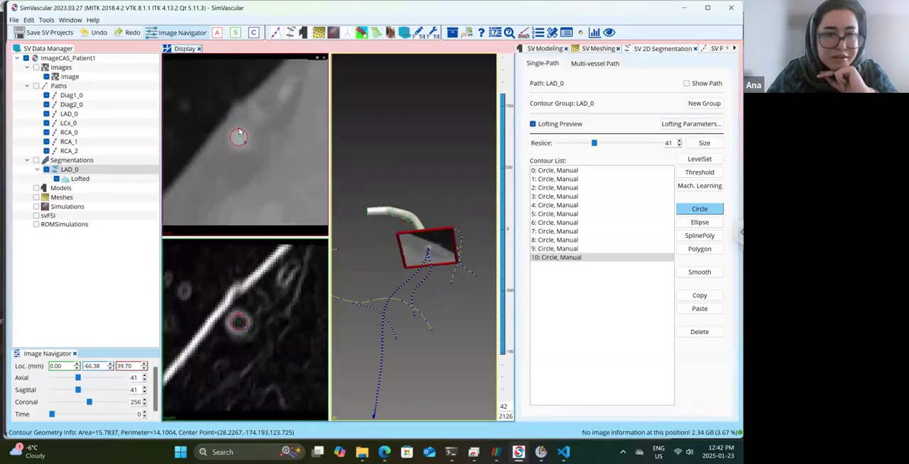
Compare reslices 44 and 46, and draw a circle contour around the lower part of the elongated lumen at reslice 46.
{"action": "left_click", "coordinate": [680, 140]}
{"action": "left_click", "coordinate": [679, 141]}
{"action": "left_click", "coordinate": [679, 141]}
{"action": "left_click", "coordinate": [680, 142]}
{"action": "left_click", "coordinate": [680, 141]}
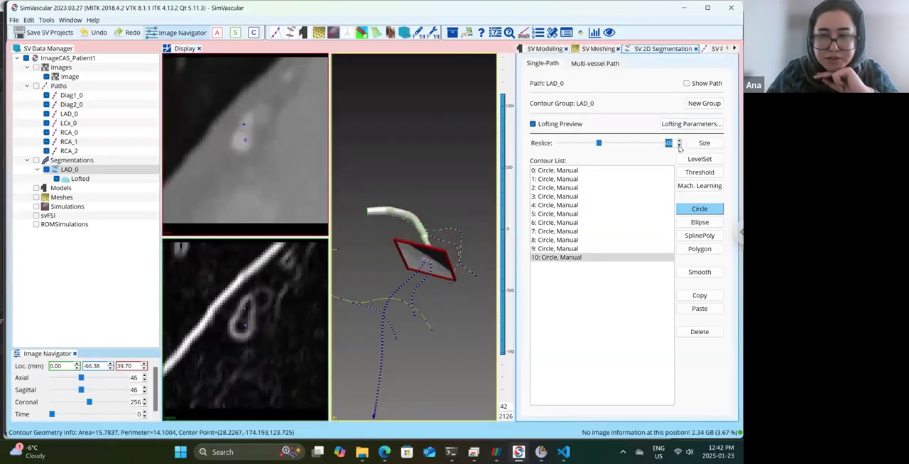
{"action": "left_click", "coordinate": [680, 147]}
{"action": "left_click", "coordinate": [680, 147]}
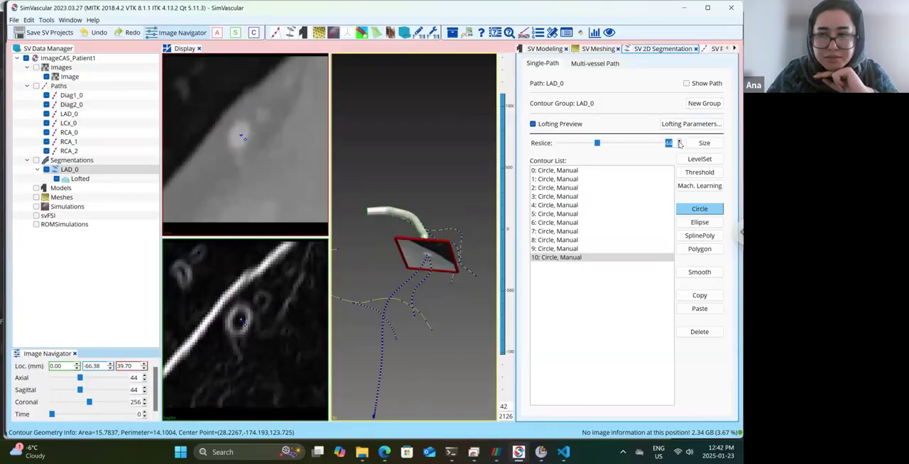
{"action": "left_click", "coordinate": [680, 141]}
{"action": "left_click", "coordinate": [679, 142]}
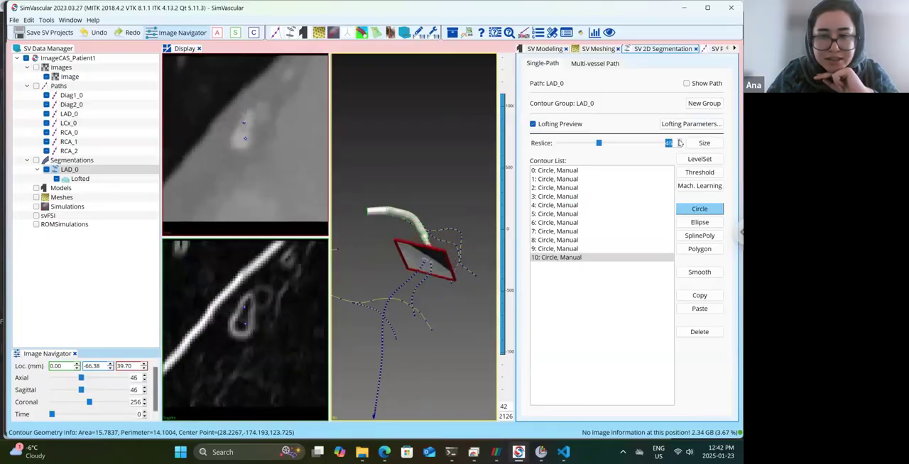
{"action": "left_click", "coordinate": [242, 140]}
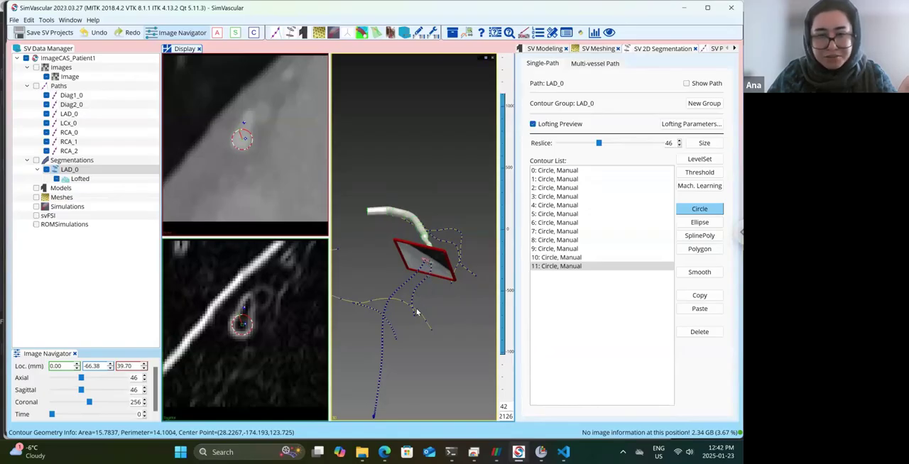
Return to reslice 44 and add a circle contour centred on the vessel lumen.
{"action": "left_click", "coordinate": [679, 146]}
{"action": "left_click", "coordinate": [679, 146]}
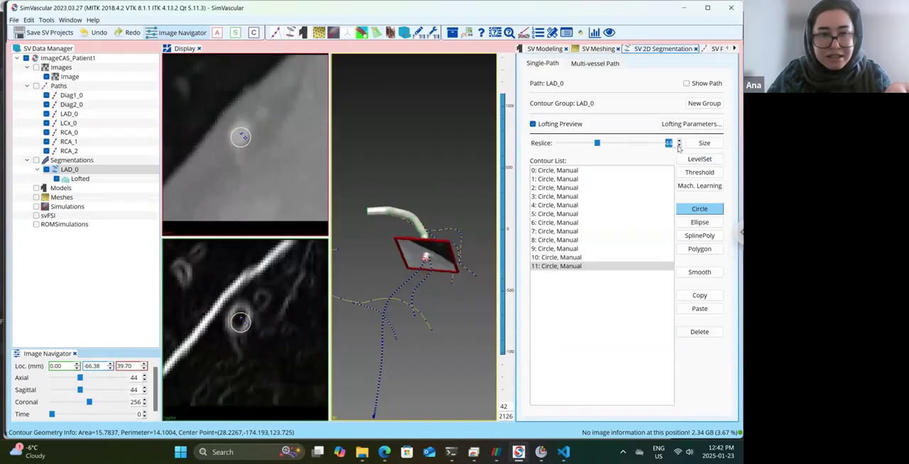
{"action": "left_click_drag", "start_coordinate": [239, 322], "coordinate": [239, 313]}
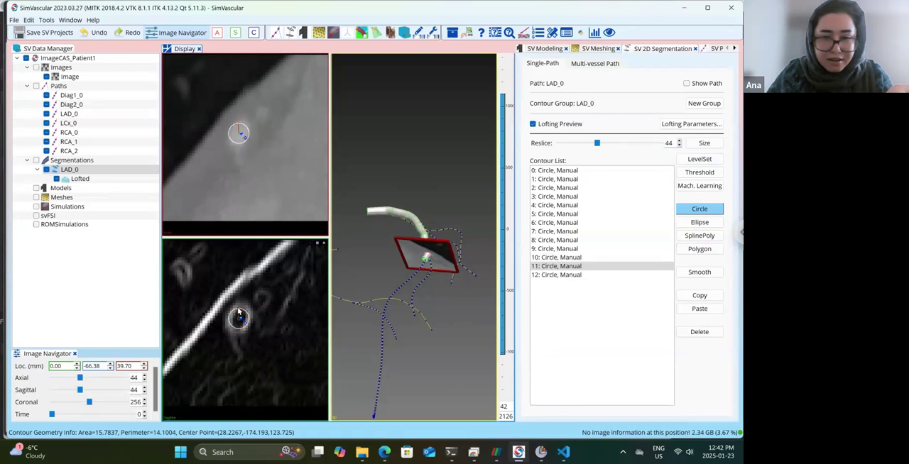
Draw circle contours around the main LAD_0 lumen below the side branch at reslices 48 and 52.
{"action": "left_click", "coordinate": [678, 140]}
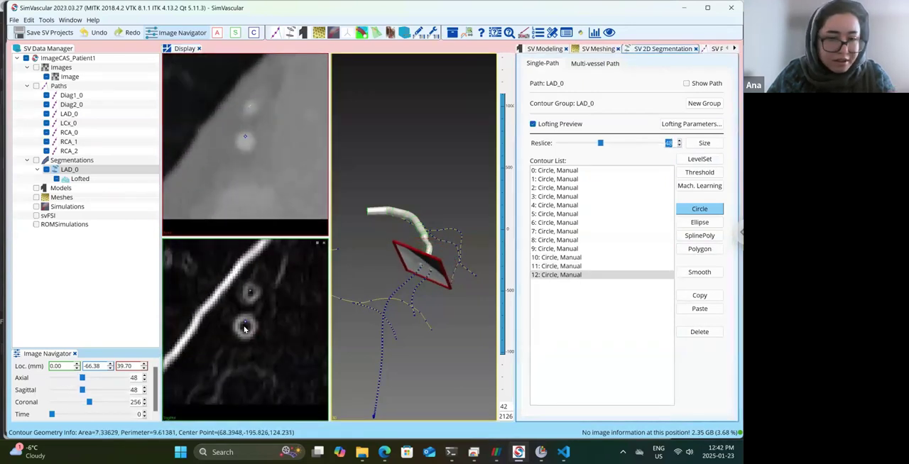
{"action": "left_click_drag", "start_coordinate": [247, 329], "coordinate": [245, 321]}
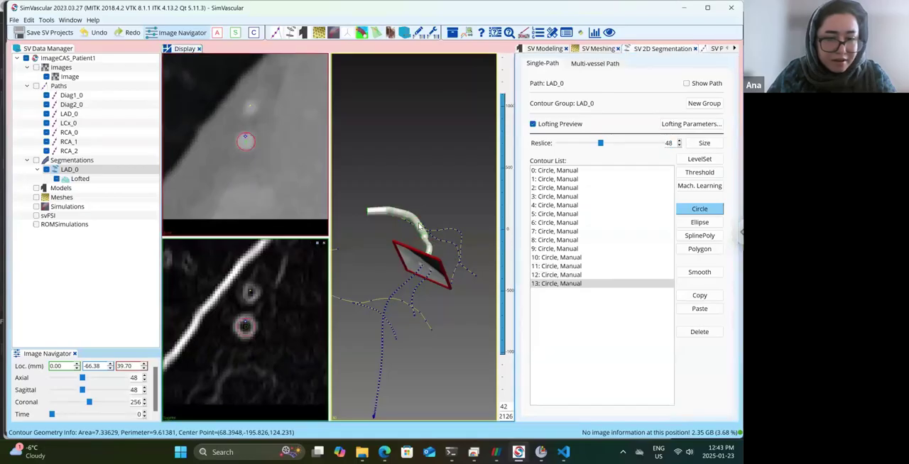
{"action": "left_click", "coordinate": [680, 141]}
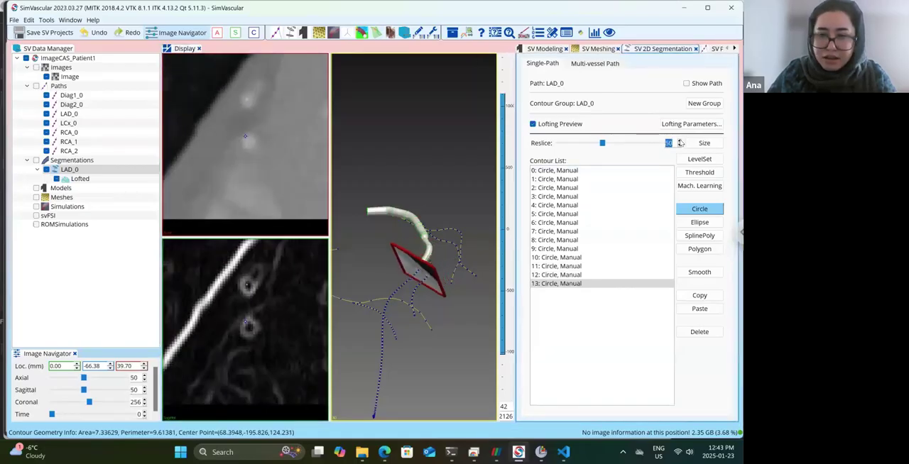
{"action": "left_click", "coordinate": [249, 327]}
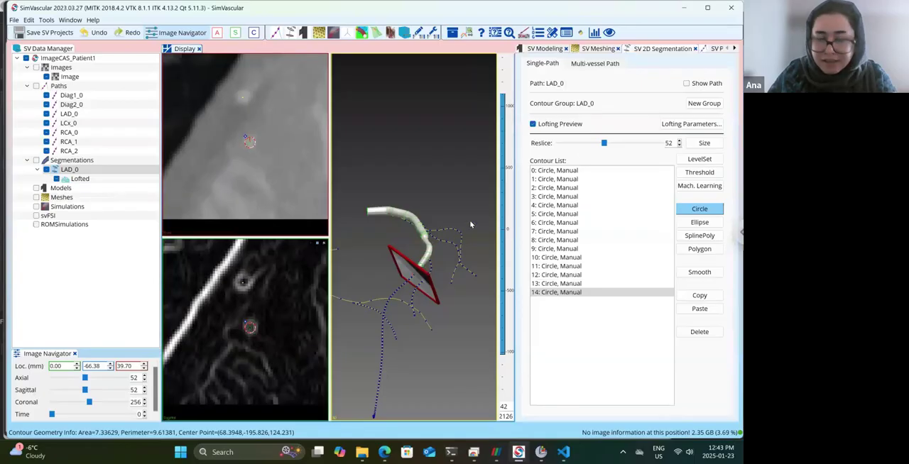
Draw small circle contours around the LAD_0 lumen at reslices 56 and 58.
{"action": "left_click", "coordinate": [678, 141]}
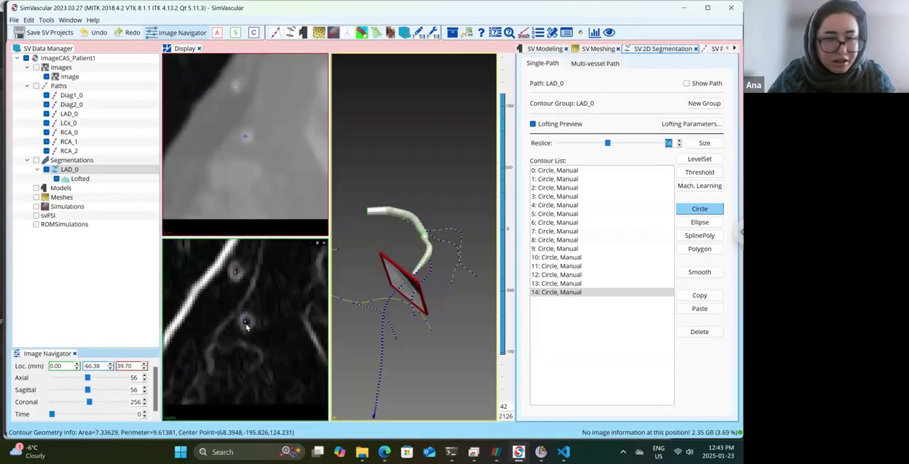
{"action": "left_click", "coordinate": [246, 323]}
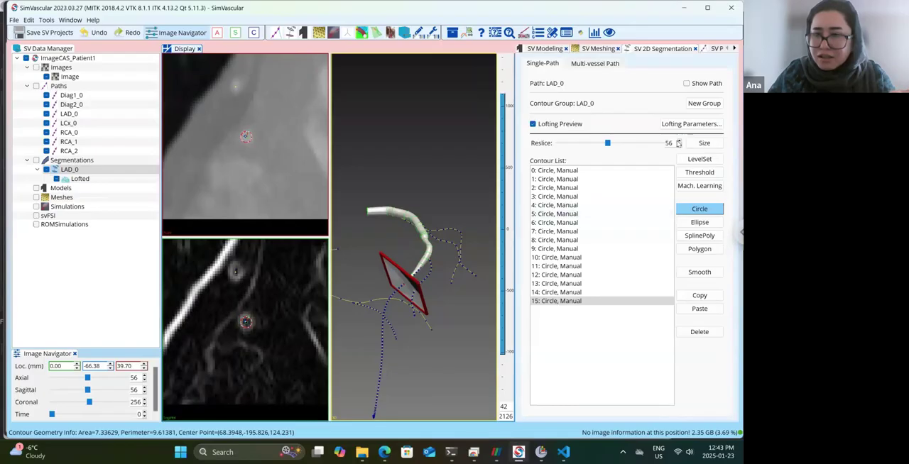
{"action": "left_click", "coordinate": [679, 140]}
{"action": "left_click", "coordinate": [679, 140]}
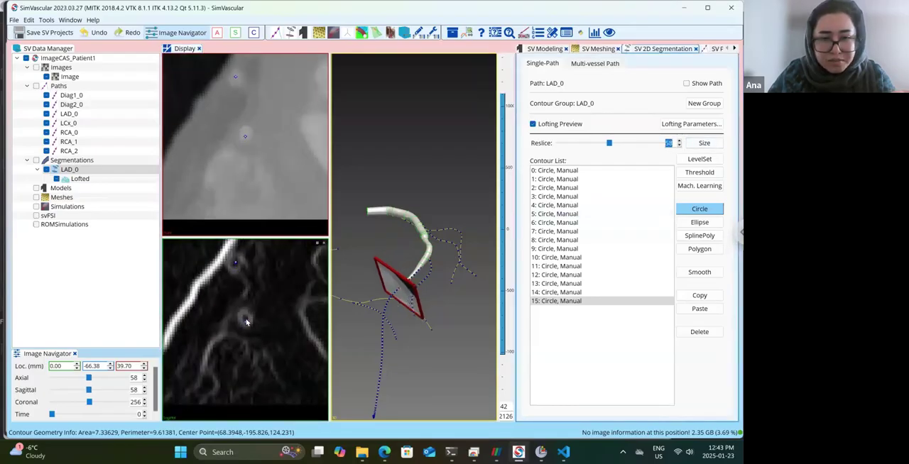
{"action": "left_click_drag", "start_coordinate": [245, 319], "coordinate": [247, 315]}
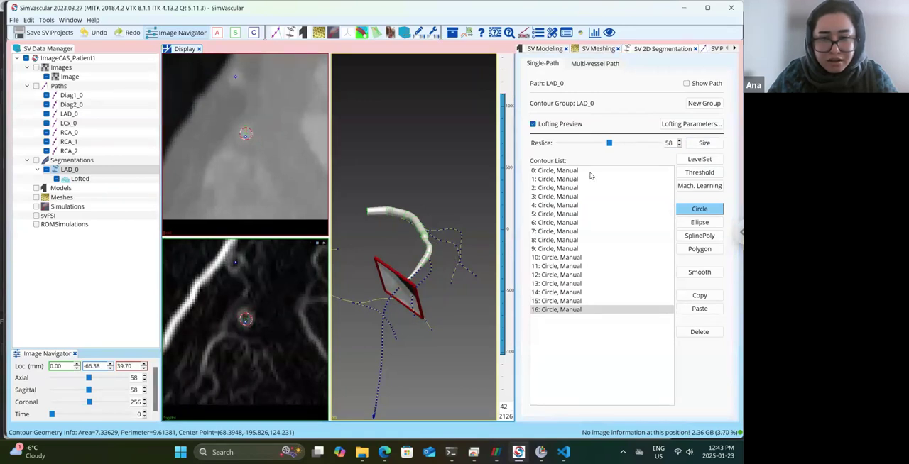
Draw a circle contour around the small lumen at reslice 61 and inspect the lofted vessel in 3D from another angle.
{"action": "left_click", "coordinate": [680, 141]}
{"action": "left_click", "coordinate": [680, 141]}
{"action": "left_click", "coordinate": [679, 141]}
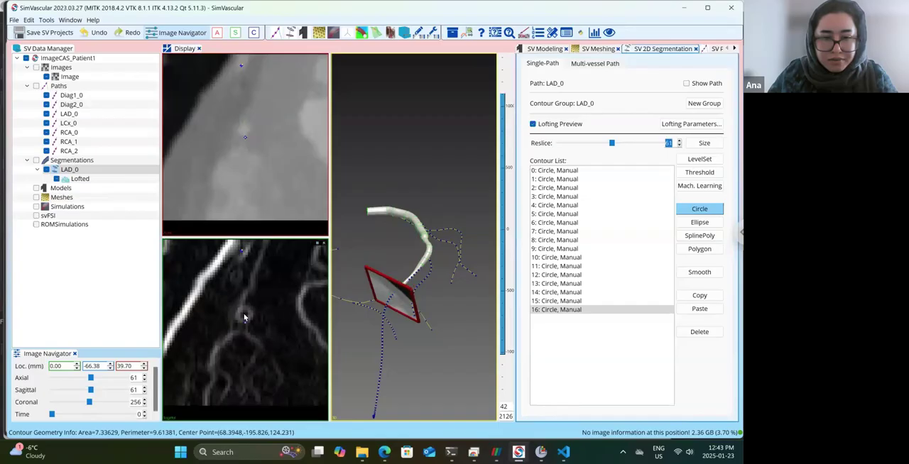
{"action": "left_click_drag", "start_coordinate": [243, 317], "coordinate": [244, 312]}
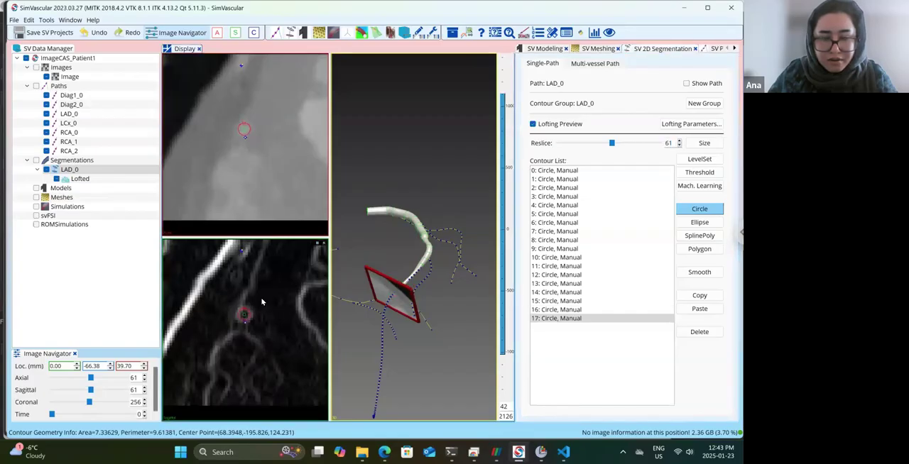
{"action": "left_click_drag", "start_coordinate": [438, 294], "coordinate": [379, 269]}
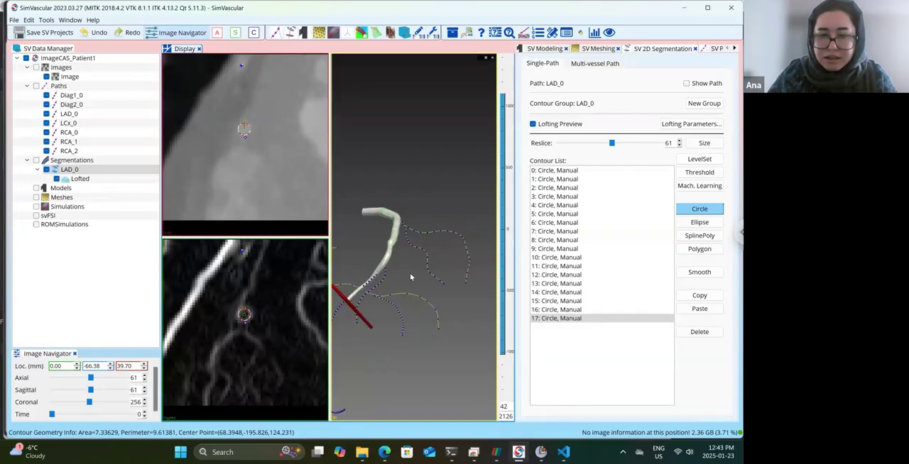
{"action": "left_click_drag", "start_coordinate": [426, 273], "coordinate": [470, 271]}
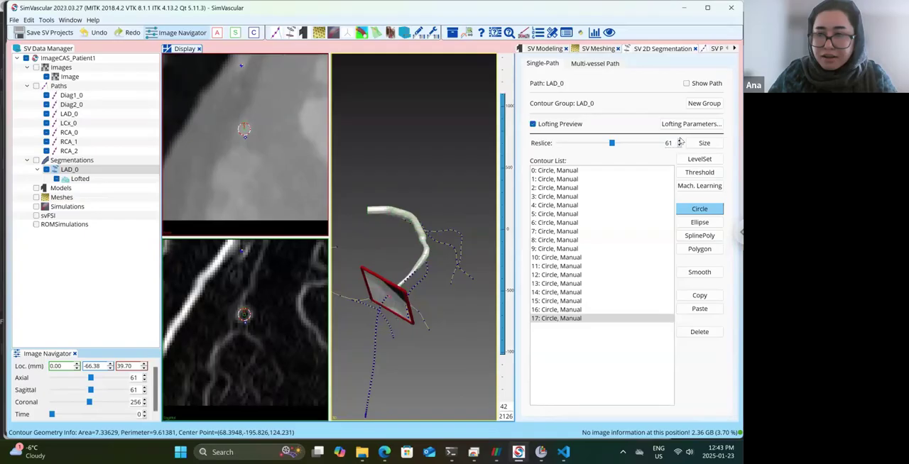
Draw circle contours around the LAD_0 lumen at reslices 65 and 68, and check the extended loft in 3D.
{"action": "left_click", "coordinate": [679, 140]}
{"action": "left_click", "coordinate": [679, 141]}
{"action": "left_click", "coordinate": [679, 140]}
{"action": "left_click", "coordinate": [679, 141]}
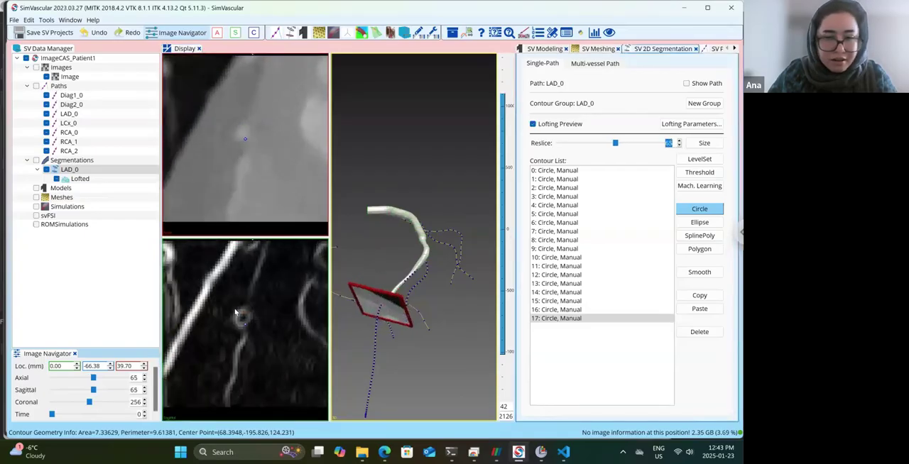
{"action": "left_click", "coordinate": [243, 320], "text": "ctrl"}
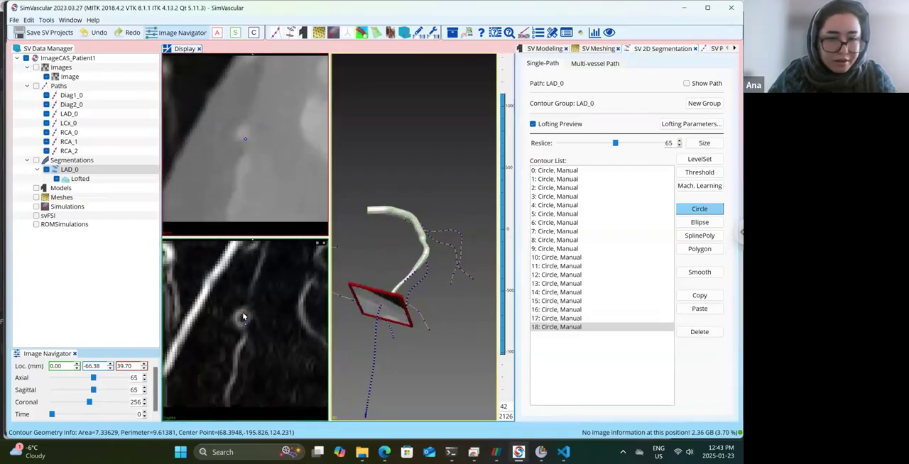
{"action": "left_click", "coordinate": [679, 141]}
{"action": "left_click", "coordinate": [680, 141]}
{"action": "left_click", "coordinate": [680, 141]}
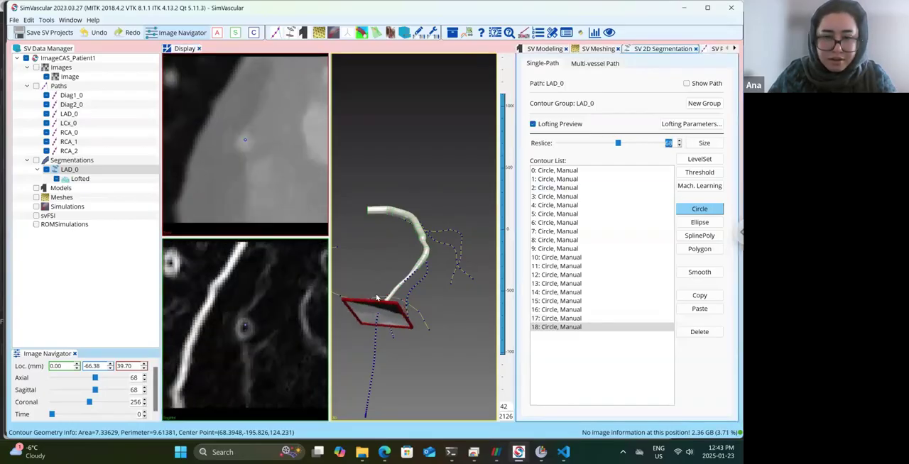
{"action": "left_click", "coordinate": [245, 327], "text": "ctrl"}
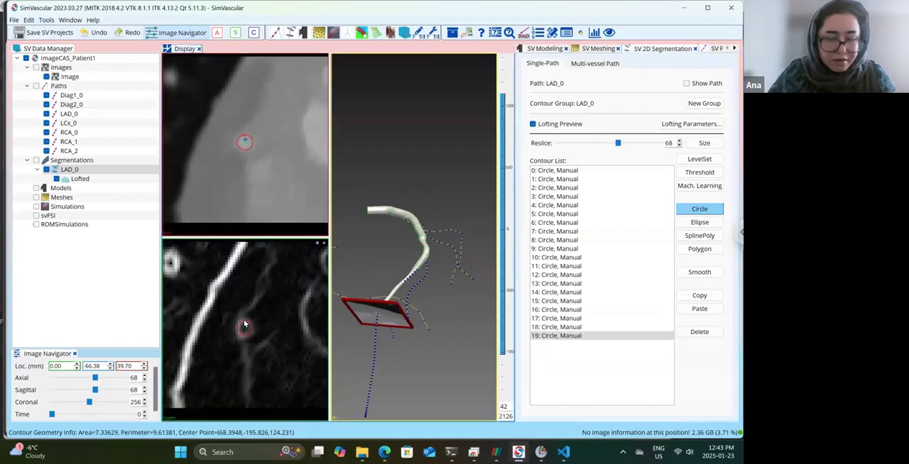
{"action": "left_click_drag", "start_coordinate": [438, 329], "coordinate": [451, 294]}
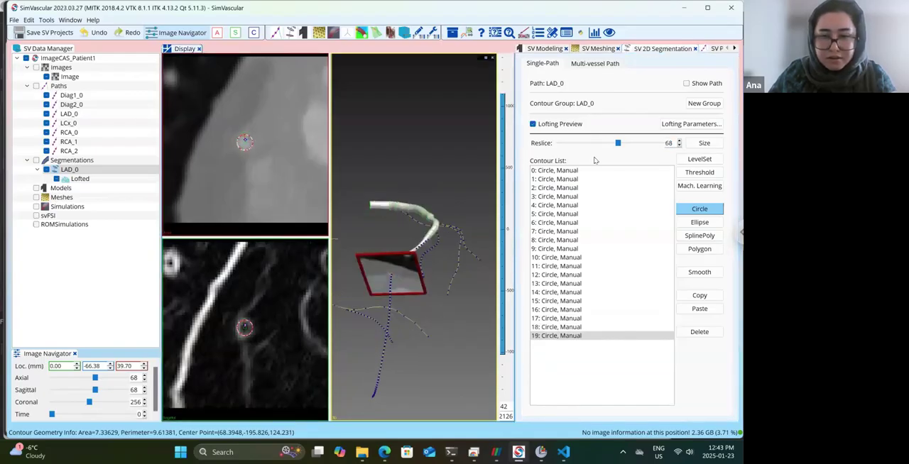
Draw circle contours around the LAD_0 lumen at reslices 72 and 75, checking the loft from another 3D angle between them.
{"action": "left_click", "coordinate": [679, 141]}
{"action": "left_click", "coordinate": [679, 140]}
{"action": "left_click", "coordinate": [679, 140]}
{"action": "left_click", "coordinate": [679, 141]}
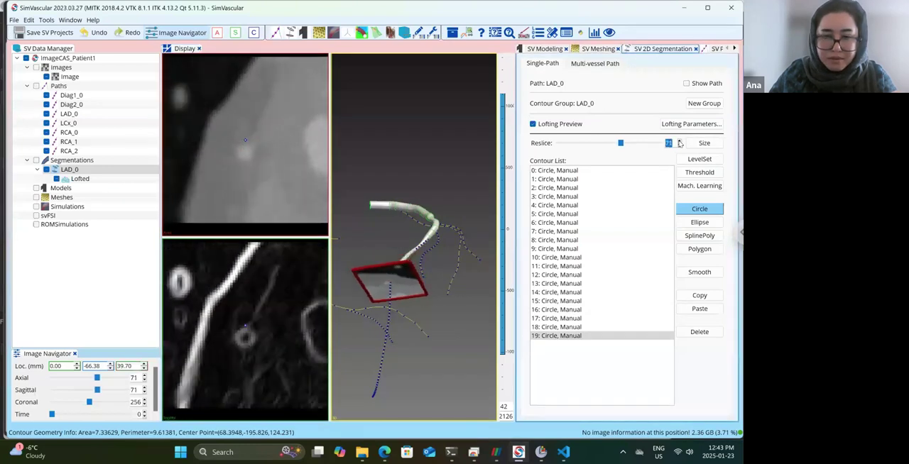
{"action": "left_click_drag", "start_coordinate": [246, 342], "coordinate": [243, 337]}
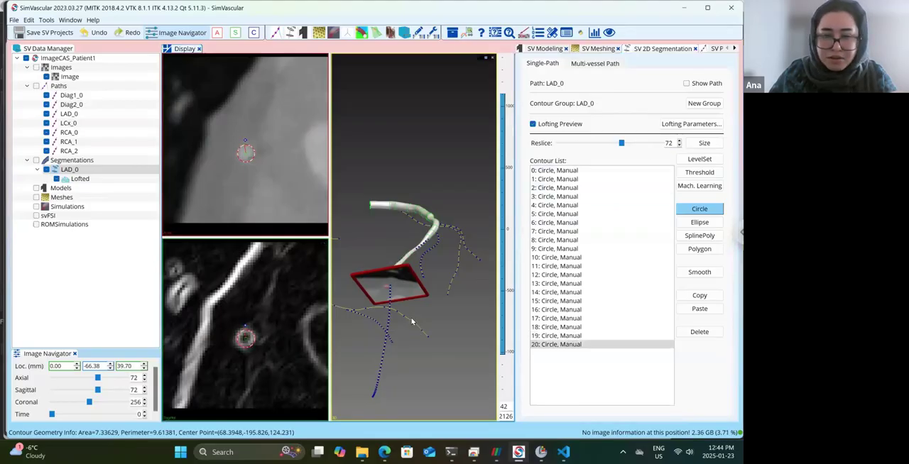
{"action": "left_click_drag", "start_coordinate": [422, 298], "coordinate": [448, 240]}
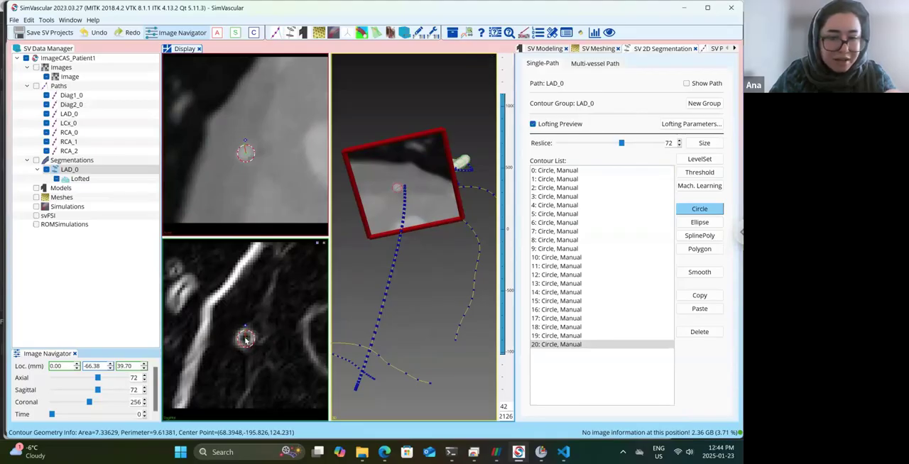
{"action": "left_click", "coordinate": [680, 140]}
{"action": "left_click", "coordinate": [680, 141]}
{"action": "left_click", "coordinate": [679, 140]}
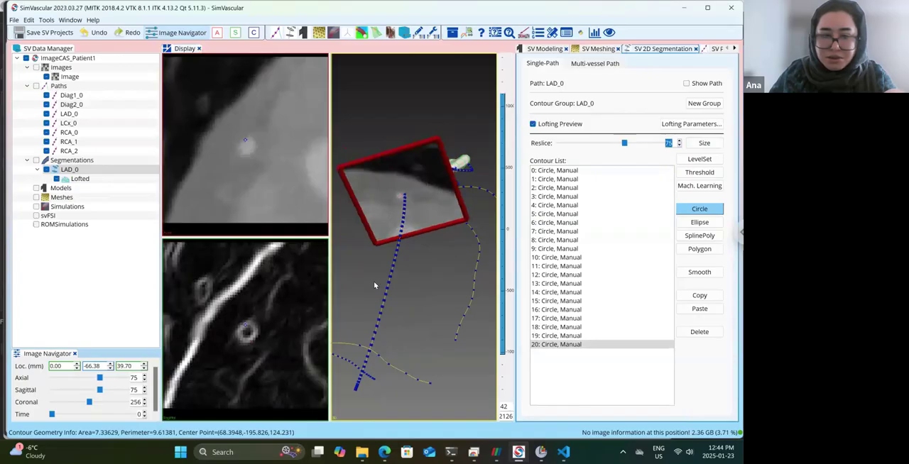
{"action": "left_click_drag", "start_coordinate": [248, 335], "coordinate": [247, 330]}
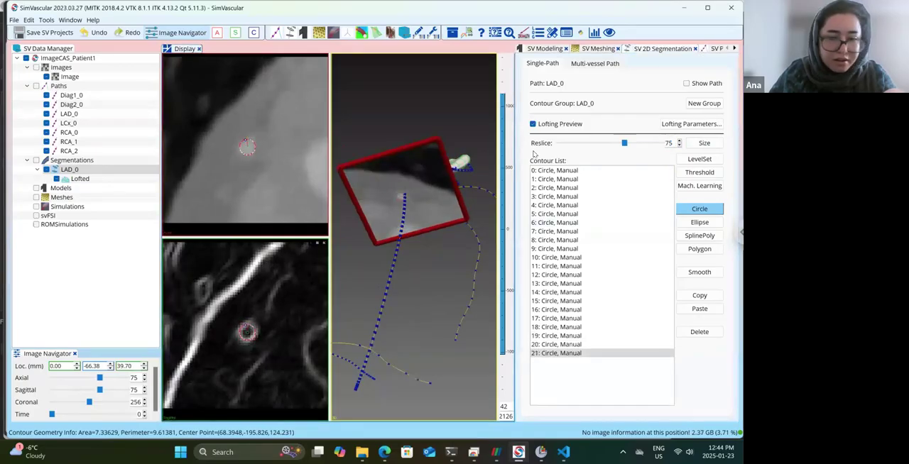
Draw small circle contours around the ring-shaped LAD_0 lumen at reslices 78 and 81.
{"action": "left_click", "coordinate": [680, 141]}
{"action": "left_click", "coordinate": [679, 141]}
{"action": "left_click", "coordinate": [680, 141]}
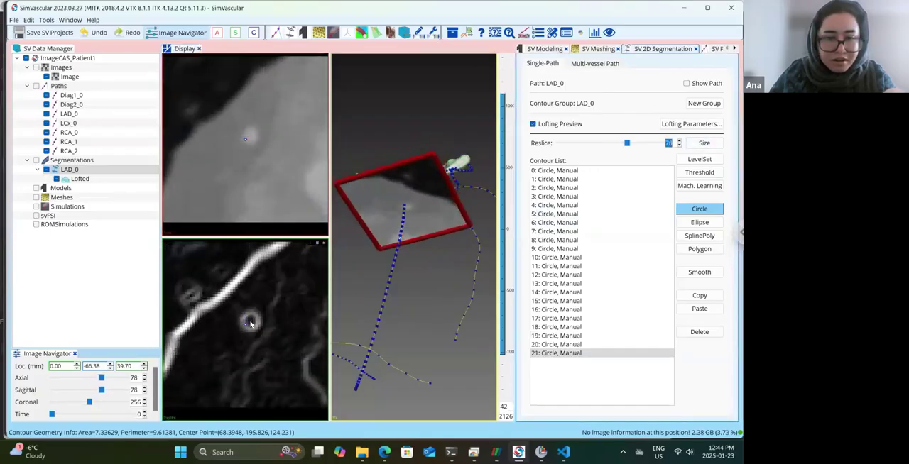
{"action": "left_click_drag", "start_coordinate": [250, 324], "coordinate": [249, 317]}
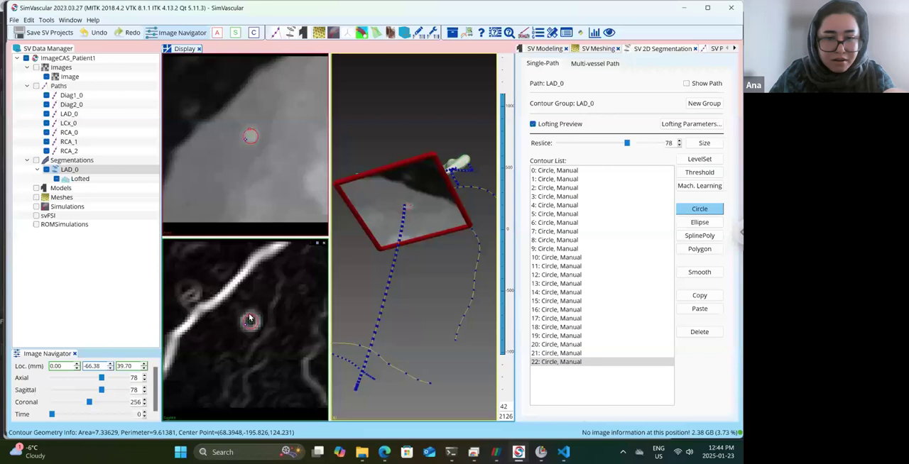
{"action": "left_click", "coordinate": [679, 141]}
{"action": "left_click", "coordinate": [680, 141]}
{"action": "left_click", "coordinate": [679, 141]}
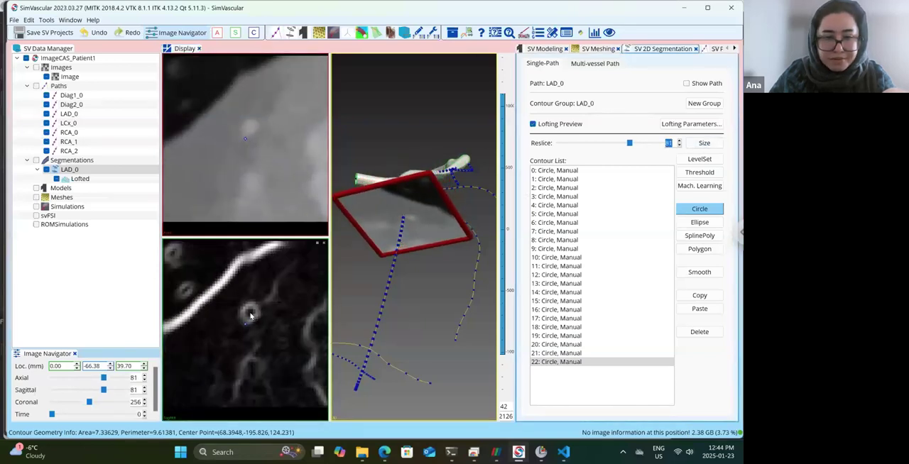
{"action": "left_click_drag", "start_coordinate": [250, 315], "coordinate": [250, 310]}
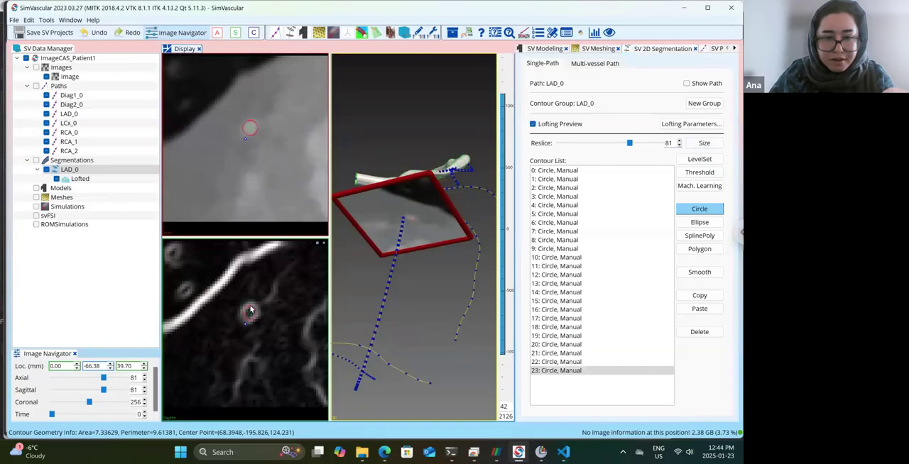
Draw circle contours around the LAD_0 lumen near the path point at reslices 85 and 89.
{"action": "left_click", "coordinate": [679, 141]}
{"action": "left_click", "coordinate": [679, 140]}
{"action": "left_click", "coordinate": [680, 141]}
{"action": "left_click", "coordinate": [679, 140]}
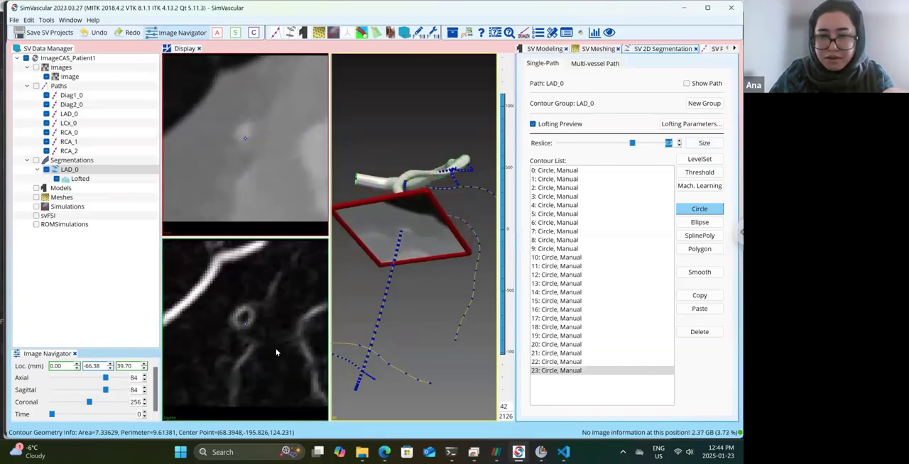
{"action": "left_click", "coordinate": [242, 324]}
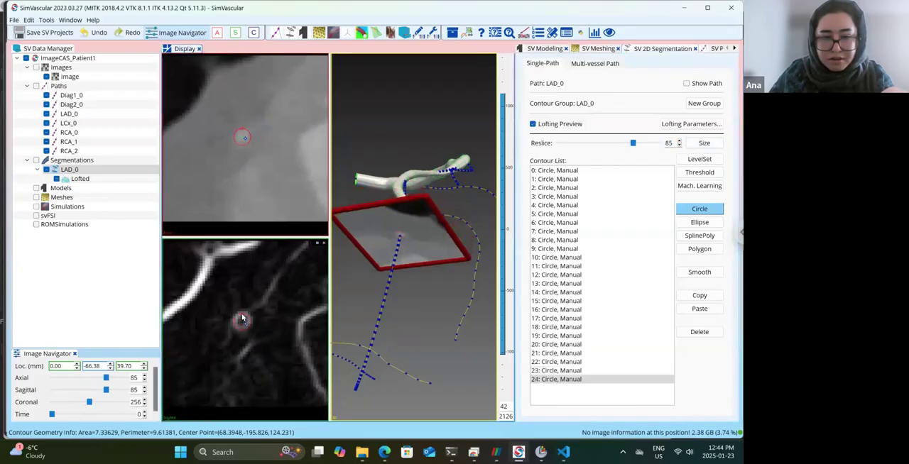
{"action": "left_click", "coordinate": [680, 140]}
{"action": "left_click", "coordinate": [680, 140]}
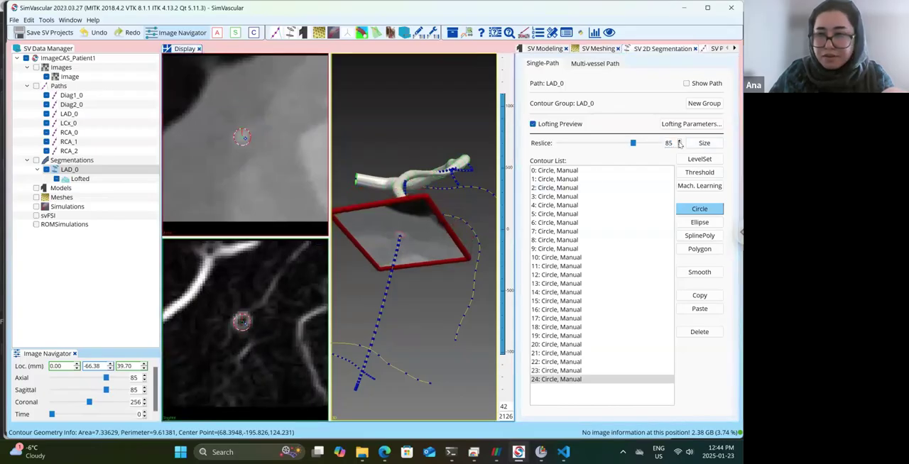
{"action": "left_click", "coordinate": [680, 141]}
{"action": "left_click", "coordinate": [680, 140]}
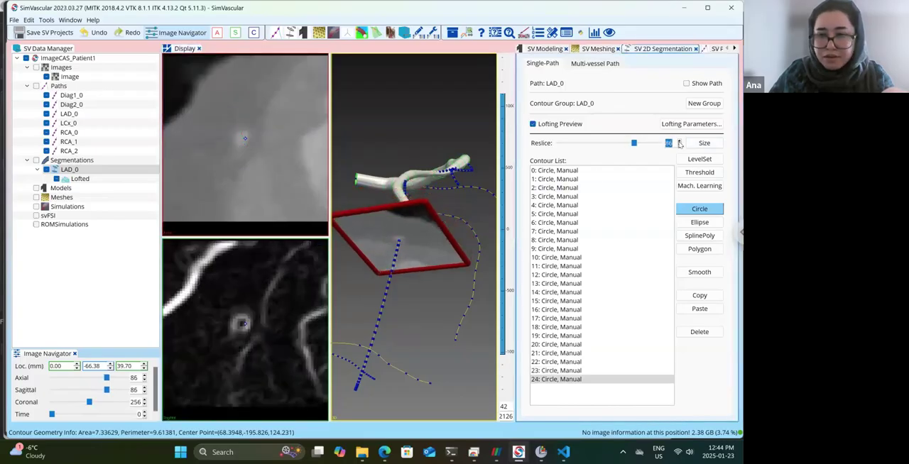
{"action": "left_click", "coordinate": [243, 327]}
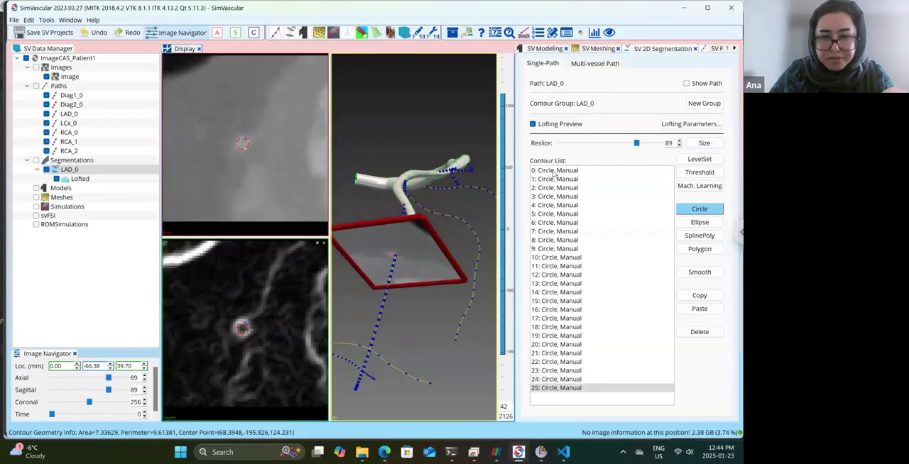
Draw circle contours around the bright LAD_0 lumen at reslices 92 and 95.
{"action": "left_click", "coordinate": [679, 140]}
{"action": "left_click", "coordinate": [679, 140]}
{"action": "left_click", "coordinate": [679, 141]}
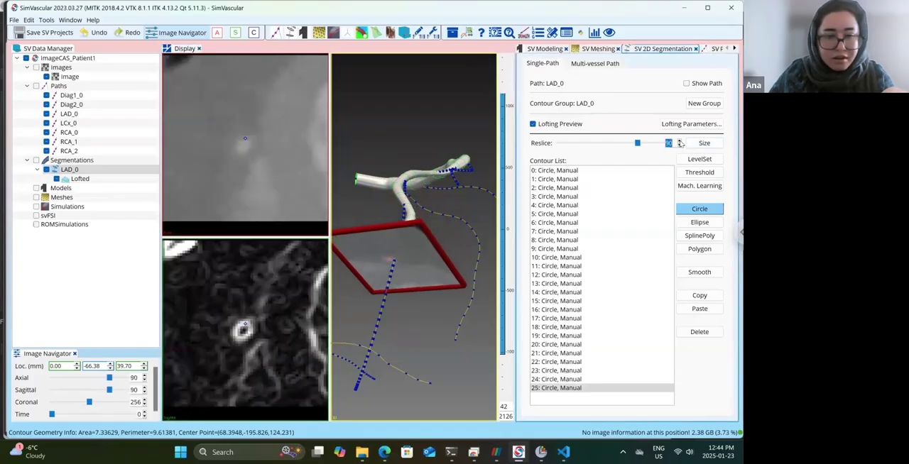
{"action": "left_click", "coordinate": [243, 330]}
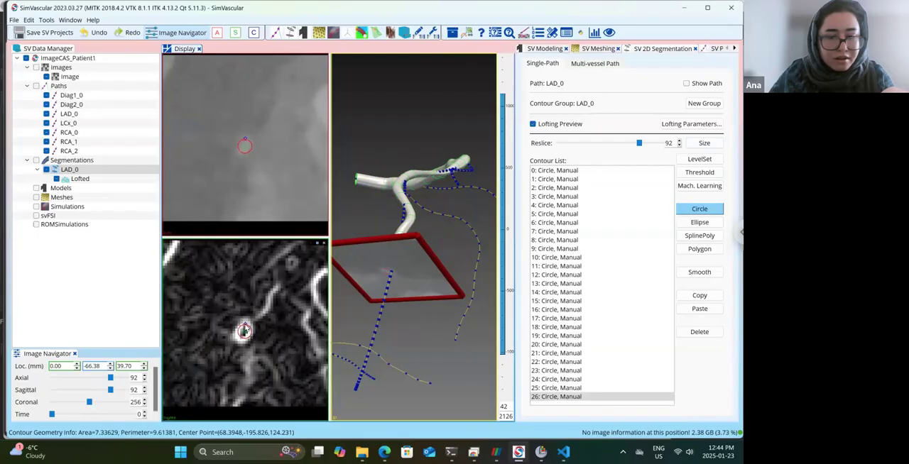
{"action": "left_click", "coordinate": [680, 140]}
{"action": "left_click", "coordinate": [680, 141]}
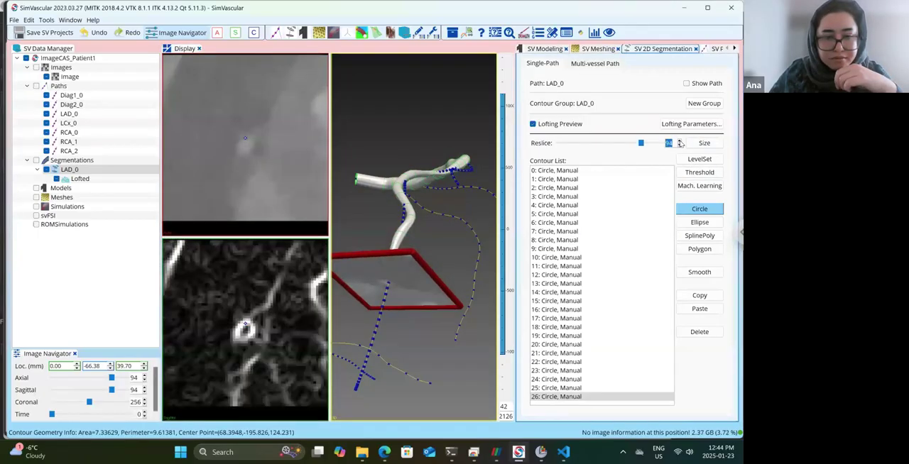
{"action": "left_click", "coordinate": [679, 141]}
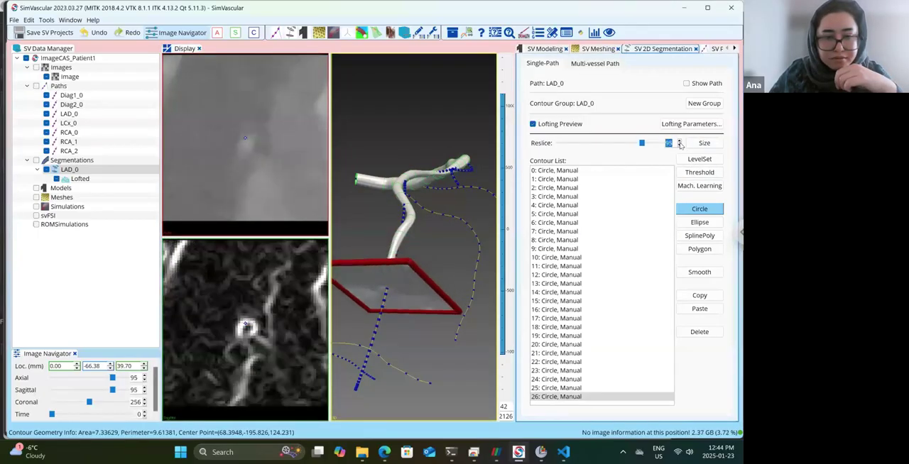
{"action": "left_click", "coordinate": [247, 321]}
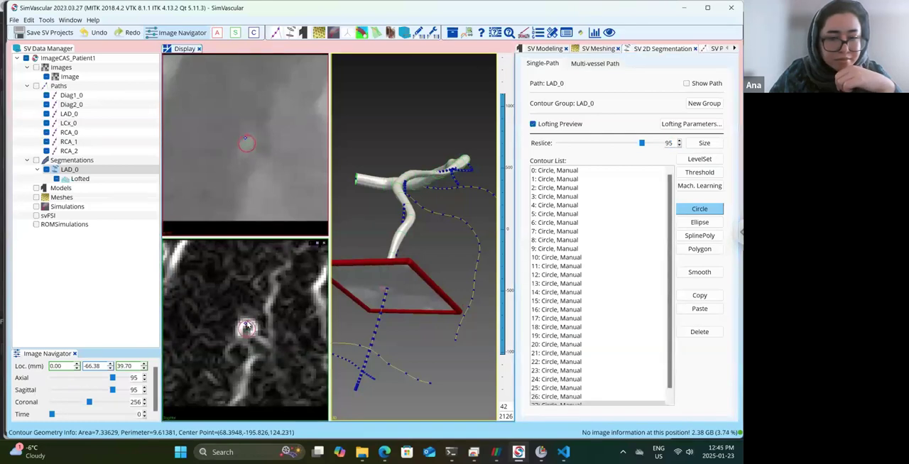
Draw circle contours around the LAD_0 lumen beside the neighbouring bright edge at reslices 99 and 102.
{"action": "left_click", "coordinate": [680, 140]}
{"action": "left_click", "coordinate": [679, 140]}
{"action": "left_click", "coordinate": [680, 140]}
{"action": "left_click", "coordinate": [680, 141]}
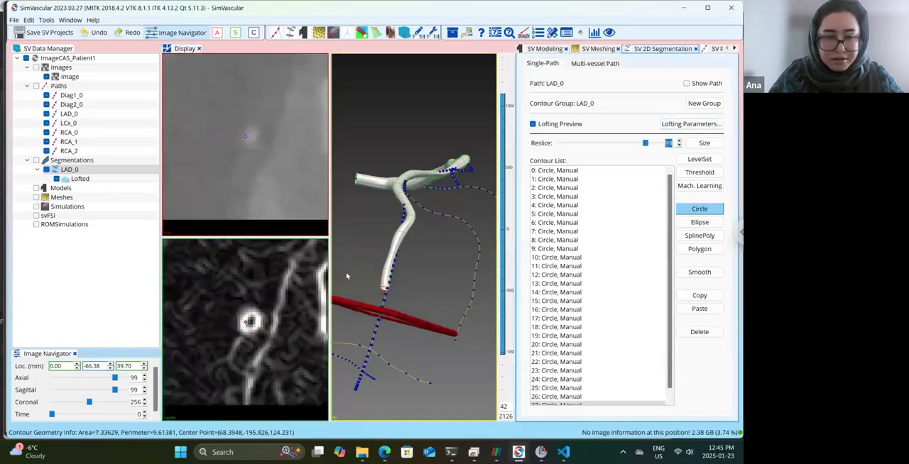
{"action": "left_click", "coordinate": [250, 323]}
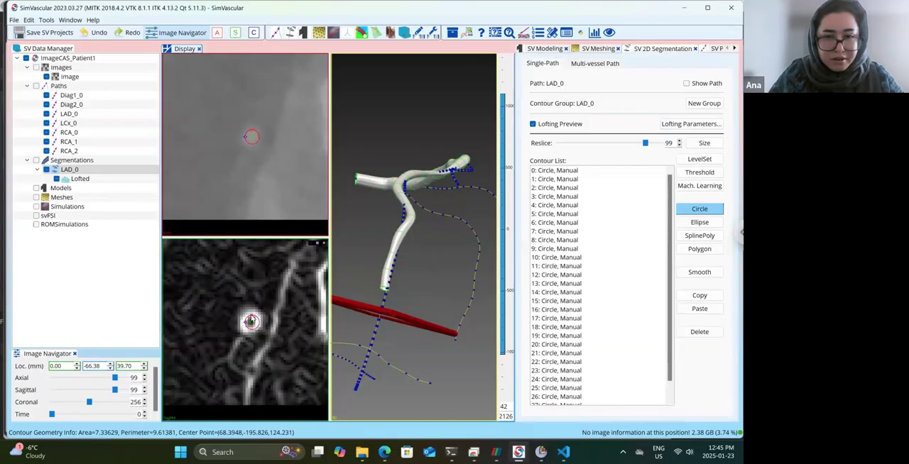
{"action": "triple_click", "coordinate": [679, 142]}
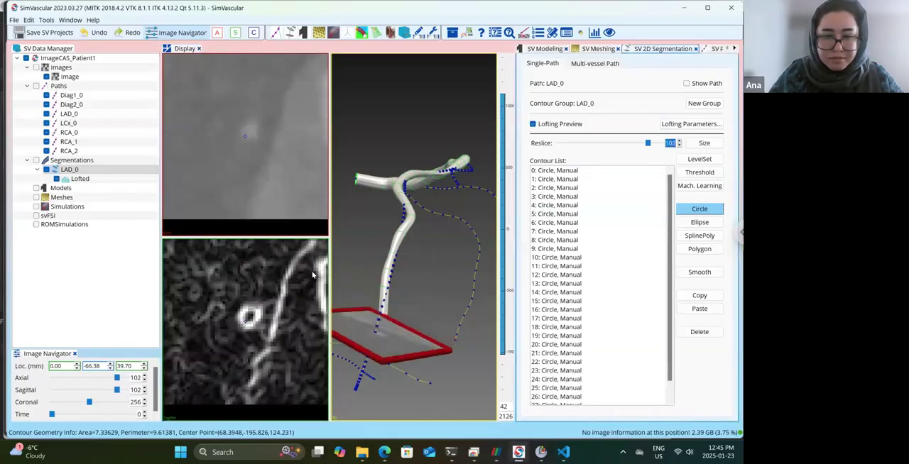
{"action": "left_click", "coordinate": [250, 316]}
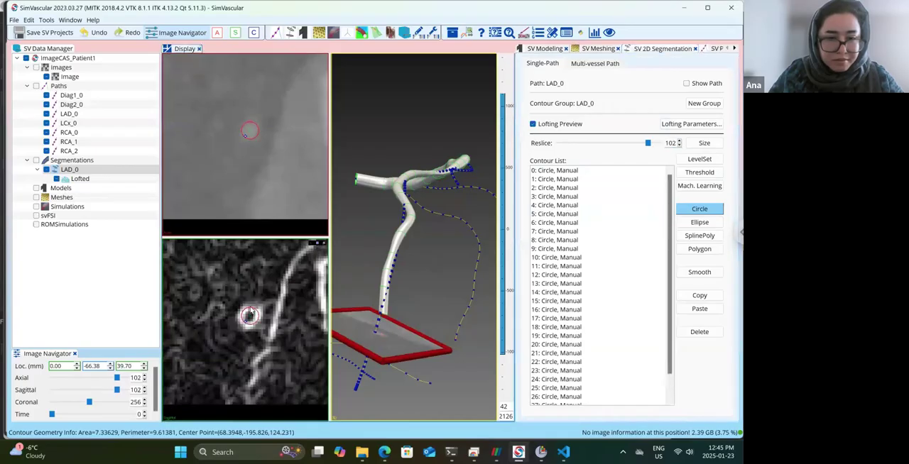
Draw circle contours around the distal LAD_0 lumen at reslices 105 and 108.
{"action": "left_click", "coordinate": [679, 141]}
{"action": "left_click", "coordinate": [680, 141]}
{"action": "left_click", "coordinate": [679, 141]}
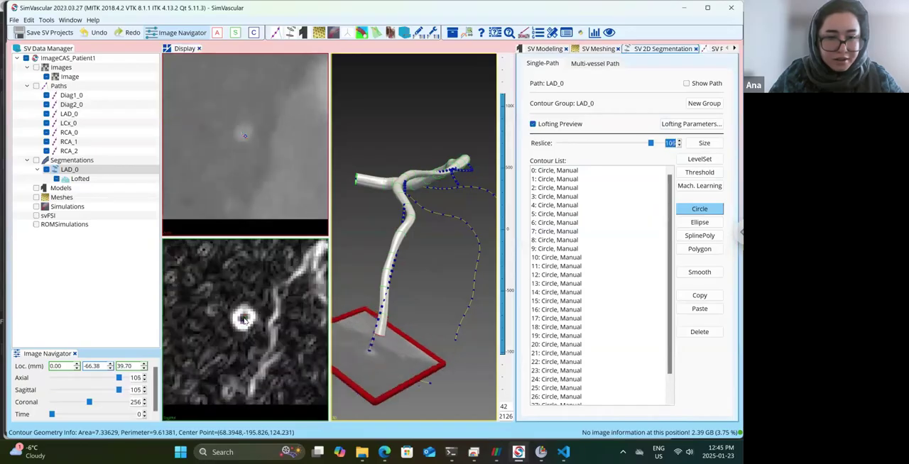
{"action": "left_click", "coordinate": [243, 317]}
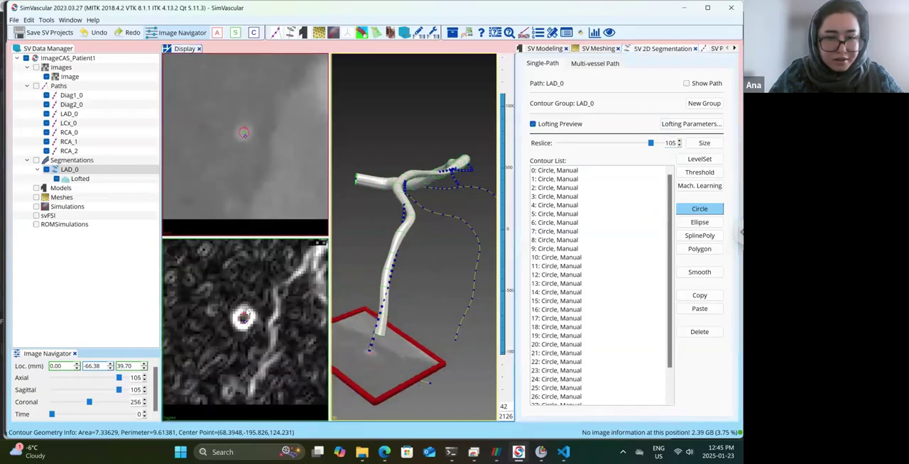
{"action": "left_click", "coordinate": [247, 310]}
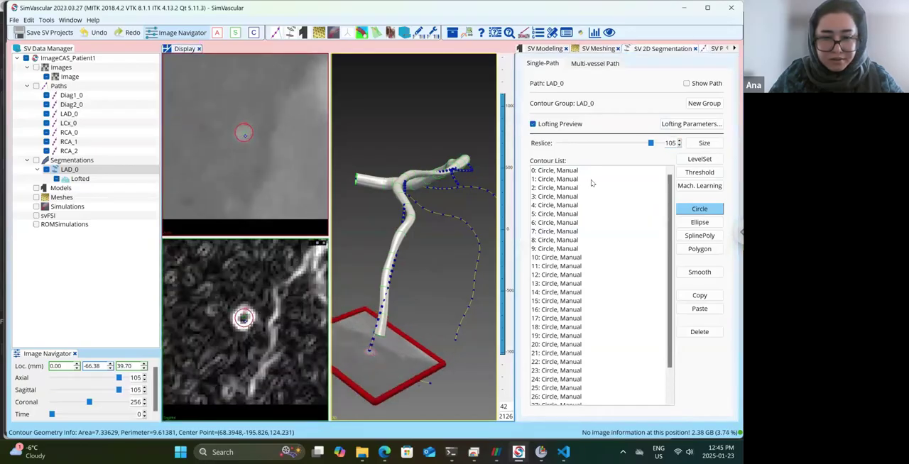
{"action": "left_click", "coordinate": [679, 141]}
{"action": "left_click", "coordinate": [679, 141]}
{"action": "left_click", "coordinate": [679, 140]}
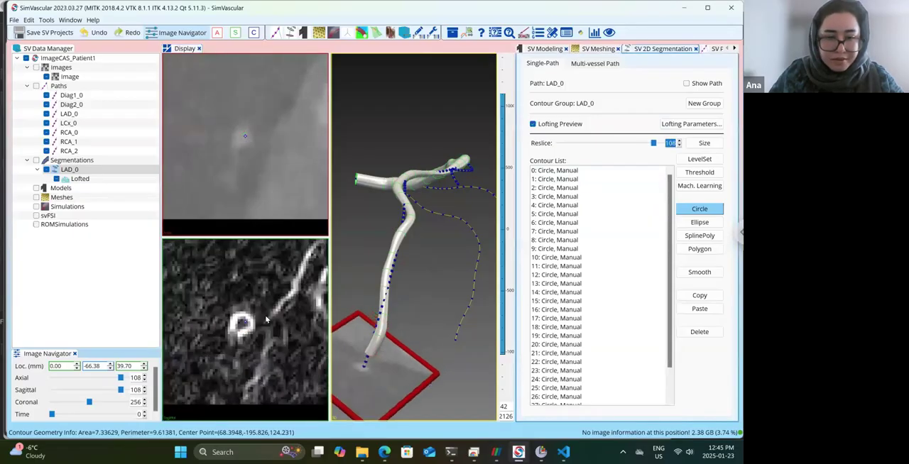
{"action": "left_click", "coordinate": [242, 324]}
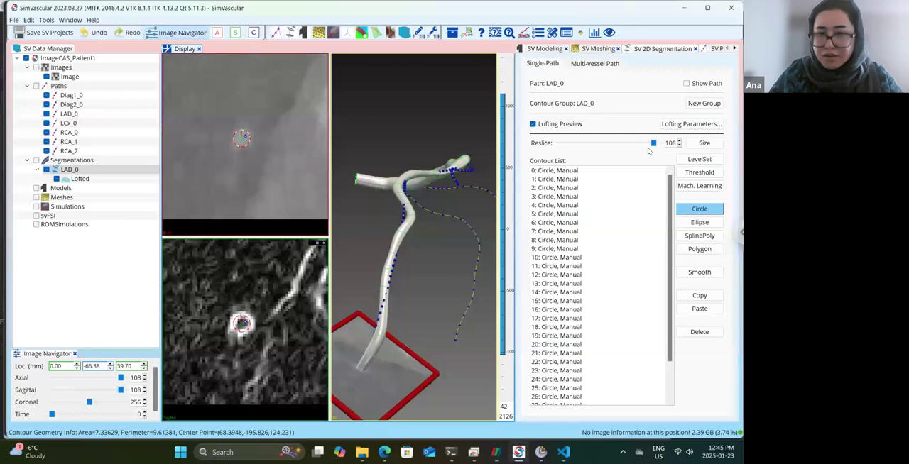
Draw circle contours around the small distal LAD_0 lumen at reslices 111 and 115, and check the extended loft in 3D.
{"action": "left_click", "coordinate": [679, 141]}
{"action": "left_click", "coordinate": [679, 140]}
{"action": "left_click", "coordinate": [679, 140]}
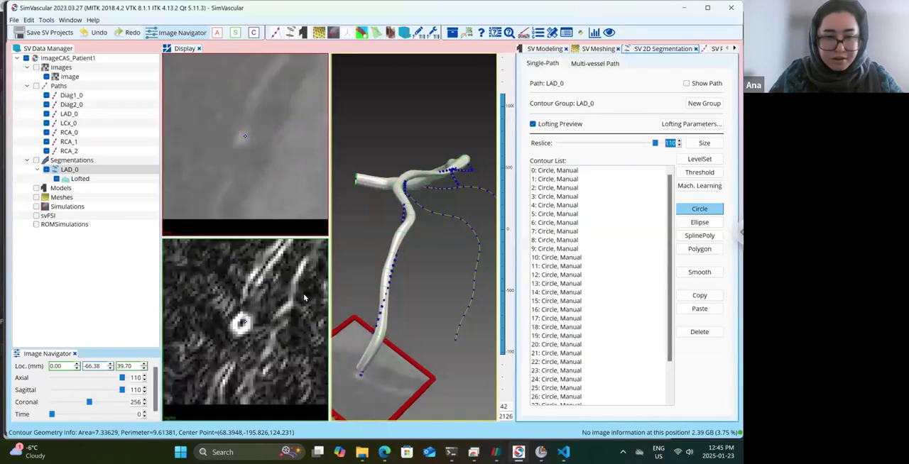
{"action": "left_click", "coordinate": [242, 324]}
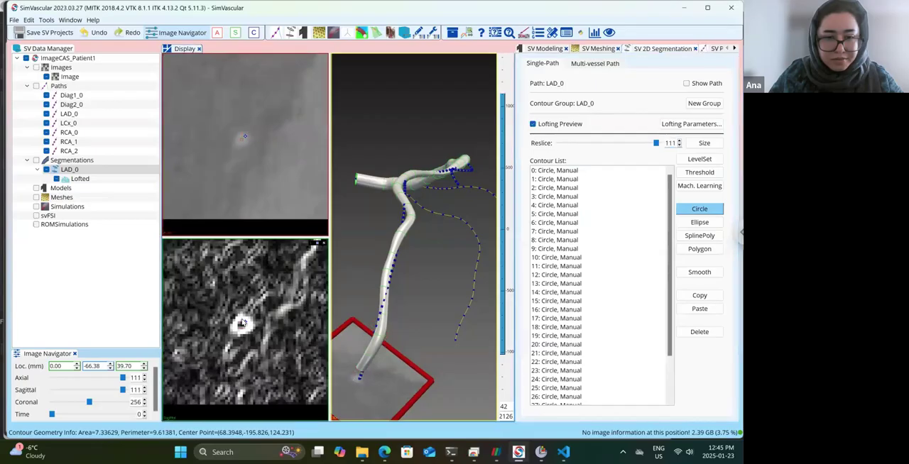
{"action": "left_click", "coordinate": [679, 141]}
{"action": "left_click", "coordinate": [679, 141]}
{"action": "left_click", "coordinate": [680, 141]}
{"action": "left_click", "coordinate": [679, 142]}
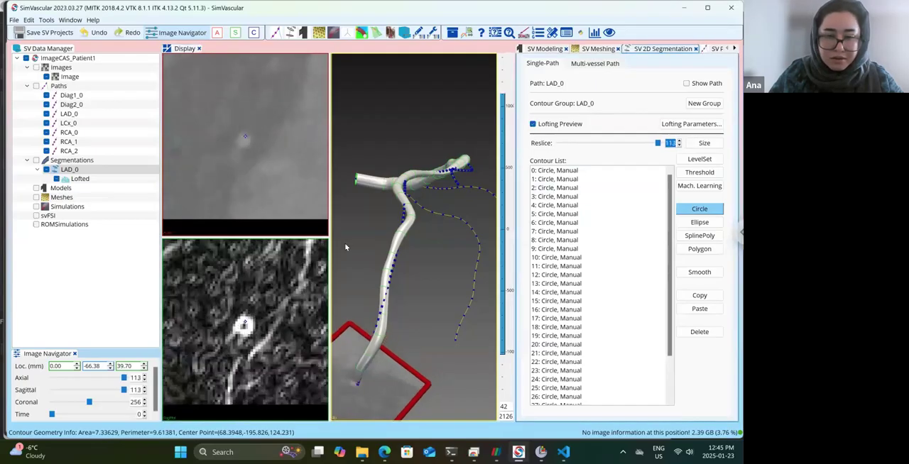
{"action": "left_click", "coordinate": [246, 323]}
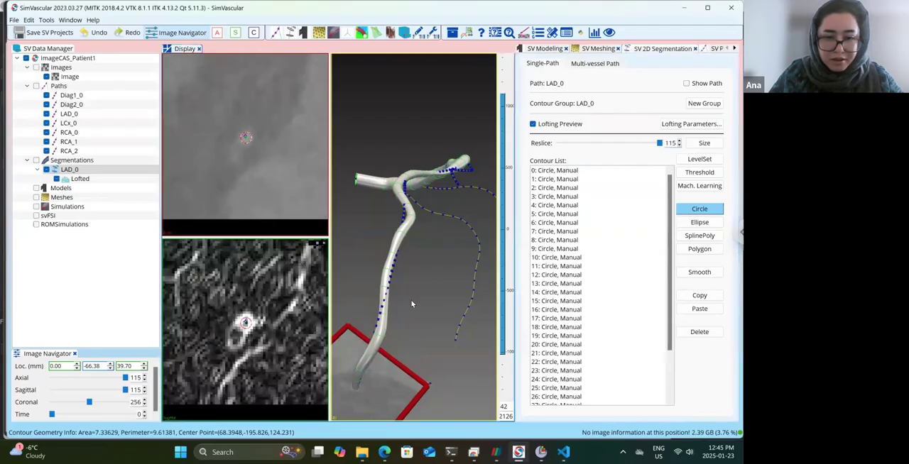
{"action": "left_click_drag", "start_coordinate": [414, 280], "coordinate": [419, 270]}
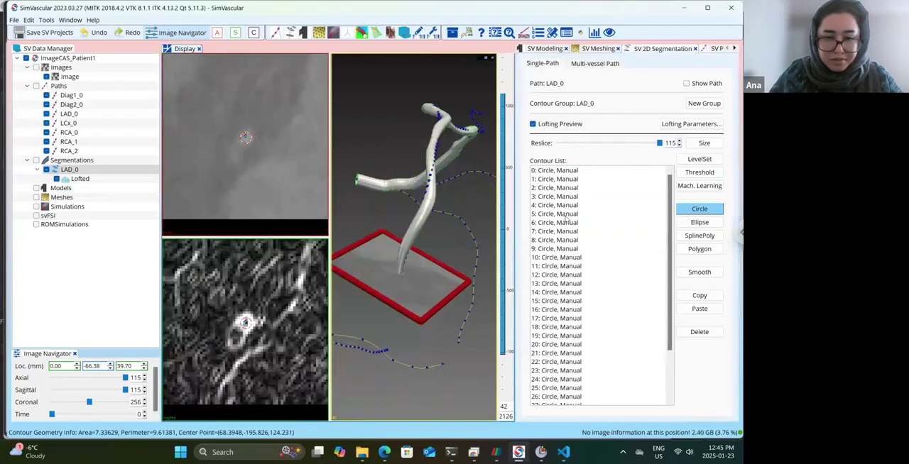
Draw the last circle contour around the distal LAD_0 lumen at reslice 117 and save the SV project.
{"action": "left_click", "coordinate": [679, 142]}
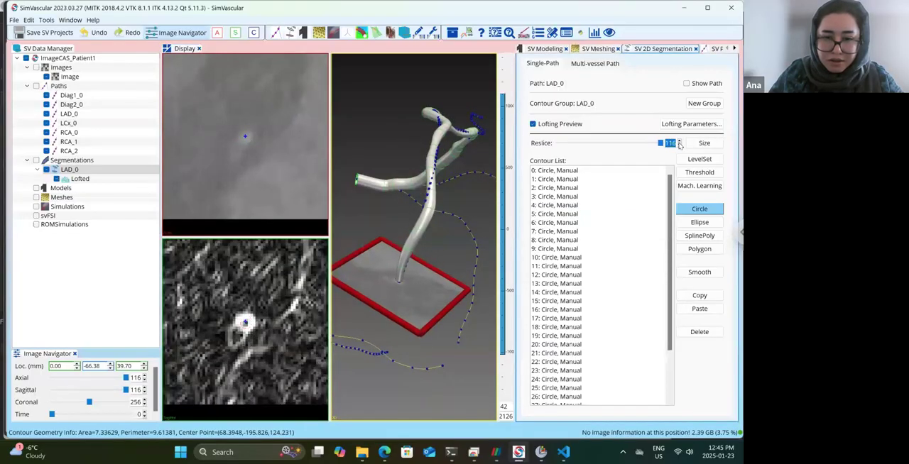
{"action": "left_click", "coordinate": [678, 141]}
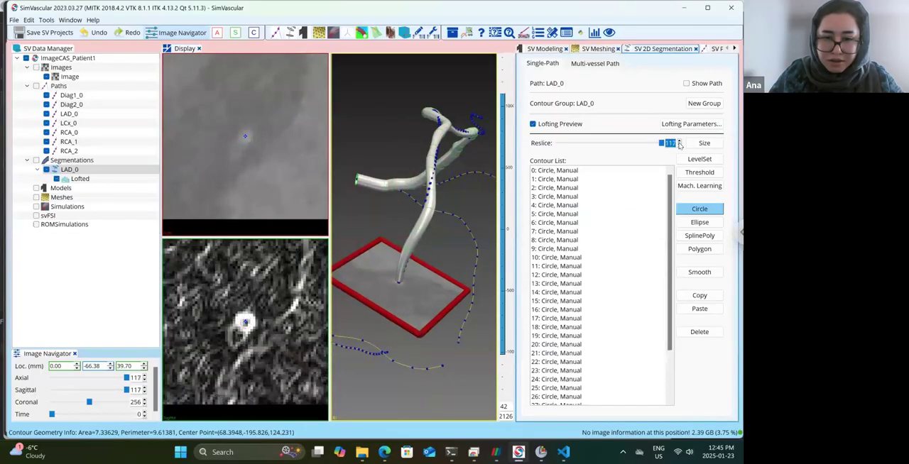
{"action": "left_click", "coordinate": [245, 321]}
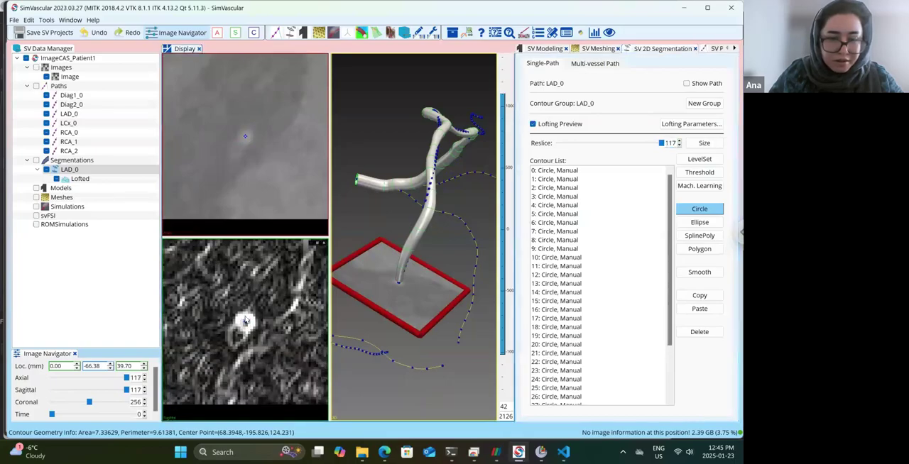
{"action": "left_click_drag", "start_coordinate": [407, 173], "coordinate": [362, 314]}
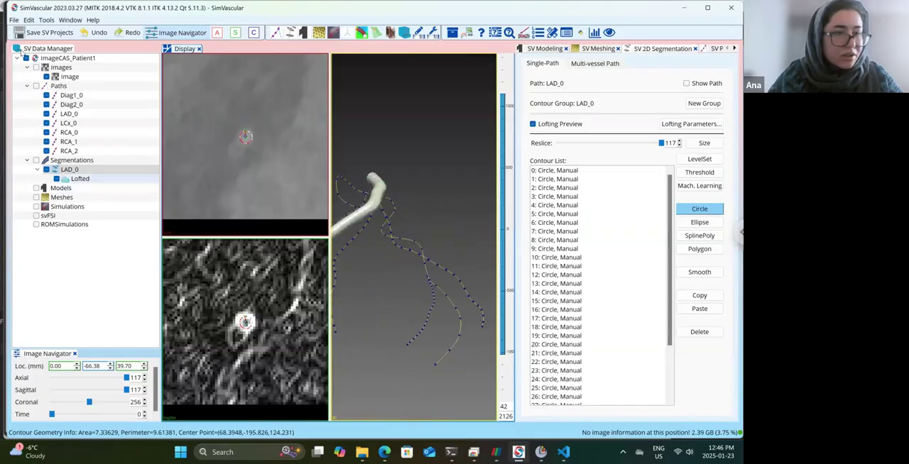
{"action": "key", "text": "ctrl+s"}
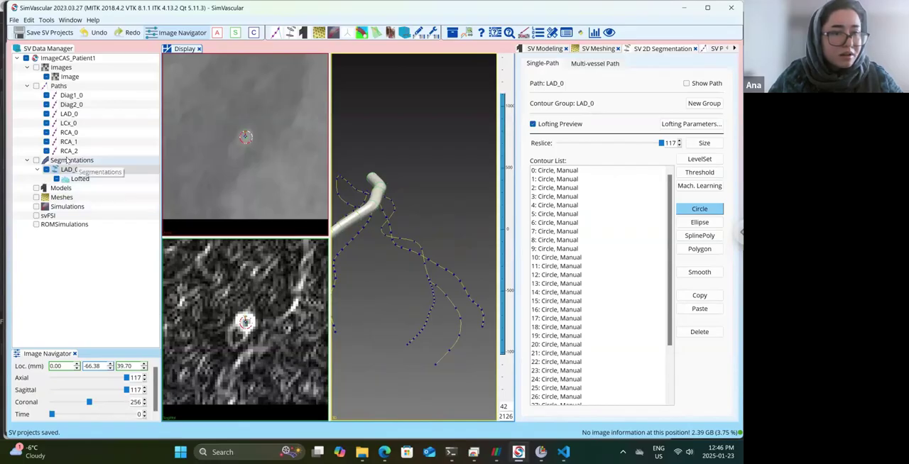
Create a contour group for the Diag1_0 path under Segmentations, using the path name, and open it.
{"action": "left_click", "coordinate": [66, 160]}
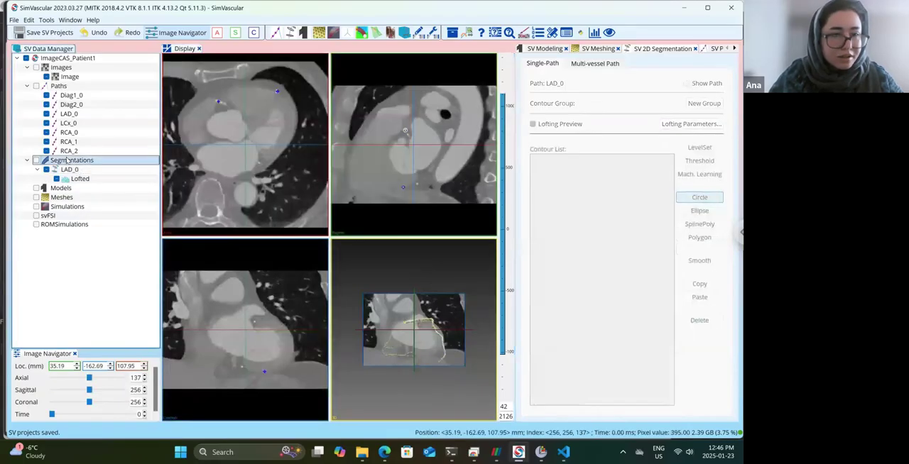
{"action": "right_click", "coordinate": [66, 161]}
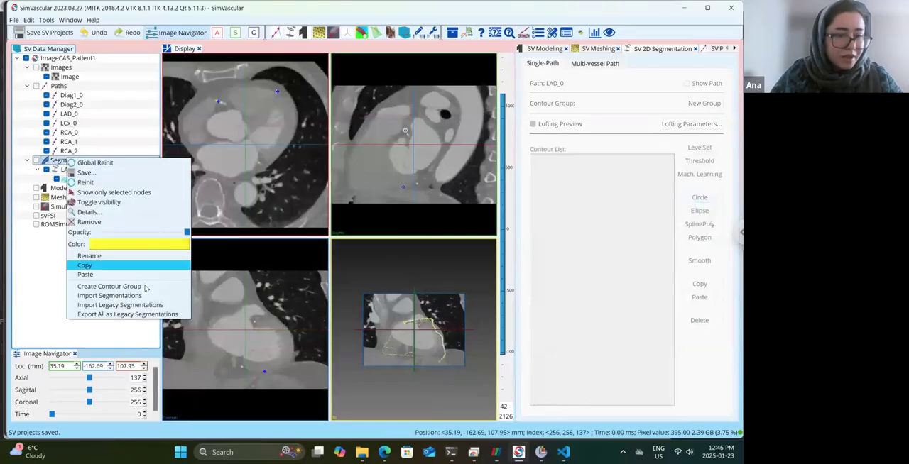
{"action": "left_click", "coordinate": [107, 287]}
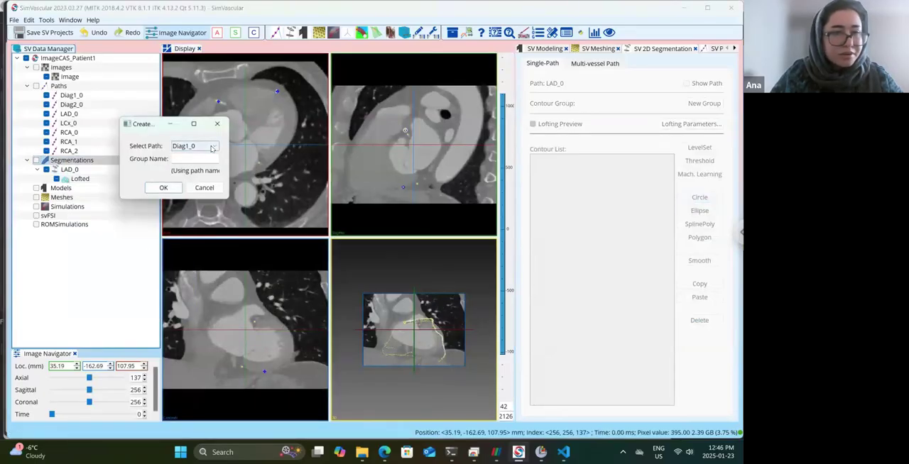
{"action": "left_click", "coordinate": [173, 188]}
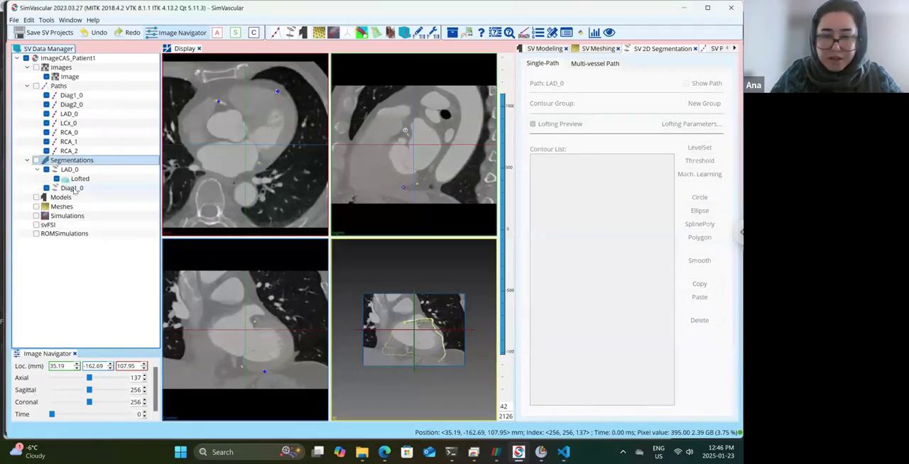
{"action": "left_click", "coordinate": [72, 188]}
Draw the first Diag1_0 circle contour inside the LAD lumen at reslice 9, near the branch origin.
{"action": "left_click_drag", "start_coordinate": [369, 203], "coordinate": [430, 235]}
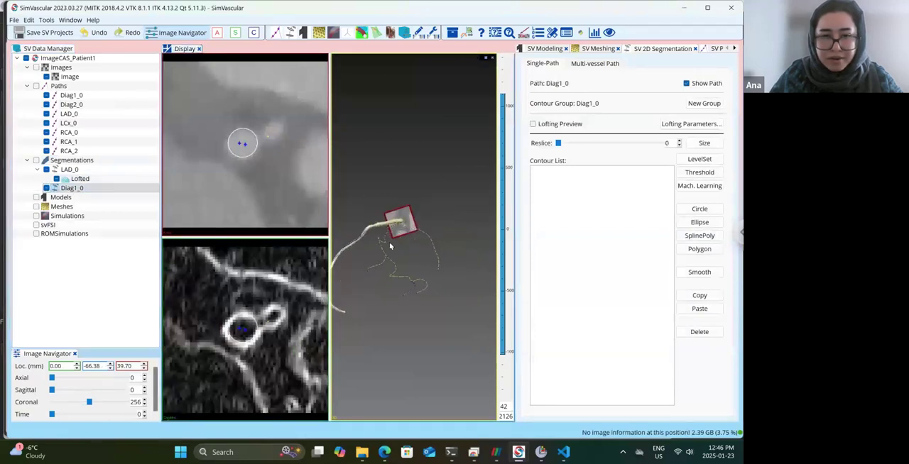
{"action": "scroll", "coordinate": [389, 243], "scroll_direction": "up", "scroll_amount": 3}
{"action": "middle_click_drag", "start_coordinate": [389, 242], "coordinate": [441, 234]}
{"action": "left_click_drag", "start_coordinate": [441, 238], "coordinate": [398, 297]}
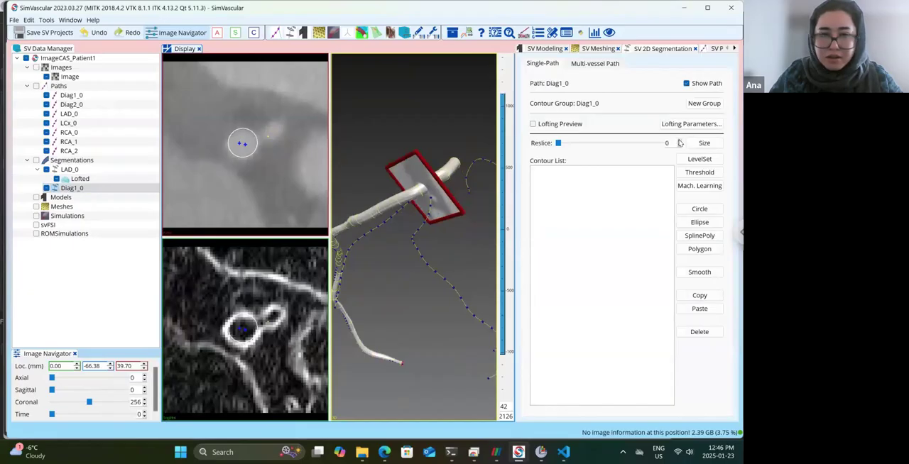
{"action": "left_click_drag", "start_coordinate": [416, 244], "coordinate": [426, 193]}
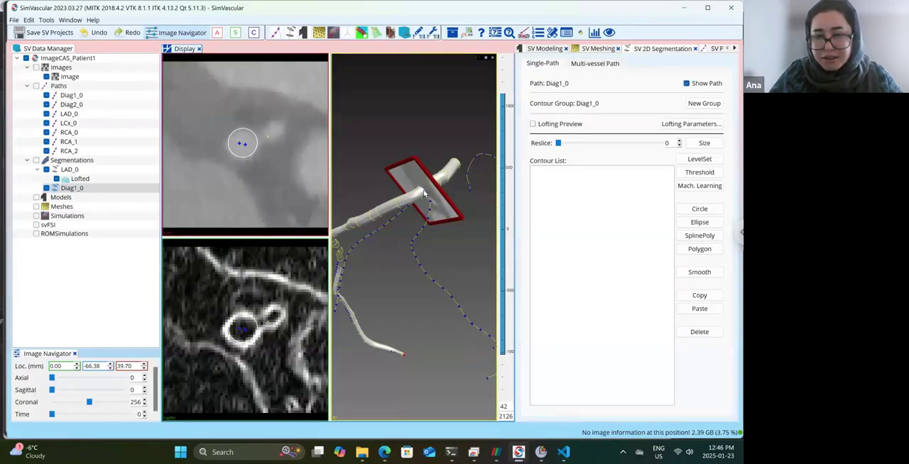
{"action": "scroll", "coordinate": [424, 185], "scroll_direction": "up", "scroll_amount": 3}
{"action": "left_click_drag", "start_coordinate": [424, 169], "coordinate": [425, 124]}
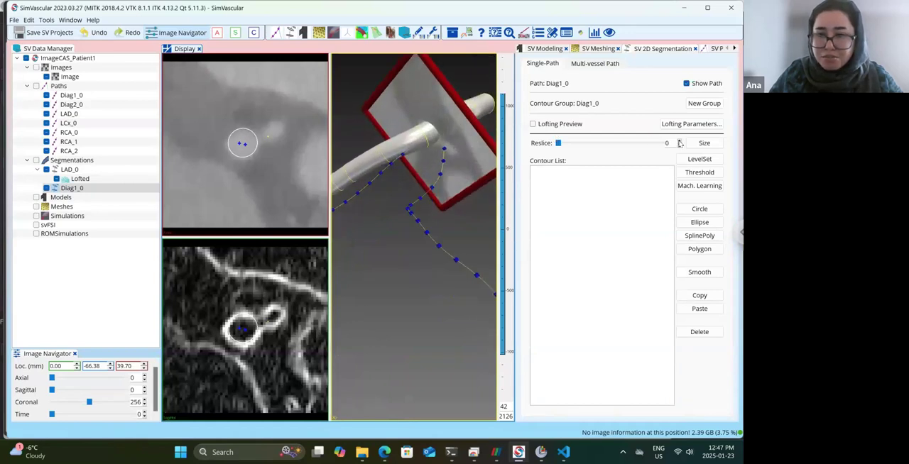
{"action": "left_click", "coordinate": [680, 141]}
{"action": "left_click", "coordinate": [679, 140]}
{"action": "left_click", "coordinate": [680, 141]}
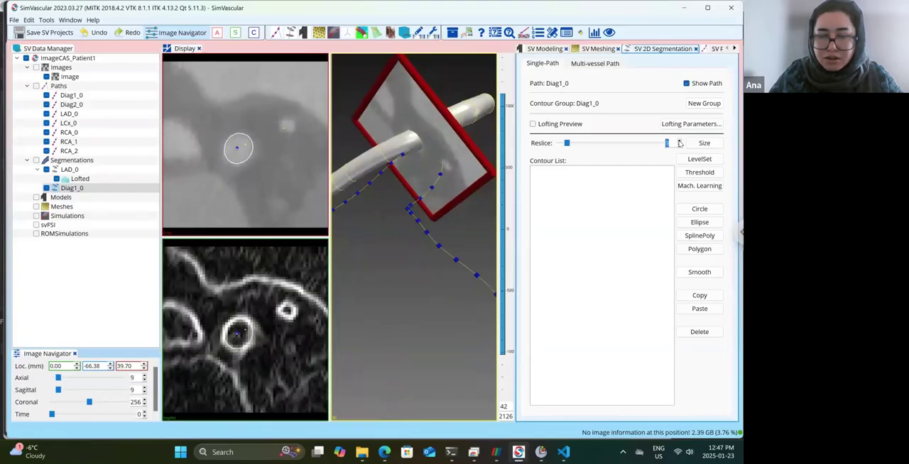
{"action": "left_click", "coordinate": [700, 209]}
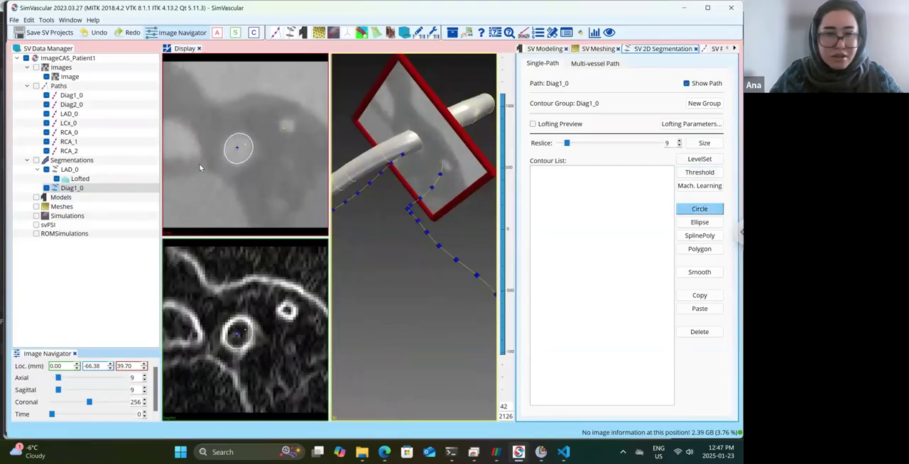
{"action": "left_click", "coordinate": [241, 147]}
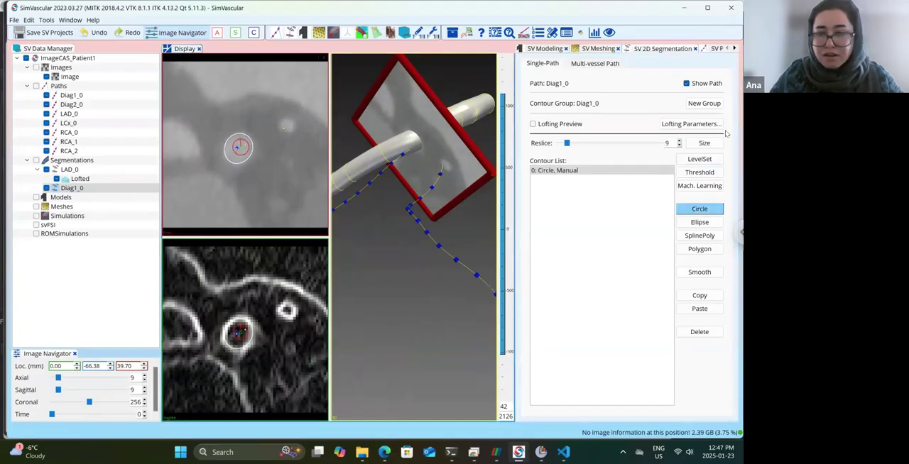
Draw a circle contour around the small Diag1_0 lumen beside the larger LAD lumen at reslice 18.
{"action": "left_click", "coordinate": [680, 141]}
{"action": "left_click", "coordinate": [680, 141]}
{"action": "left_click", "coordinate": [679, 141]}
{"action": "left_click", "coordinate": [680, 141]}
{"action": "left_click", "coordinate": [679, 141]}
{"action": "left_click", "coordinate": [679, 142]}
{"action": "left_click", "coordinate": [680, 142]}
{"action": "left_click", "coordinate": [679, 141]}
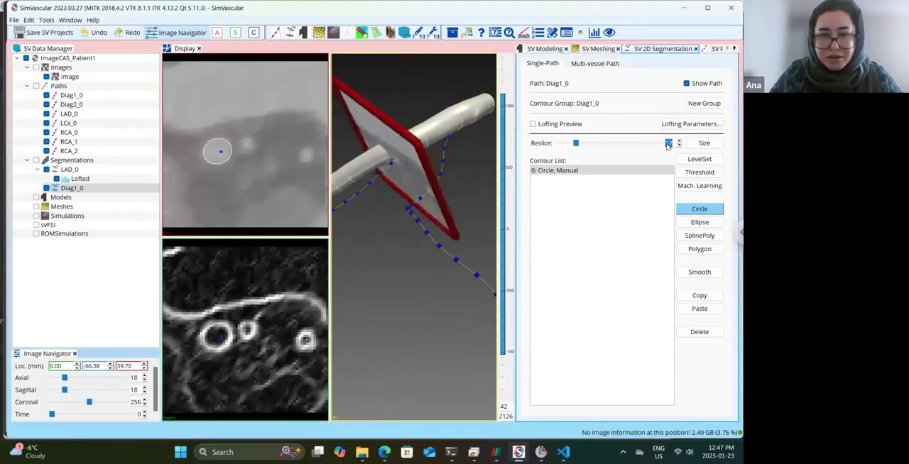
{"action": "left_click_drag", "start_coordinate": [246, 145], "coordinate": [248, 146]}
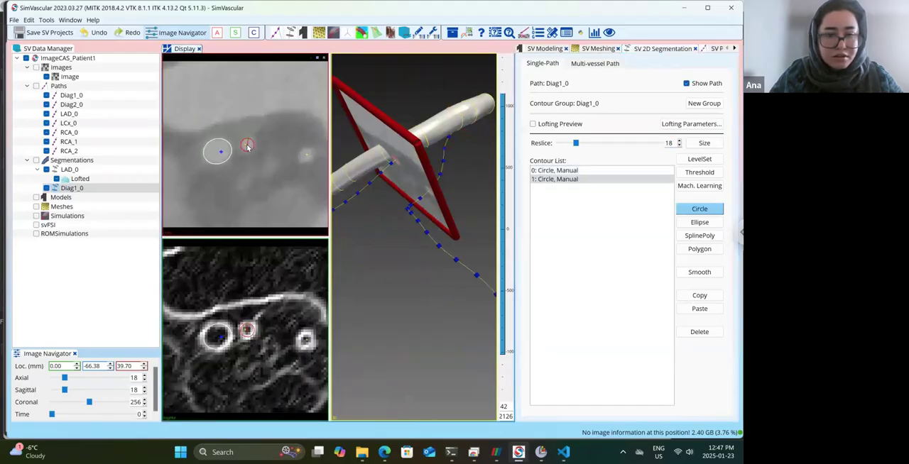
Draw a circle contour around the Diag1_0 lumen at reslice 22 and enable the lofting preview.
{"action": "left_click", "coordinate": [680, 142]}
{"action": "left_click", "coordinate": [680, 141]}
{"action": "left_click", "coordinate": [679, 142]}
{"action": "left_click", "coordinate": [680, 141]}
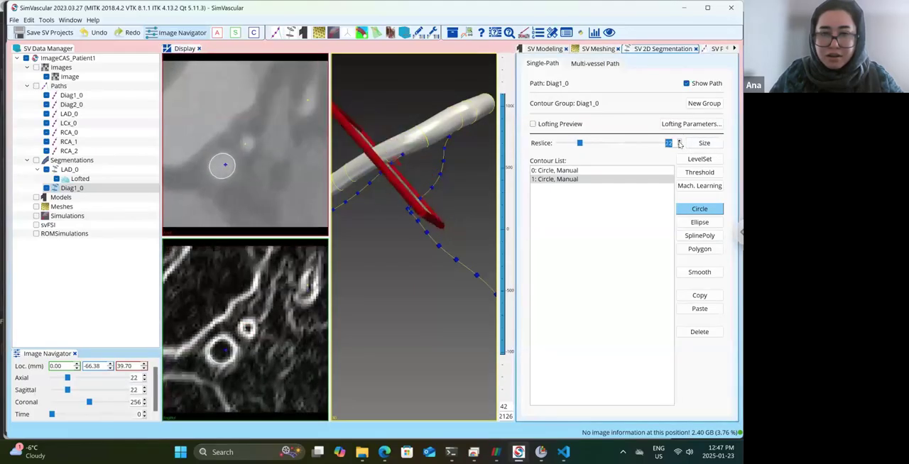
{"action": "left_click", "coordinate": [248, 145]}
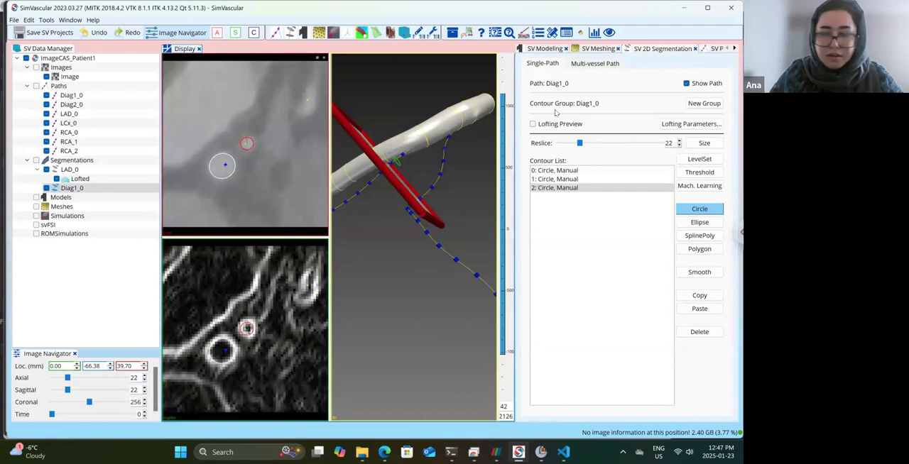
{"action": "left_click", "coordinate": [534, 124]}
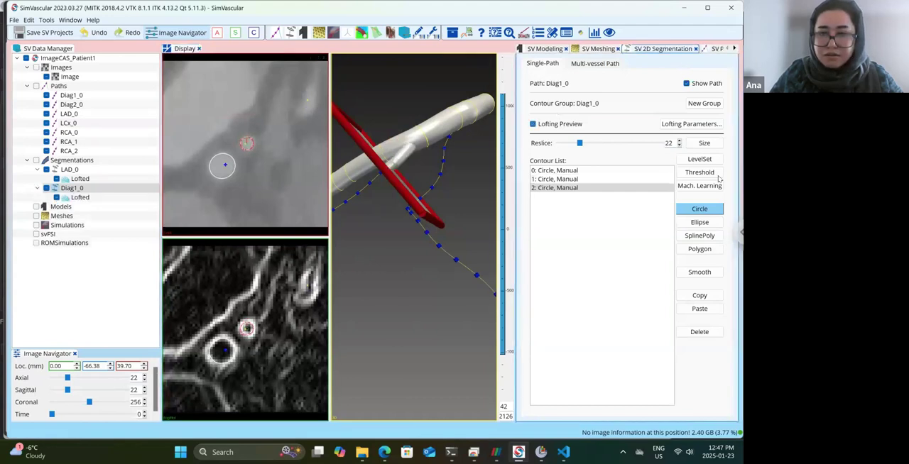
Draw circle contours around the small Diag1_0 lumen at reslices 26 and 29.
{"action": "left_click", "coordinate": [679, 141]}
{"action": "left_click", "coordinate": [679, 141]}
{"action": "left_click", "coordinate": [679, 141]}
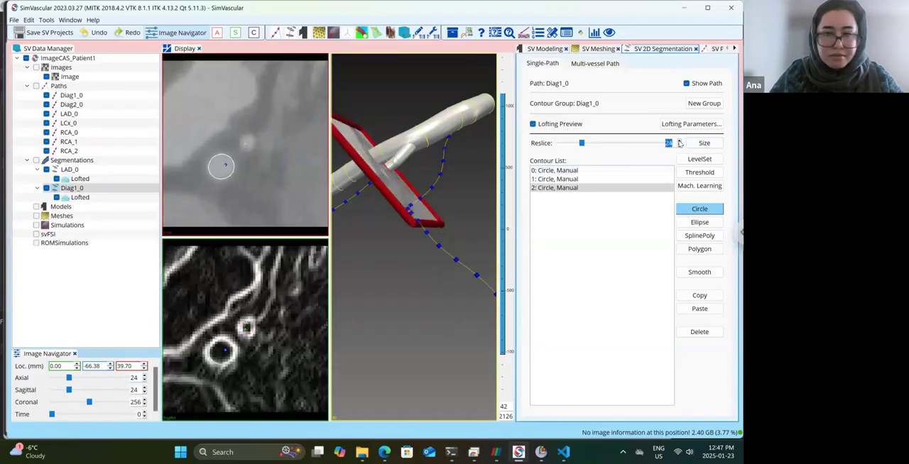
{"action": "left_click", "coordinate": [679, 142]}
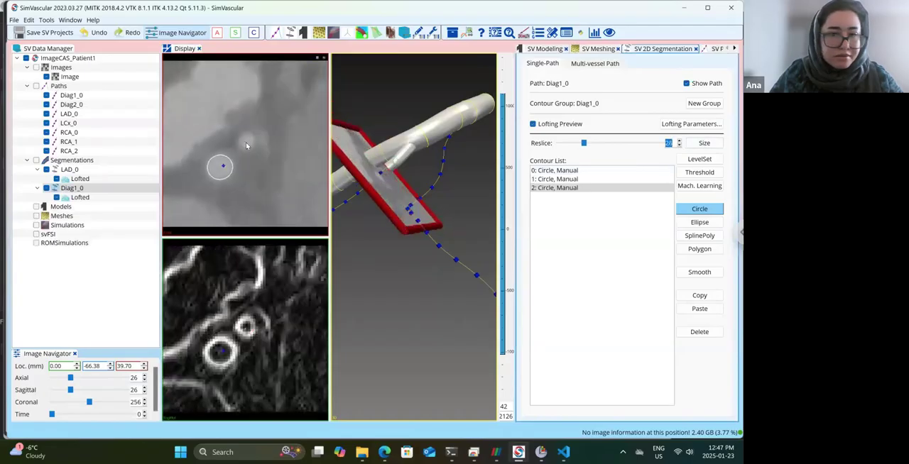
{"action": "left_click_drag", "start_coordinate": [246, 142], "coordinate": [251, 144]}
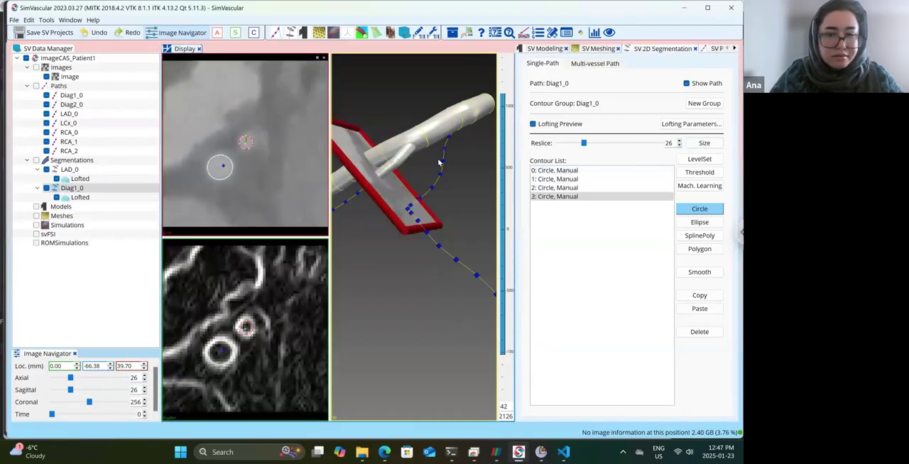
{"action": "left_click", "coordinate": [679, 142]}
{"action": "left_click", "coordinate": [679, 141]}
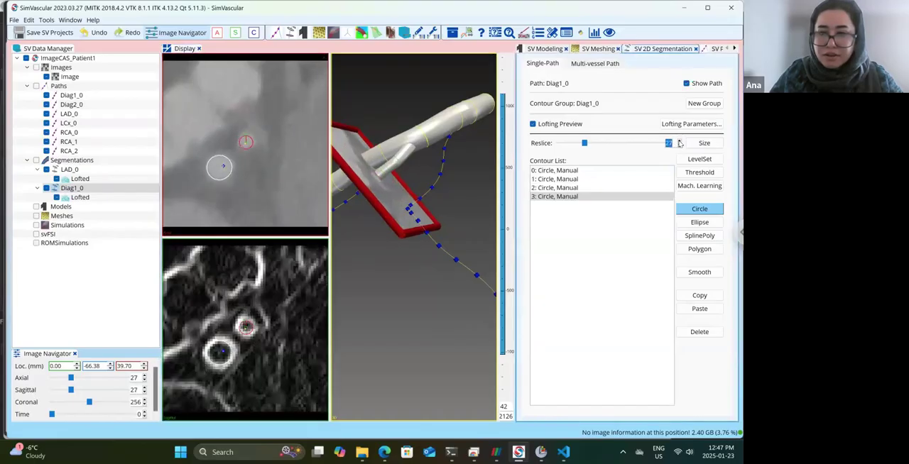
{"action": "left_click", "coordinate": [679, 142]}
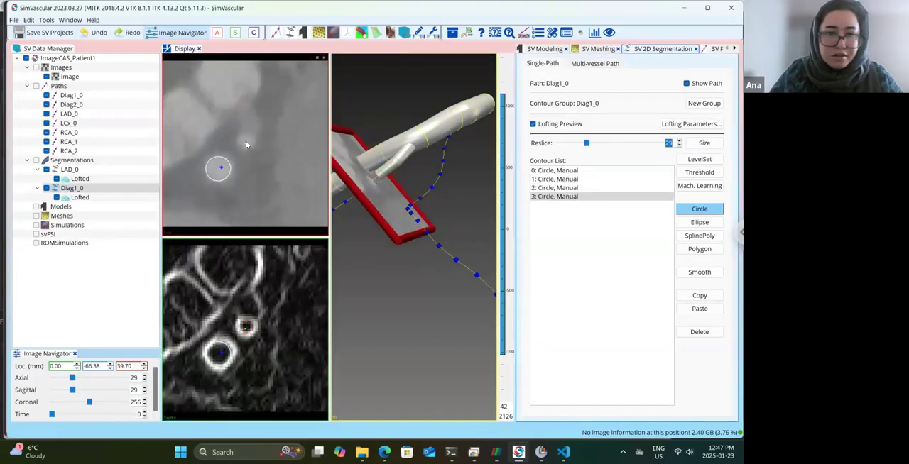
{"action": "left_click_drag", "start_coordinate": [246, 136], "coordinate": [249, 140]}
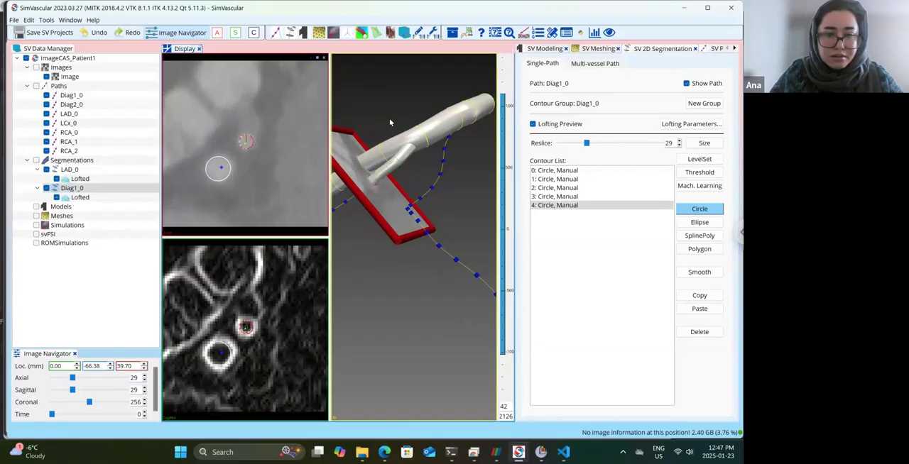
Draw circle contours around the Diag1_0 lumen at reslices 33 and 37, checking the branch loft in 3D.
{"action": "left_click", "coordinate": [679, 142]}
{"action": "left_click", "coordinate": [679, 142]}
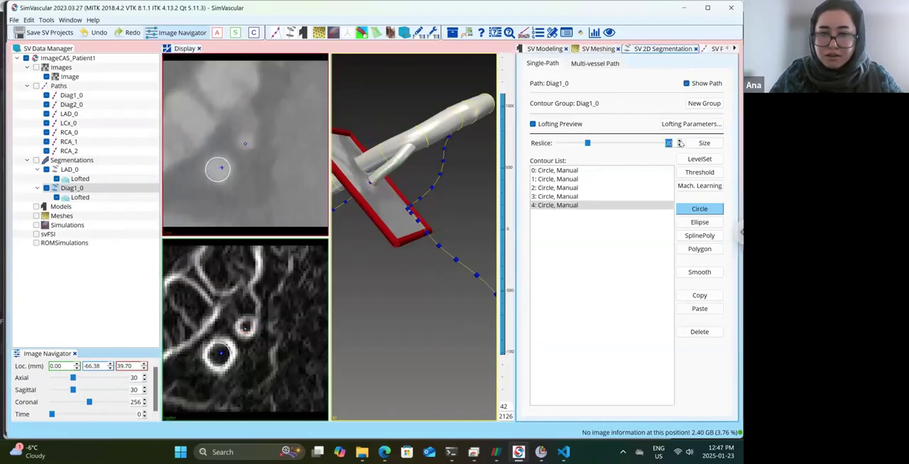
{"action": "left_click", "coordinate": [679, 142]}
{"action": "left_click", "coordinate": [678, 142]}
{"action": "left_click_drag", "start_coordinate": [246, 142], "coordinate": [247, 144]}
{"action": "left_click_drag", "start_coordinate": [442, 230], "coordinate": [459, 217]}
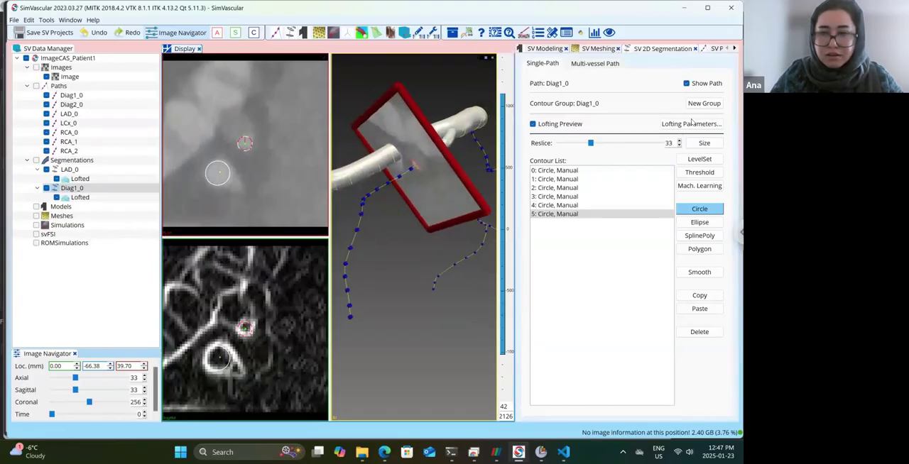
{"action": "left_click", "coordinate": [679, 143]}
{"action": "triple_click", "coordinate": [680, 142]}
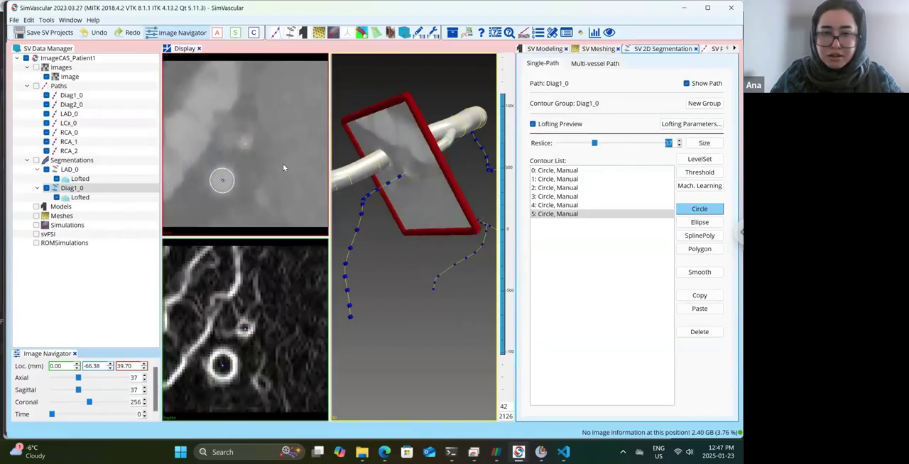
{"action": "left_click", "coordinate": [244, 143]}
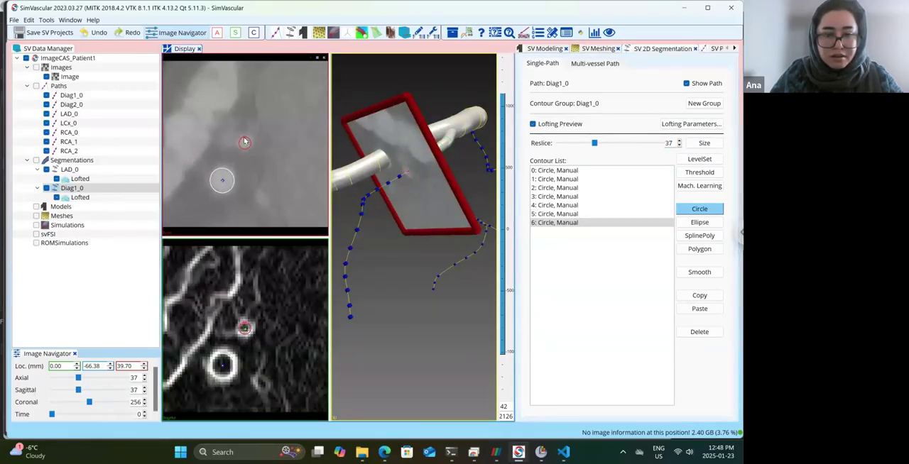
Draw circle contours around the small Diag1_0 lumen below the LAD lumen at reslices 40 and 44.
{"action": "left_click", "coordinate": [679, 141]}
{"action": "left_click", "coordinate": [679, 141]}
{"action": "left_click", "coordinate": [680, 141]}
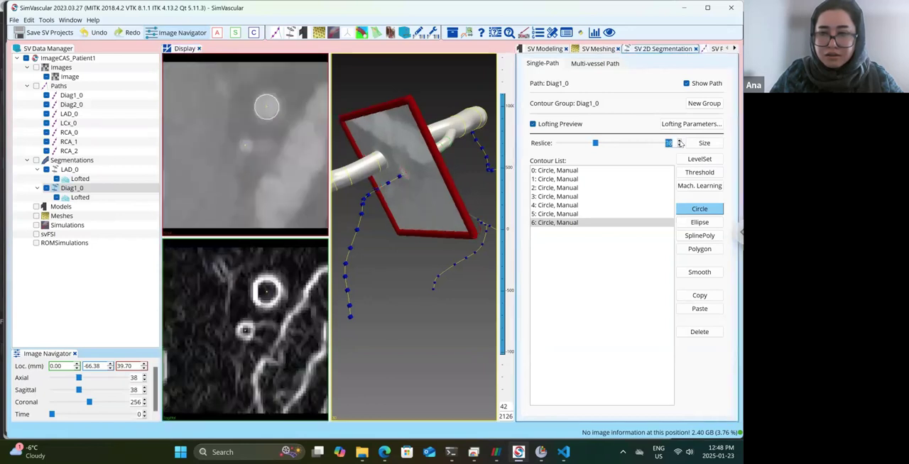
{"action": "left_click", "coordinate": [245, 146]}
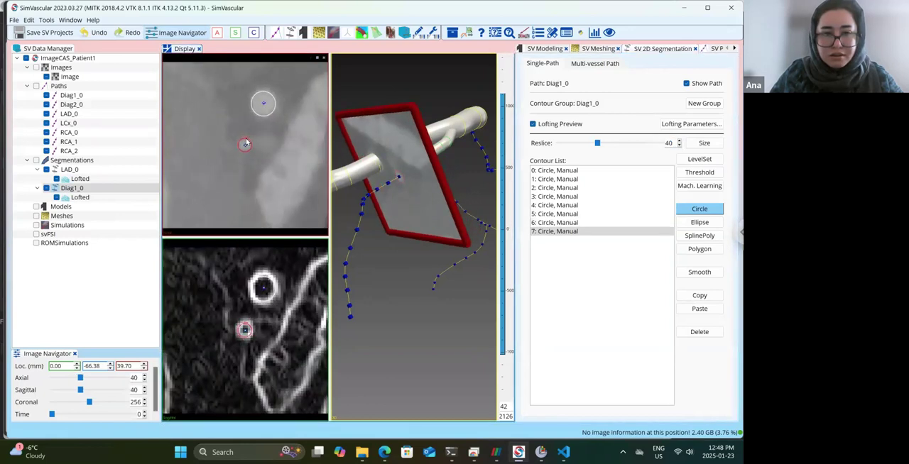
{"action": "left_click", "coordinate": [679, 140]}
{"action": "left_click", "coordinate": [680, 140]}
{"action": "left_click", "coordinate": [680, 141]}
{"action": "left_click", "coordinate": [680, 140]}
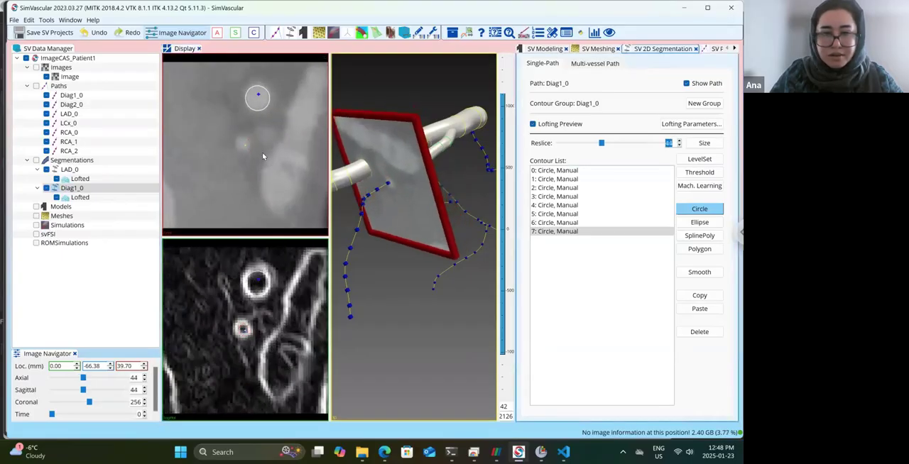
{"action": "left_click", "coordinate": [243, 146]}
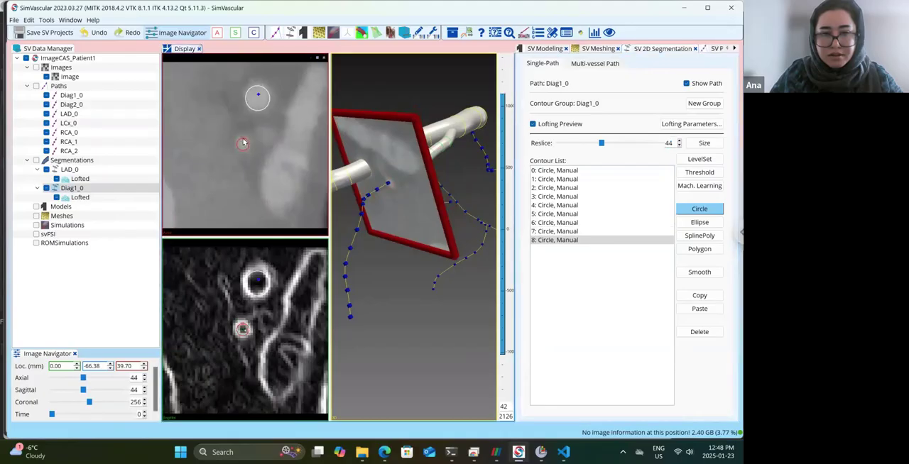
Draw circle contours around the small Diag1_0 lumen at reslices 49 and 53.
{"action": "left_click", "coordinate": [680, 141]}
{"action": "left_click", "coordinate": [680, 141]}
{"action": "left_click", "coordinate": [679, 140]}
{"action": "left_click", "coordinate": [679, 141]}
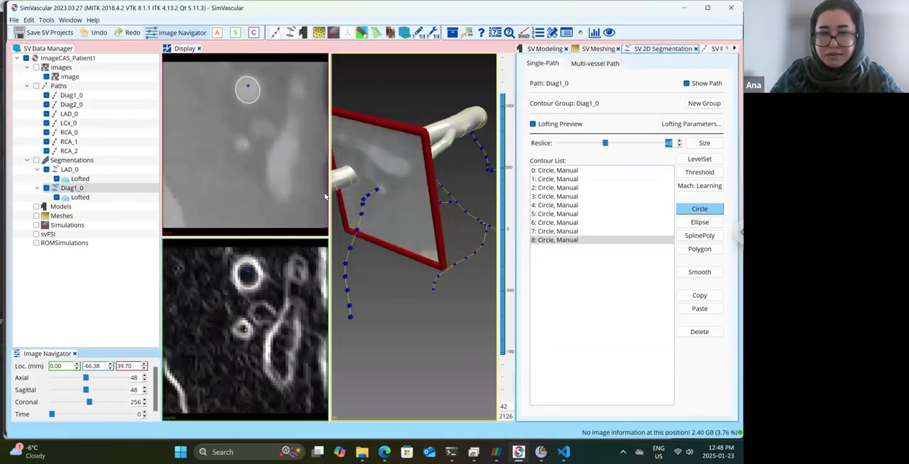
{"action": "left_click", "coordinate": [243, 141]}
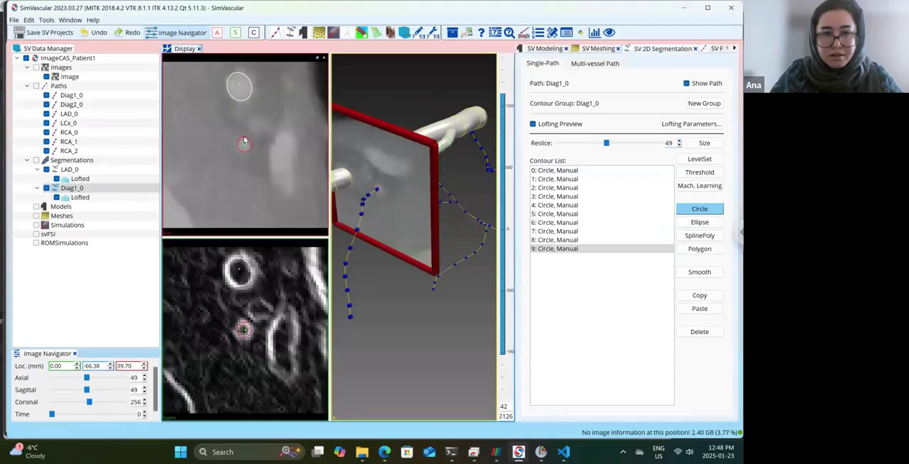
{"action": "left_click", "coordinate": [679, 140]}
{"action": "left_click", "coordinate": [679, 141]}
{"action": "left_click", "coordinate": [680, 140]}
{"action": "left_click", "coordinate": [680, 141]}
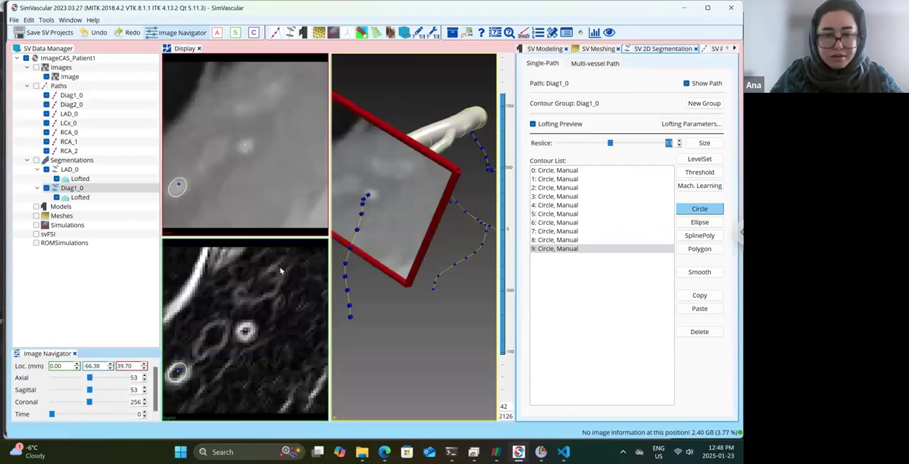
{"action": "left_click", "coordinate": [244, 332]}
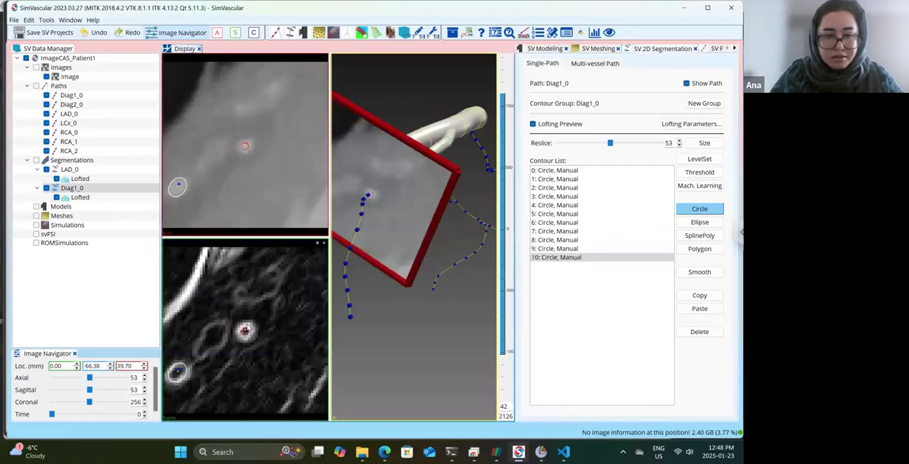
Compare the slices between reslices 54 and 59 and draw a circle contour around the Diag1_0 lumen at reslice 57.
{"action": "left_click", "coordinate": [679, 140]}
{"action": "left_click", "coordinate": [680, 140]}
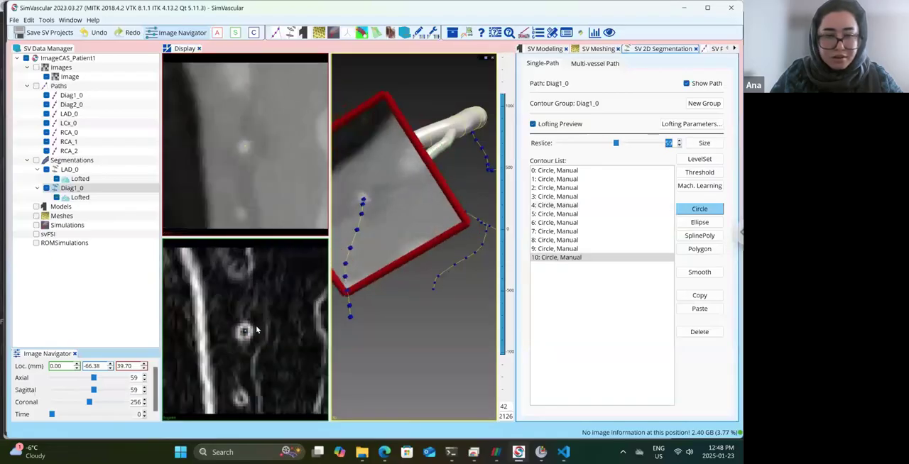
{"action": "left_click", "coordinate": [679, 146]}
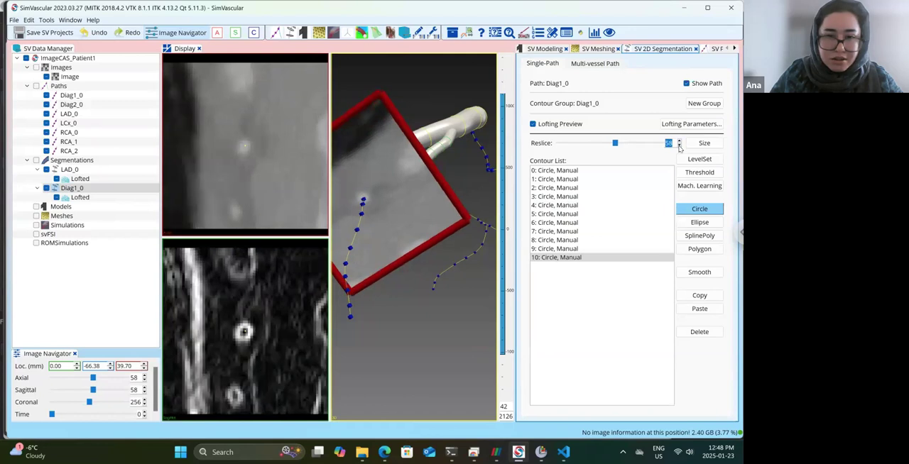
{"action": "left_click", "coordinate": [679, 146]}
{"action": "left_click", "coordinate": [679, 146]}
{"action": "left_click", "coordinate": [679, 146]}
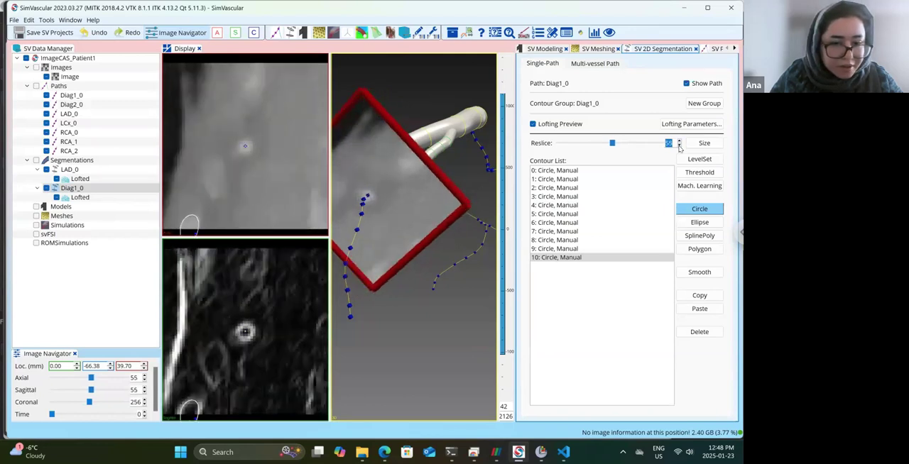
{"action": "left_click", "coordinate": [679, 147]}
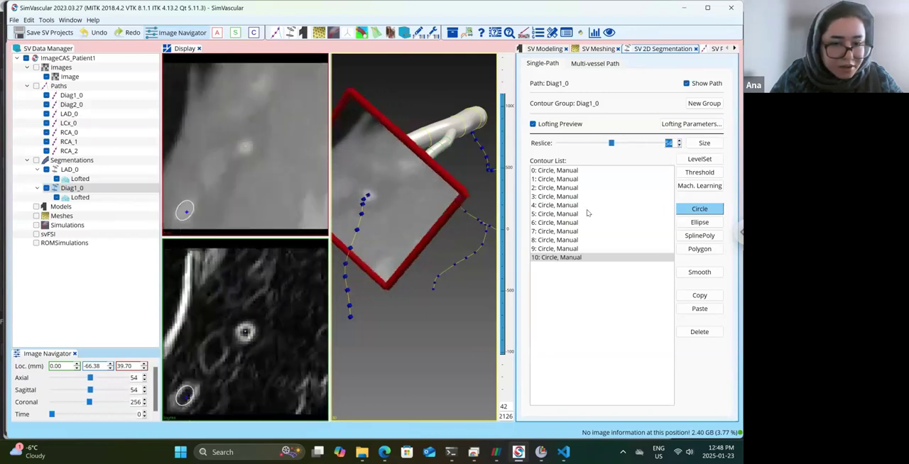
{"action": "left_click", "coordinate": [679, 140]}
{"action": "left_click", "coordinate": [679, 141]}
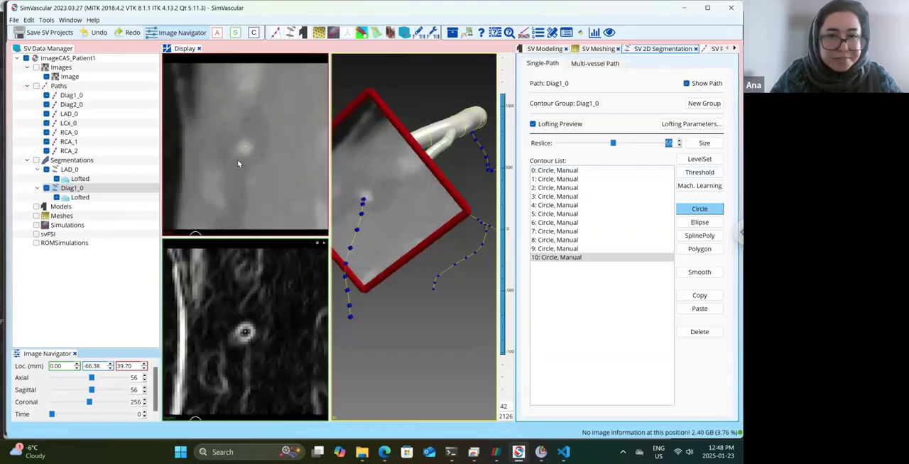
{"action": "left_click_drag", "start_coordinate": [394, 326], "coordinate": [409, 200]}
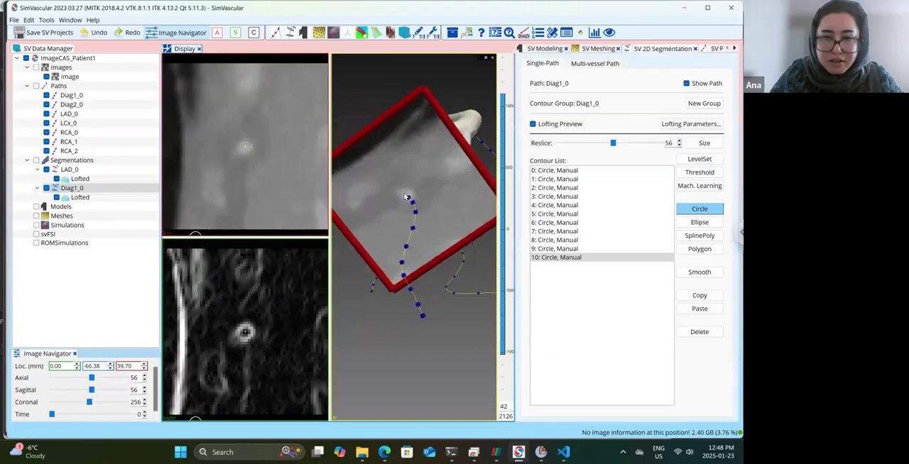
{"action": "left_click", "coordinate": [679, 141]}
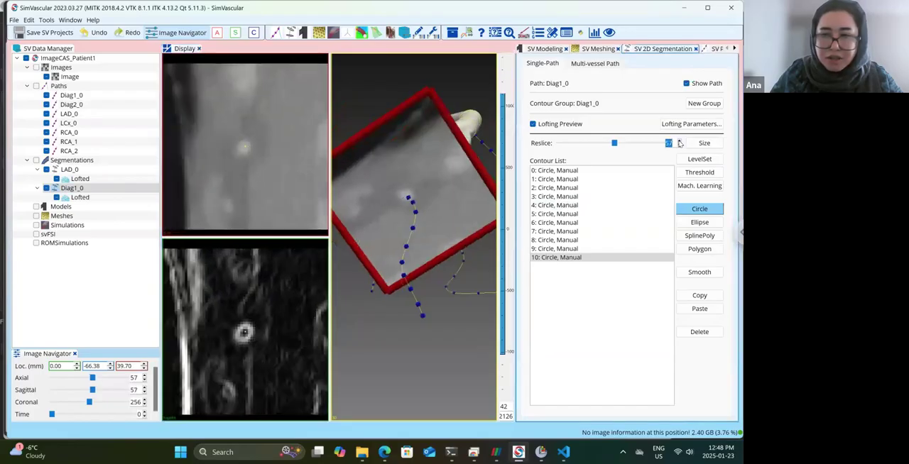
{"action": "left_click", "coordinate": [245, 335]}
{"action": "left_click", "coordinate": [248, 327]}
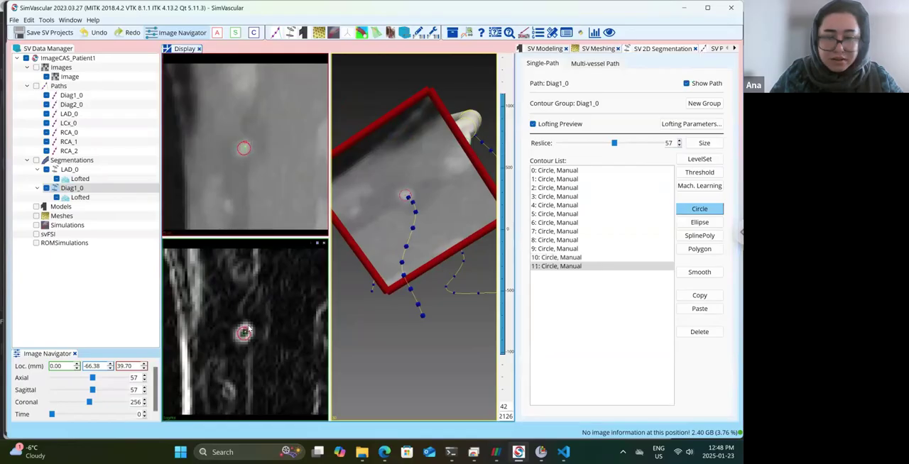
Draw circle contours around the Diag1_0 lumen at reslices 59 and 63.
{"action": "left_click", "coordinate": [679, 140]}
{"action": "left_click", "coordinate": [680, 141]}
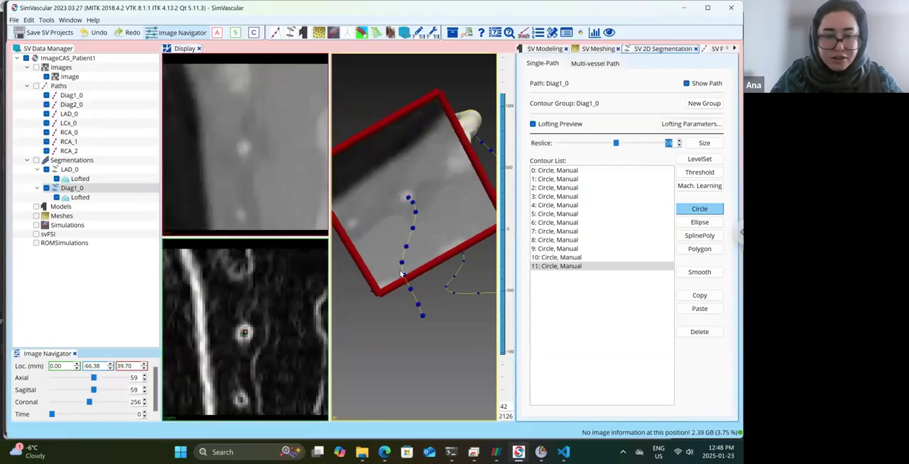
{"action": "left_click", "coordinate": [244, 335], "text": "ctrl"}
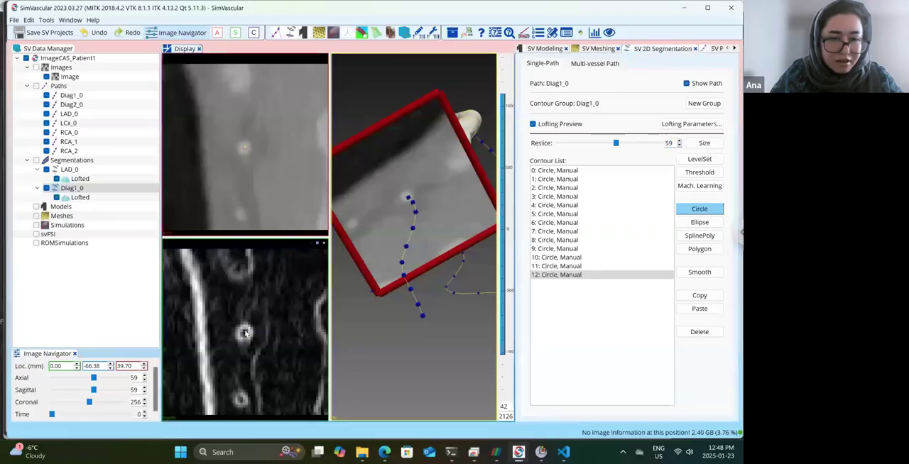
{"action": "left_click", "coordinate": [679, 140]}
{"action": "triple_click", "coordinate": [680, 140]}
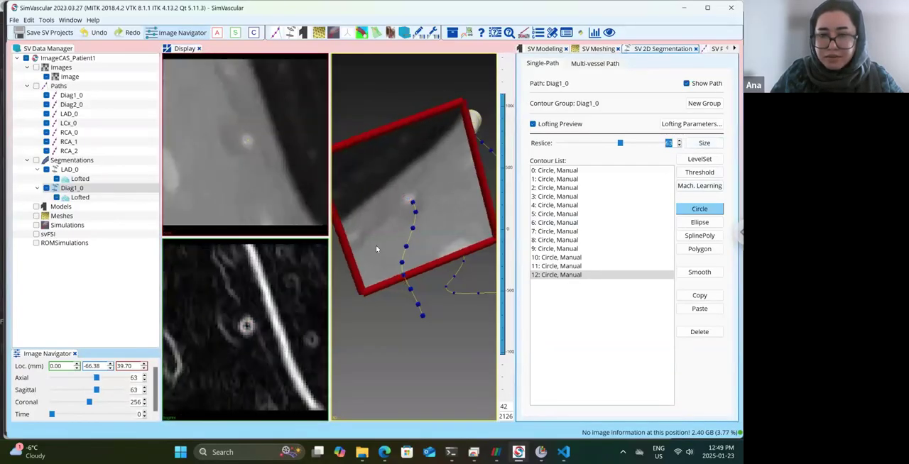
{"action": "left_click", "coordinate": [246, 327], "text": "ctrl"}
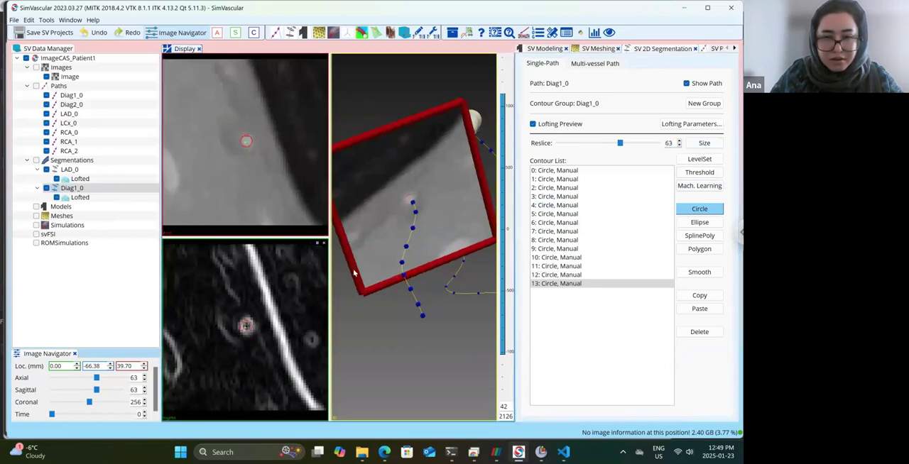
Draw circle contours around the Diag1_0 lumen at reslices 69 and 74.
{"action": "left_click", "coordinate": [679, 141]}
{"action": "left_click", "coordinate": [679, 141]}
{"action": "left_click", "coordinate": [680, 141]}
{"action": "left_click", "coordinate": [680, 141]}
{"action": "left_click", "coordinate": [679, 141]}
{"action": "left_click", "coordinate": [679, 141]}
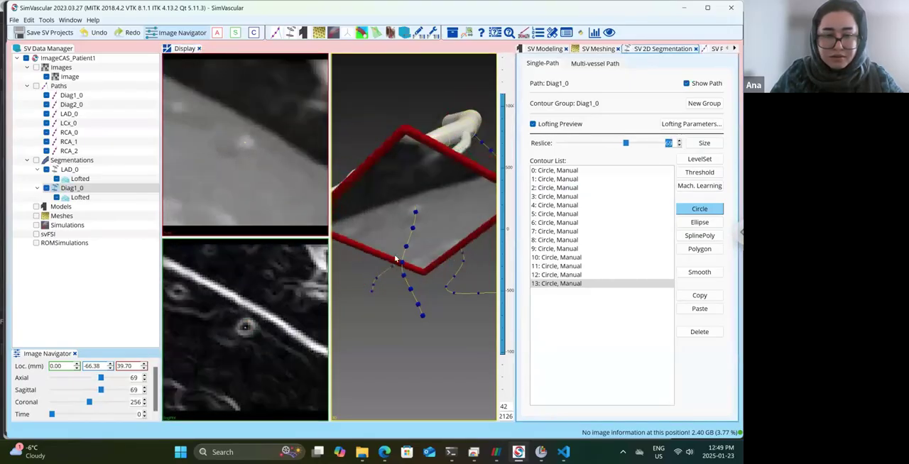
{"action": "left_click", "coordinate": [245, 328]}
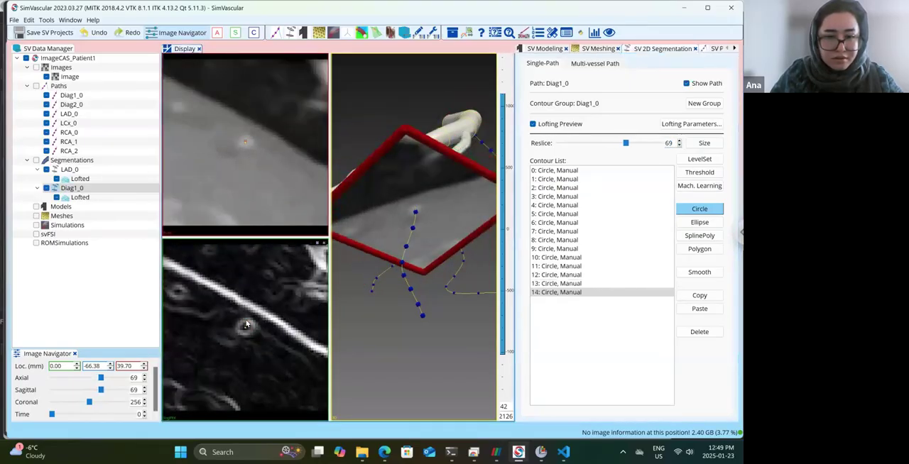
{"action": "left_click", "coordinate": [679, 141]}
{"action": "left_click", "coordinate": [679, 140]}
{"action": "left_click", "coordinate": [679, 140]}
{"action": "left_click", "coordinate": [680, 141]}
{"action": "left_click", "coordinate": [680, 140]}
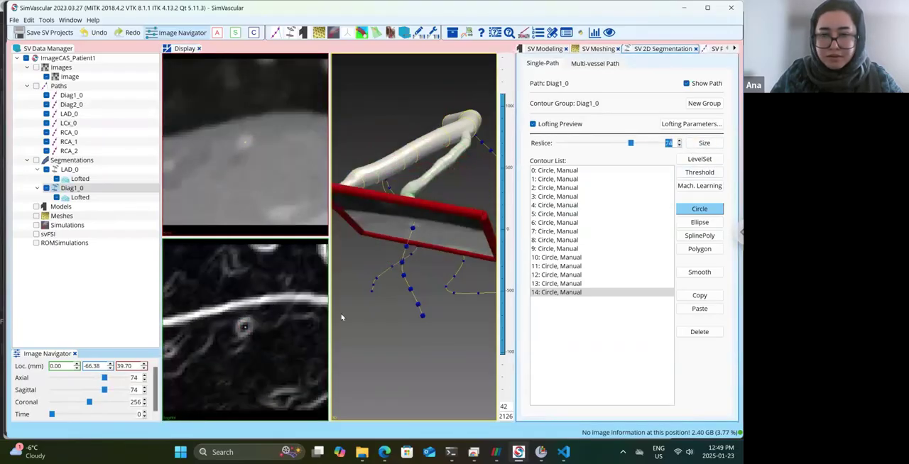
{"action": "left_click", "coordinate": [245, 328]}
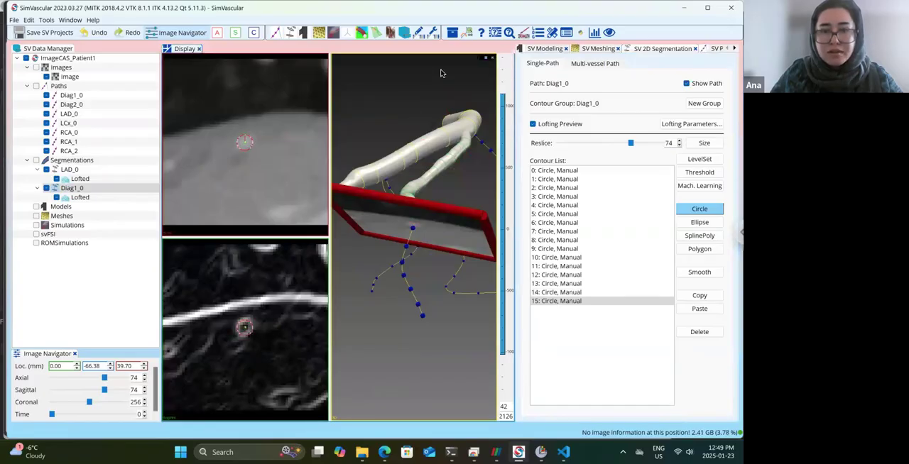
Draw small circle contours around the Diag1_0 lumen at reslices 79 and 84.
{"action": "left_click", "coordinate": [680, 142]}
{"action": "left_click", "coordinate": [680, 142]}
{"action": "left_click", "coordinate": [680, 142]}
{"action": "left_click", "coordinate": [679, 142]}
{"action": "left_click", "coordinate": [680, 142]}
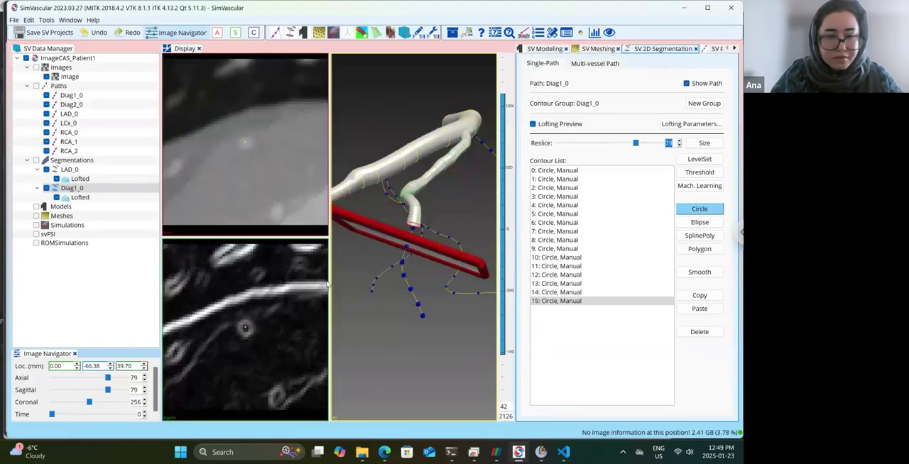
{"action": "left_click", "coordinate": [247, 326]}
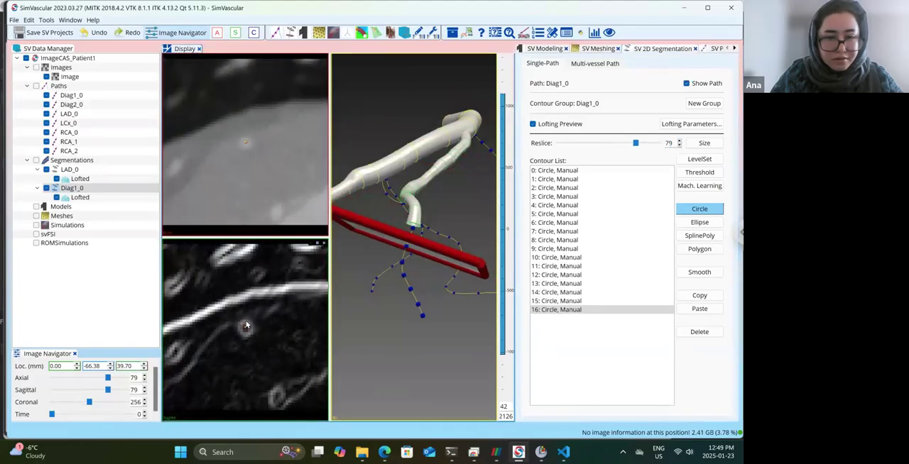
{"action": "left_click", "coordinate": [679, 141]}
{"action": "left_click", "coordinate": [679, 140]}
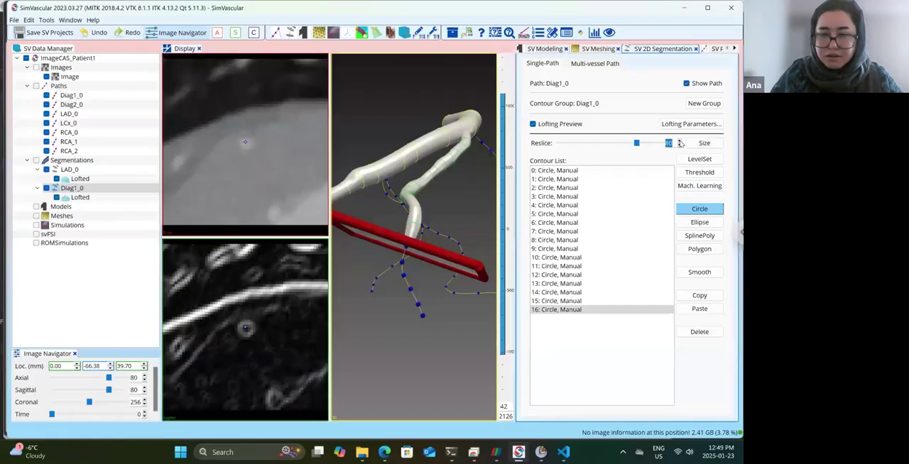
{"action": "left_click", "coordinate": [679, 141]}
{"action": "left_click", "coordinate": [680, 140]}
{"action": "left_click", "coordinate": [679, 141]}
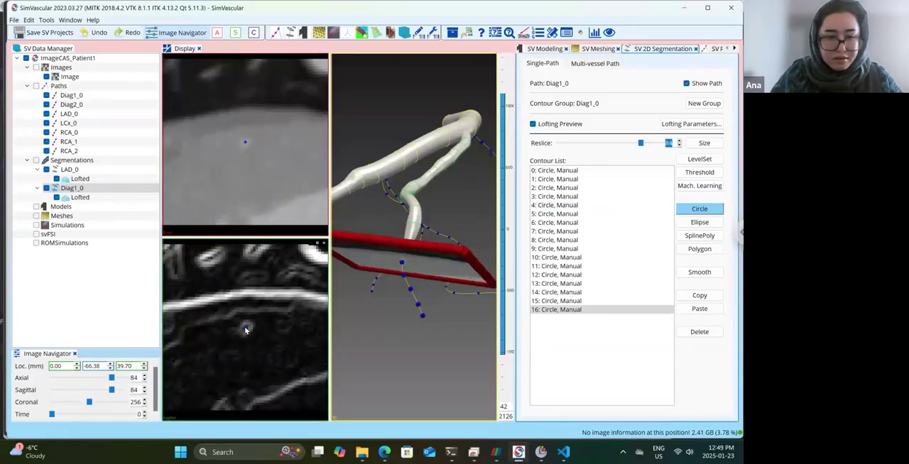
{"action": "left_click", "coordinate": [246, 327]}
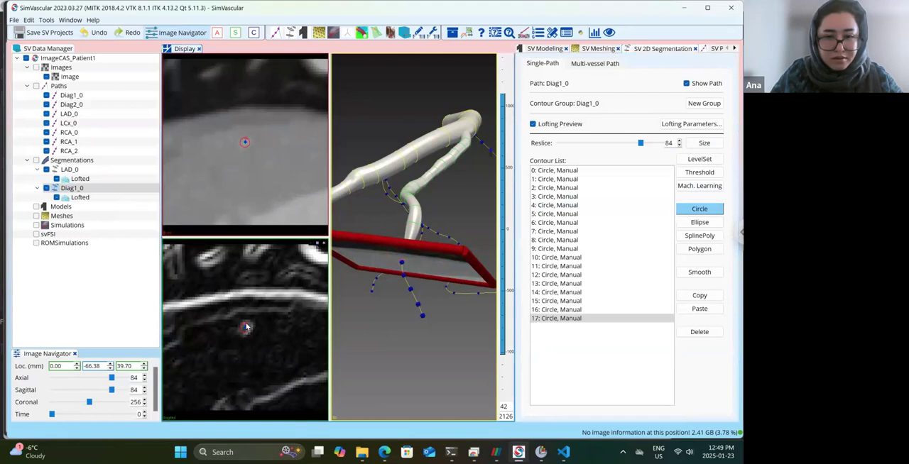
Draw circle contours around the faint Diag1_0 lumen at reslices 88 and 92.
{"action": "left_click", "coordinate": [680, 141]}
{"action": "left_click", "coordinate": [680, 140]}
{"action": "left_click", "coordinate": [679, 141]}
{"action": "left_click", "coordinate": [680, 141]}
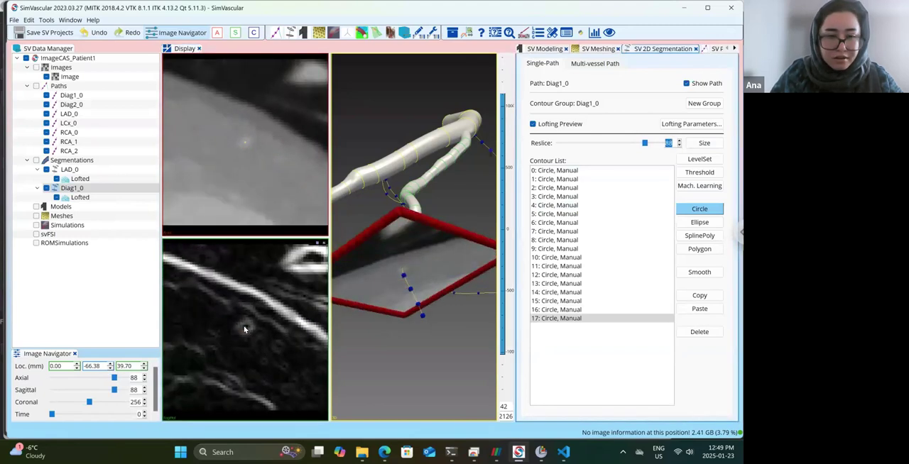
{"action": "left_click", "coordinate": [245, 328]}
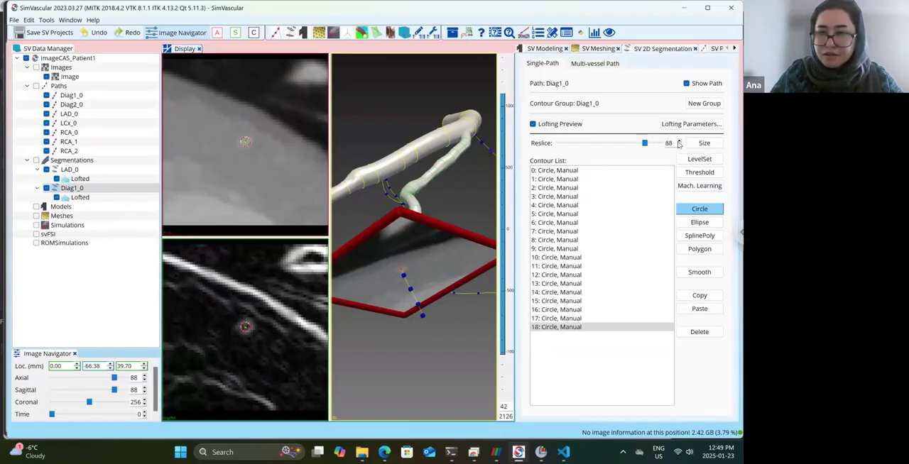
{"action": "left_click", "coordinate": [680, 140]}
{"action": "left_click", "coordinate": [680, 141]}
{"action": "left_click", "coordinate": [679, 141]}
{"action": "left_click", "coordinate": [680, 140]}
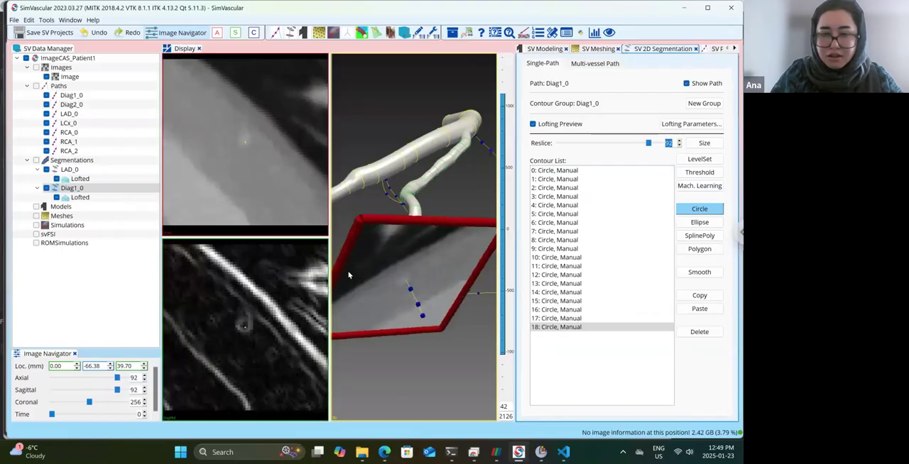
{"action": "left_click", "coordinate": [245, 323]}
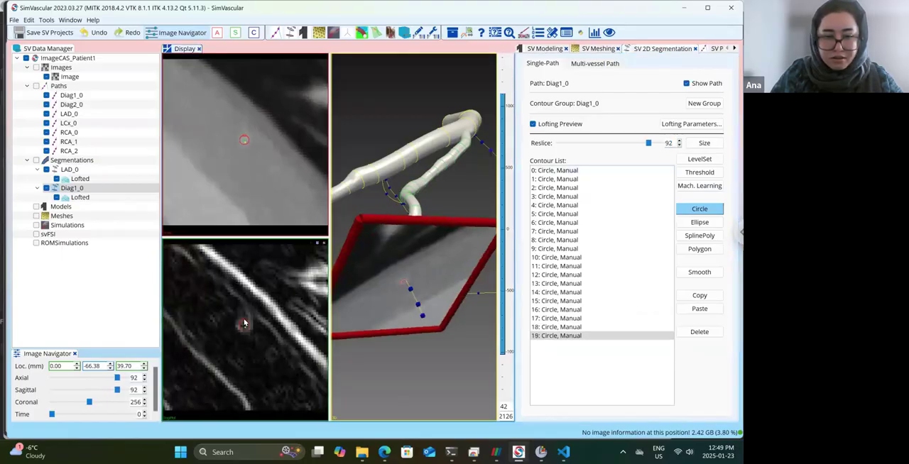
Draw small circle contours around the distal Diag1_0 lumen at reslices 97 and 101.
{"action": "left_click", "coordinate": [679, 141]}
{"action": "left_click", "coordinate": [679, 140]}
{"action": "left_click", "coordinate": [679, 140]}
{"action": "left_click", "coordinate": [679, 140]}
{"action": "left_click", "coordinate": [680, 140]}
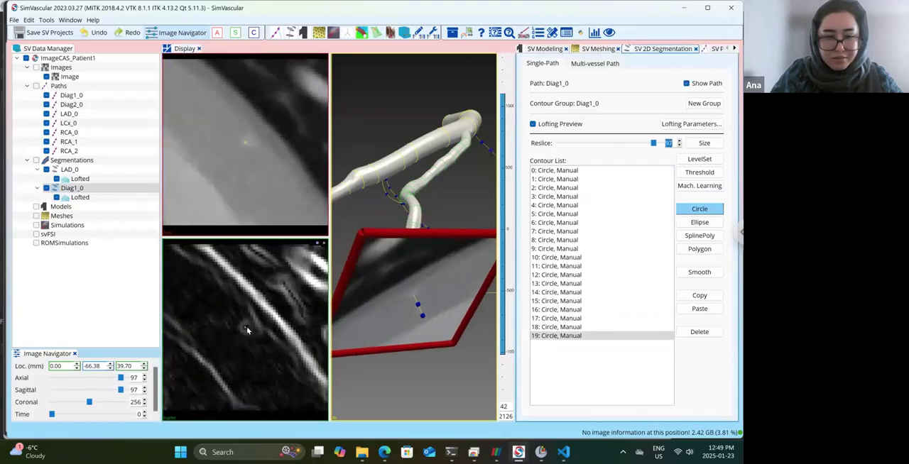
{"action": "left_click", "coordinate": [247, 328]}
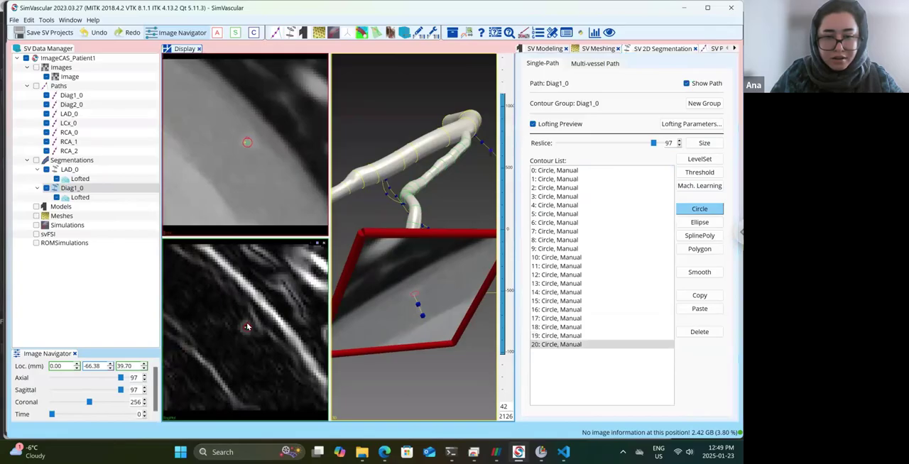
{"action": "left_click", "coordinate": [680, 143]}
{"action": "left_click", "coordinate": [680, 143]}
{"action": "left_click", "coordinate": [680, 143]}
{"action": "left_click", "coordinate": [680, 143]}
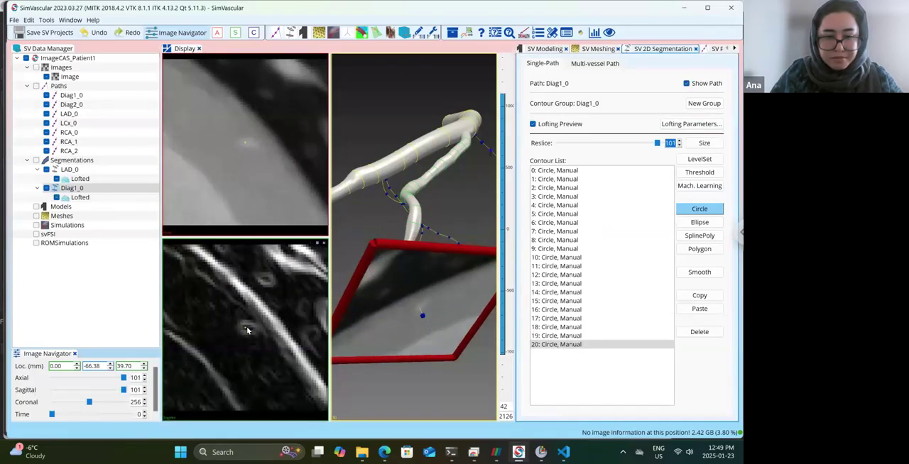
{"action": "left_click", "coordinate": [247, 329]}
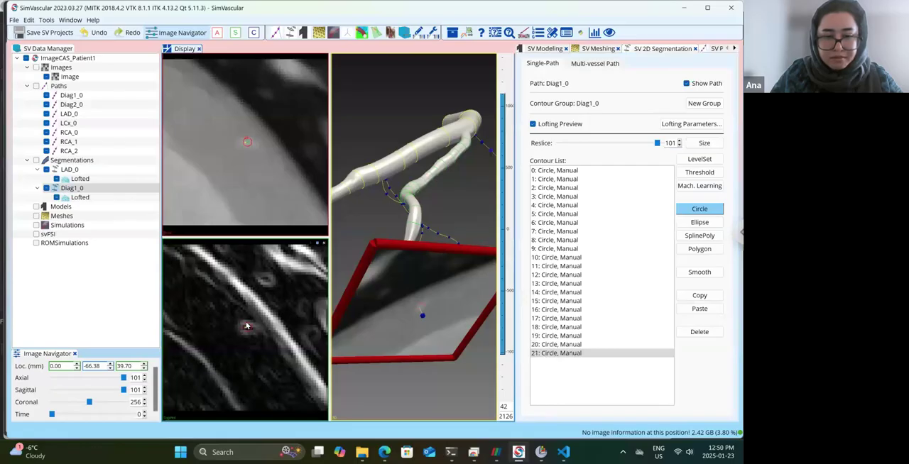
Draw a circle contour around the Diag1_0 lumen at reslice 105, at the distal end of the path.
{"action": "left_click", "coordinate": [680, 143]}
{"action": "left_click", "coordinate": [679, 143]}
{"action": "left_click", "coordinate": [680, 143]}
{"action": "left_click", "coordinate": [679, 143]}
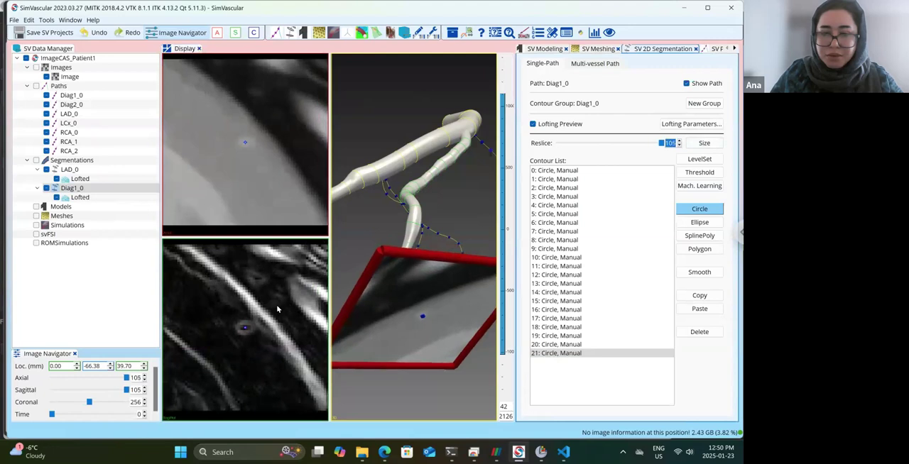
{"action": "left_click", "coordinate": [245, 328]}
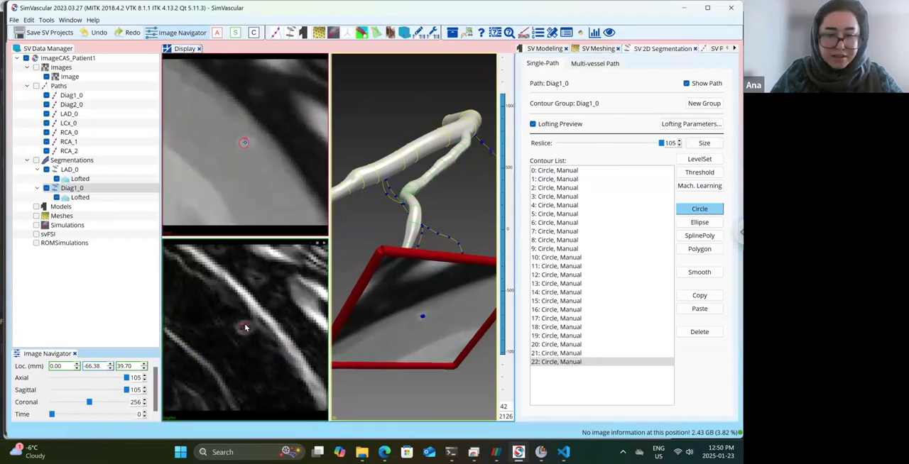
Save the project with the completed Diag1_0 contour group.
{"action": "left_click_drag", "start_coordinate": [452, 213], "coordinate": [425, 278]}
{"action": "left_click", "coordinate": [21, 34]}
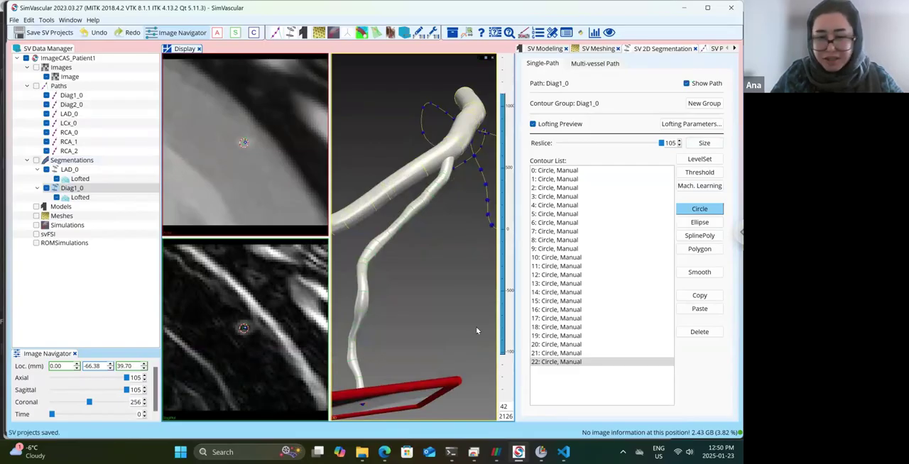
Examine the Diag1_0 loft in 3D and check its circle contours from reslice 105 back to reslice 9.
{"action": "left_click_drag", "start_coordinate": [429, 299], "coordinate": [445, 289]}
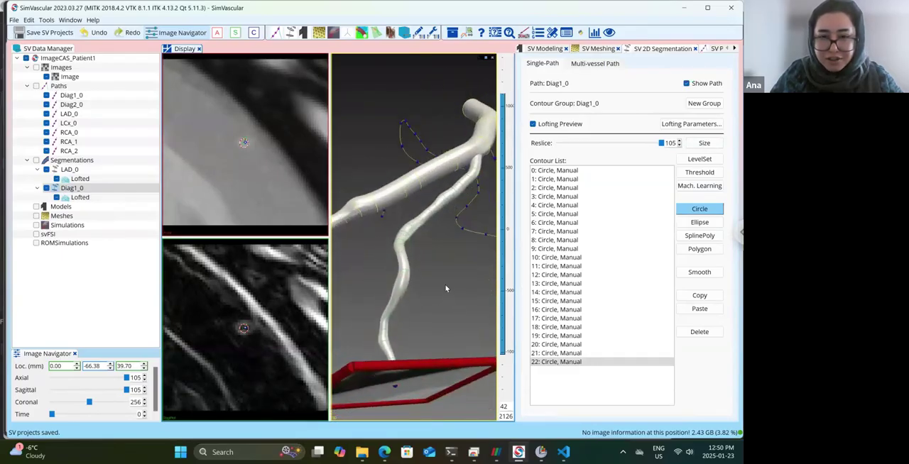
{"action": "left_click", "coordinate": [679, 143]}
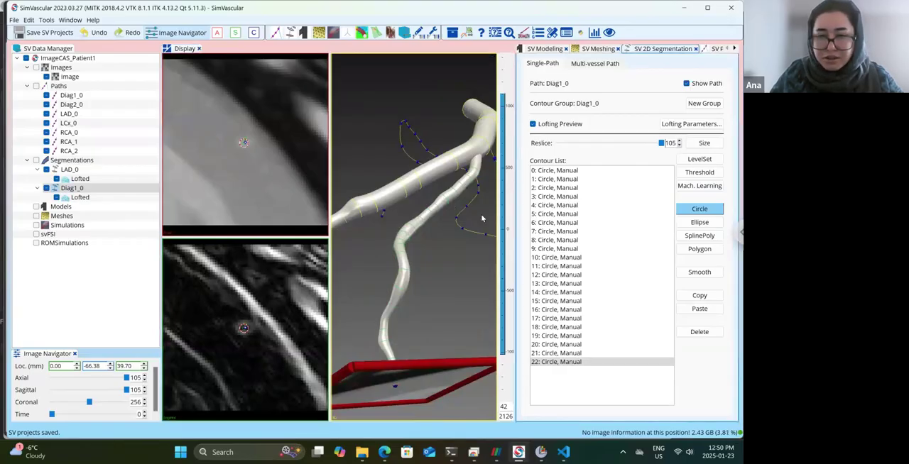
{"action": "left_click_drag", "start_coordinate": [467, 218], "coordinate": [482, 266]}
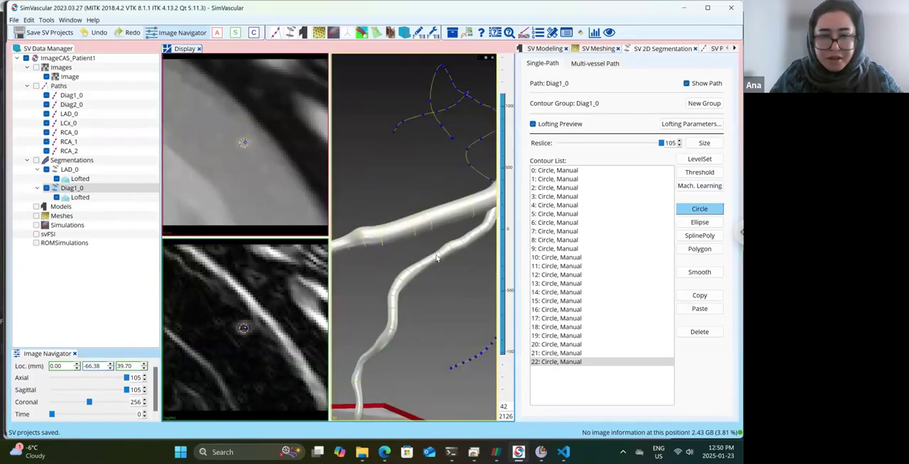
{"action": "scroll", "coordinate": [437, 257], "scroll_direction": "down", "scroll_amount": 2}
{"action": "left_click_drag", "start_coordinate": [440, 247], "coordinate": [461, 242]}
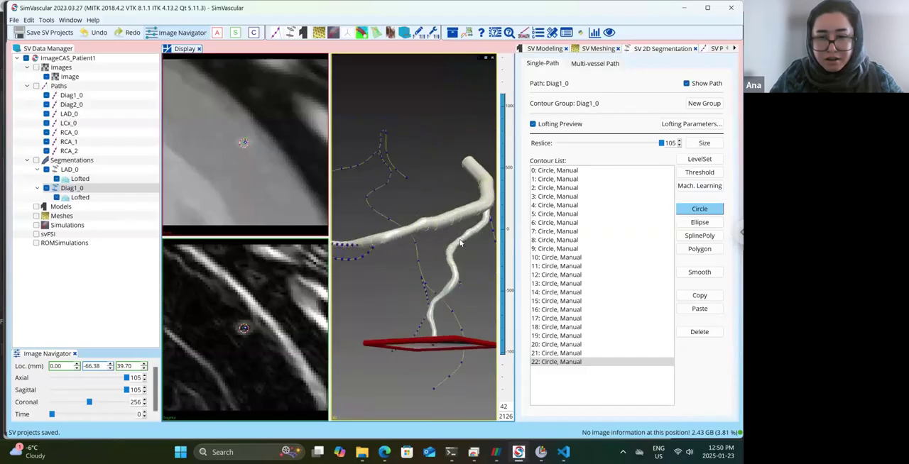
{"action": "left_click", "coordinate": [679, 146]}
{"action": "left_click", "coordinate": [679, 146]}
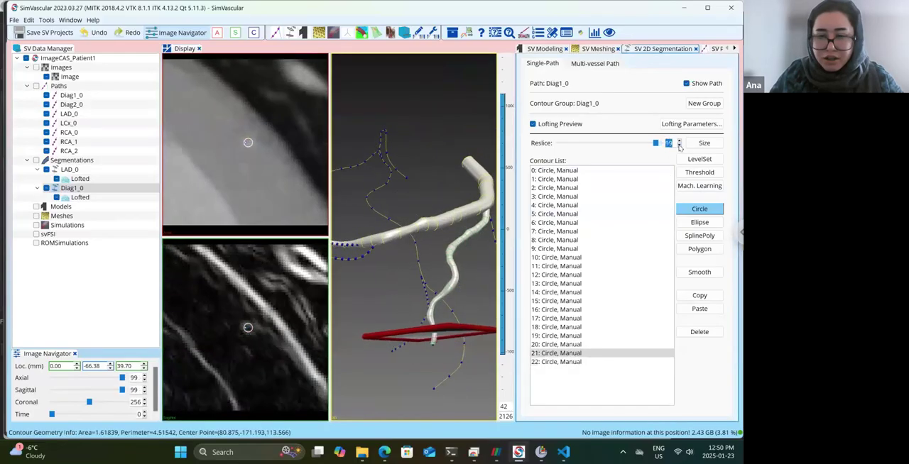
{"action": "left_click", "coordinate": [679, 146]}
{"action": "left_click", "coordinate": [679, 145]}
{"action": "left_click", "coordinate": [679, 146]}
{"action": "left_click", "coordinate": [679, 145]}
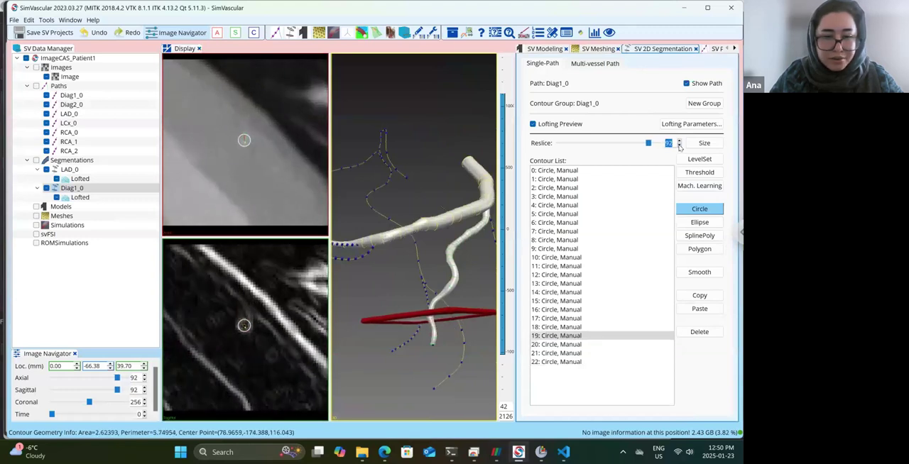
{"action": "left_click", "coordinate": [679, 145]}
{"action": "left_click", "coordinate": [679, 145]}
{"action": "left_click", "coordinate": [679, 145]}
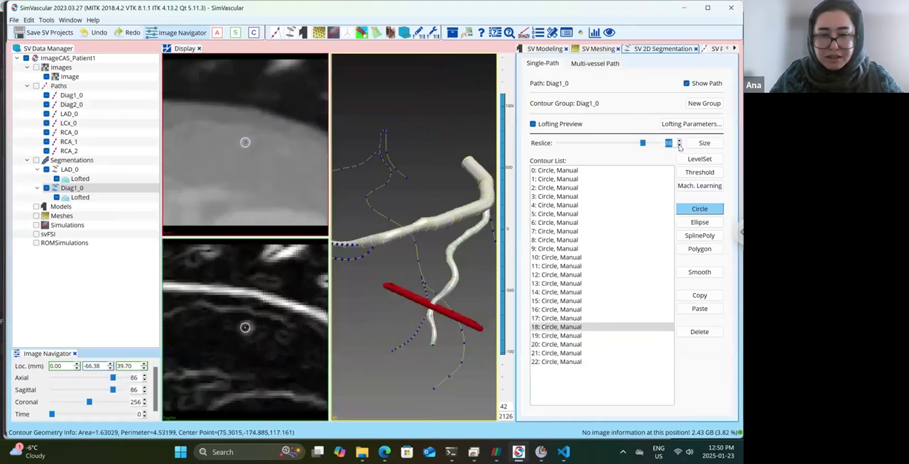
{"action": "left_click", "coordinate": [679, 145]}
{"action": "left_click", "coordinate": [679, 145]}
{"action": "left_click", "coordinate": [679, 145]}
{"action": "left_click", "coordinate": [679, 146]}
{"action": "left_click", "coordinate": [678, 145]}
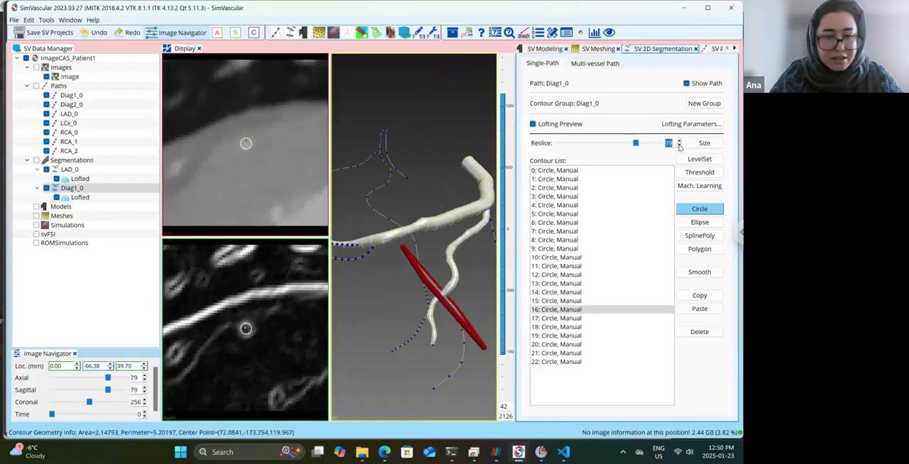
{"action": "left_click", "coordinate": [679, 145]}
{"action": "left_click", "coordinate": [678, 146]}
{"action": "left_click", "coordinate": [679, 145]}
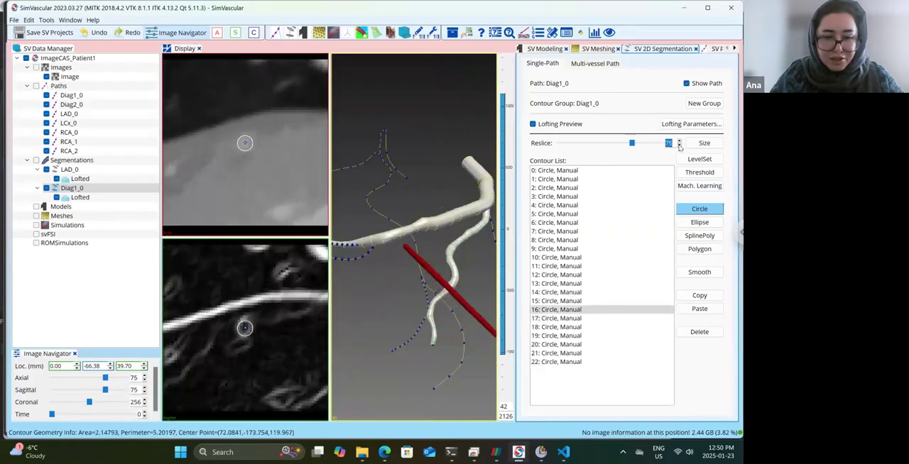
{"action": "left_click", "coordinate": [678, 146]}
{"action": "left_click", "coordinate": [679, 145]}
{"action": "left_click", "coordinate": [679, 146]}
{"action": "left_click", "coordinate": [678, 145]}
{"action": "left_click", "coordinate": [679, 146]}
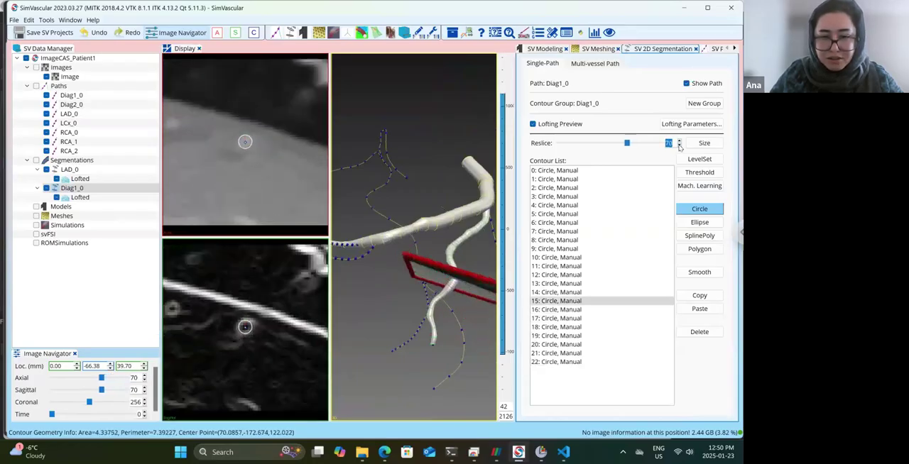
{"action": "left_click", "coordinate": [679, 146]}
{"action": "left_click", "coordinate": [679, 145]}
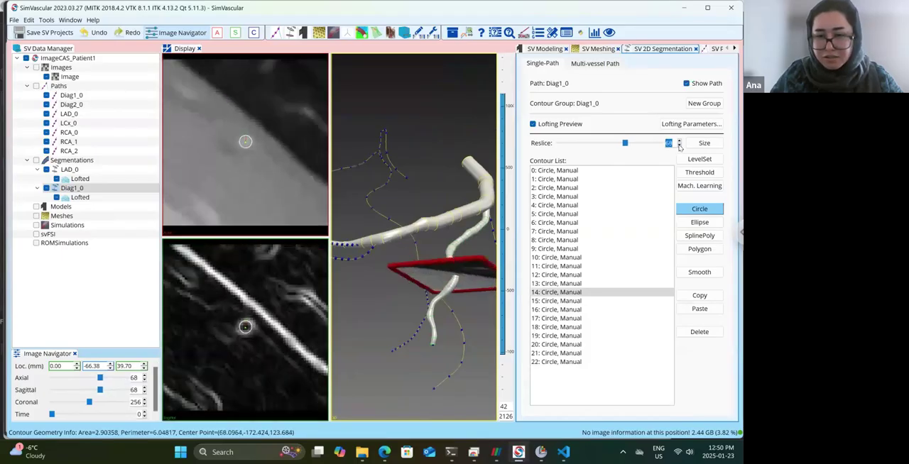
{"action": "left_click", "coordinate": [679, 146]}
{"action": "left_click", "coordinate": [679, 145]}
{"action": "left_click", "coordinate": [679, 145]}
{"action": "left_click", "coordinate": [679, 146]}
{"action": "left_click", "coordinate": [679, 145]}
{"action": "left_click", "coordinate": [679, 146]}
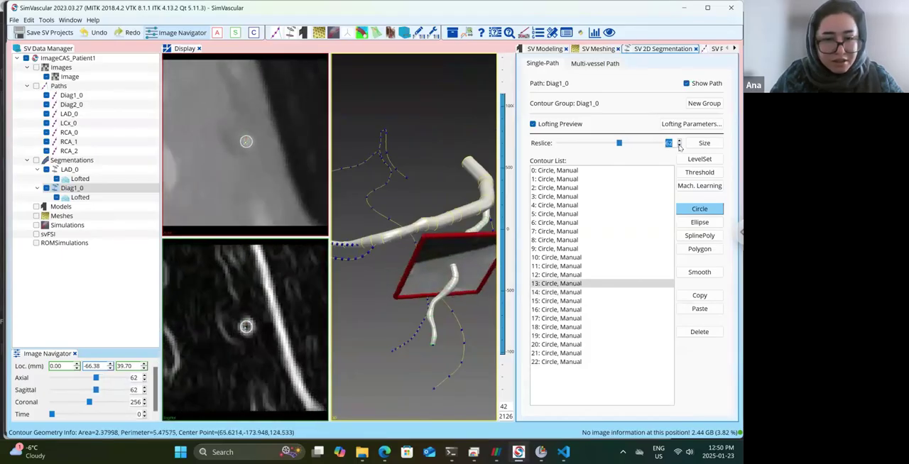
{"action": "left_click", "coordinate": [679, 145]}
{"action": "left_click", "coordinate": [679, 146]}
{"action": "left_click", "coordinate": [679, 146]}
{"action": "left_click", "coordinate": [679, 146]}
{"action": "left_click", "coordinate": [679, 146]}
{"action": "left_click", "coordinate": [679, 145]}
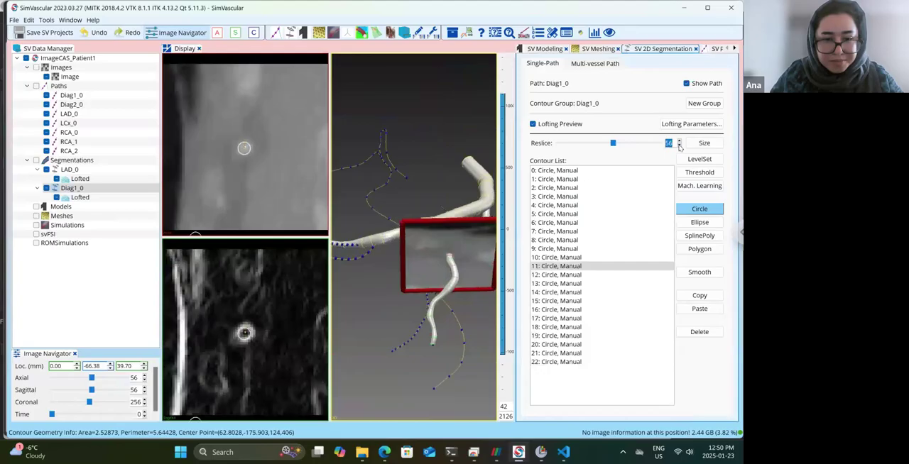
{"action": "left_click", "coordinate": [678, 146]}
{"action": "left_click", "coordinate": [679, 145]}
{"action": "left_click", "coordinate": [679, 146]}
{"action": "left_click", "coordinate": [679, 146]}
{"action": "left_click", "coordinate": [679, 145]}
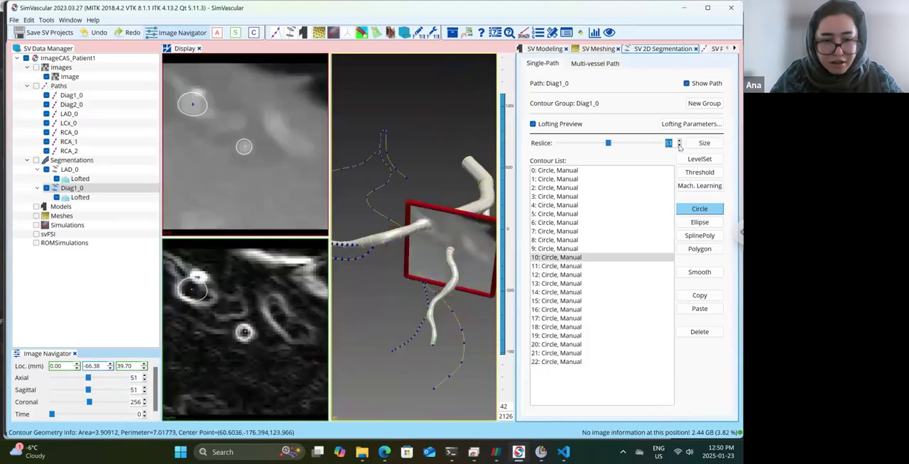
{"action": "left_click", "coordinate": [679, 145]}
{"action": "left_click", "coordinate": [679, 146]}
{"action": "left_click", "coordinate": [679, 146]}
{"action": "left_click", "coordinate": [679, 145]}
{"action": "left_click", "coordinate": [679, 145]}
{"action": "left_click", "coordinate": [679, 146]}
{"action": "left_click", "coordinate": [678, 146]}
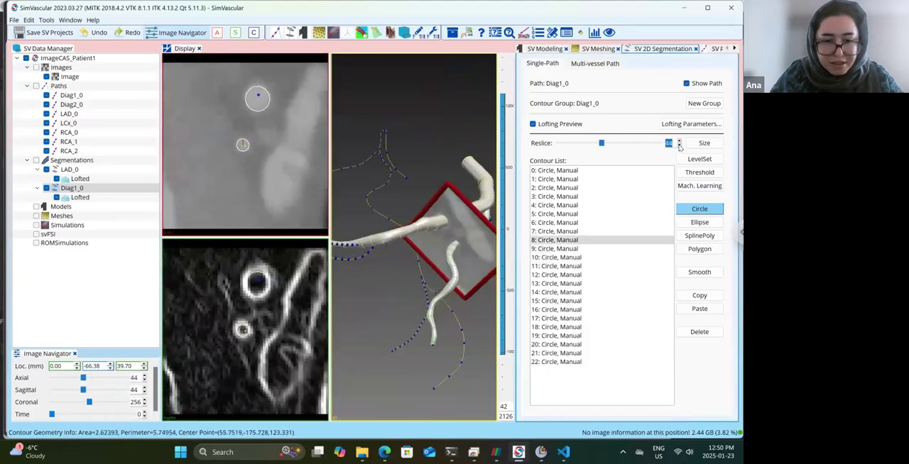
{"action": "left_click", "coordinate": [678, 146]}
{"action": "left_click", "coordinate": [679, 145]}
{"action": "left_click", "coordinate": [679, 146]}
{"action": "left_click", "coordinate": [679, 146]}
{"action": "left_click", "coordinate": [679, 146]}
{"action": "left_click", "coordinate": [679, 146]}
{"action": "left_click", "coordinate": [679, 145]}
{"action": "left_click", "coordinate": [679, 146]}
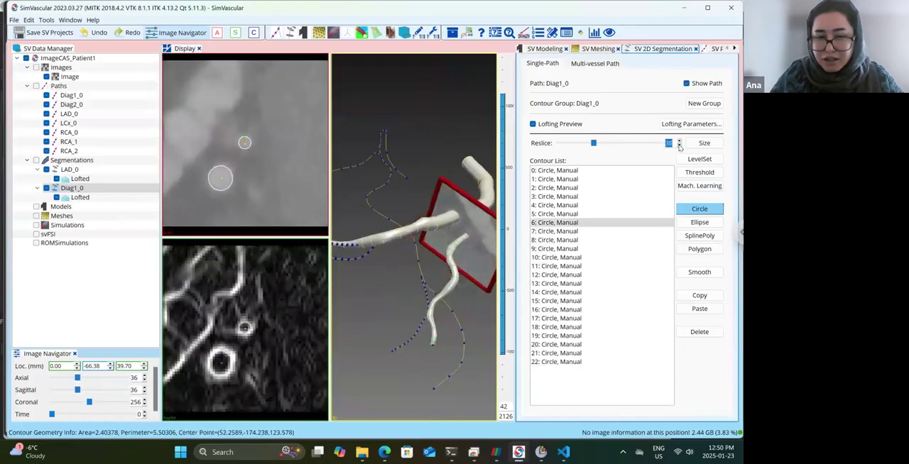
{"action": "left_click", "coordinate": [679, 146]}
{"action": "left_click", "coordinate": [679, 146]}
{"action": "left_click", "coordinate": [678, 146]}
{"action": "left_click", "coordinate": [678, 145]}
{"action": "left_click", "coordinate": [679, 146]}
{"action": "left_click", "coordinate": [679, 146]}
{"action": "left_click", "coordinate": [678, 146]}
{"action": "left_click", "coordinate": [679, 146]}
{"action": "left_click", "coordinate": [679, 145]}
{"action": "left_click", "coordinate": [678, 146]}
{"action": "left_click", "coordinate": [679, 145]}
{"action": "left_click", "coordinate": [679, 145]}
{"action": "left_click", "coordinate": [679, 146]}
{"action": "left_click", "coordinate": [679, 145]}
{"action": "left_click", "coordinate": [679, 146]}
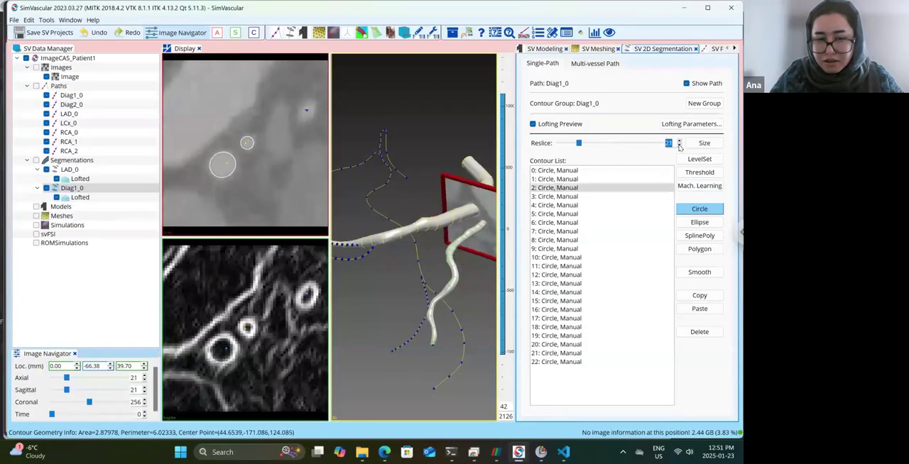
{"action": "left_click", "coordinate": [679, 145]}
{"action": "left_click", "coordinate": [679, 145]}
{"action": "left_click", "coordinate": [679, 146]}
{"action": "left_click", "coordinate": [679, 146]}
{"action": "left_click", "coordinate": [679, 146]}
{"action": "left_click", "coordinate": [679, 146]}
{"action": "left_click", "coordinate": [679, 146]}
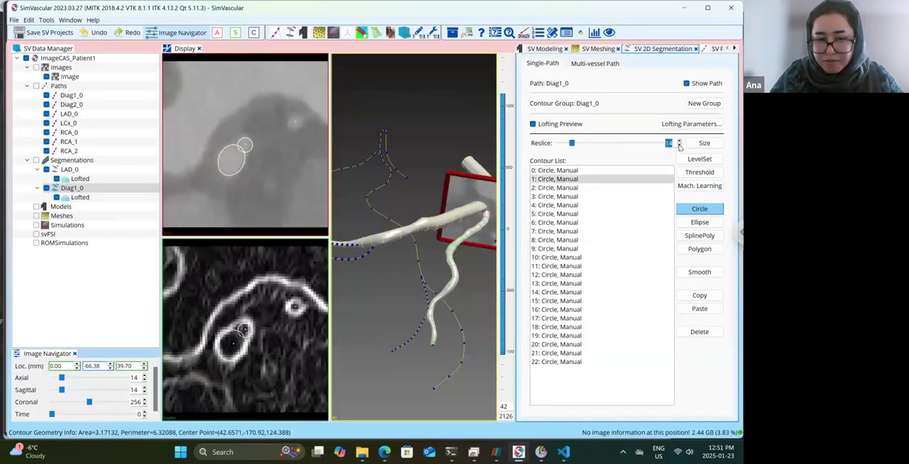
{"action": "left_click", "coordinate": [679, 145]}
{"action": "left_click", "coordinate": [679, 145]}
{"action": "left_click", "coordinate": [679, 145]}
{"action": "left_click", "coordinate": [679, 145]}
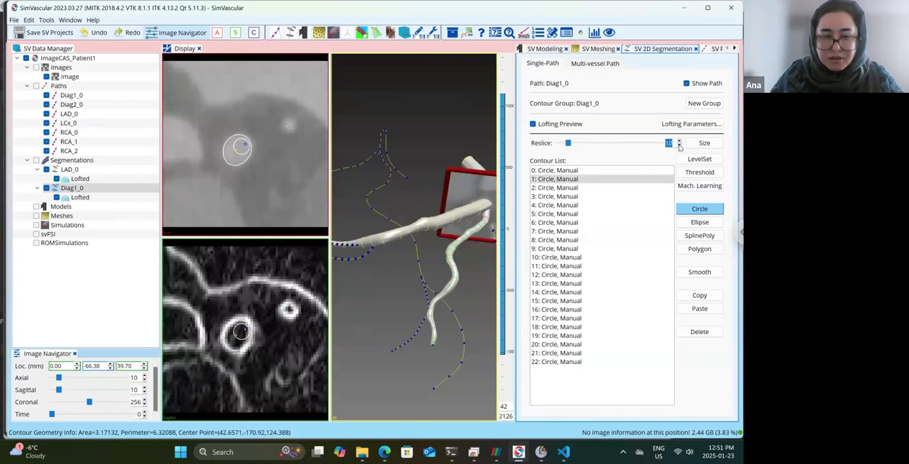
{"action": "left_click", "coordinate": [679, 146]}
{"action": "left_click_drag", "start_coordinate": [440, 159], "coordinate": [466, 159]}
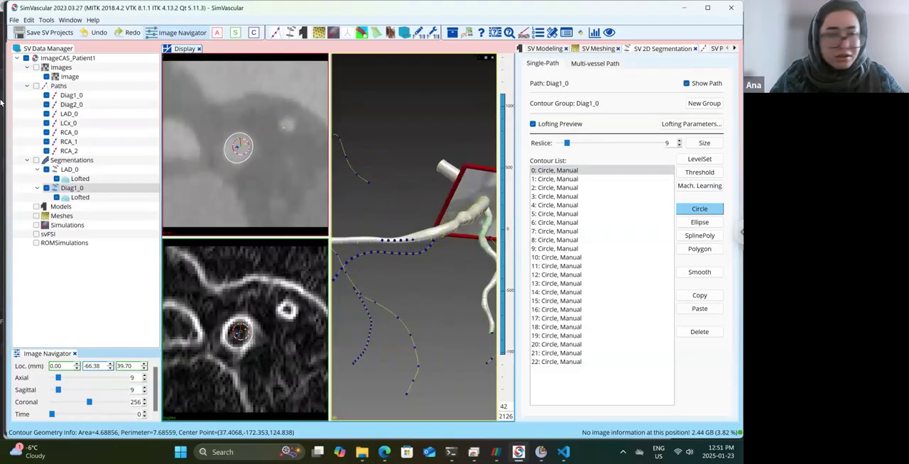
Create a new contour group for the Diag2_0 path under Segmentations and open it for 2D segmentation.
{"action": "right_click", "coordinate": [69, 162]}
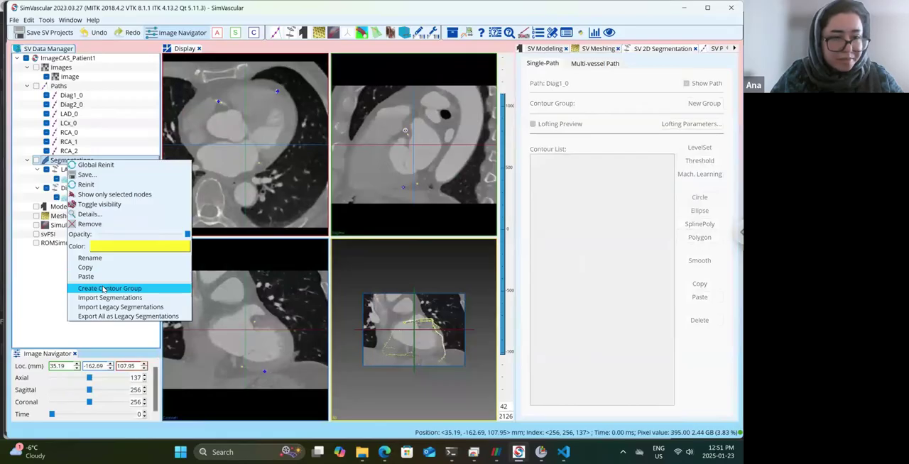
{"action": "key", "text": "Return"}
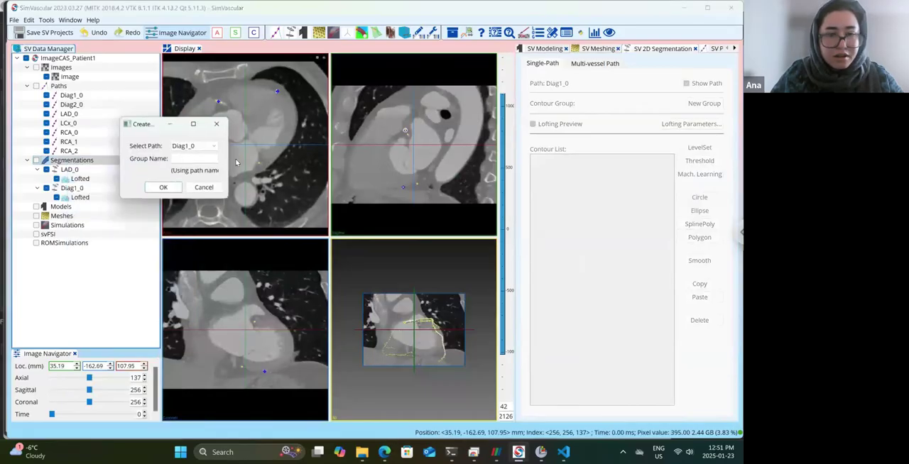
{"action": "left_click", "coordinate": [214, 146]}
{"action": "left_click", "coordinate": [183, 155]}
{"action": "key", "text": "Return"}
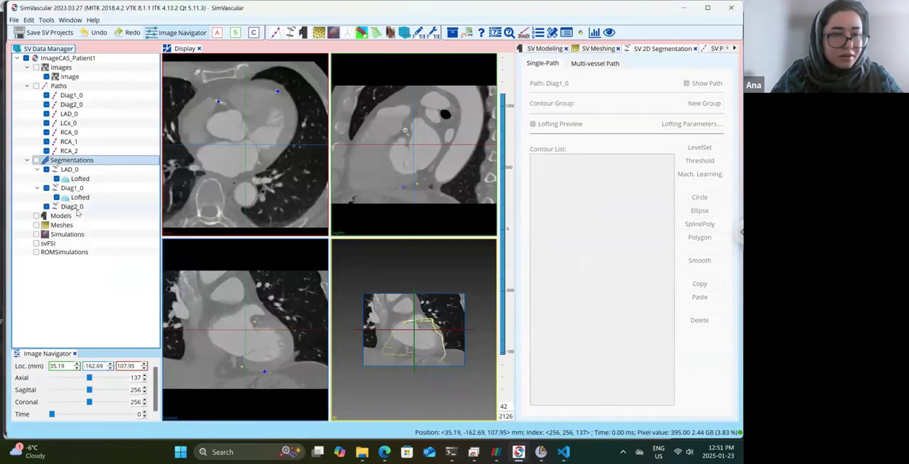
{"action": "left_click", "coordinate": [73, 207]}
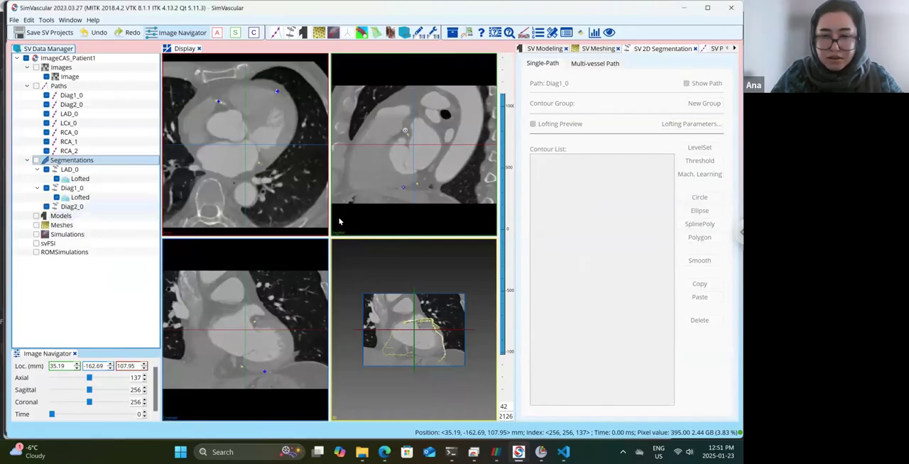
Draw the first Diag2_0 circle contour at reslice 12, inside the LAD_0 outline near the branch origin.
{"action": "left_click_drag", "start_coordinate": [386, 199], "coordinate": [416, 267]}
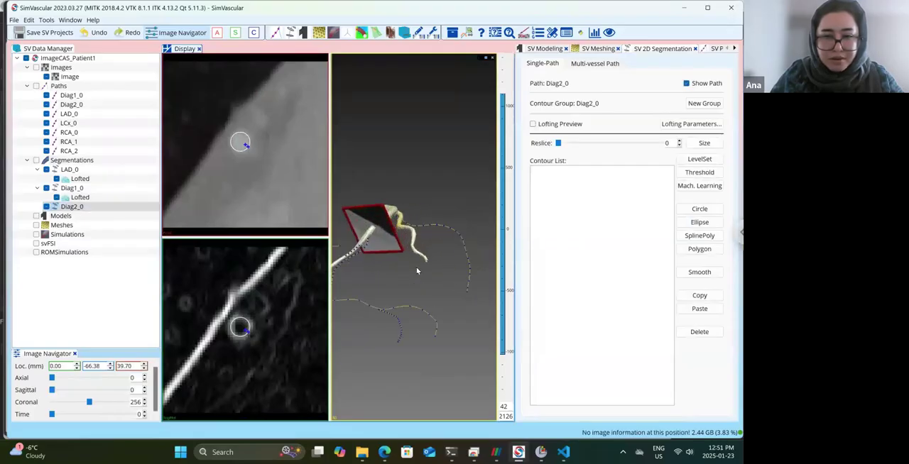
{"action": "scroll", "coordinate": [416, 272], "scroll_direction": "up", "scroll_amount": 3}
{"action": "scroll", "coordinate": [417, 277], "scroll_direction": "up", "scroll_amount": 5}
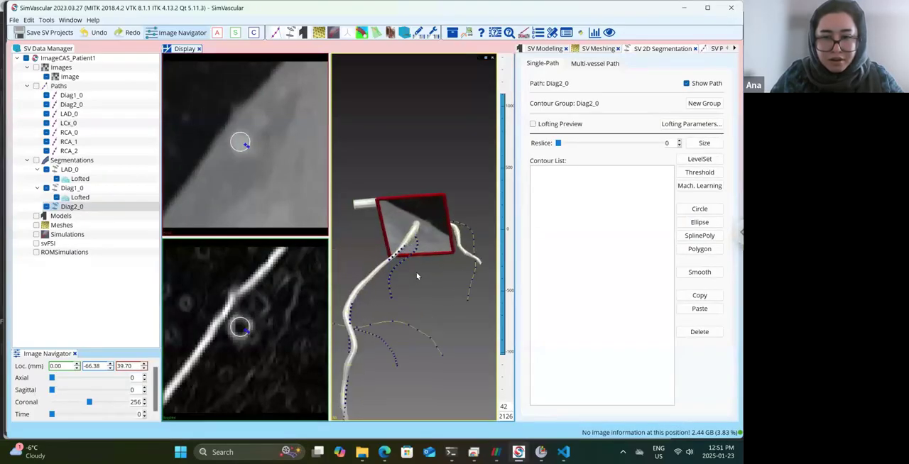
{"action": "left_click_drag", "start_coordinate": [409, 272], "coordinate": [426, 267]}
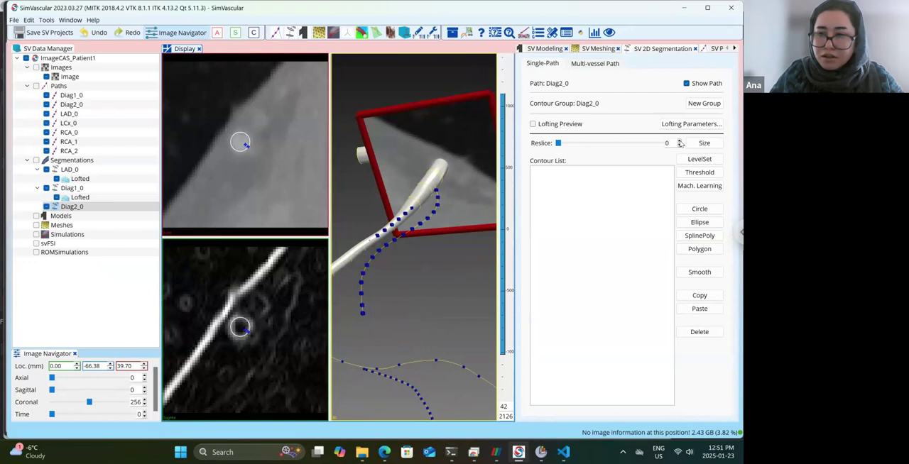
{"action": "left_click", "coordinate": [680, 140]}
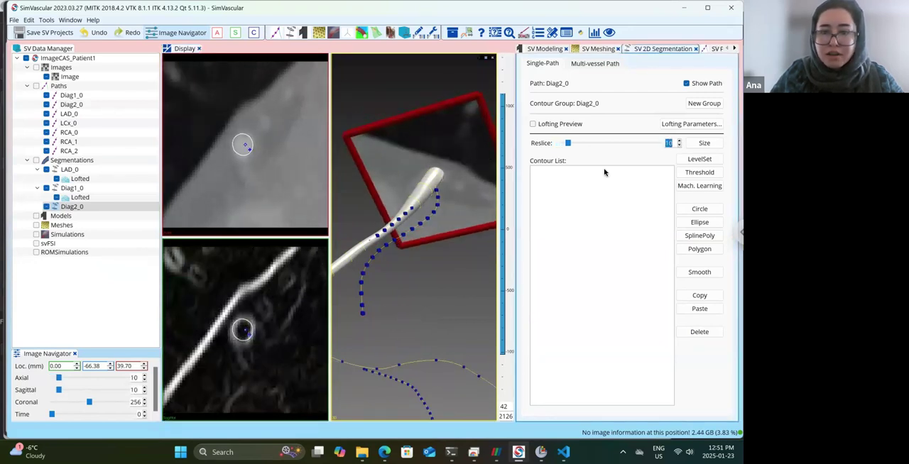
{"action": "left_click_drag", "start_coordinate": [680, 141], "coordinate": [680, 142]}
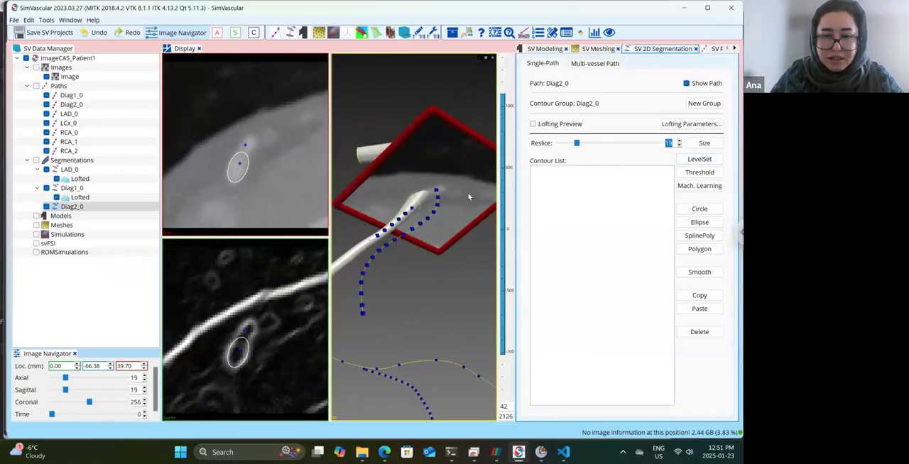
{"action": "left_click", "coordinate": [680, 146]}
{"action": "left_click", "coordinate": [680, 146]}
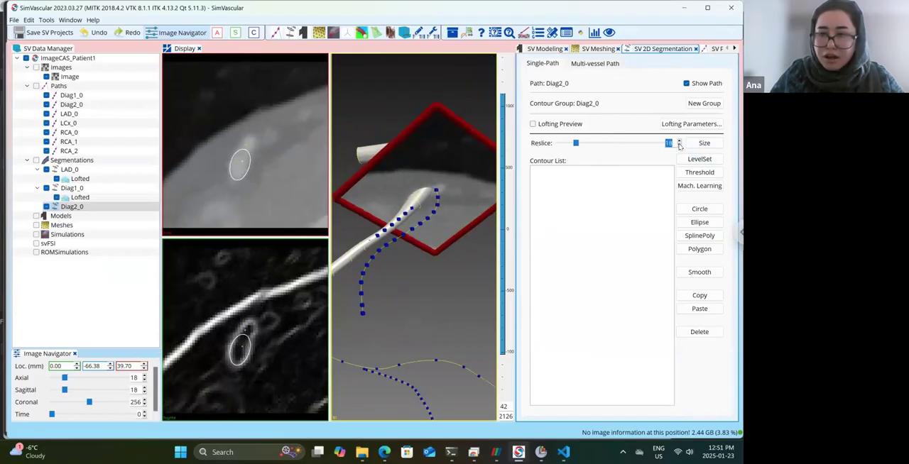
{"action": "left_click", "coordinate": [680, 146]}
{"action": "left_click", "coordinate": [680, 146]}
{"action": "left_click", "coordinate": [679, 146]}
{"action": "left_click", "coordinate": [679, 145]}
{"action": "left_click", "coordinate": [680, 146]}
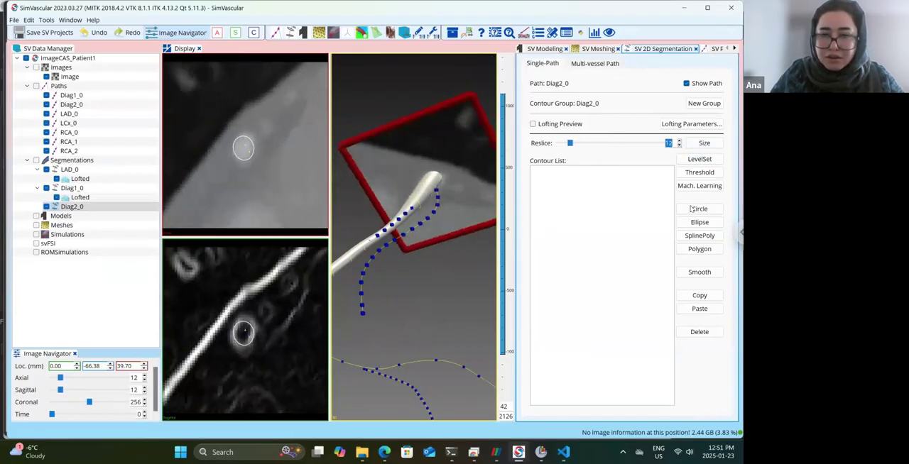
{"action": "left_click", "coordinate": [693, 211]}
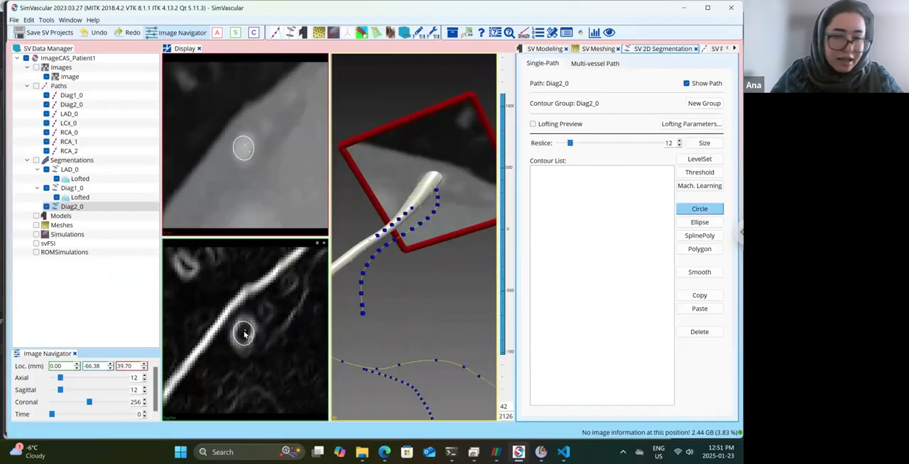
{"action": "left_click", "coordinate": [244, 331]}
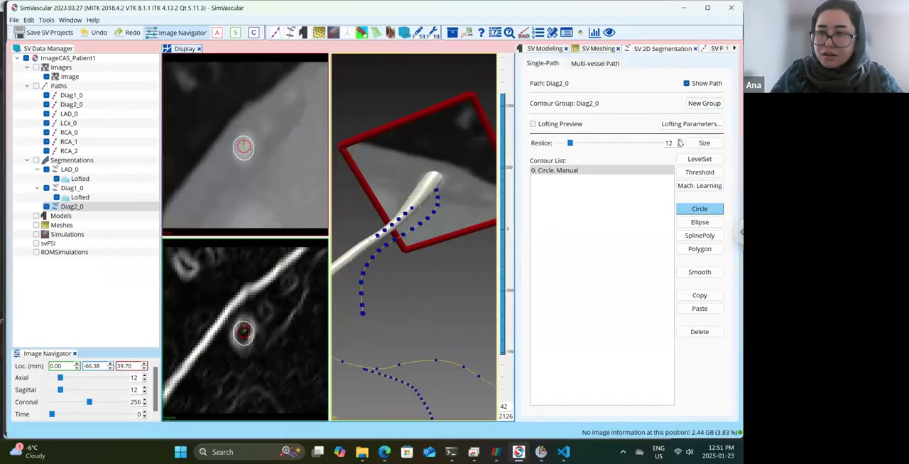
Draw Diag2_0 circle contours around the branch lumen at reslices 19 and 25.
{"action": "left_click", "coordinate": [679, 141]}
{"action": "left_click", "coordinate": [679, 142]}
{"action": "left_click", "coordinate": [679, 142]}
{"action": "left_click", "coordinate": [679, 141]}
{"action": "left_click", "coordinate": [679, 141]}
{"action": "left_click", "coordinate": [679, 141]}
{"action": "left_click", "coordinate": [679, 142]}
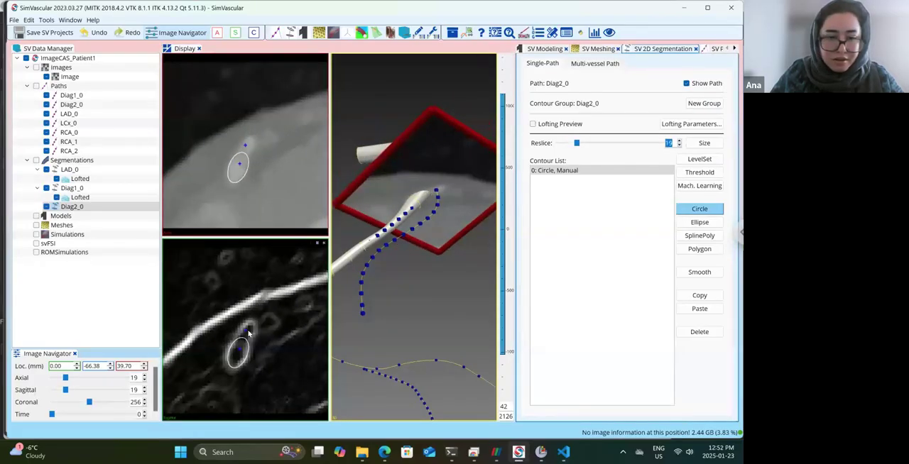
{"action": "left_click", "coordinate": [248, 331]}
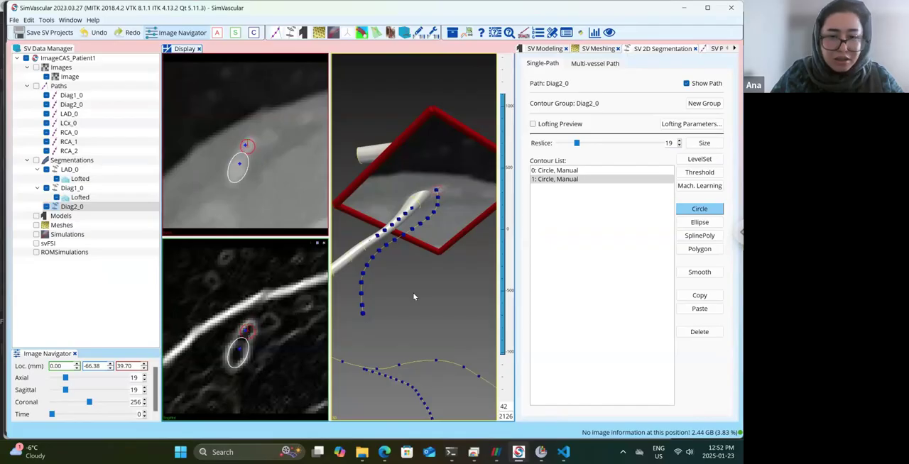
{"action": "left_click", "coordinate": [679, 141]}
{"action": "left_click", "coordinate": [680, 140]}
{"action": "left_click", "coordinate": [679, 141]}
{"action": "left_click", "coordinate": [680, 140]}
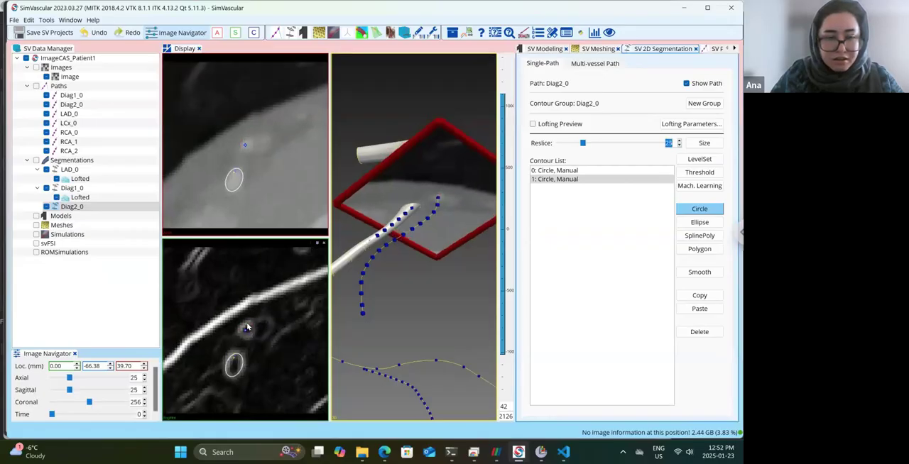
{"action": "left_click", "coordinate": [246, 328]}
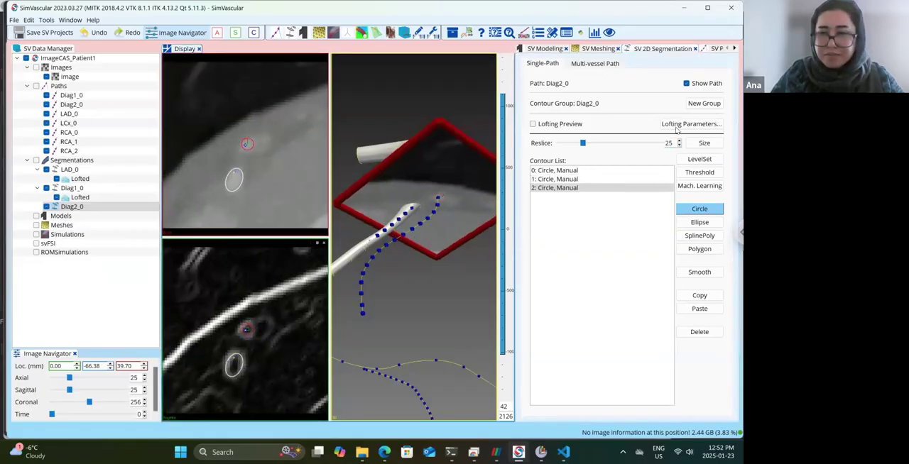
Continue the Diag2_0 contour group with circles around the branch lumen at reslices 30, 35 and 40.
{"action": "left_click", "coordinate": [679, 143]}
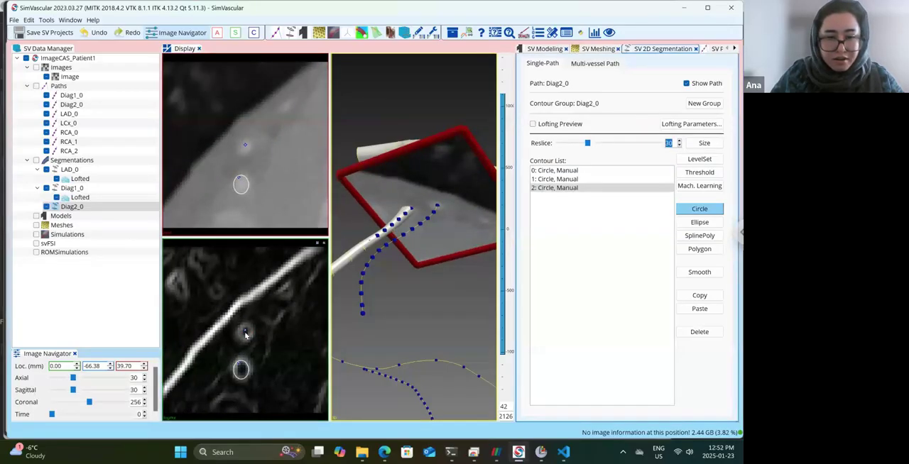
{"action": "left_click", "coordinate": [245, 331]}
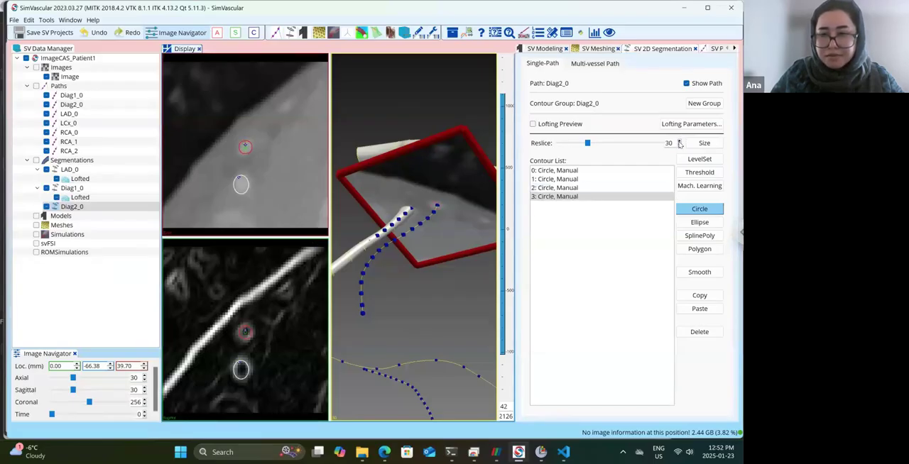
{"action": "left_click", "coordinate": [680, 140]}
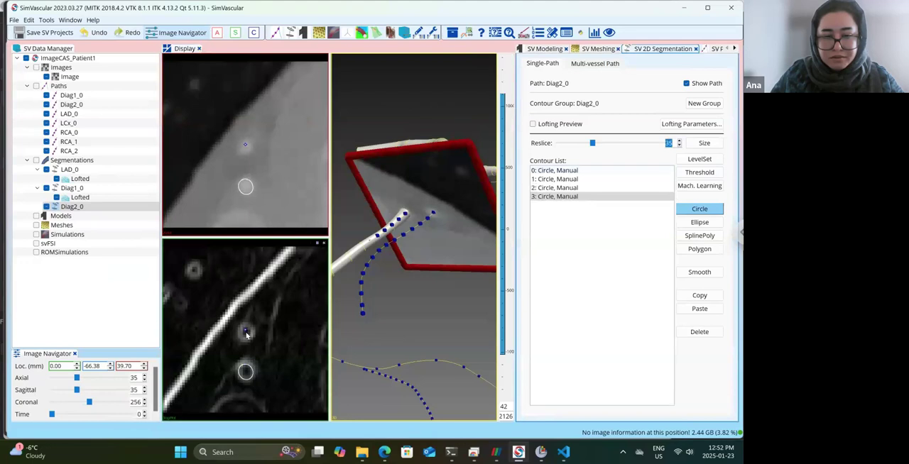
{"action": "left_click", "coordinate": [247, 331]}
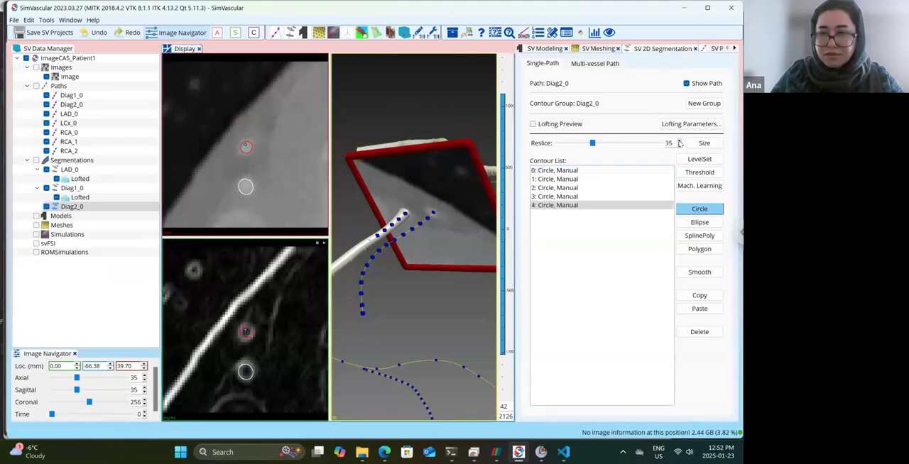
{"action": "left_click", "coordinate": [679, 140]}
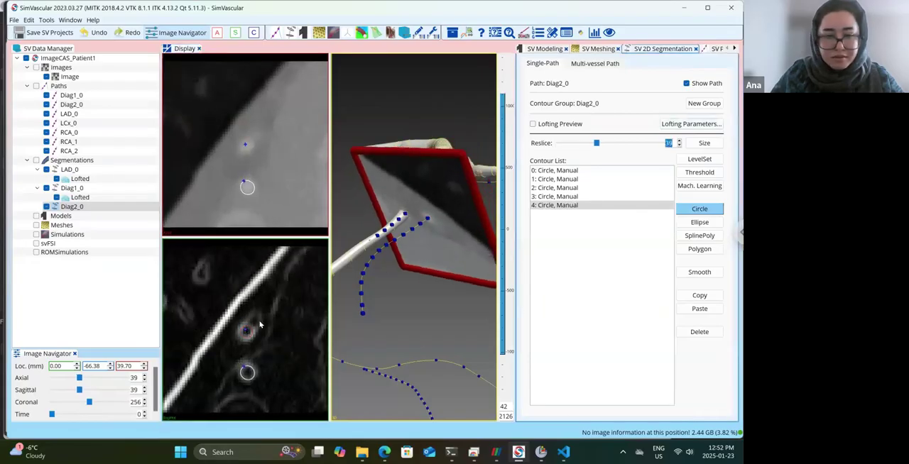
{"action": "left_click_drag", "start_coordinate": [424, 257], "coordinate": [443, 149]}
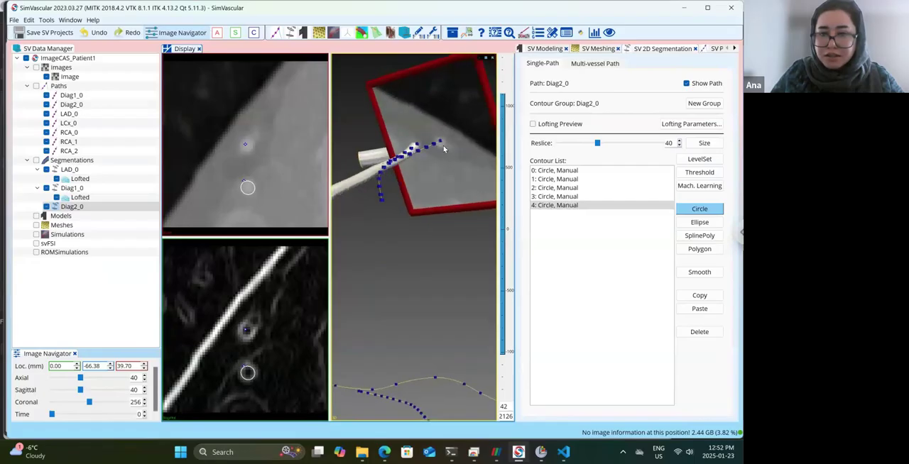
{"action": "left_click", "coordinate": [246, 329]}
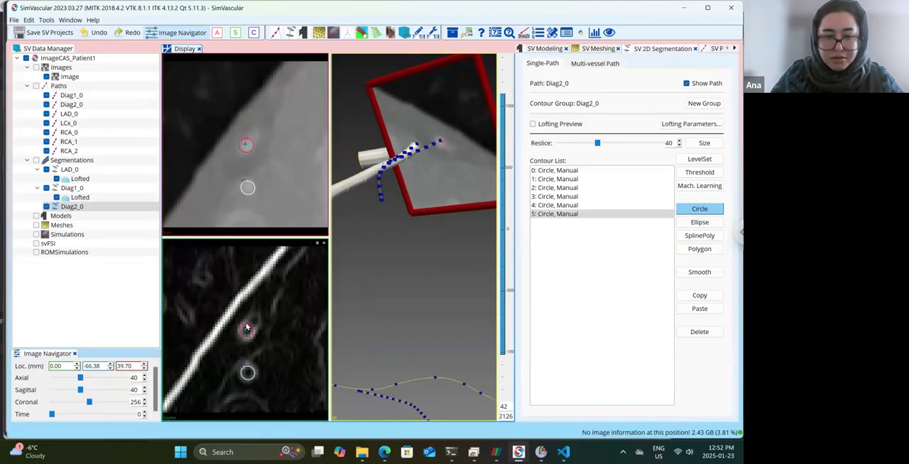
Add circle contours around the Diag2_0 lumen at reslices 45, 50 and 54.
{"action": "left_click", "coordinate": [680, 140]}
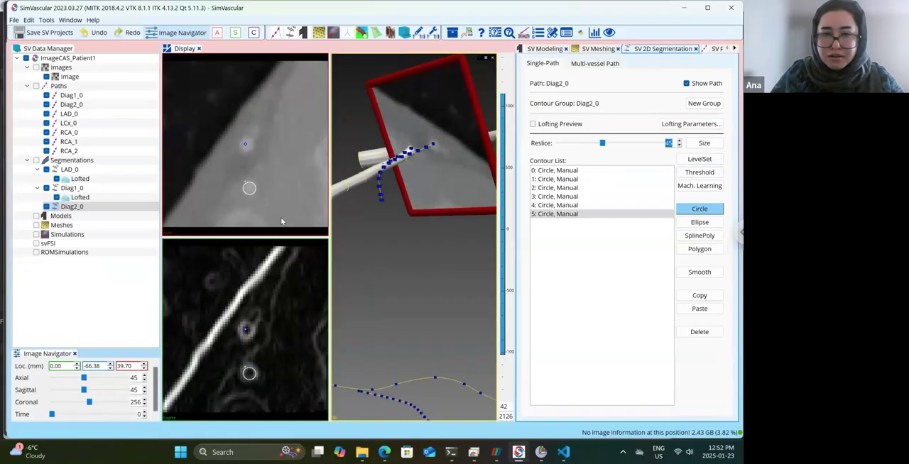
{"action": "left_click", "coordinate": [247, 329]}
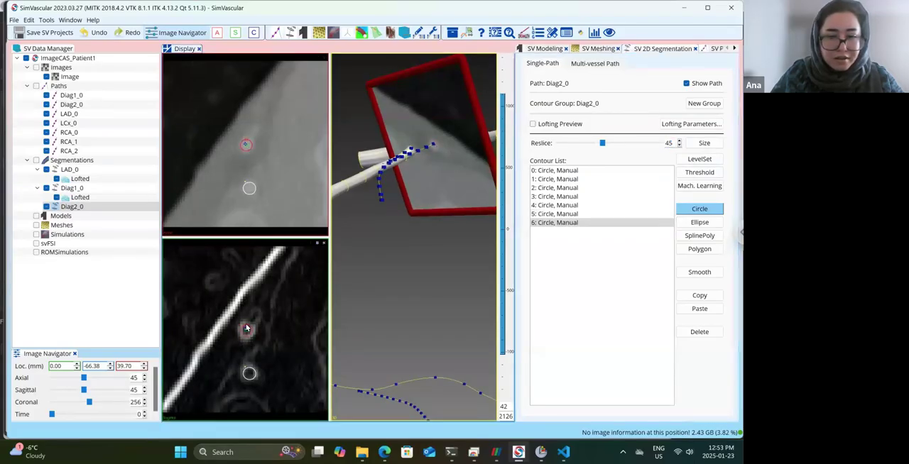
{"action": "left_click", "coordinate": [680, 141]}
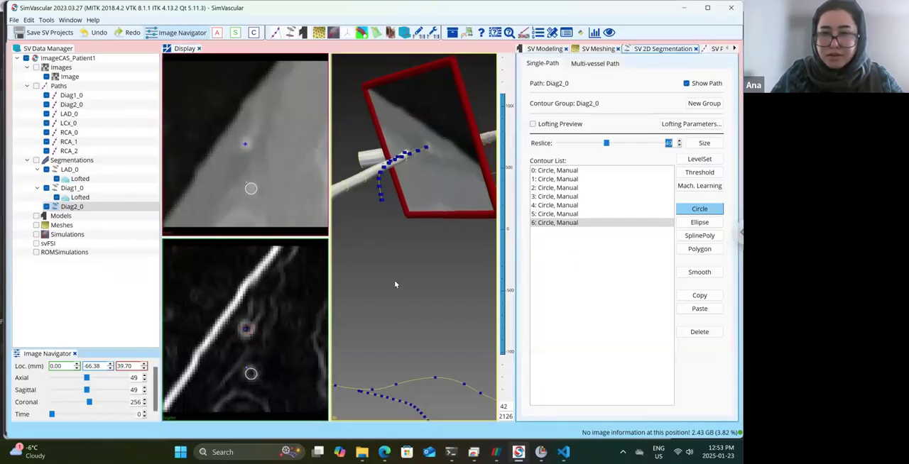
{"action": "left_click", "coordinate": [247, 327]}
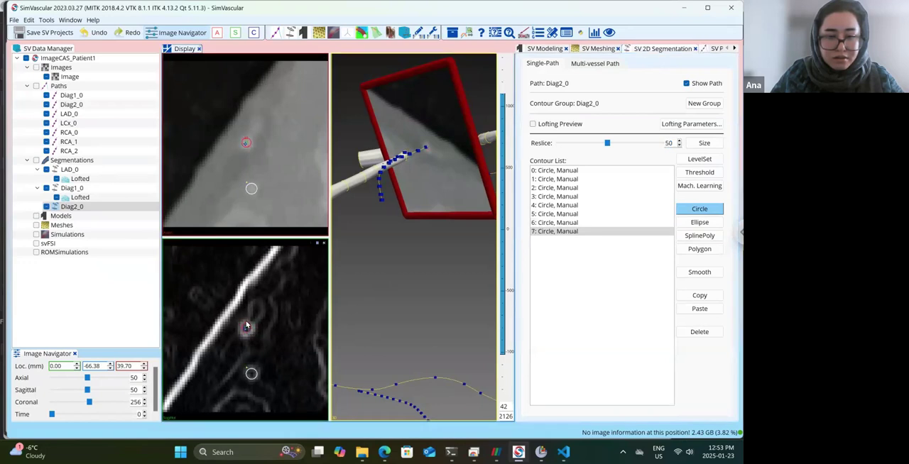
{"action": "left_click", "coordinate": [679, 140]}
{"action": "left_click", "coordinate": [680, 140]}
{"action": "left_click", "coordinate": [680, 141]}
{"action": "left_click", "coordinate": [680, 141]}
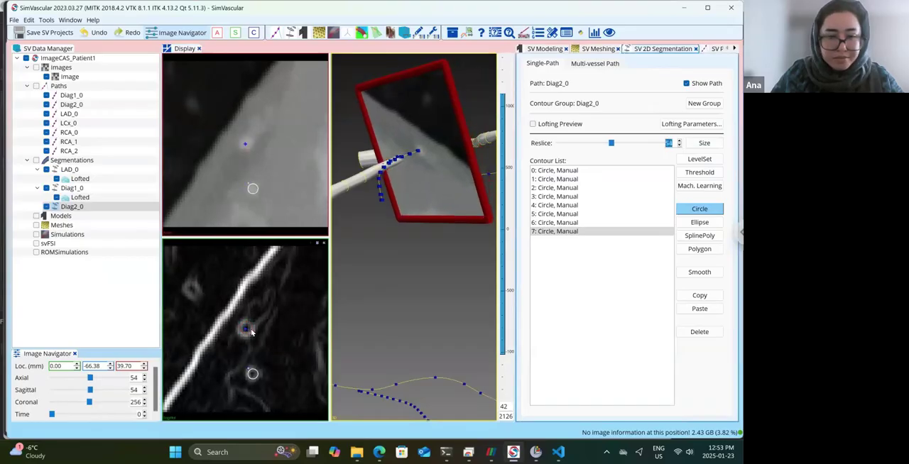
{"action": "left_click_drag", "start_coordinate": [247, 331], "coordinate": [246, 327]}
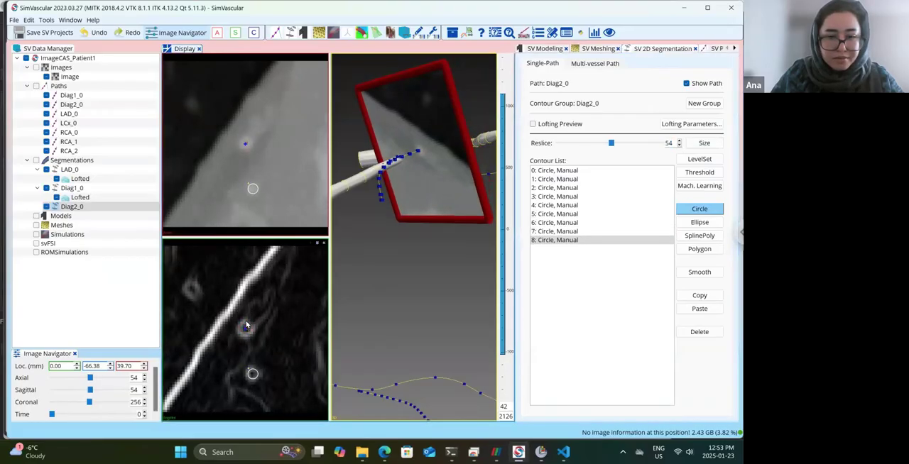
Advance along the Diag2_0 path to reslice 70 and draw a circle contour around the small lumen.
{"action": "left_click", "coordinate": [680, 141]}
{"action": "left_click", "coordinate": [679, 142]}
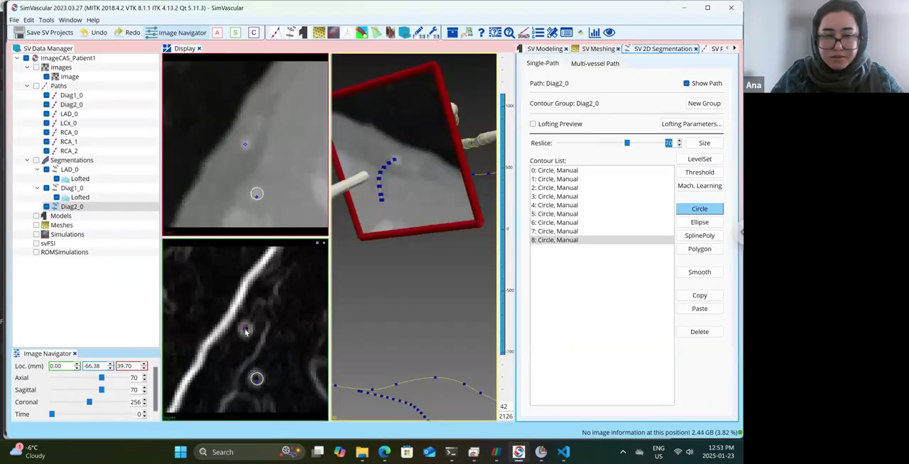
{"action": "left_click", "coordinate": [245, 328]}
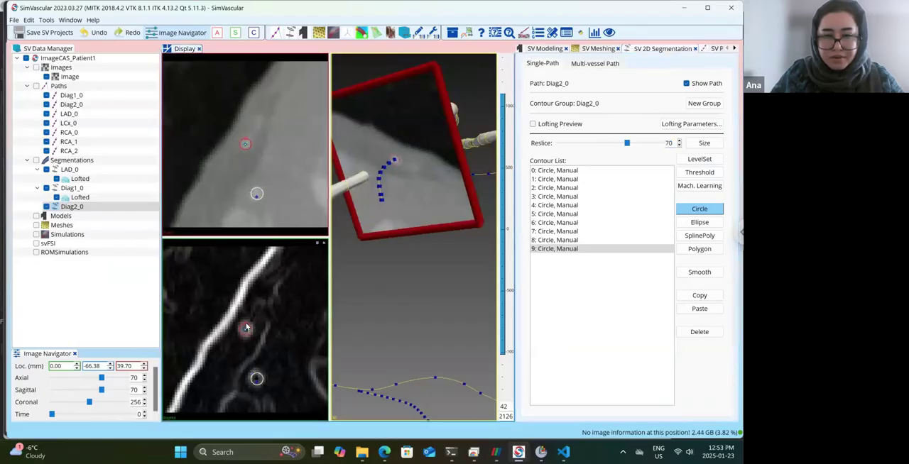
Turn on the lofting preview for Diag2_0 and check its contours between reslices 70 and 56.
{"action": "left_click_drag", "start_coordinate": [412, 256], "coordinate": [572, 116]}
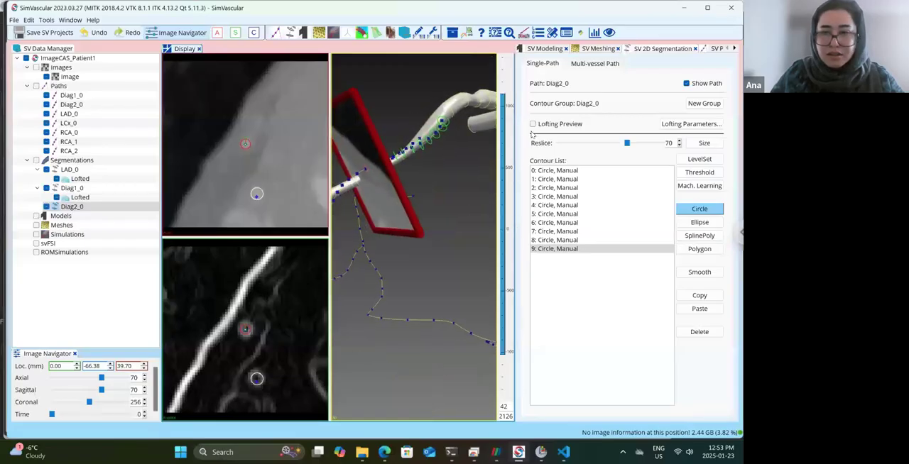
{"action": "left_click_drag", "start_coordinate": [440, 178], "coordinate": [445, 184]}
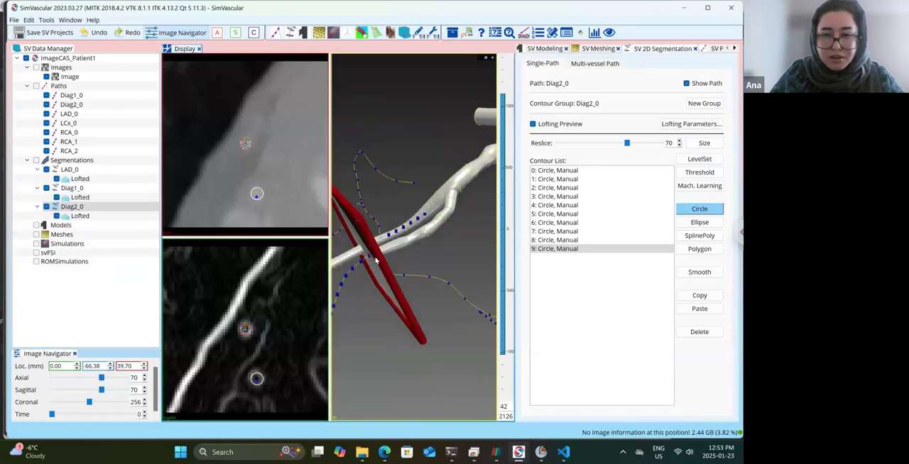
{"action": "left_click", "coordinate": [679, 146]}
{"action": "left_click", "coordinate": [679, 146]}
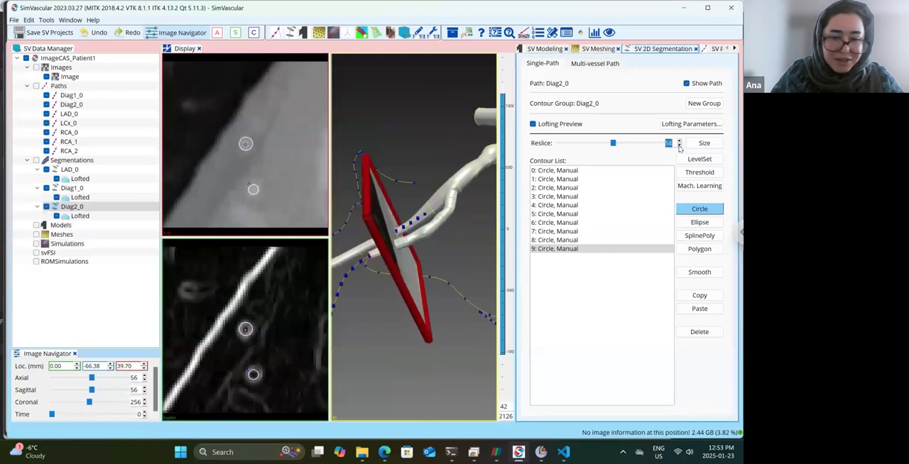
{"action": "left_click", "coordinate": [679, 143]}
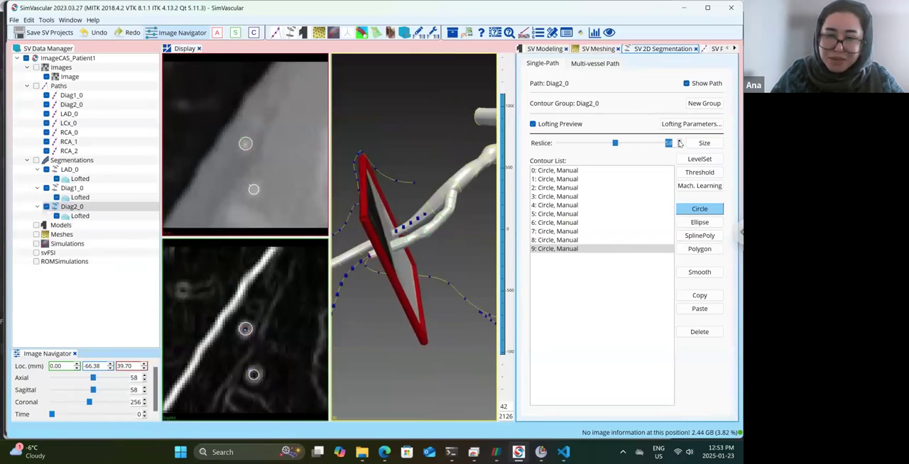
{"action": "left_click", "coordinate": [679, 143]}
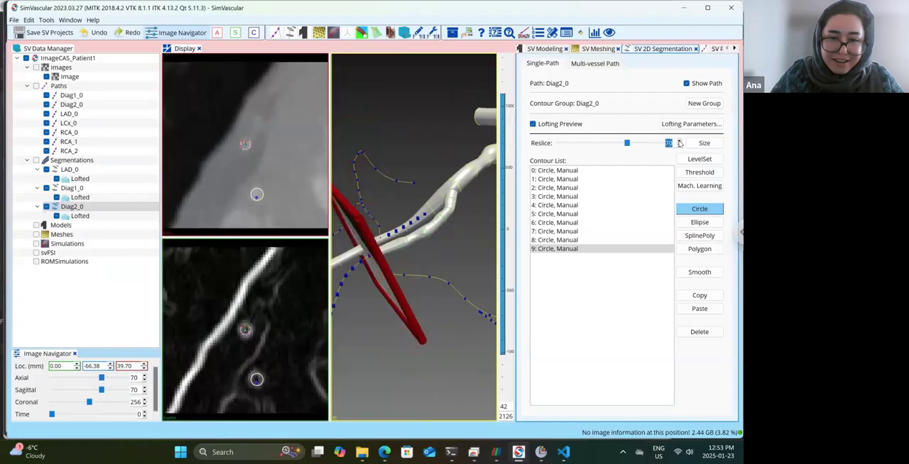
Draw a circle contour on the Diag2_0 path at reslice 88 to extend the lofted branch.
{"action": "left_click", "coordinate": [679, 142]}
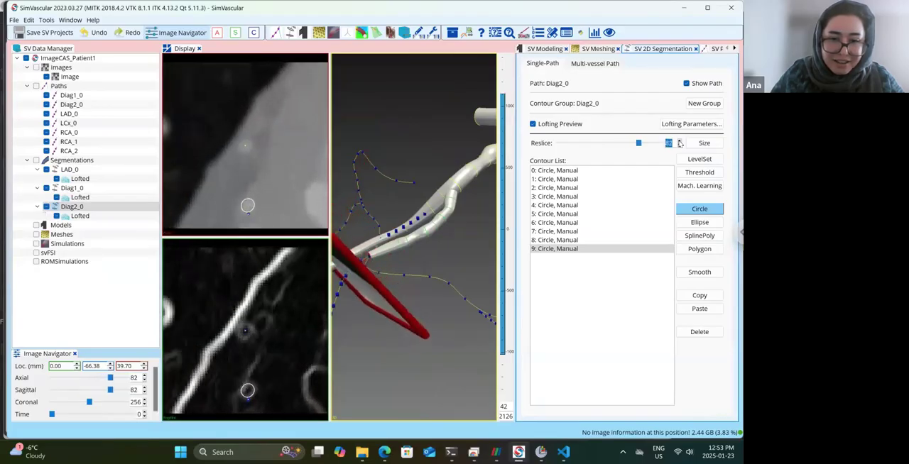
{"action": "left_click", "coordinate": [679, 142]}
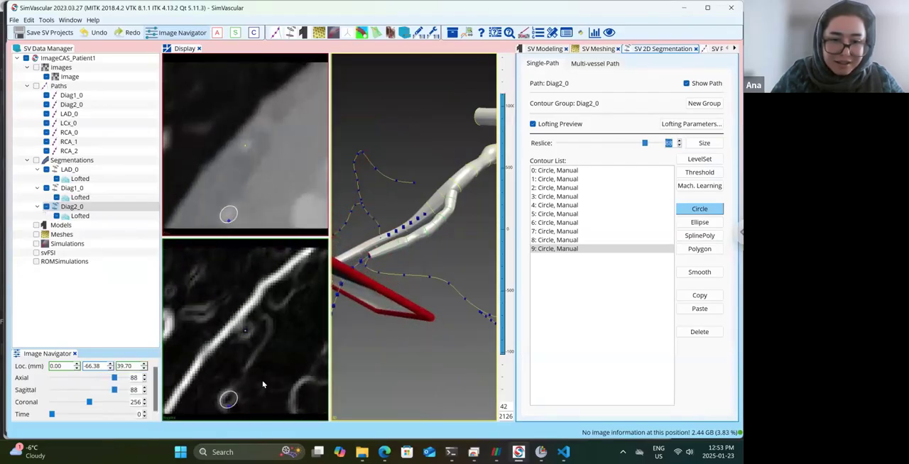
{"action": "left_click", "coordinate": [246, 331]}
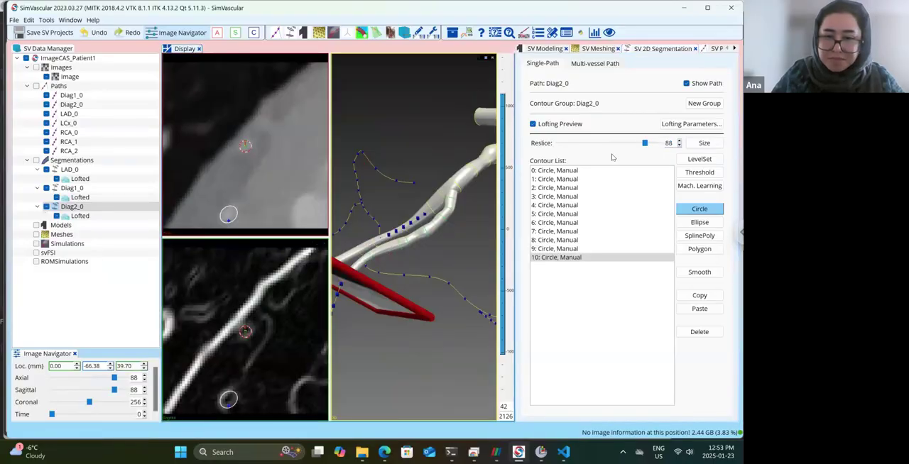
Draw a circle contour around the Diag2_0 lumen at reslice 96.
{"action": "left_click", "coordinate": [679, 141]}
{"action": "left_click", "coordinate": [679, 142]}
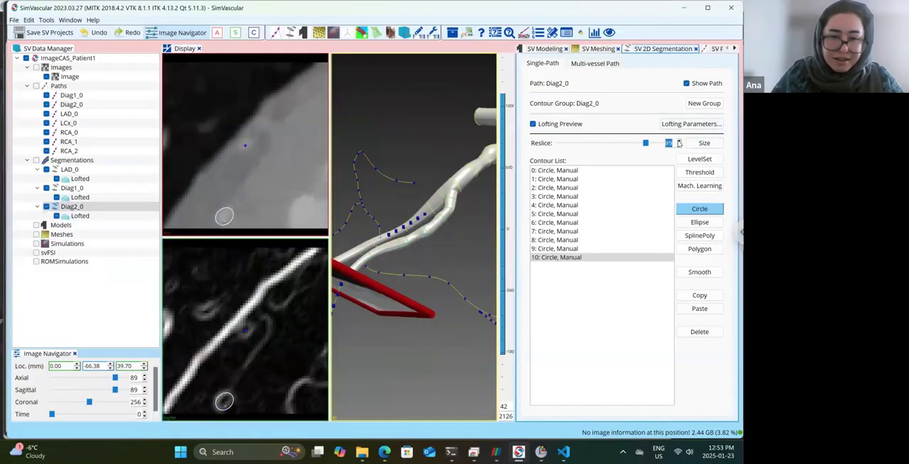
{"action": "left_click", "coordinate": [678, 141]}
{"action": "left_click", "coordinate": [678, 142]}
{"action": "left_click", "coordinate": [679, 141]}
{"action": "left_click", "coordinate": [679, 142]}
{"action": "left_click", "coordinate": [679, 141]}
{"action": "left_click", "coordinate": [679, 141]}
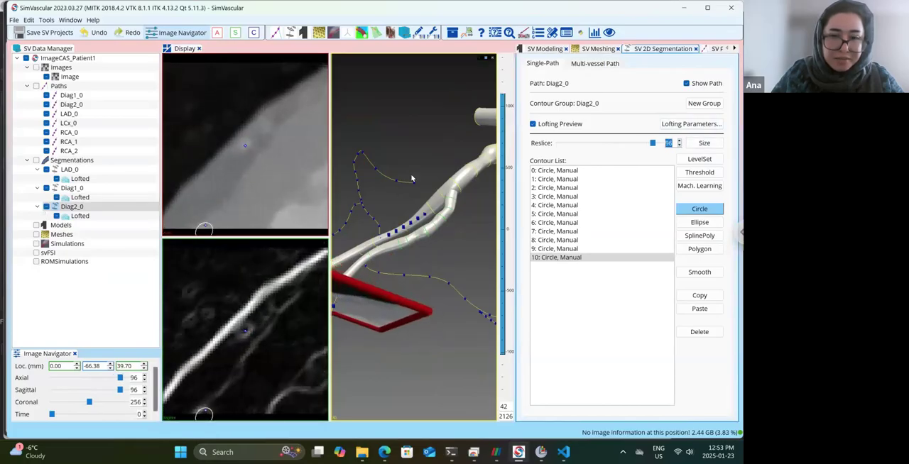
{"action": "scroll", "coordinate": [412, 178], "scroll_direction": "up", "scroll_amount": 3}
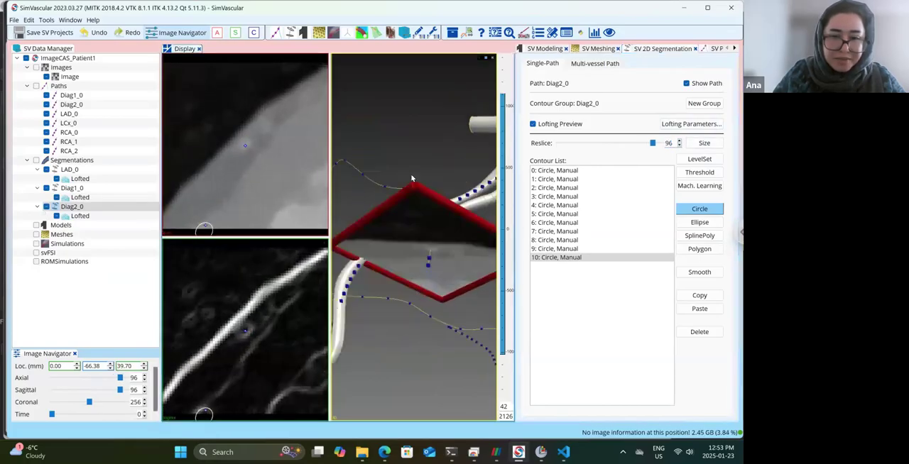
{"action": "left_click", "coordinate": [243, 326]}
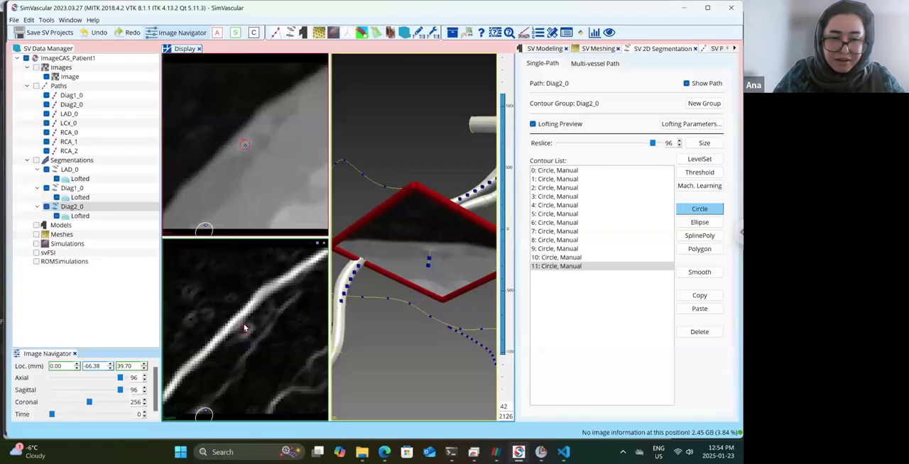
Draw the end circle contour of Diag2_0 at reslice 105.
{"action": "left_click", "coordinate": [679, 141]}
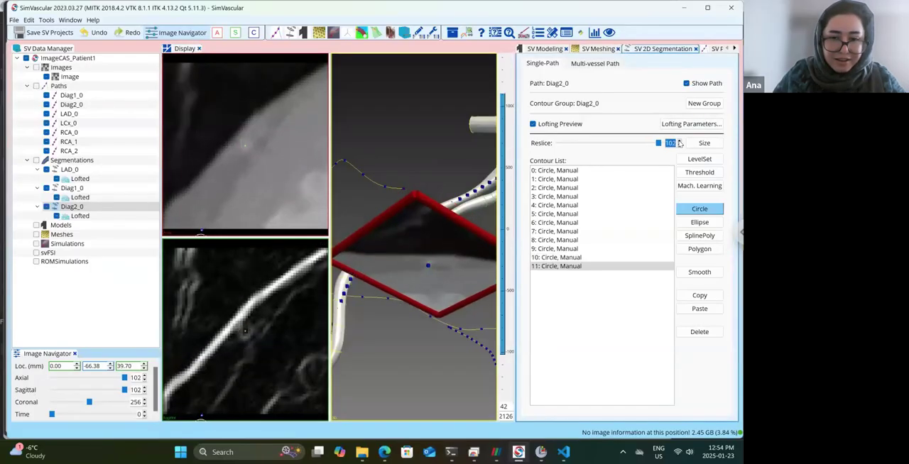
{"action": "left_click", "coordinate": [679, 141]}
{"action": "left_click", "coordinate": [679, 141]}
{"action": "left_click", "coordinate": [679, 140]}
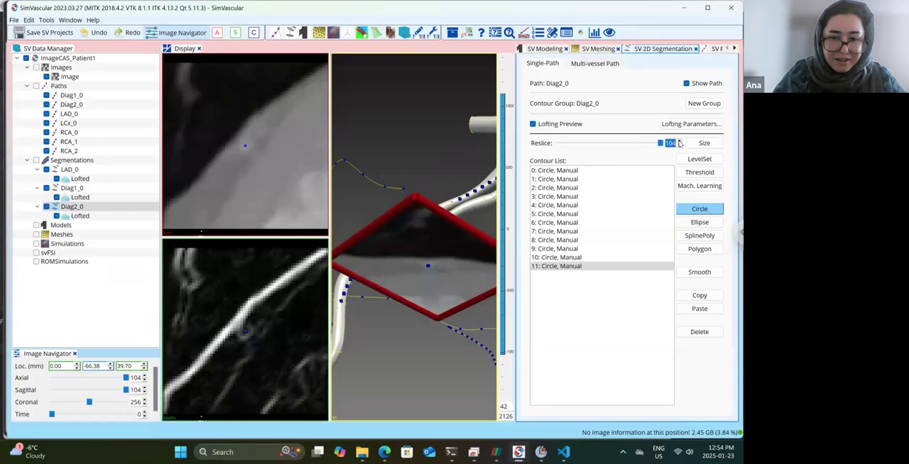
{"action": "left_click", "coordinate": [245, 327]}
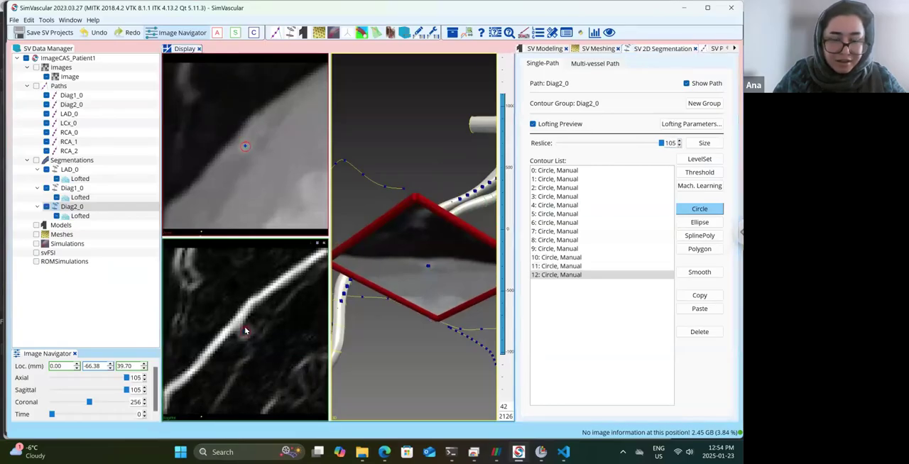
Examine the Diag2_0 loft in 3D and check its circle contours from reslice 105 back to reslice 77.
{"action": "left_click_drag", "start_coordinate": [441, 201], "coordinate": [477, 171]}
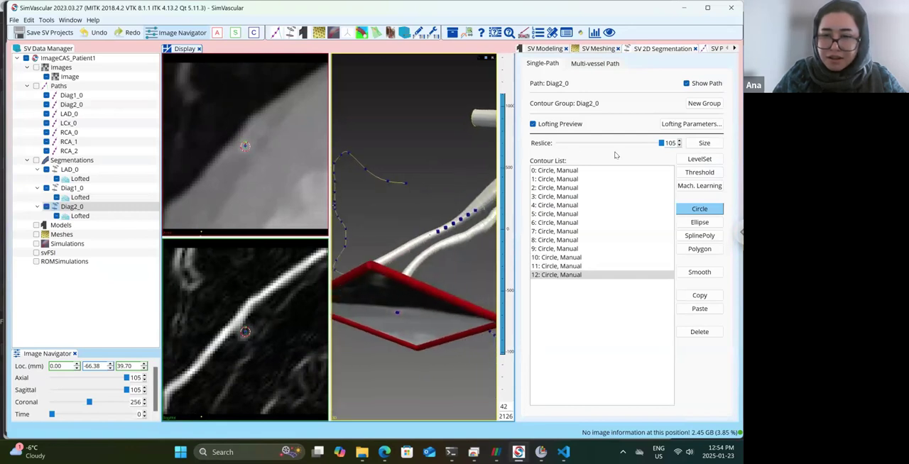
{"action": "left_click", "coordinate": [679, 145]}
{"action": "left_click", "coordinate": [679, 145]}
{"action": "left_click", "coordinate": [679, 145]}
{"action": "left_click", "coordinate": [679, 146]}
{"action": "left_click", "coordinate": [679, 145]}
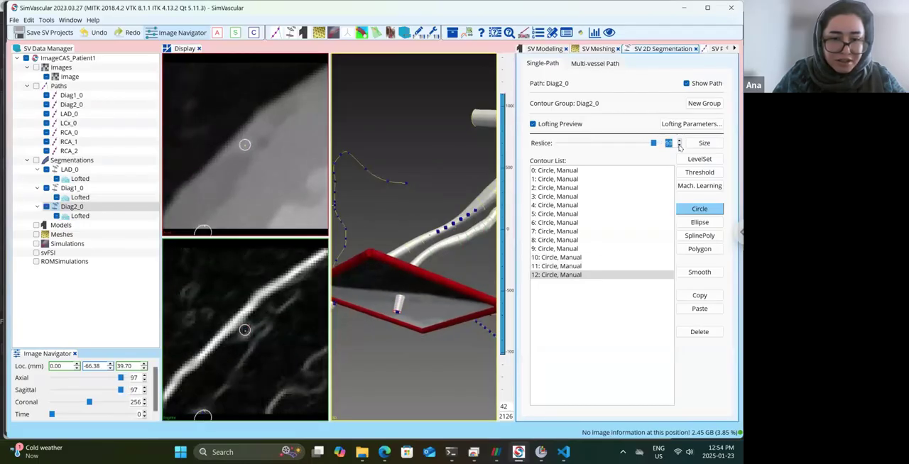
{"action": "left_click", "coordinate": [679, 145]}
{"action": "left_click", "coordinate": [679, 145]}
{"action": "left_click", "coordinate": [678, 146]}
{"action": "left_click", "coordinate": [679, 146]}
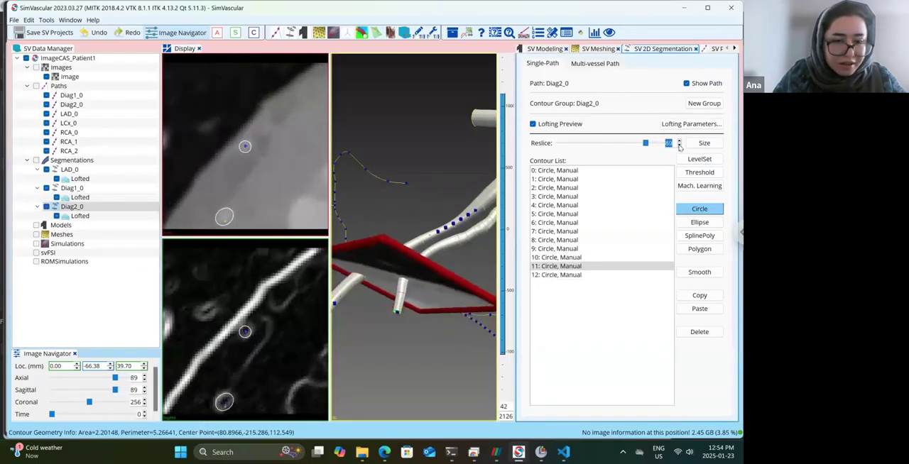
{"action": "left_click", "coordinate": [679, 146]}
{"action": "left_click", "coordinate": [679, 146]}
{"action": "left_click", "coordinate": [679, 145]}
{"action": "left_click", "coordinate": [679, 146]}
{"action": "left_click", "coordinate": [678, 145]}
{"action": "left_click", "coordinate": [679, 145]}
{"action": "left_click", "coordinate": [679, 145]}
{"action": "left_click", "coordinate": [679, 146]}
{"action": "left_click", "coordinate": [679, 145]}
{"action": "left_click", "coordinate": [679, 145]}
{"action": "left_click", "coordinate": [679, 146]}
{"action": "left_click", "coordinate": [679, 145]}
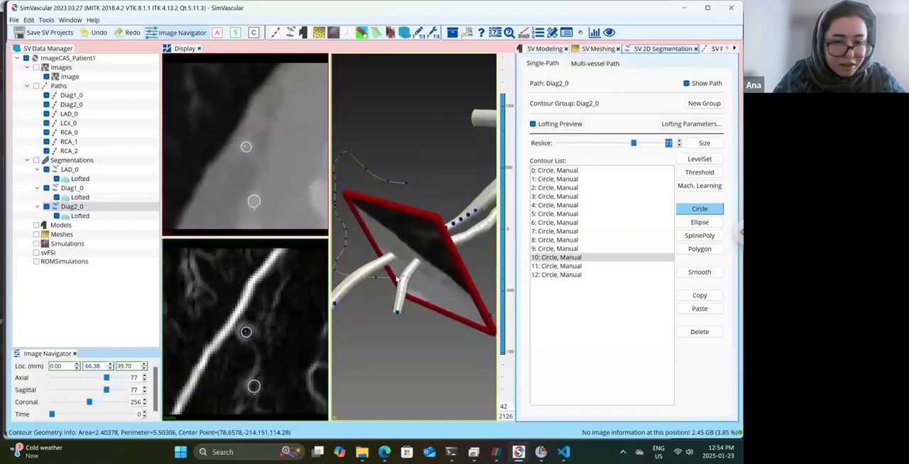
Draw a circle contour around the Diag2_0 lumen at reslice 77.
{"action": "left_click", "coordinate": [246, 332]}
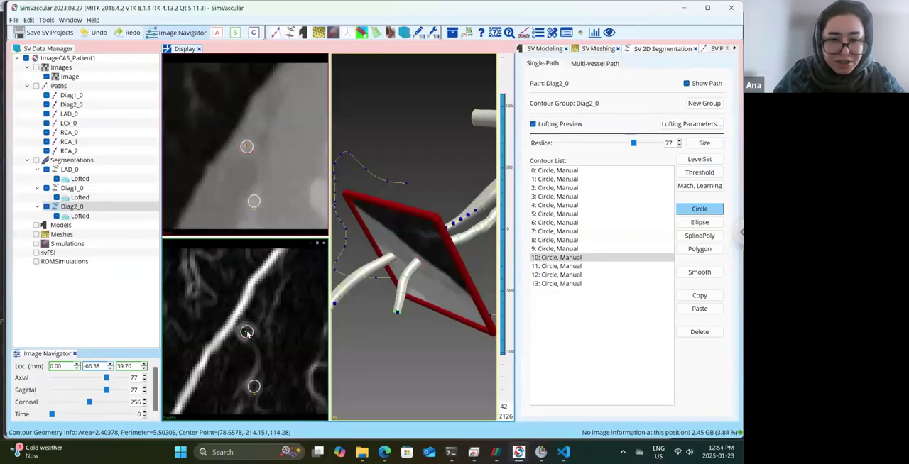
Check the Diag2_0 circle contours from reslice 77 back to reslice 38 and examine the lofted branches in 3D.
{"action": "left_click", "coordinate": [680, 146]}
{"action": "left_click", "coordinate": [680, 146]}
{"action": "left_click", "coordinate": [680, 146]}
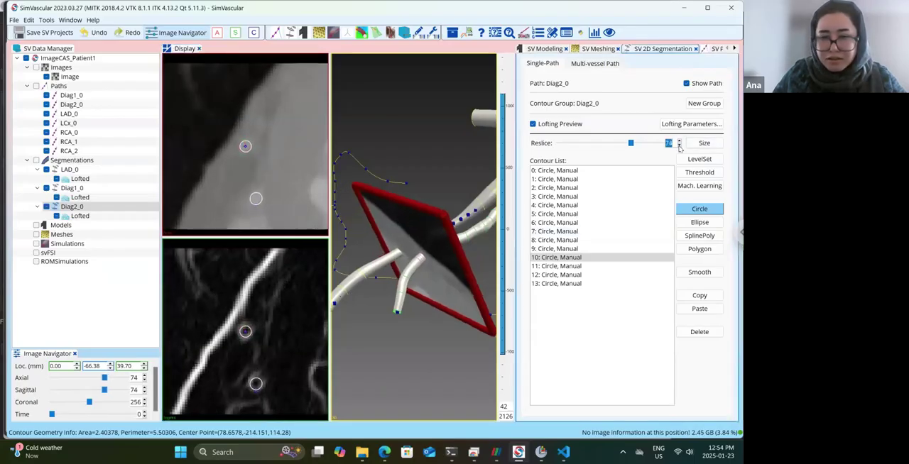
{"action": "left_click", "coordinate": [679, 147]}
{"action": "left_click", "coordinate": [679, 147]}
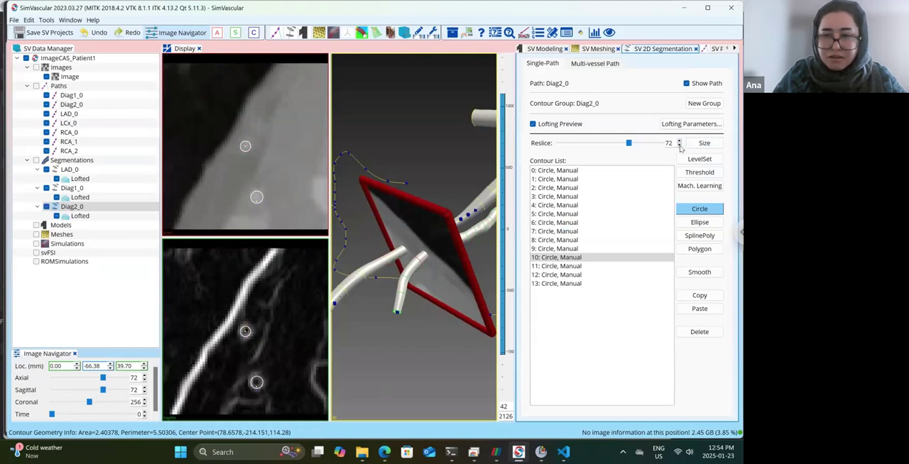
{"action": "left_click", "coordinate": [680, 147]}
{"action": "left_click", "coordinate": [679, 147]}
{"action": "left_click", "coordinate": [679, 147]}
{"action": "left_click", "coordinate": [679, 147]}
{"action": "left_click", "coordinate": [680, 147]}
{"action": "left_click", "coordinate": [680, 147]}
{"action": "left_click", "coordinate": [680, 147]}
{"action": "left_click", "coordinate": [680, 147]}
{"action": "left_click", "coordinate": [680, 147]}
{"action": "left_click", "coordinate": [679, 147]}
{"action": "left_click", "coordinate": [680, 147]}
{"action": "left_click", "coordinate": [679, 147]}
{"action": "left_click", "coordinate": [679, 147]}
{"action": "left_click", "coordinate": [680, 147]}
{"action": "left_click", "coordinate": [680, 147]}
{"action": "left_click", "coordinate": [680, 147]}
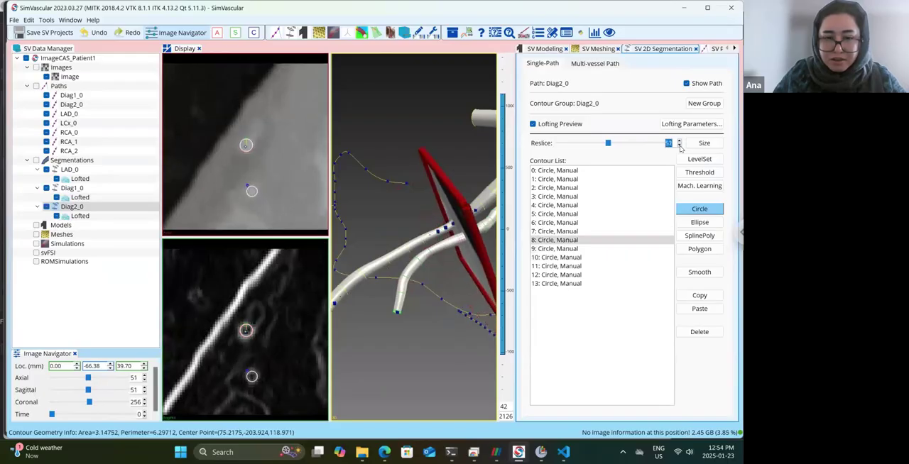
{"action": "left_click", "coordinate": [680, 147]}
{"action": "left_click", "coordinate": [679, 147]}
{"action": "left_click", "coordinate": [680, 147]}
{"action": "left_click", "coordinate": [680, 147]}
{"action": "left_click", "coordinate": [680, 147]}
{"action": "left_click", "coordinate": [680, 147]}
{"action": "left_click", "coordinate": [680, 147]}
{"action": "left_click", "coordinate": [679, 147]}
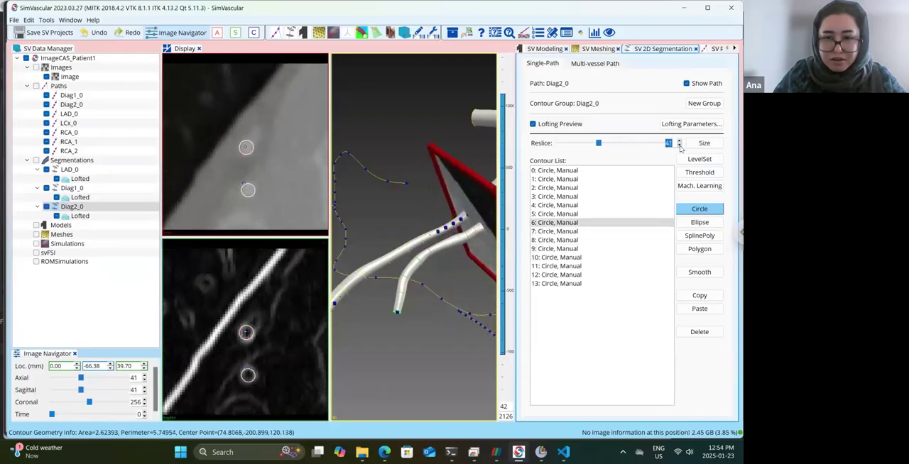
{"action": "left_click", "coordinate": [680, 147]}
{"action": "left_click", "coordinate": [680, 147]}
{"action": "left_click", "coordinate": [680, 147]}
{"action": "left_click_drag", "start_coordinate": [425, 172], "coordinate": [449, 248]}
{"action": "scroll", "coordinate": [424, 232], "scroll_direction": "up", "scroll_amount": 3}
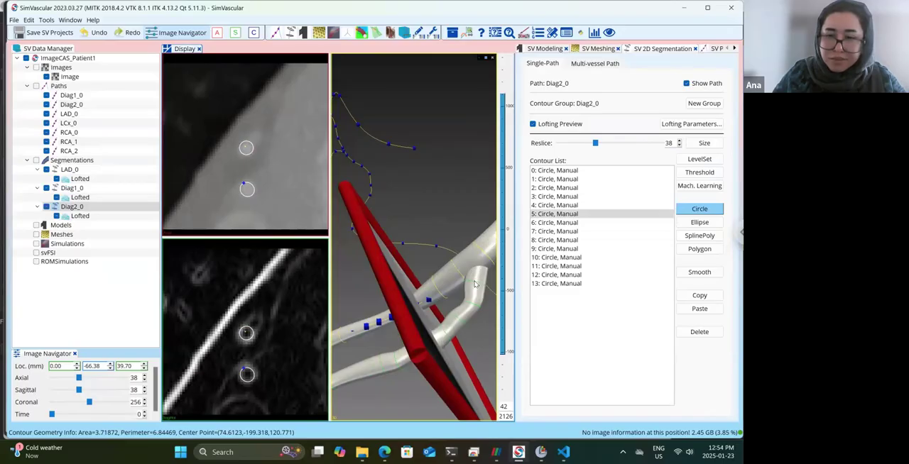
{"action": "left_click_drag", "start_coordinate": [434, 239], "coordinate": [225, 163]}
{"action": "scroll", "coordinate": [433, 196], "scroll_direction": "down", "scroll_amount": 3}
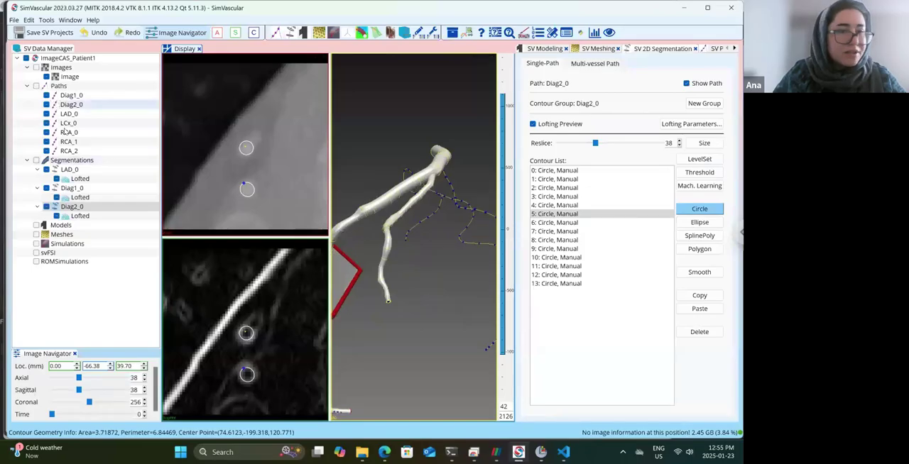
Create a contour group on the LCx_0 path and open it for 2D segmentation.
{"action": "right_click", "coordinate": [69, 157]}
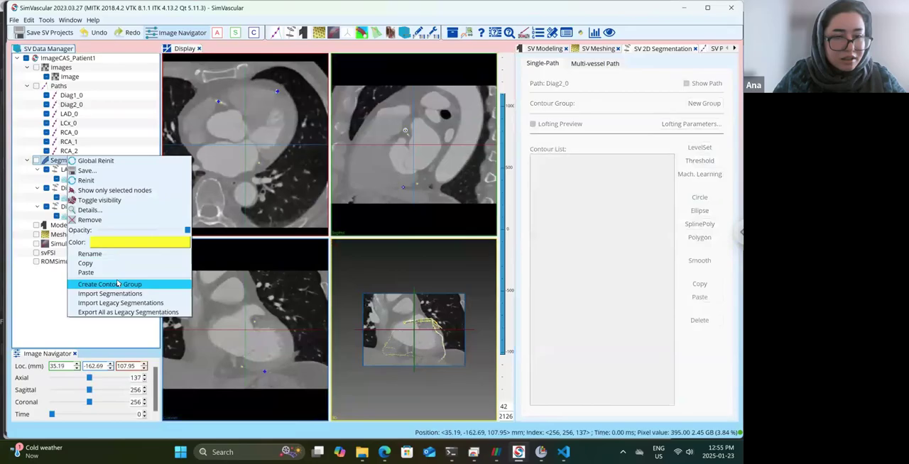
{"action": "left_click", "coordinate": [117, 284]}
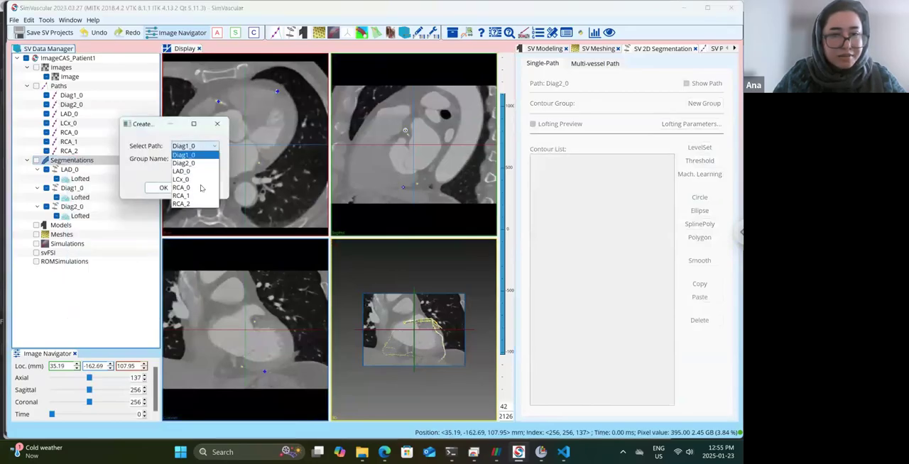
{"action": "left_click", "coordinate": [193, 177]}
{"action": "left_click", "coordinate": [167, 188]}
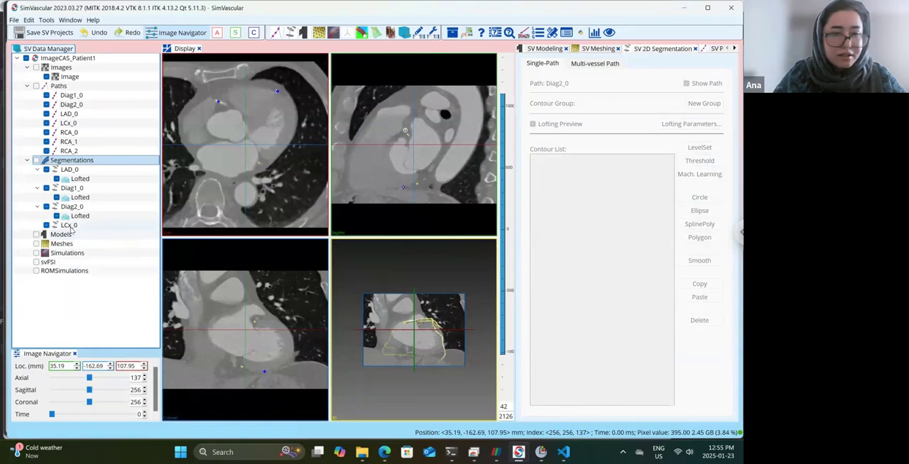
{"action": "left_click", "coordinate": [71, 227]}
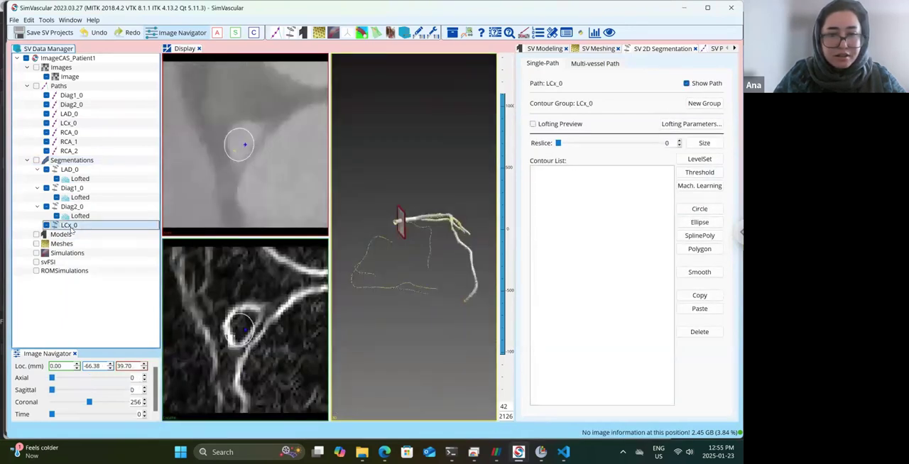
Draw the first circle contour of LCx_0 around the small vessel lumen at reslice 17.
{"action": "left_click_drag", "start_coordinate": [394, 227], "coordinate": [451, 253]}
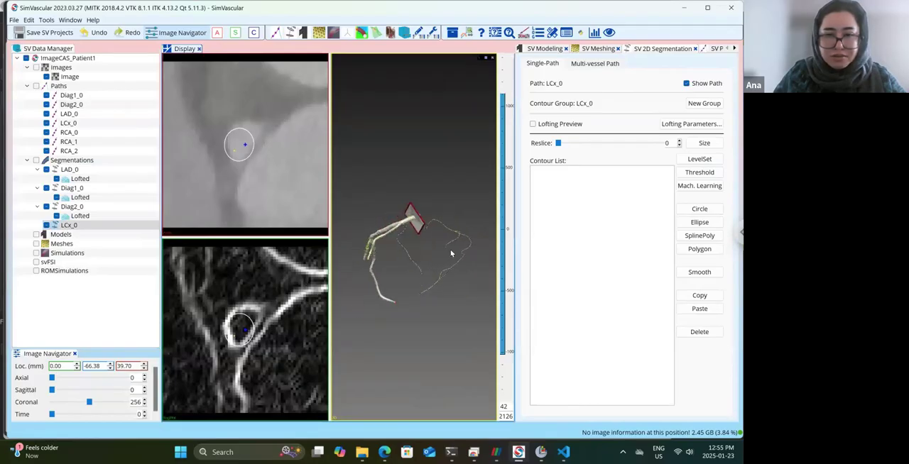
{"action": "scroll", "coordinate": [437, 245], "scroll_direction": "up", "scroll_amount": 1}
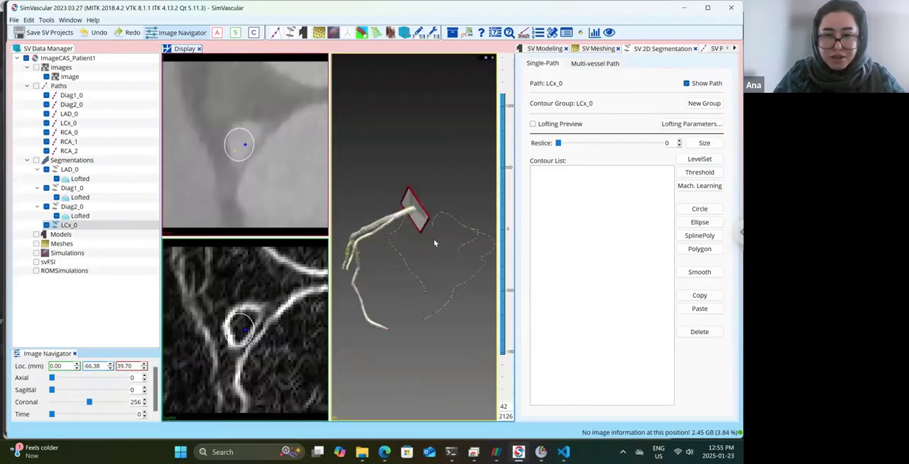
{"action": "scroll", "coordinate": [430, 240], "scroll_direction": "up", "scroll_amount": 2}
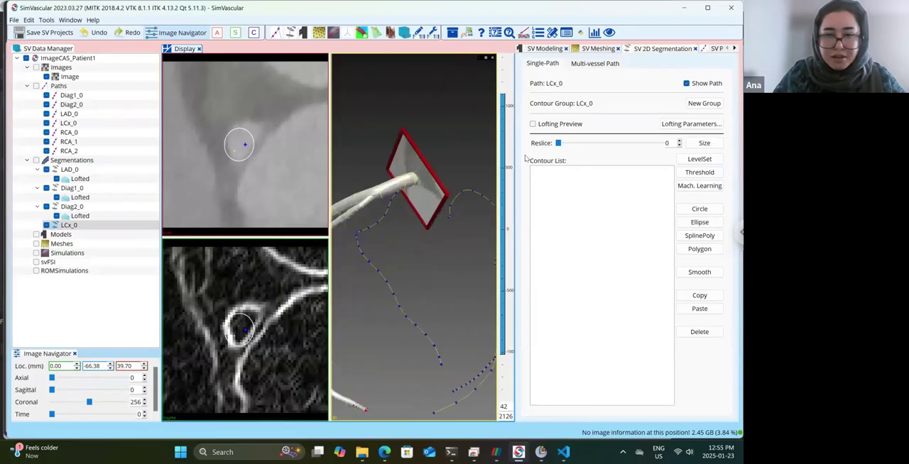
{"action": "left_click", "coordinate": [679, 140]}
{"action": "left_click", "coordinate": [679, 140]}
{"action": "left_click", "coordinate": [679, 140]}
{"action": "left_click", "coordinate": [679, 140]}
{"action": "left_click", "coordinate": [679, 141]}
{"action": "left_click", "coordinate": [679, 141]}
{"action": "left_click", "coordinate": [678, 140]}
{"action": "left_click", "coordinate": [678, 140]}
{"action": "left_click", "coordinate": [679, 140]}
{"action": "left_click", "coordinate": [678, 141]}
{"action": "left_click", "coordinate": [679, 141]}
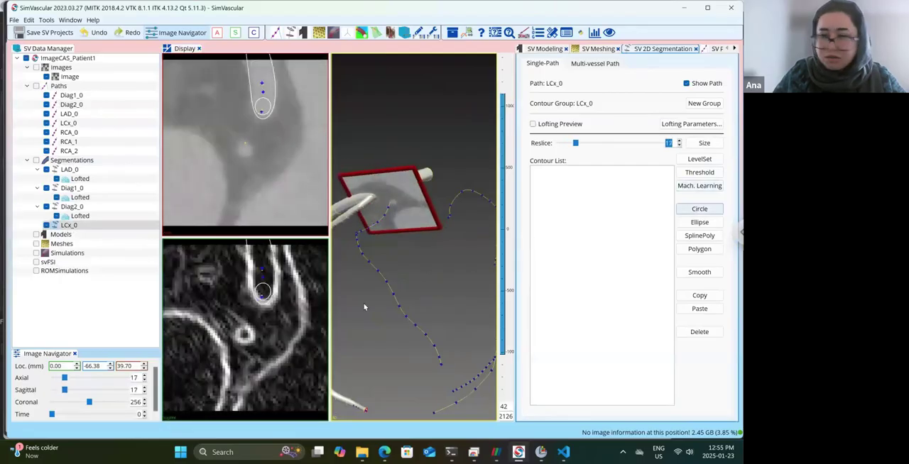
{"action": "left_click", "coordinate": [699, 209]}
{"action": "left_click", "coordinate": [246, 335]}
{"action": "left_click", "coordinate": [244, 329]}
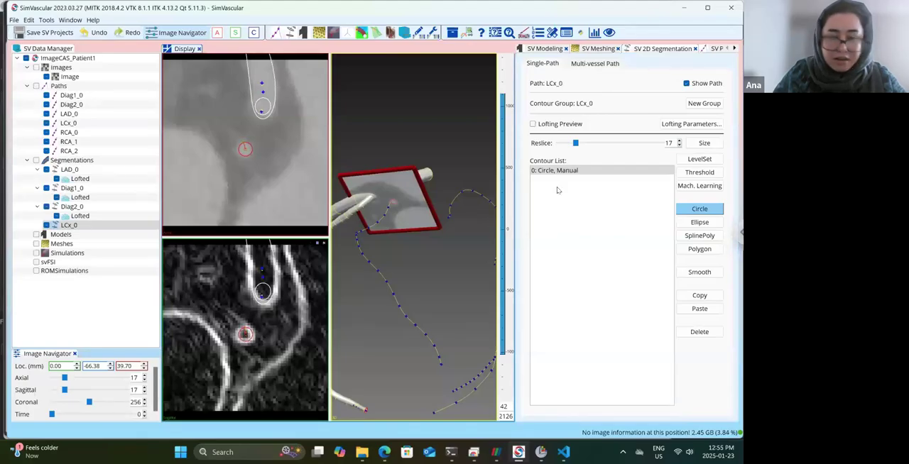
Draw a circle contour for LCx_0 inside the main vessel at reslice 11 and turn on the lofting preview.
{"action": "left_click", "coordinate": [679, 146]}
{"action": "left_click", "coordinate": [679, 146]}
{"action": "left_click", "coordinate": [679, 146]}
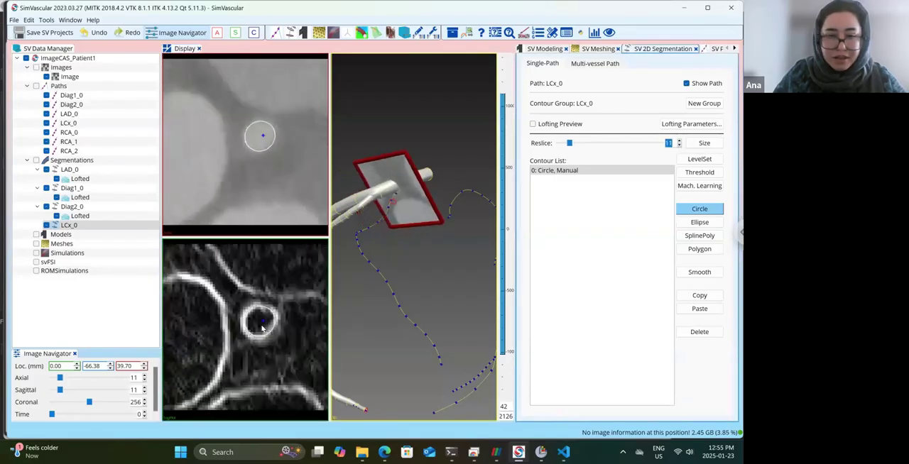
{"action": "left_click_drag", "start_coordinate": [264, 323], "coordinate": [260, 319]}
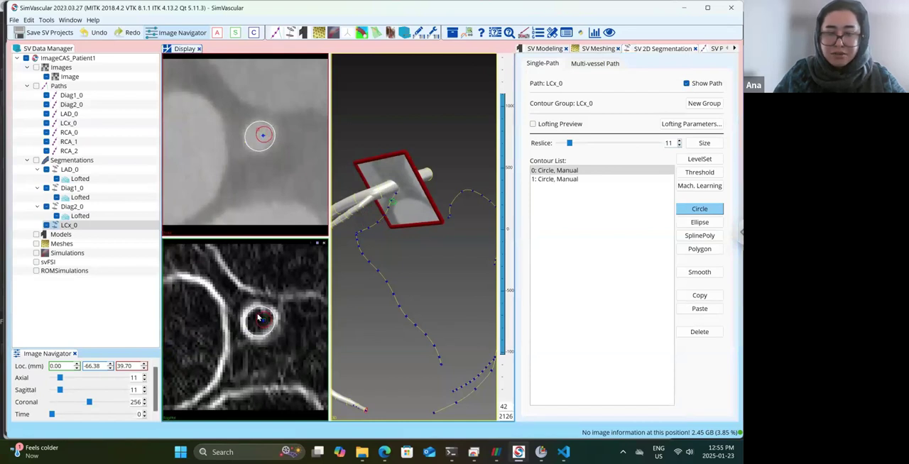
{"action": "left_click", "coordinate": [532, 124]}
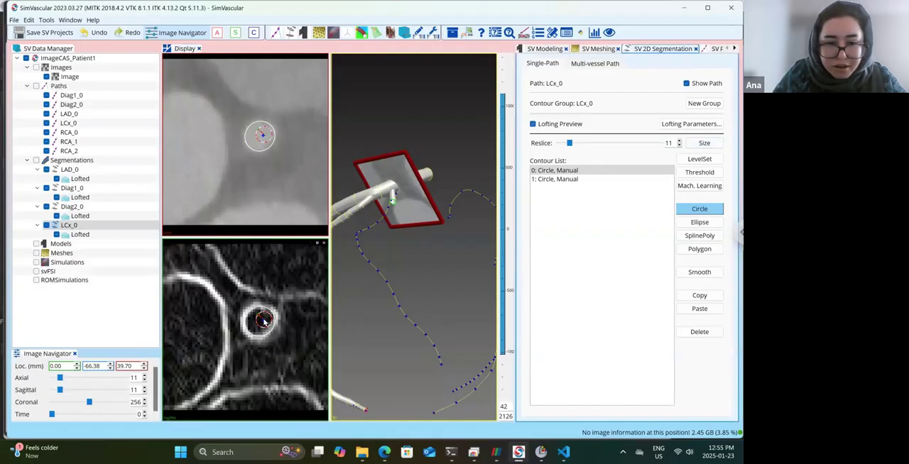
Reposition the reslice 11 circle contour of LCx_0 onto the lower-left wall of the main vessel's cross-section, checking the loft in 3D.
{"action": "left_click_drag", "start_coordinate": [265, 317], "coordinate": [269, 318]}
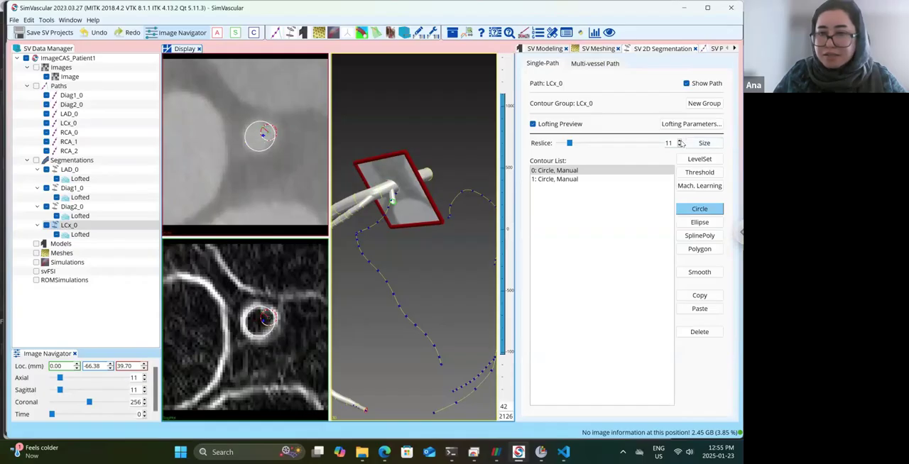
{"action": "left_click_drag", "start_coordinate": [462, 187], "coordinate": [392, 222]}
{"action": "scroll", "coordinate": [389, 221], "scroll_direction": "up", "scroll_amount": 5}
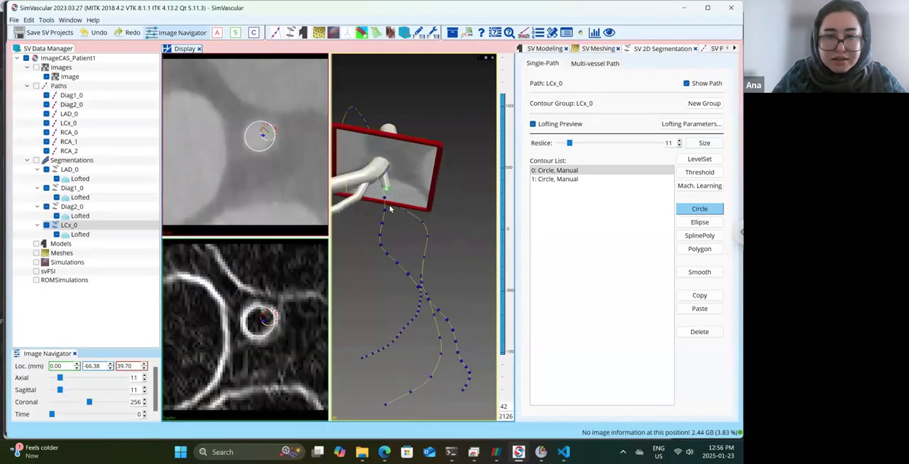
{"action": "scroll", "coordinate": [389, 208], "scroll_direction": "down", "scroll_amount": 2}
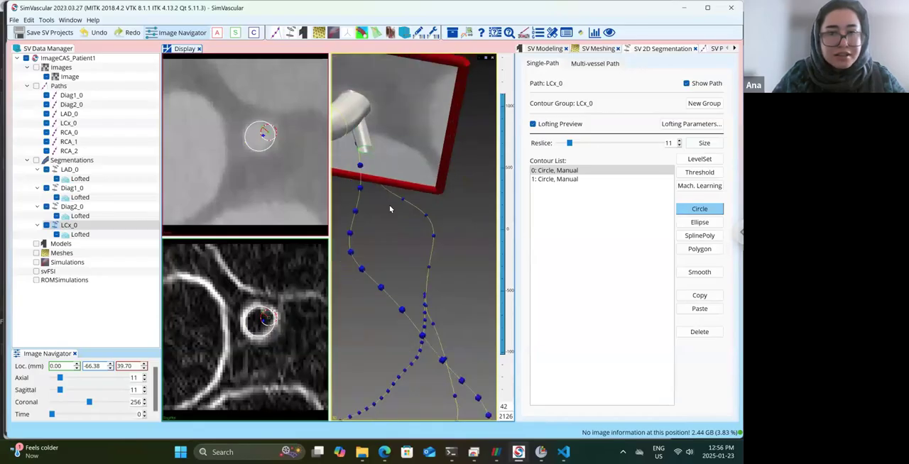
{"action": "scroll", "coordinate": [411, 211], "scroll_direction": "down", "scroll_amount": 3}
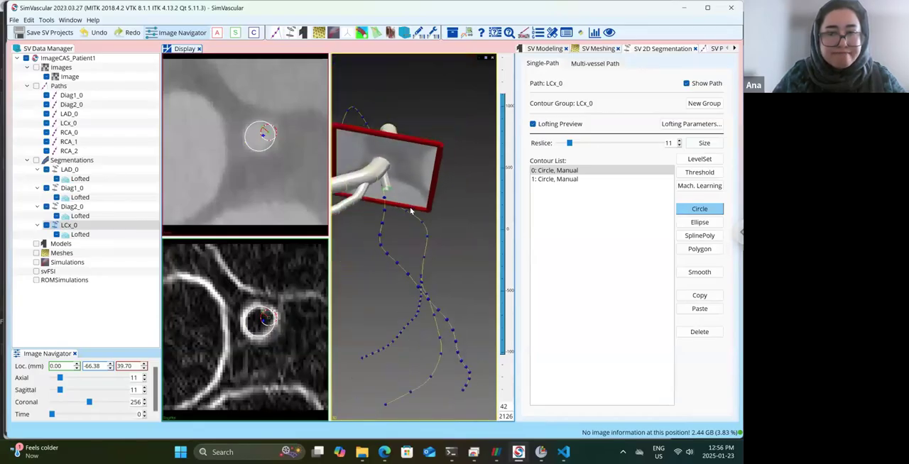
{"action": "left_click_drag", "start_coordinate": [401, 211], "coordinate": [383, 202]}
{"action": "left_click_drag", "start_coordinate": [269, 320], "coordinate": [251, 331]}
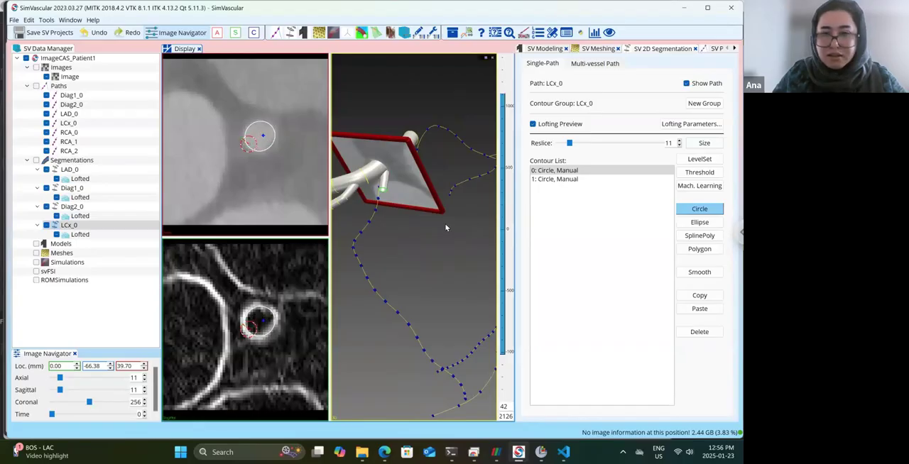
{"action": "left_click_drag", "start_coordinate": [441, 221], "coordinate": [440, 219]}
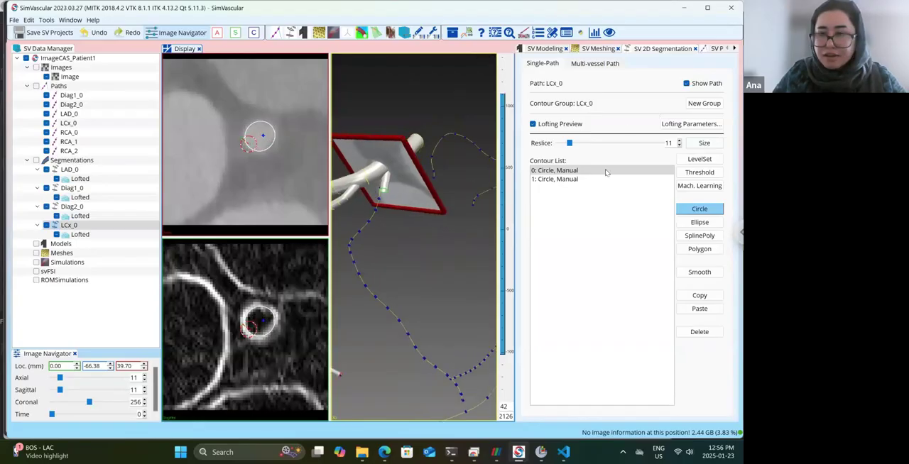
Draw a circle contour around the LCx_0 lumen at reslice 22, beyond the reslice 17 contour.
{"action": "left_click", "coordinate": [573, 180]}
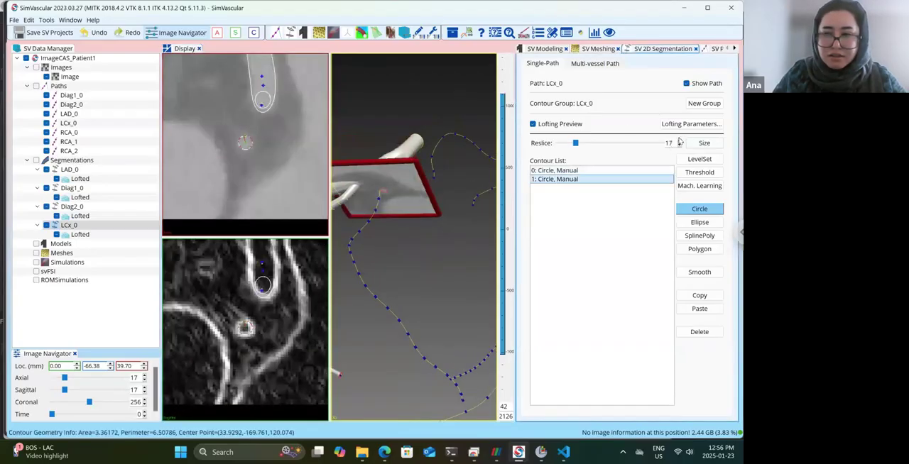
{"action": "left_click", "coordinate": [679, 142]}
{"action": "left_click", "coordinate": [680, 142]}
{"action": "left_click", "coordinate": [679, 142]}
{"action": "left_click", "coordinate": [680, 142]}
{"action": "left_click", "coordinate": [679, 142]}
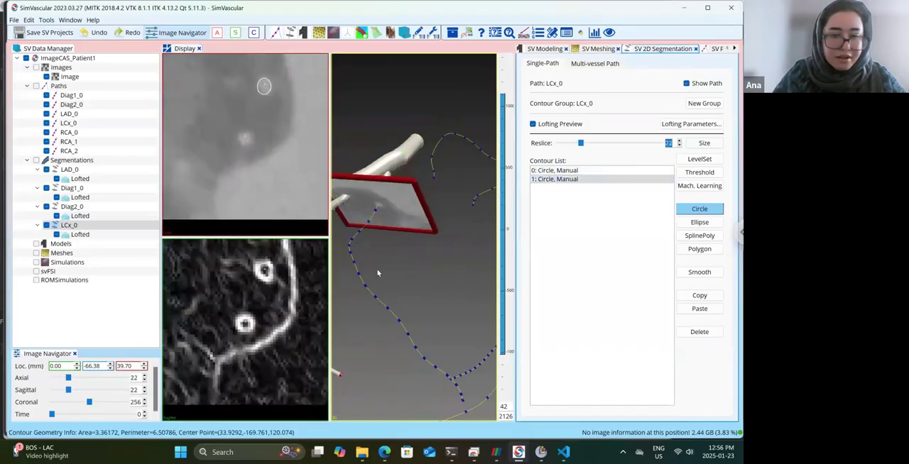
{"action": "left_click", "coordinate": [245, 324]}
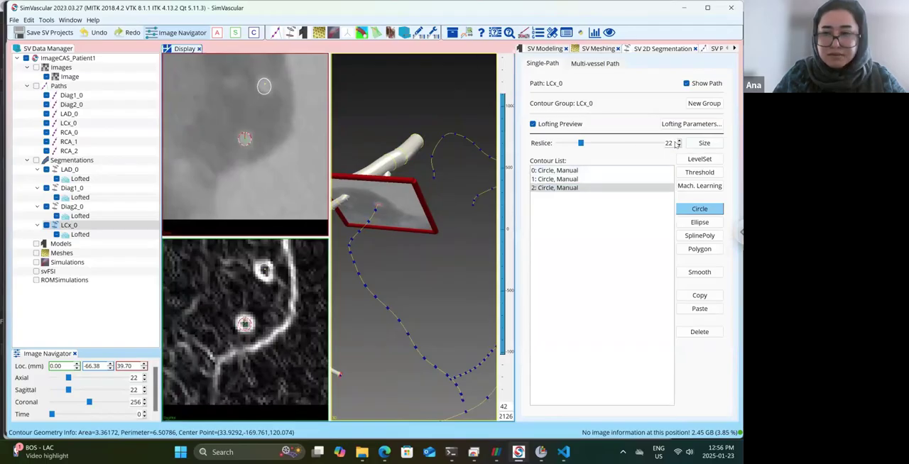
Draw circle contours around the LCx_0 lumen at reslices 27 and 33.
{"action": "scroll", "coordinate": [679, 143], "scroll_direction": "up", "scroll_amount": 5}
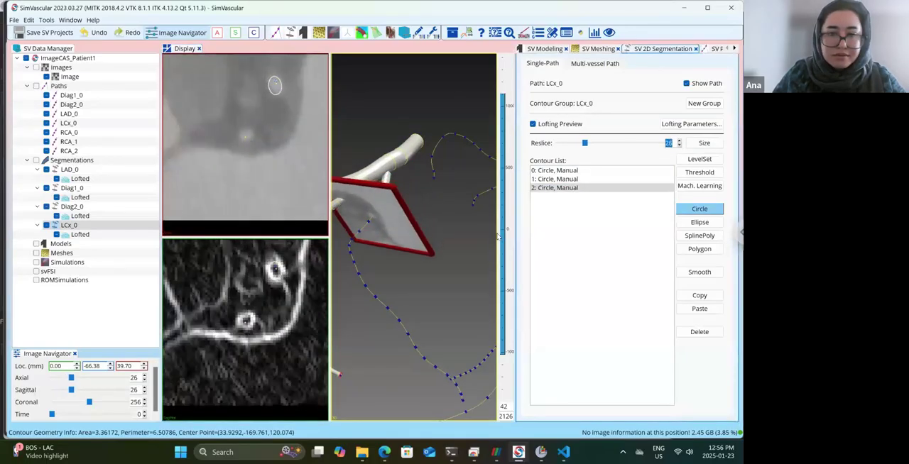
{"action": "left_click", "coordinate": [248, 323]}
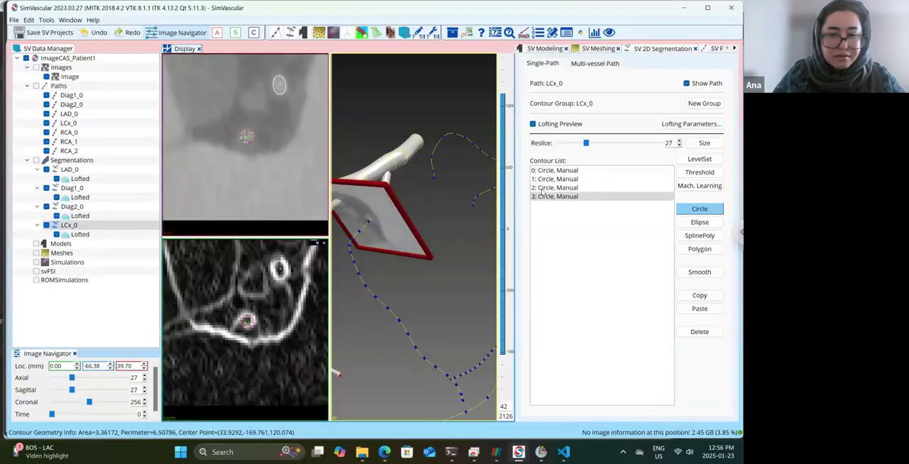
{"action": "scroll", "coordinate": [680, 143], "scroll_direction": "up", "scroll_amount": 6}
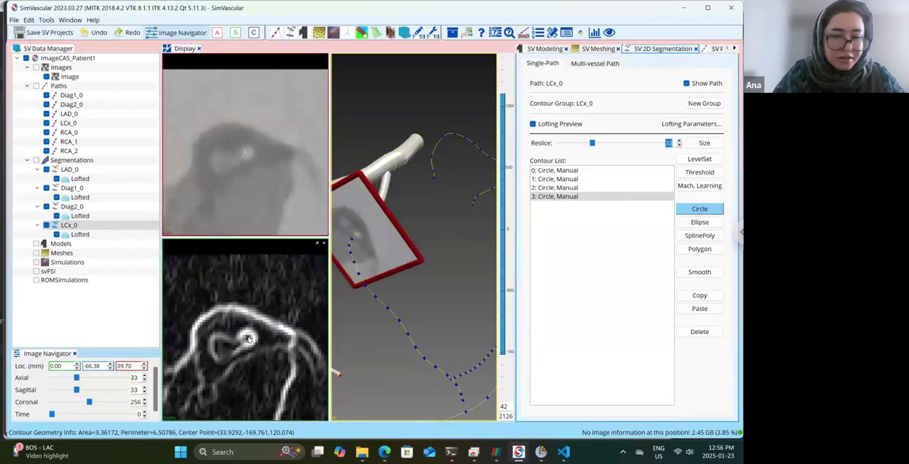
{"action": "left_click", "coordinate": [248, 338]}
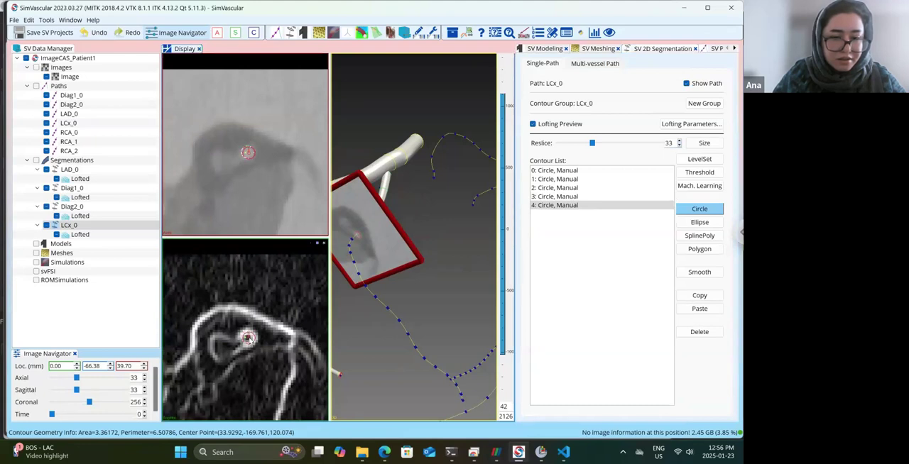
Draw a circle contour around the LCx_0 lumen at reslice 38.
{"action": "left_click", "coordinate": [679, 141]}
{"action": "left_click", "coordinate": [680, 141]}
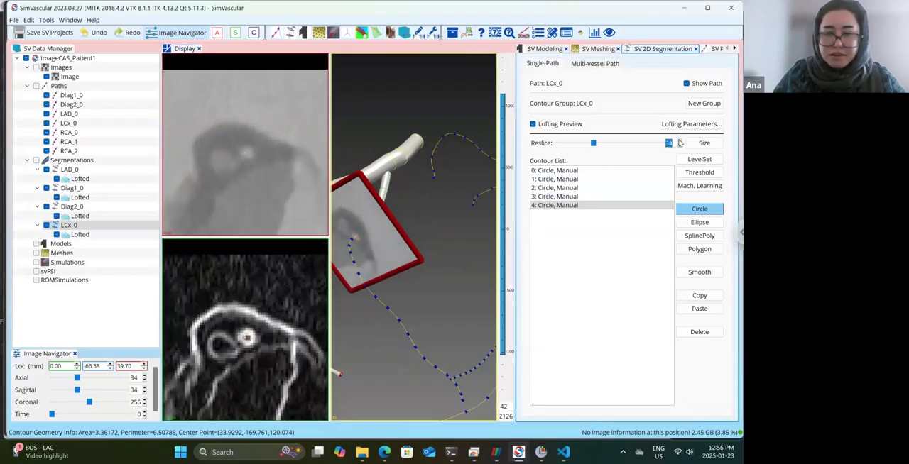
{"action": "left_click", "coordinate": [680, 141]}
{"action": "left_click", "coordinate": [680, 141]}
{"action": "left_click", "coordinate": [679, 142]}
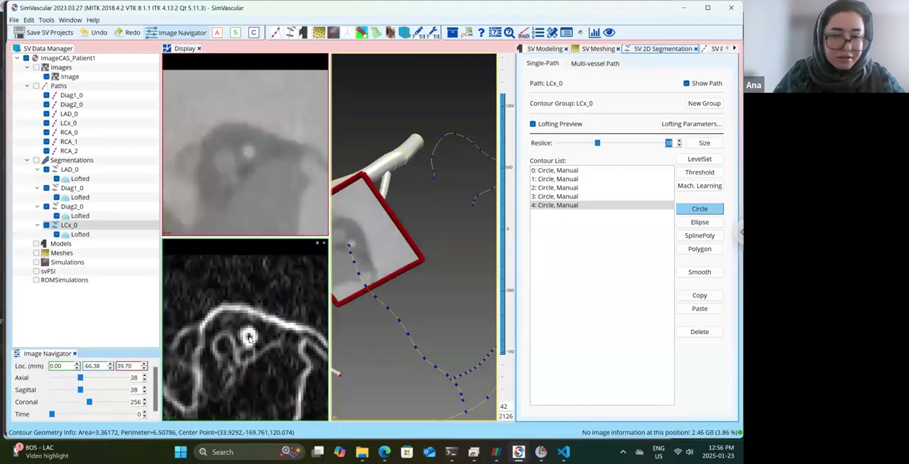
{"action": "left_click", "coordinate": [250, 337]}
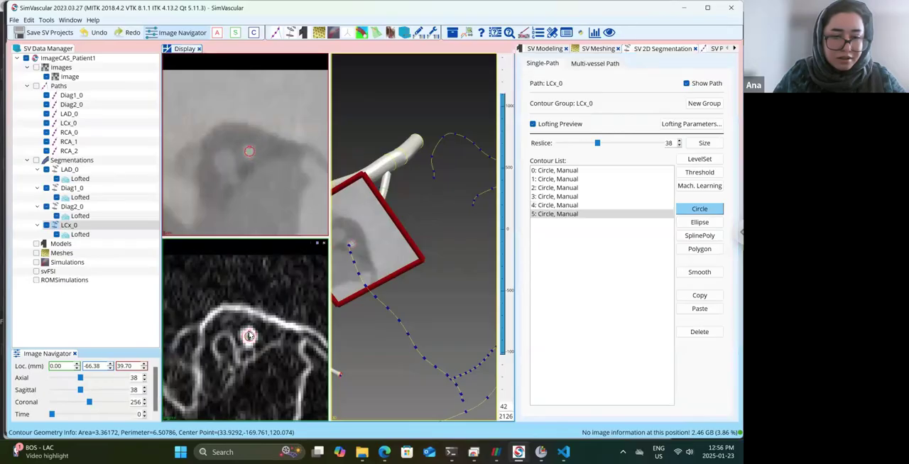
Draw a circle contour around the LCx_0 lumen at reslice 44.
{"action": "left_click", "coordinate": [679, 141]}
{"action": "left_click", "coordinate": [679, 140]}
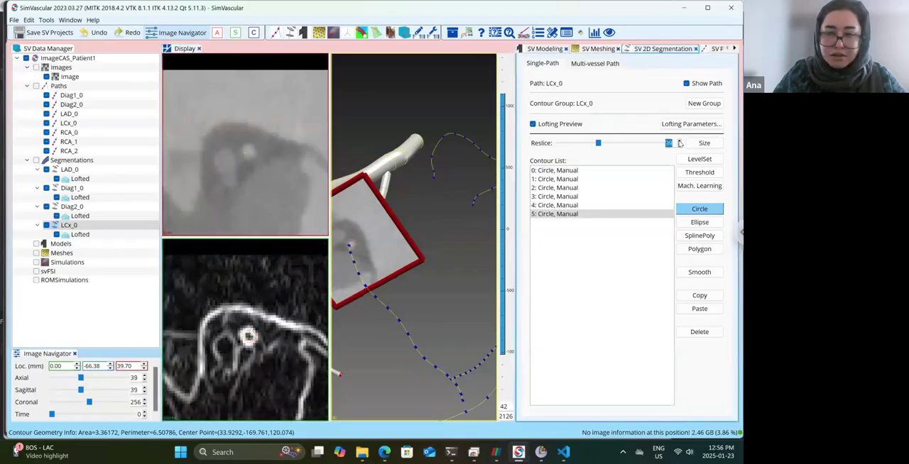
{"action": "left_click", "coordinate": [680, 141]}
{"action": "left_click", "coordinate": [679, 141]}
{"action": "left_click", "coordinate": [680, 141]}
{"action": "left_click", "coordinate": [679, 140]}
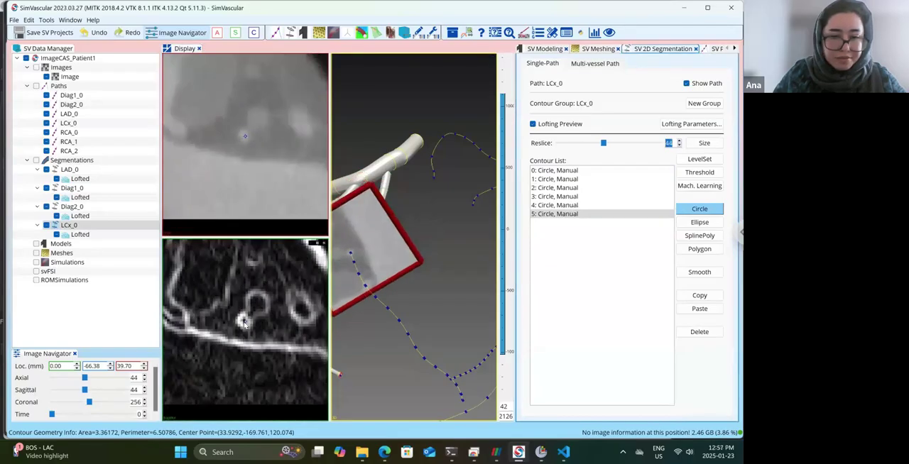
{"action": "left_click", "coordinate": [244, 323]}
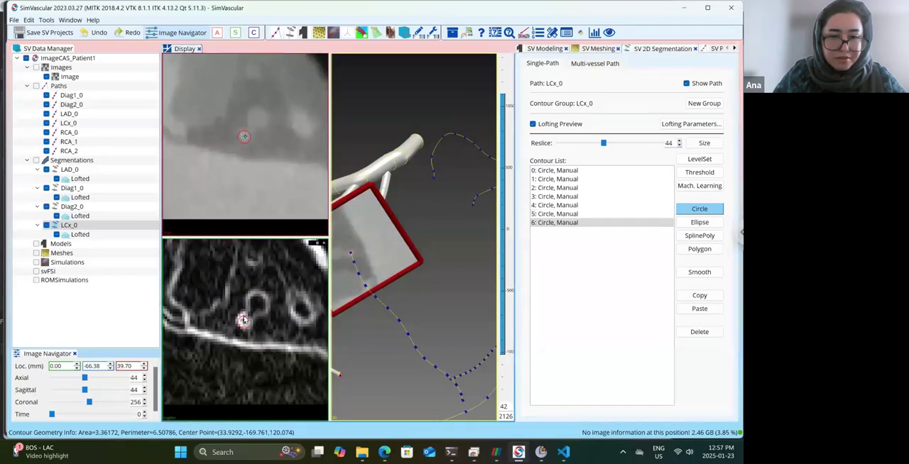
Draw a circle contour around the LCx_0 lumen at reslice 51.
{"action": "left_click", "coordinate": [680, 141]}
{"action": "left_click", "coordinate": [680, 141]}
{"action": "left_click", "coordinate": [680, 141]}
{"action": "left_click", "coordinate": [680, 141]}
{"action": "left_click", "coordinate": [680, 142]}
{"action": "left_click", "coordinate": [679, 142]}
{"action": "left_click", "coordinate": [680, 141]}
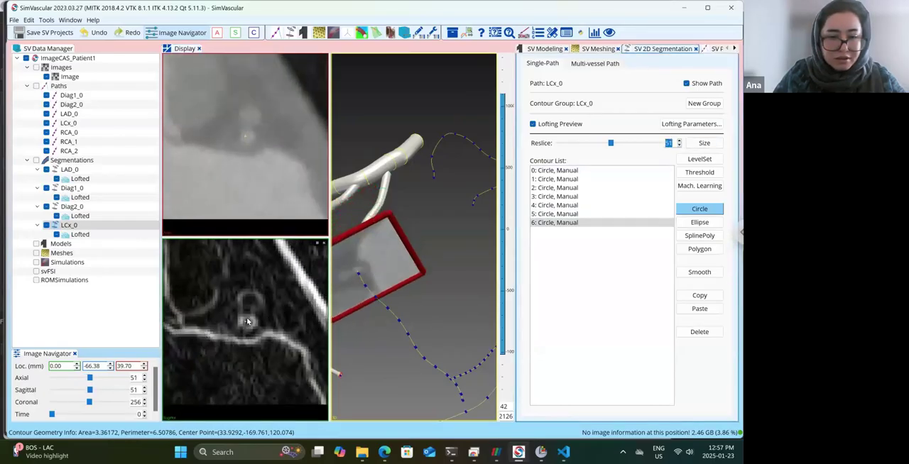
{"action": "left_click", "coordinate": [248, 321]}
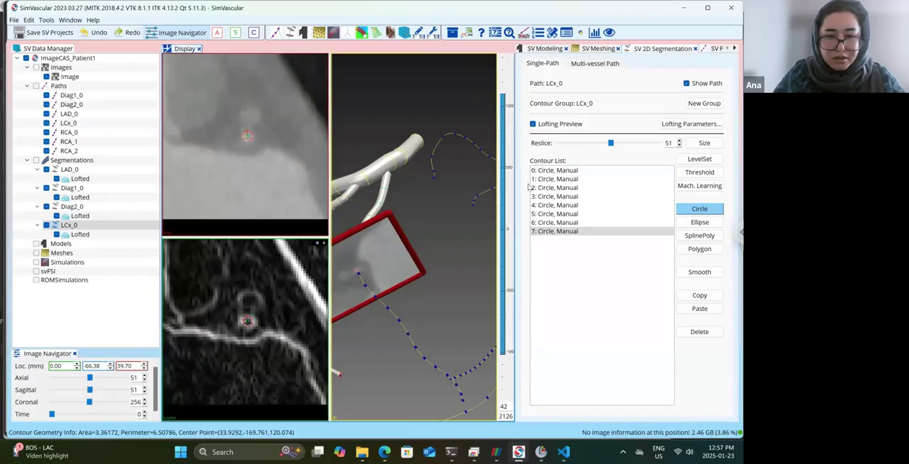
Draw circle contours around the LCx_0 lumen at reslices 56 and 63.
{"action": "left_click", "coordinate": [679, 142]}
{"action": "left_click", "coordinate": [679, 141]}
{"action": "left_click", "coordinate": [679, 141]}
{"action": "left_click", "coordinate": [679, 141]}
{"action": "left_click", "coordinate": [679, 141]}
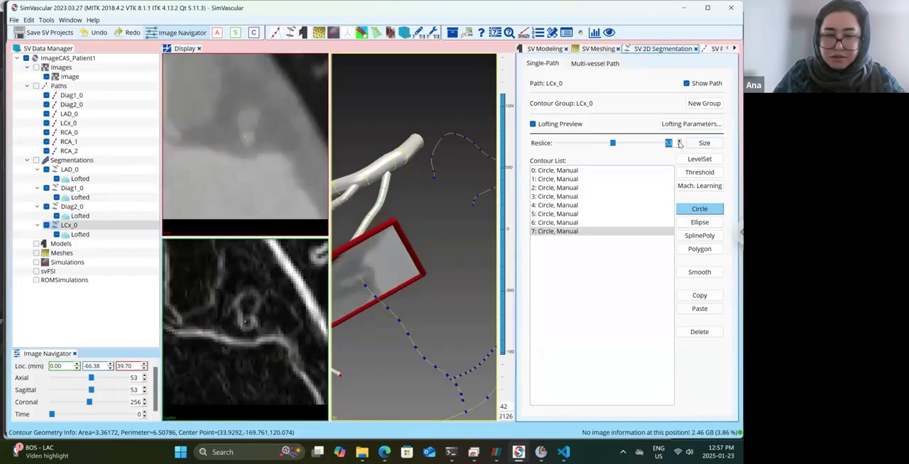
{"action": "left_click", "coordinate": [245, 324]}
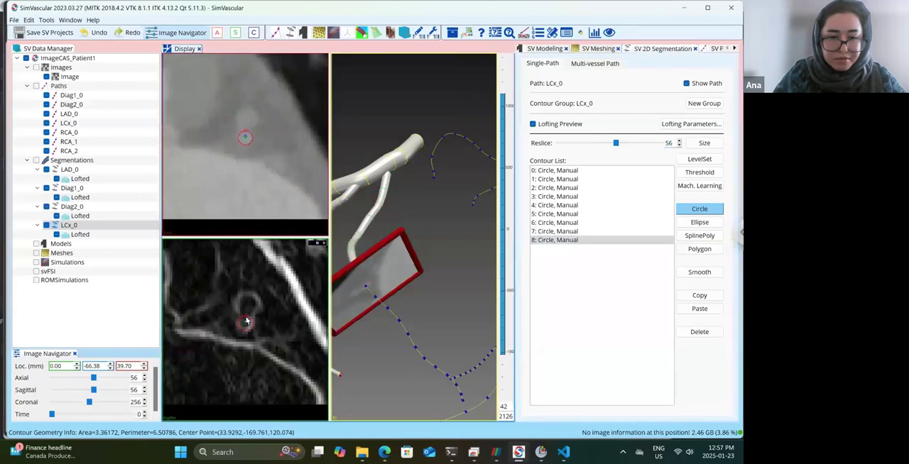
{"action": "left_click", "coordinate": [678, 140]}
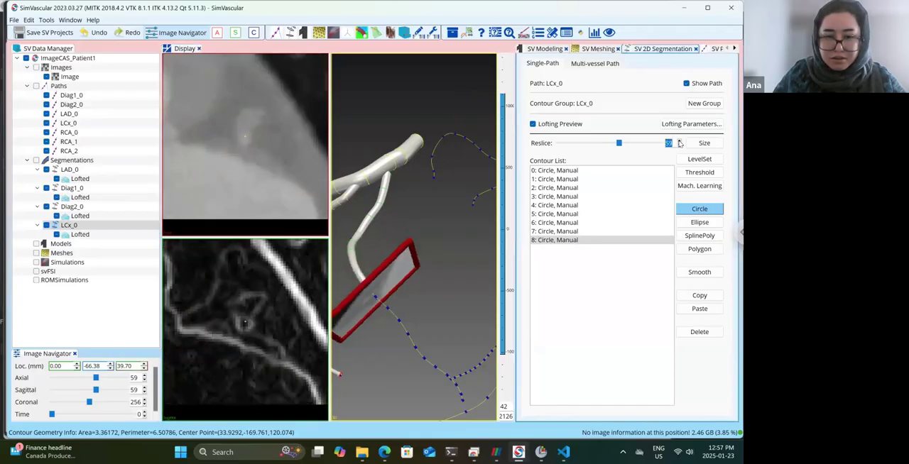
{"action": "left_click", "coordinate": [243, 321]}
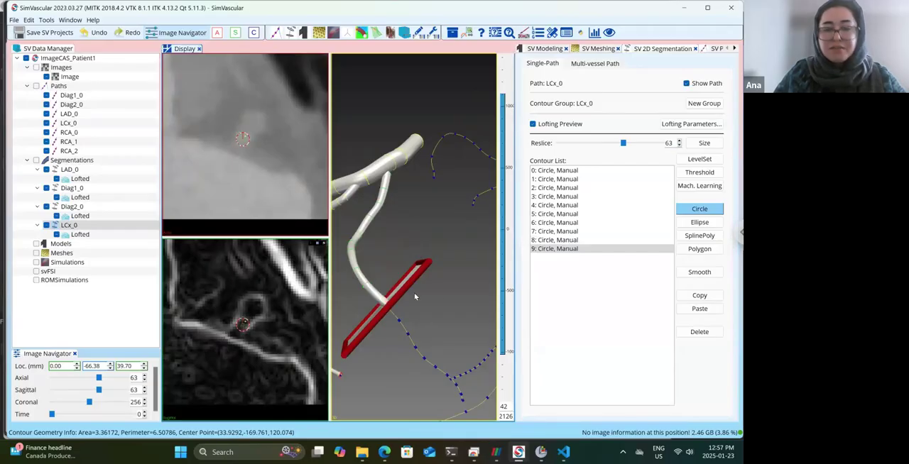
Draw a circle contour around the LCx_0 lumen at reslice 67.
{"action": "left_click_drag", "start_coordinate": [436, 276], "coordinate": [280, 293]}
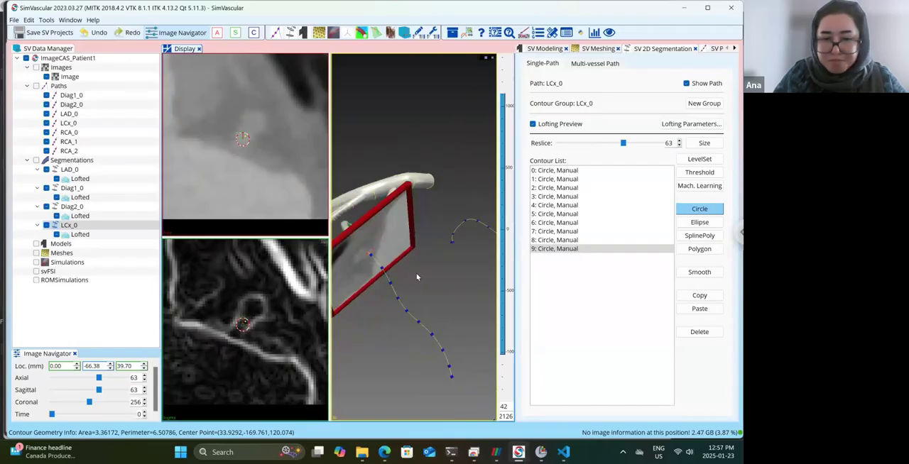
{"action": "left_click_drag", "start_coordinate": [417, 267], "coordinate": [420, 267]}
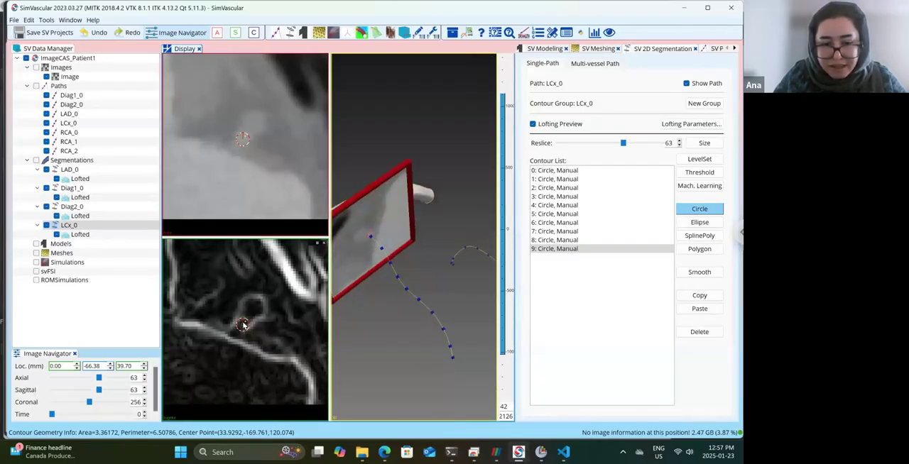
{"action": "left_click", "coordinate": [680, 140]}
{"action": "left_click", "coordinate": [679, 140]}
{"action": "left_click", "coordinate": [680, 140]}
{"action": "left_click", "coordinate": [680, 141]}
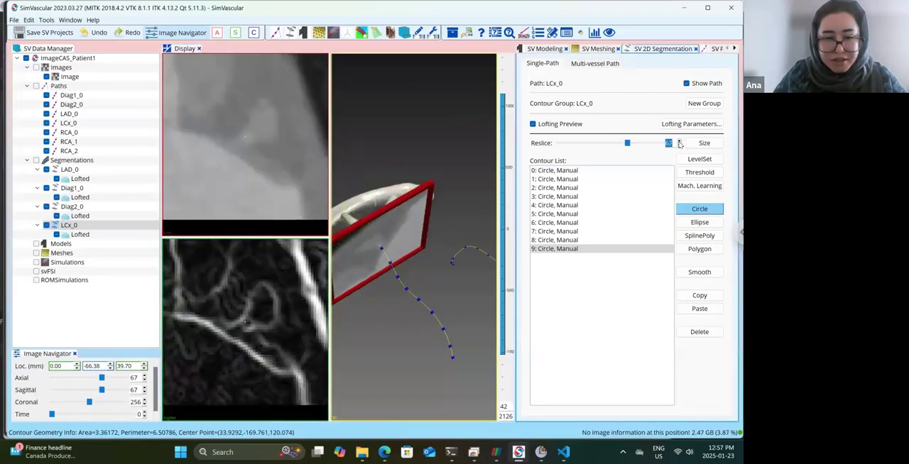
{"action": "left_click_drag", "start_coordinate": [247, 326], "coordinate": [248, 324]}
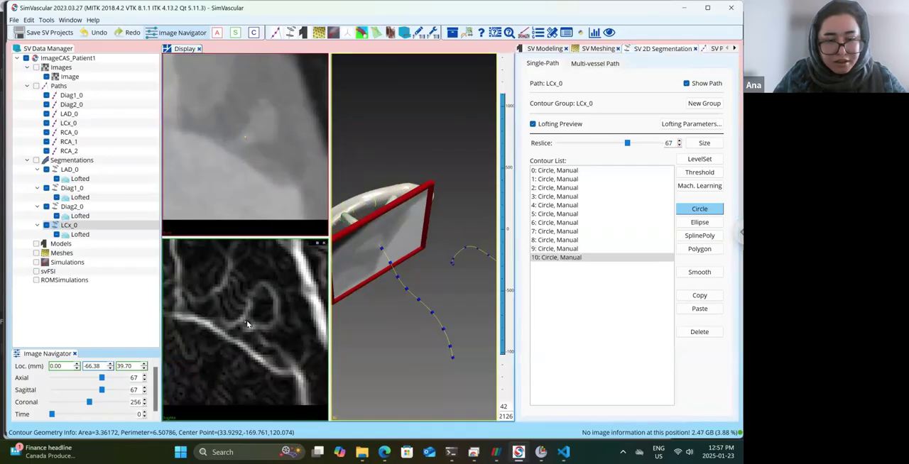
Draw circle contours around the LCx_0 lumen at reslices 72 and 77.
{"action": "left_click", "coordinate": [679, 140]}
{"action": "left_click", "coordinate": [679, 141]}
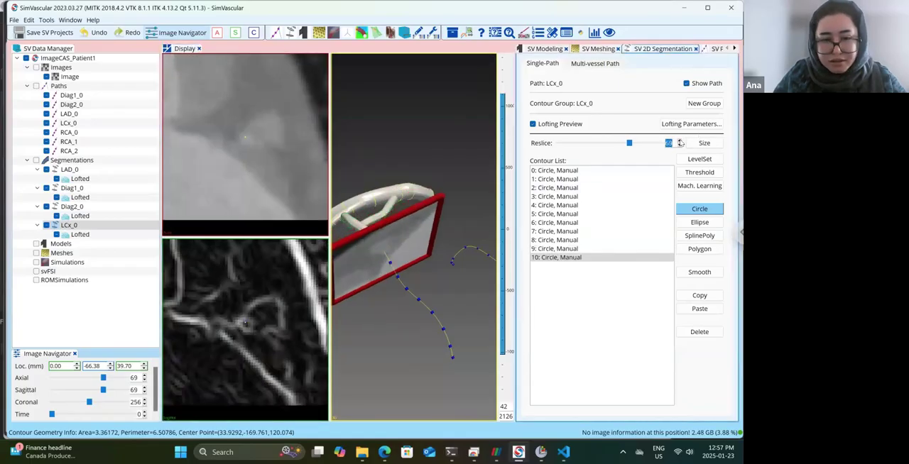
{"action": "left_click", "coordinate": [680, 140]}
{"action": "left_click", "coordinate": [680, 140]}
{"action": "left_click", "coordinate": [680, 141]}
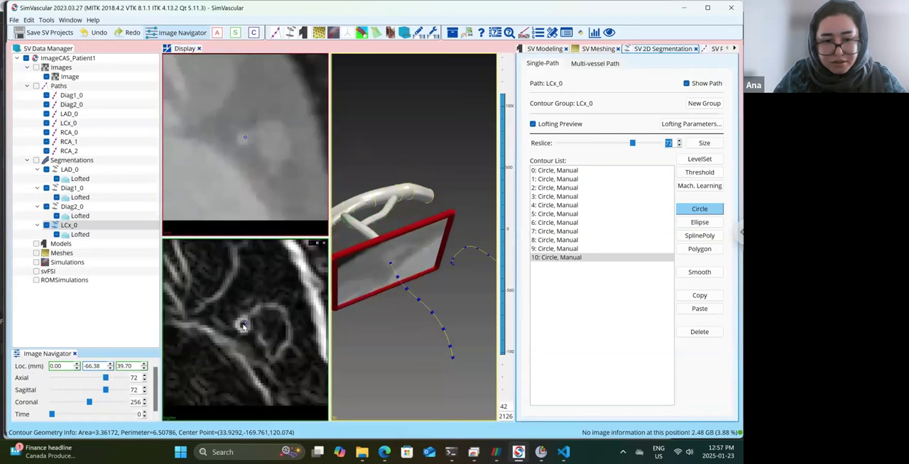
{"action": "left_click_drag", "start_coordinate": [242, 326], "coordinate": [243, 324]}
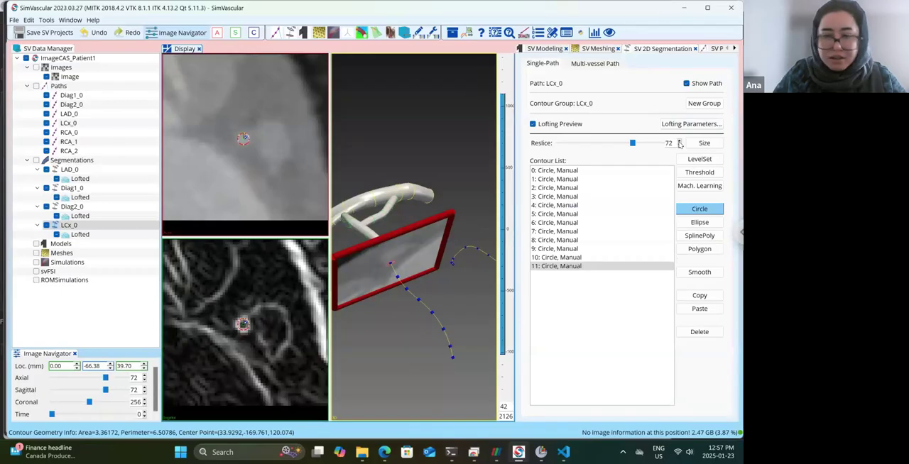
{"action": "left_click", "coordinate": [679, 140]}
{"action": "left_click", "coordinate": [680, 141]}
{"action": "left_click", "coordinate": [680, 140]}
{"action": "left_click", "coordinate": [680, 141]}
{"action": "left_click", "coordinate": [679, 141]}
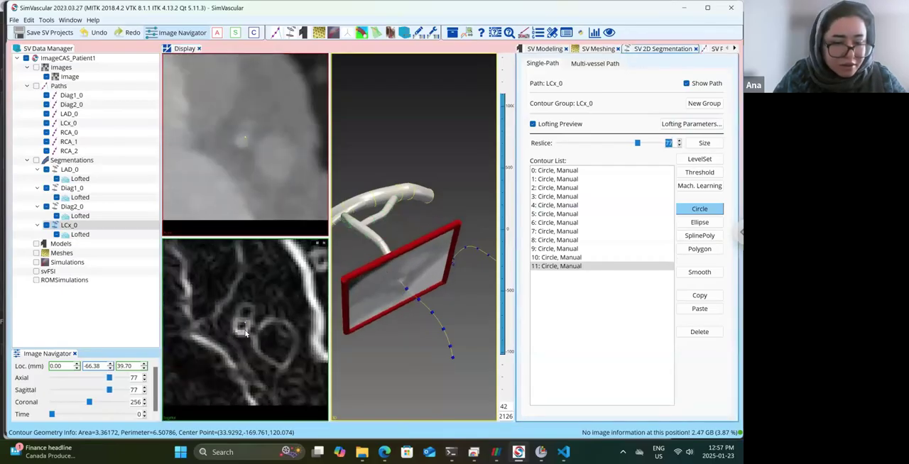
{"action": "left_click_drag", "start_coordinate": [242, 328], "coordinate": [242, 326]}
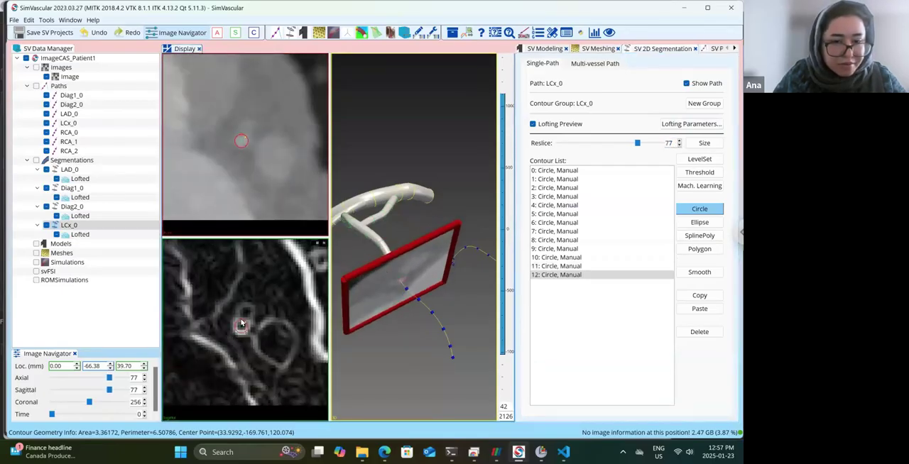
Compare the LCx_0 cross-sections around reslice 77 and draw a circle contour around the lumen at reslice 82.
{"action": "left_click", "coordinate": [680, 141]}
{"action": "left_click", "coordinate": [680, 141]}
{"action": "left_click", "coordinate": [680, 141]}
{"action": "left_click", "coordinate": [680, 140]}
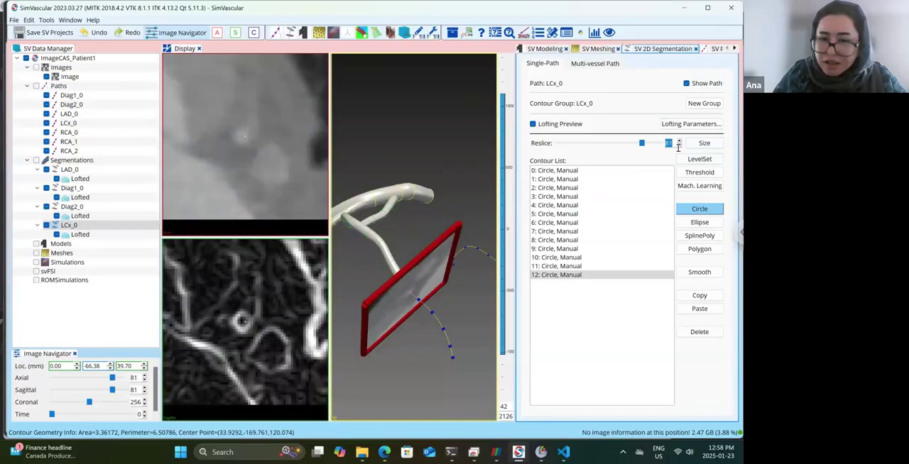
{"action": "left_click", "coordinate": [679, 146]}
{"action": "left_click", "coordinate": [680, 146]}
{"action": "left_click", "coordinate": [679, 146]}
{"action": "left_click", "coordinate": [680, 146]}
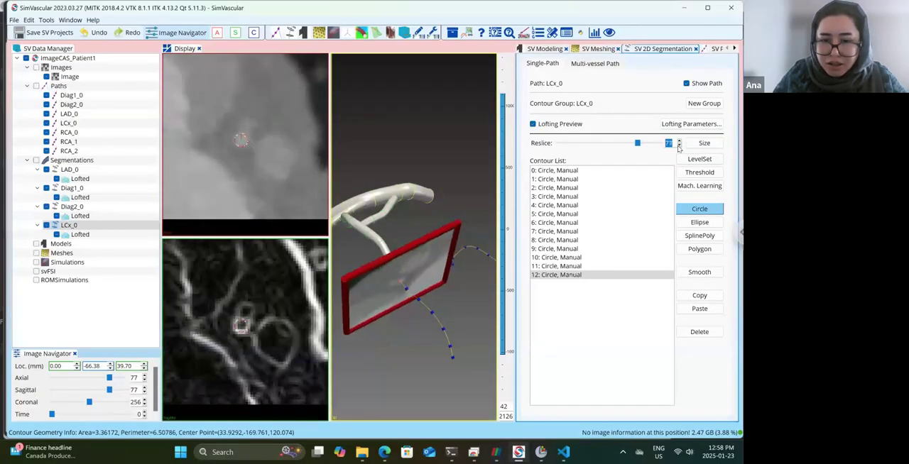
{"action": "left_click_drag", "start_coordinate": [429, 279], "coordinate": [408, 266]}
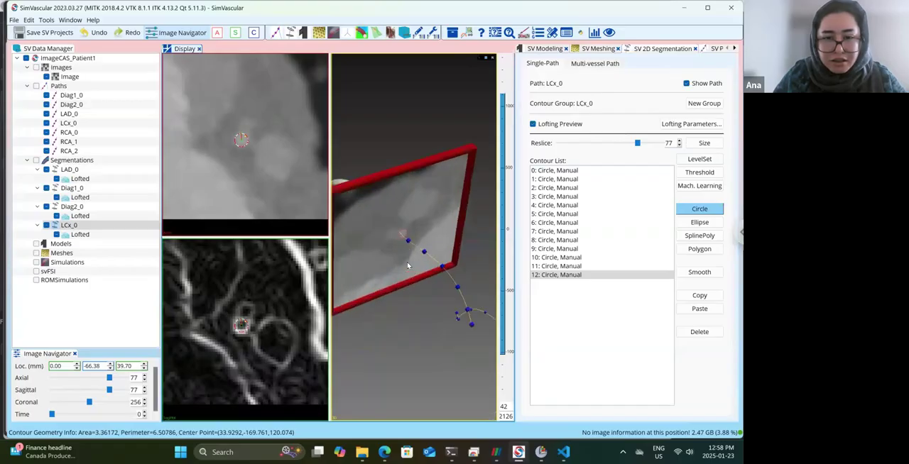
{"action": "left_click_drag", "start_coordinate": [412, 302], "coordinate": [427, 193]}
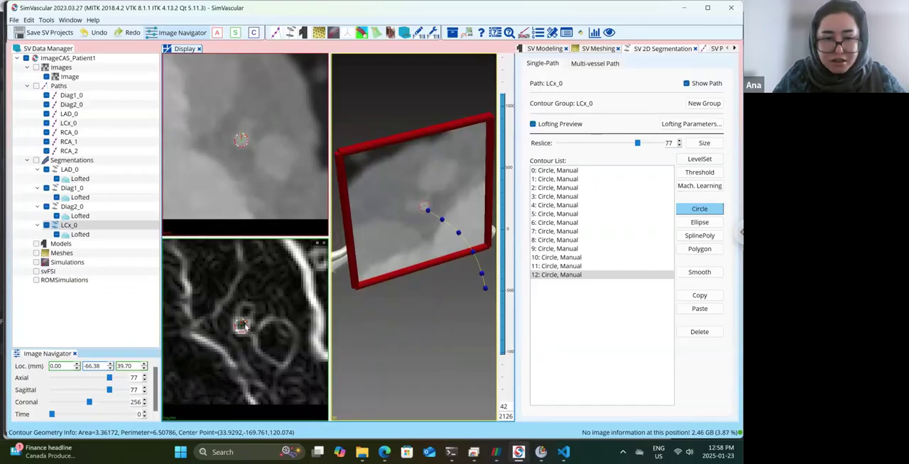
{"action": "left_click", "coordinate": [680, 141]}
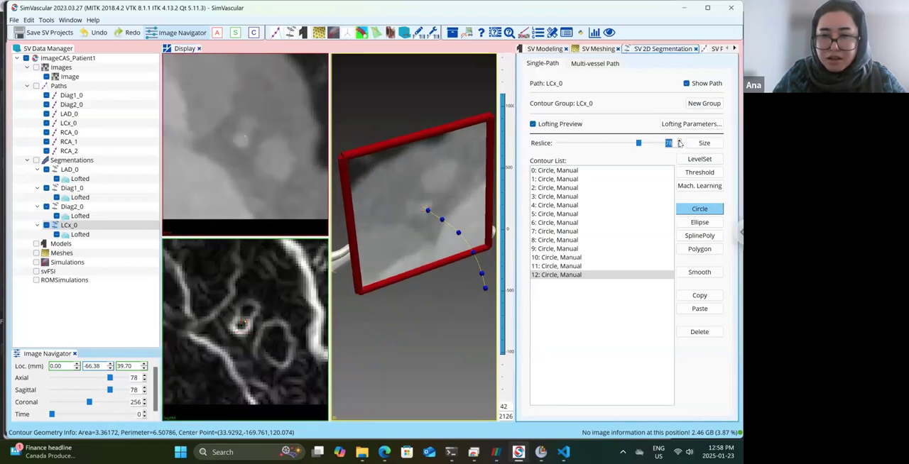
{"action": "left_click", "coordinate": [680, 141]}
{"action": "left_click", "coordinate": [679, 142]}
{"action": "left_click", "coordinate": [680, 142]}
{"action": "left_click", "coordinate": [680, 141]}
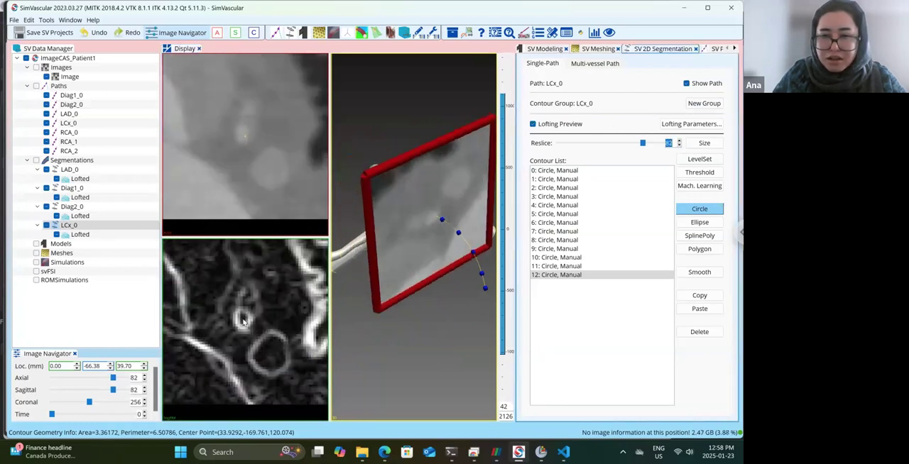
{"action": "left_click", "coordinate": [243, 314]}
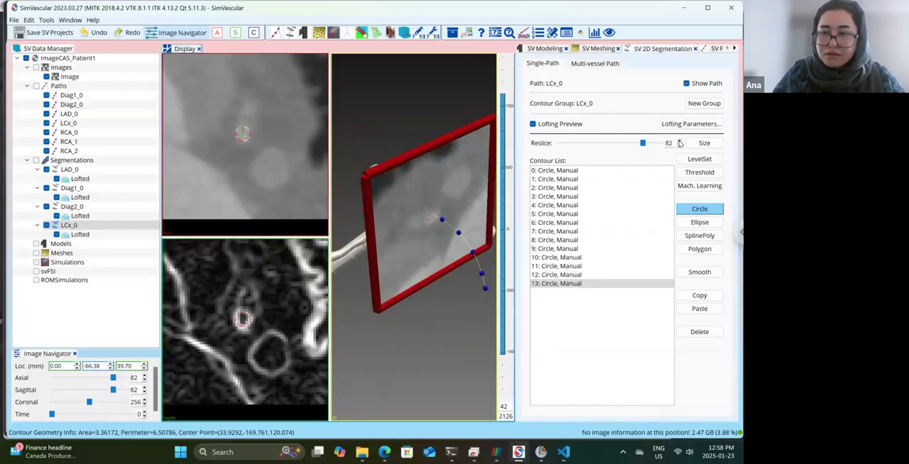
Draw circle contours around the LCx_0 lumen at reslices 87 and 91.
{"action": "left_click", "coordinate": [680, 141]}
{"action": "left_click", "coordinate": [680, 142]}
{"action": "left_click", "coordinate": [680, 142]}
{"action": "left_click", "coordinate": [680, 142]}
{"action": "left_click", "coordinate": [679, 141]}
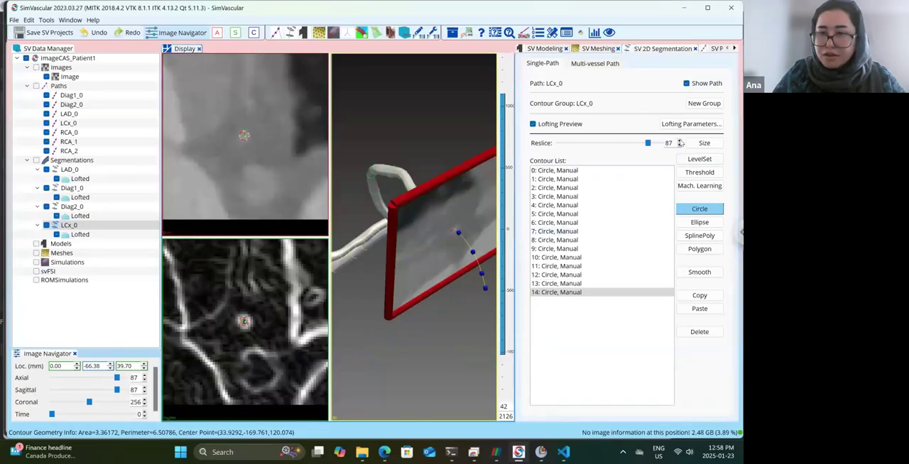
{"action": "left_click", "coordinate": [680, 141]}
{"action": "left_click", "coordinate": [680, 141]}
{"action": "left_click", "coordinate": [679, 140]}
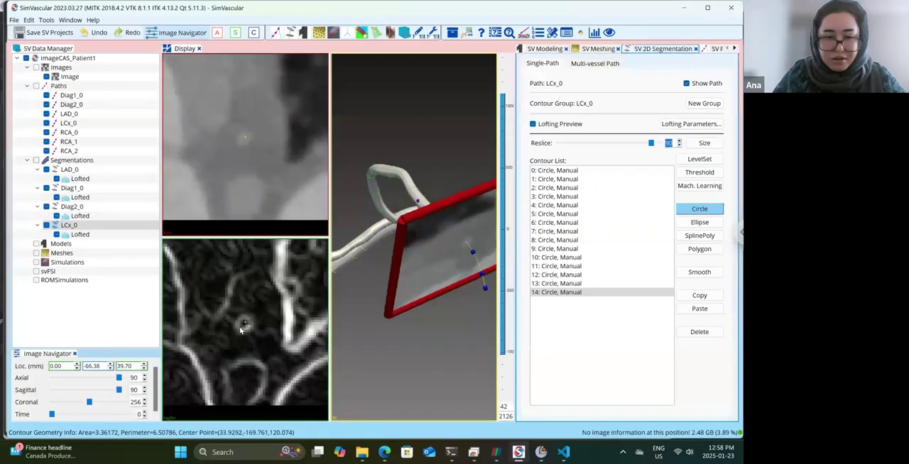
{"action": "left_click", "coordinate": [679, 140]}
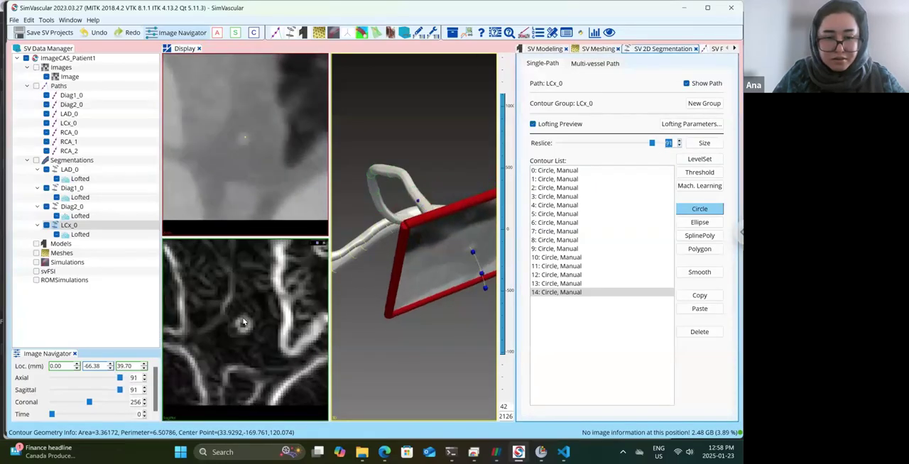
{"action": "left_click", "coordinate": [243, 322]}
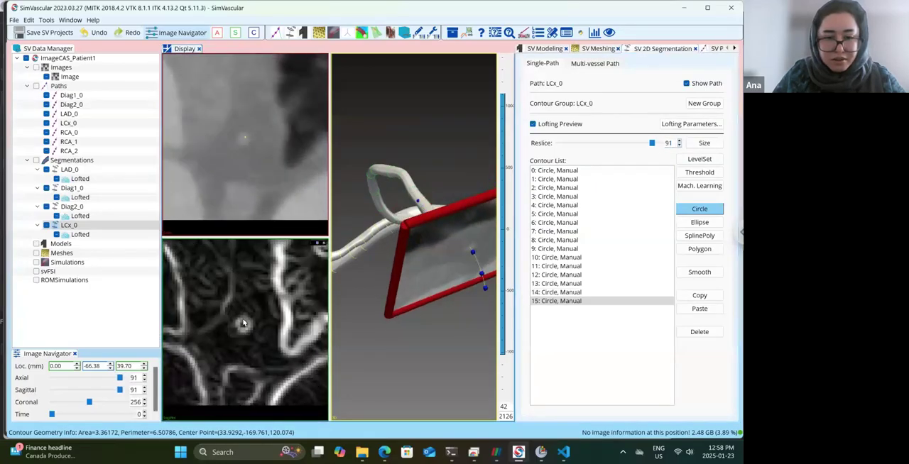
Draw circle contours around the LCx_0 lumen at reslices 95 and 100.
{"action": "left_click", "coordinate": [679, 141]}
{"action": "left_click", "coordinate": [679, 140]}
{"action": "left_click", "coordinate": [679, 141]}
{"action": "left_click", "coordinate": [680, 140]}
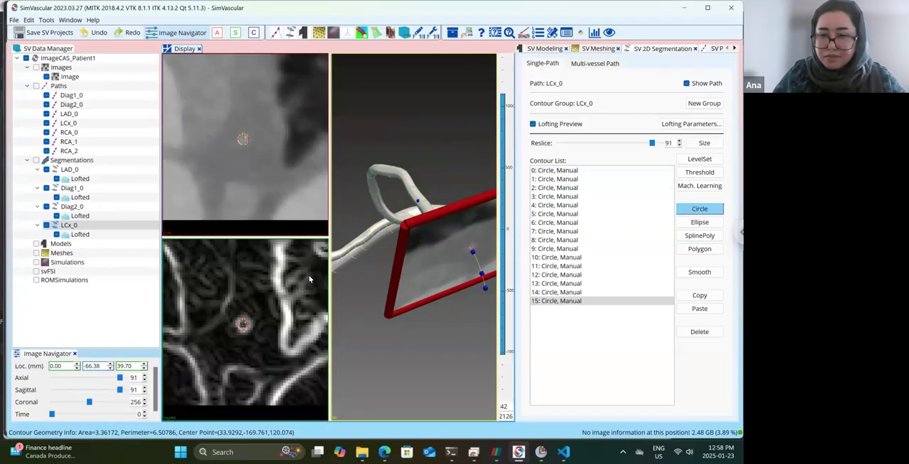
{"action": "left_click", "coordinate": [243, 327]}
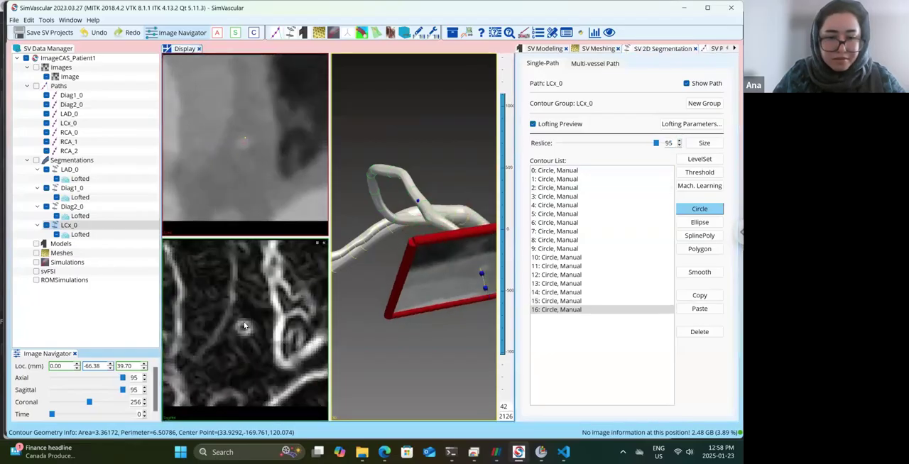
{"action": "left_click", "coordinate": [680, 140]}
{"action": "left_click", "coordinate": [680, 141]}
{"action": "left_click", "coordinate": [680, 141]}
{"action": "left_click", "coordinate": [679, 140]}
{"action": "left_click", "coordinate": [680, 141]}
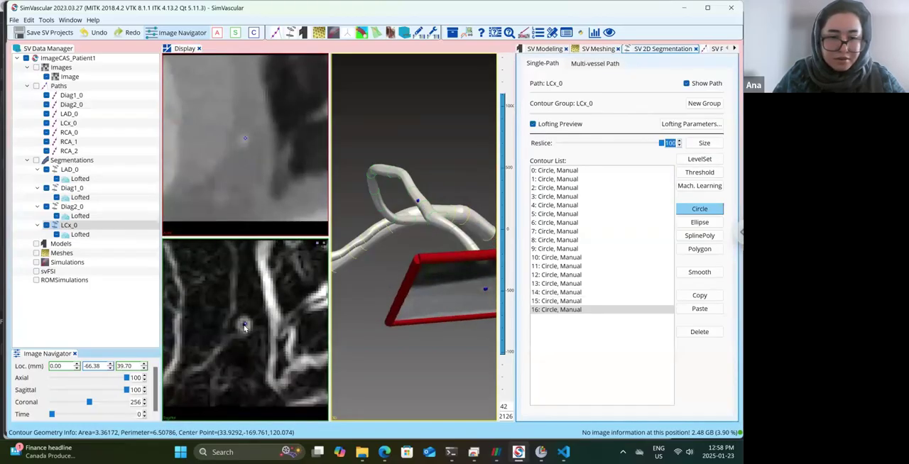
{"action": "left_click", "coordinate": [244, 323]}
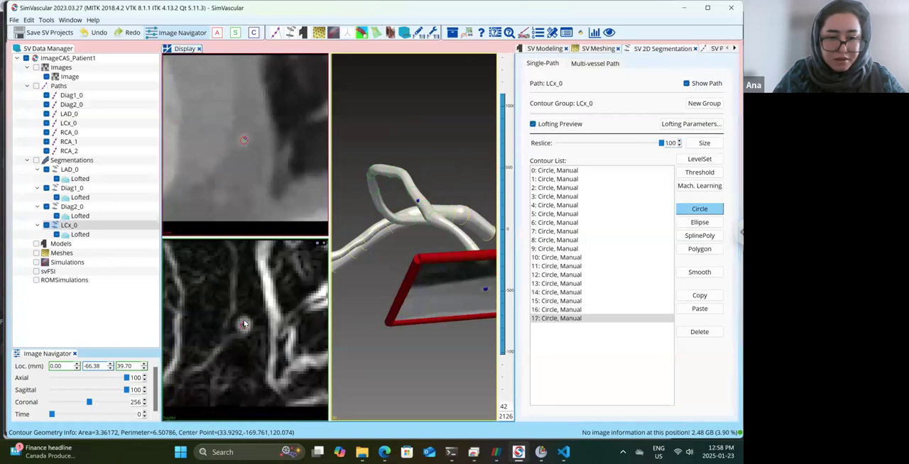
Go back from reslice 100 of LCx_0 and draw a circle contour around the lumen at reslice 93.
{"action": "left_click_drag", "start_coordinate": [443, 217], "coordinate": [649, 166]}
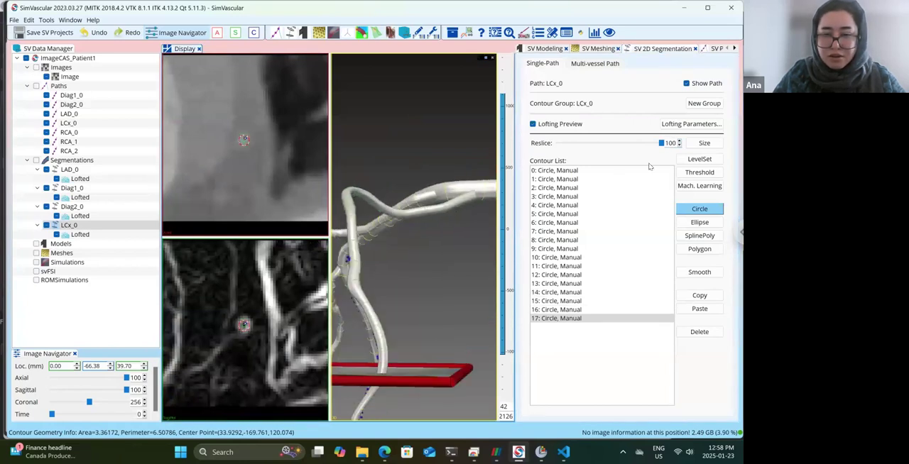
{"action": "left_click", "coordinate": [680, 145]}
{"action": "left_click", "coordinate": [679, 146]}
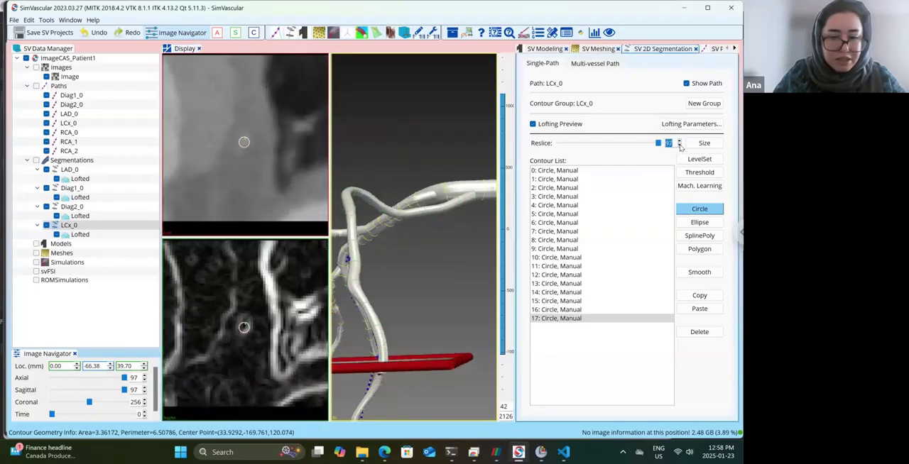
{"action": "left_click", "coordinate": [679, 145]}
{"action": "left_click", "coordinate": [679, 146]}
{"action": "left_click", "coordinate": [680, 145]}
{"action": "left_click", "coordinate": [679, 146]}
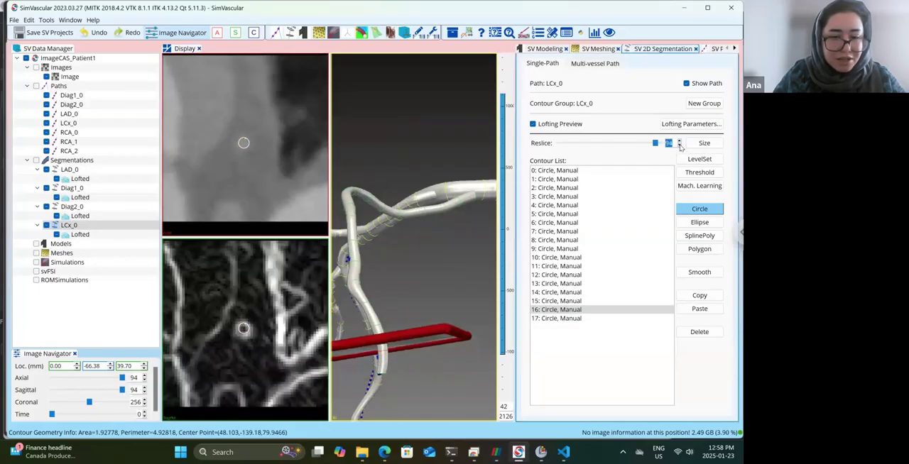
{"action": "left_click", "coordinate": [680, 145]}
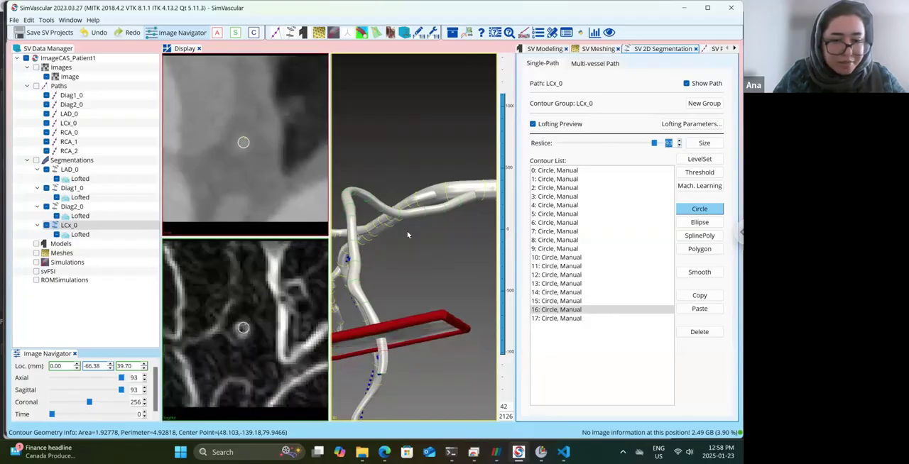
{"action": "left_click", "coordinate": [243, 329]}
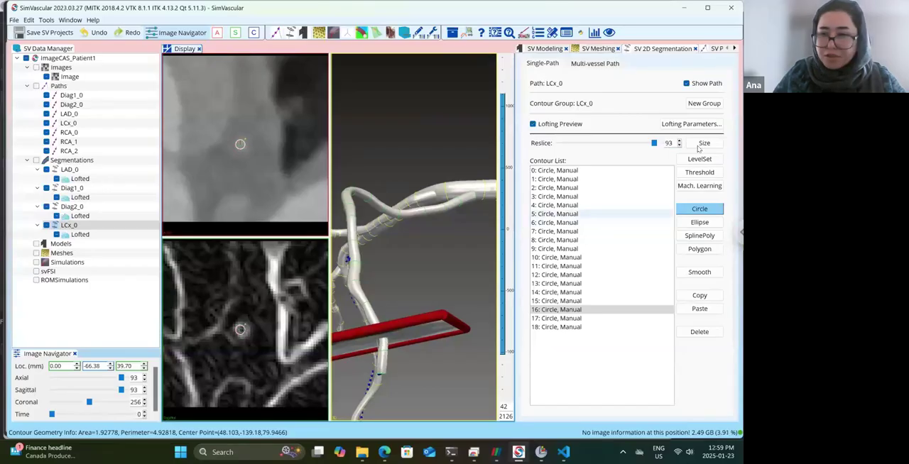
Compare the LCx_0 cross-sections between reslices 89 and 83 and draw a circle contour around the lumen at reslice 85.
{"action": "scroll", "coordinate": [680, 147], "scroll_direction": "down", "scroll_amount": 4}
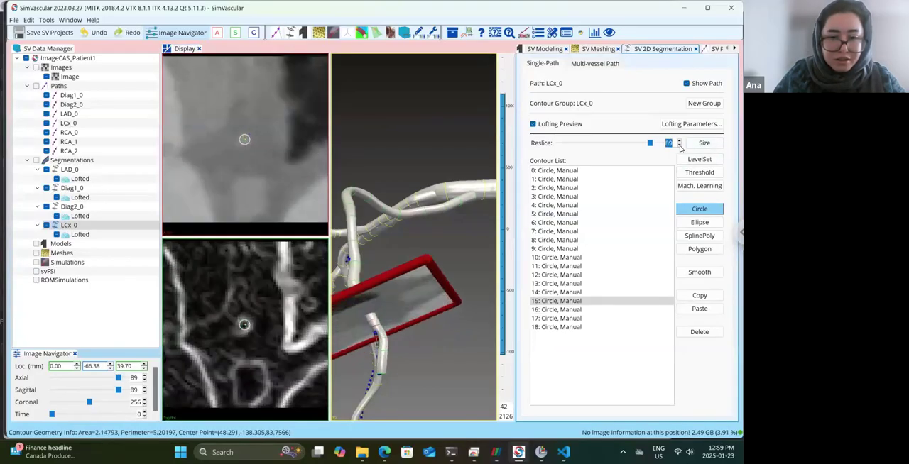
{"action": "scroll", "coordinate": [679, 147], "scroll_direction": "down", "scroll_amount": 5}
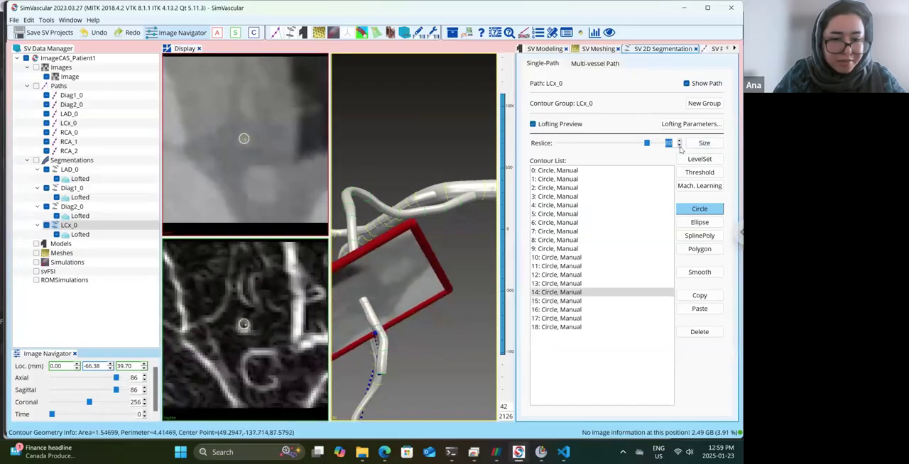
{"action": "scroll", "coordinate": [680, 147], "scroll_direction": "down", "scroll_amount": 1}
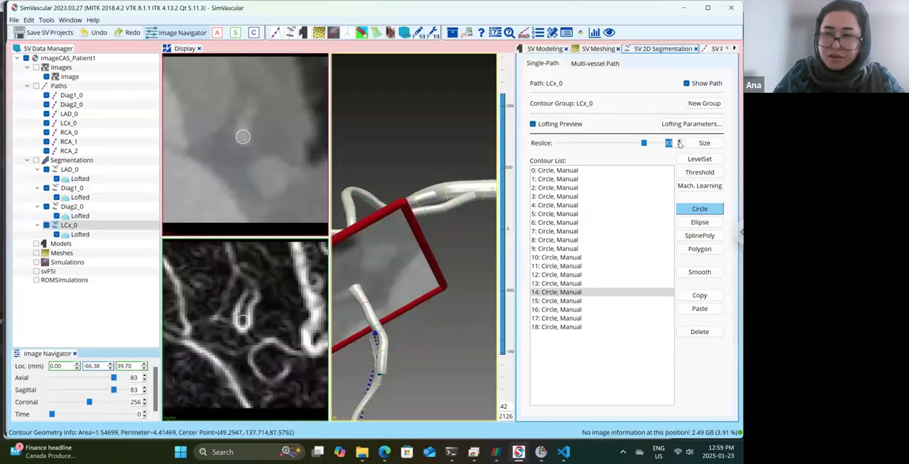
{"action": "scroll", "coordinate": [679, 143], "scroll_direction": "up", "scroll_amount": 1}
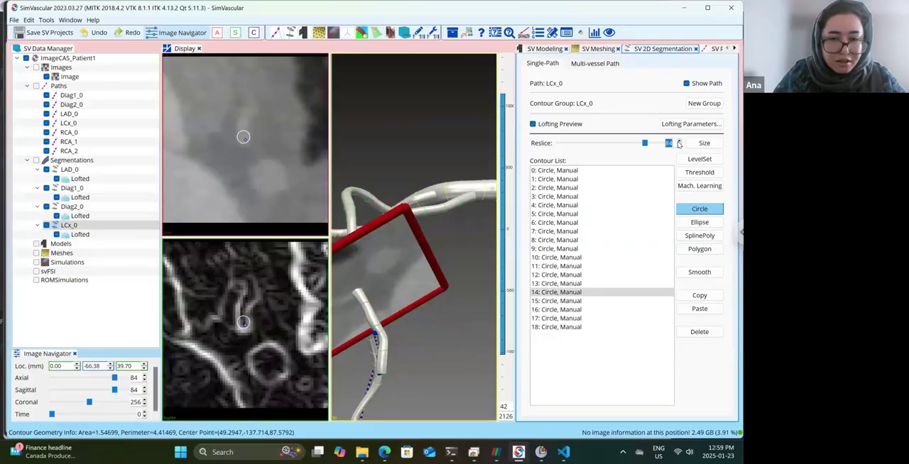
{"action": "scroll", "coordinate": [679, 143], "scroll_direction": "up", "scroll_amount": 1}
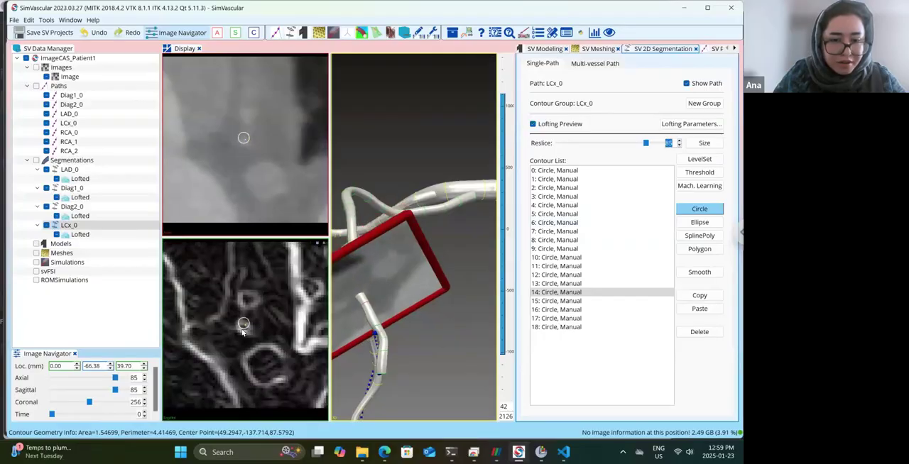
{"action": "left_click", "coordinate": [242, 325]}
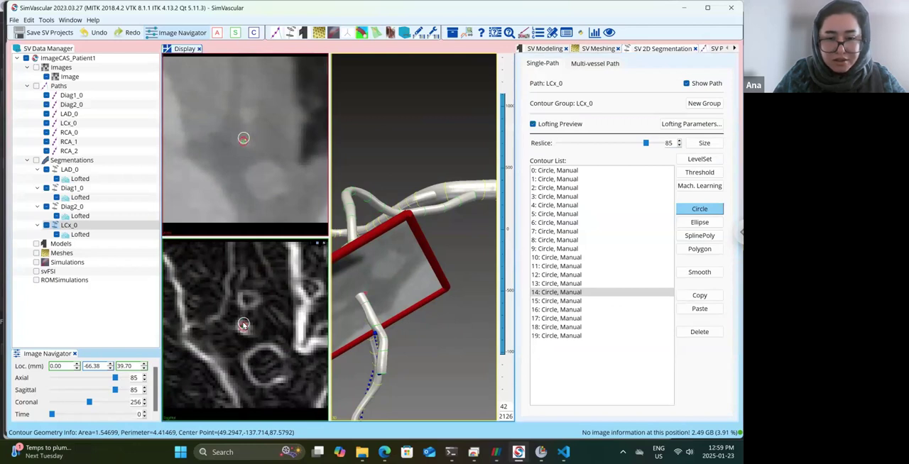
Check the LCx_0 contours and loft against the vessel lumen from reslice 85 back to reslice 10.
{"action": "left_click", "coordinate": [679, 146]}
{"action": "left_click", "coordinate": [679, 147]}
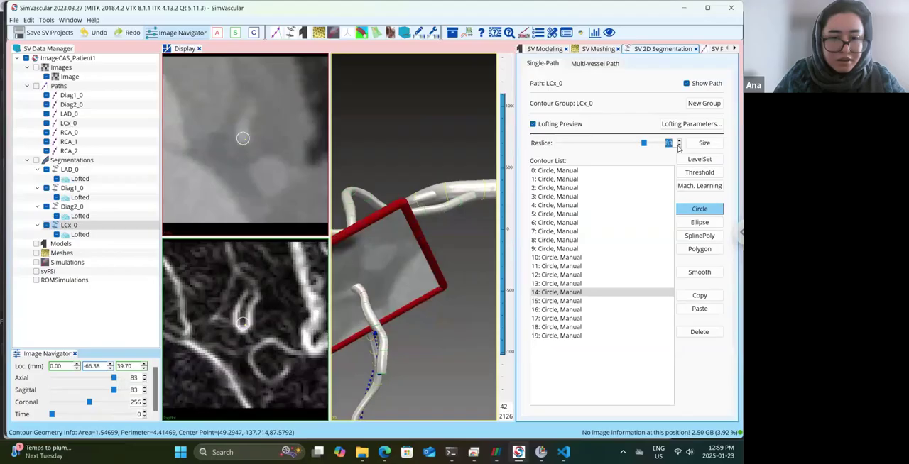
{"action": "left_click", "coordinate": [679, 146]}
{"action": "left_click", "coordinate": [678, 147]}
{"action": "left_click", "coordinate": [679, 146]}
{"action": "left_click", "coordinate": [679, 146]}
{"action": "left_click", "coordinate": [679, 147]}
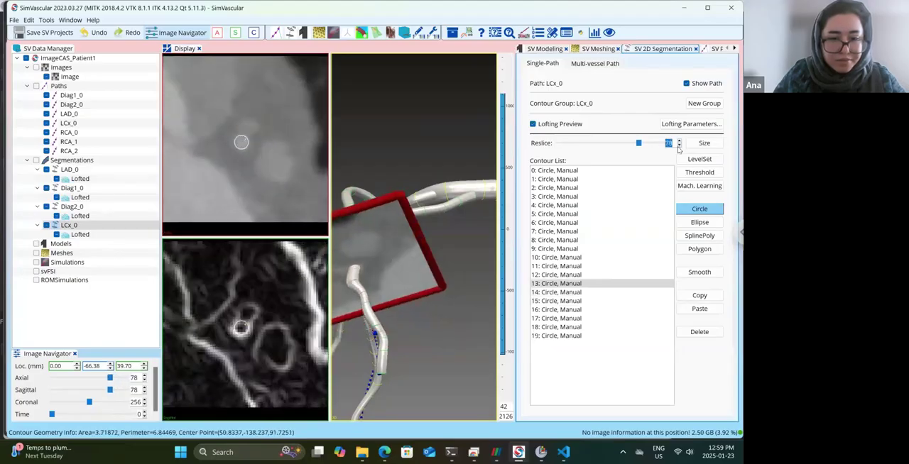
{"action": "left_click", "coordinate": [679, 146]}
{"action": "left_click", "coordinate": [679, 146]}
{"action": "left_click", "coordinate": [679, 146]}
{"action": "left_click", "coordinate": [679, 147]}
{"action": "left_click", "coordinate": [679, 147]}
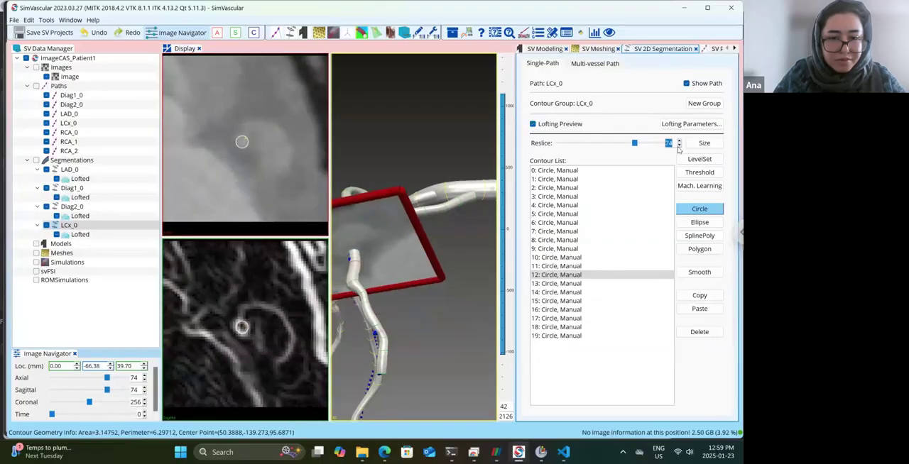
{"action": "left_click", "coordinate": [679, 146]}
{"action": "left_click", "coordinate": [679, 146]}
{"action": "left_click", "coordinate": [679, 146]}
{"action": "left_click", "coordinate": [679, 146]}
{"action": "left_click", "coordinate": [679, 146]}
{"action": "left_click", "coordinate": [679, 146]}
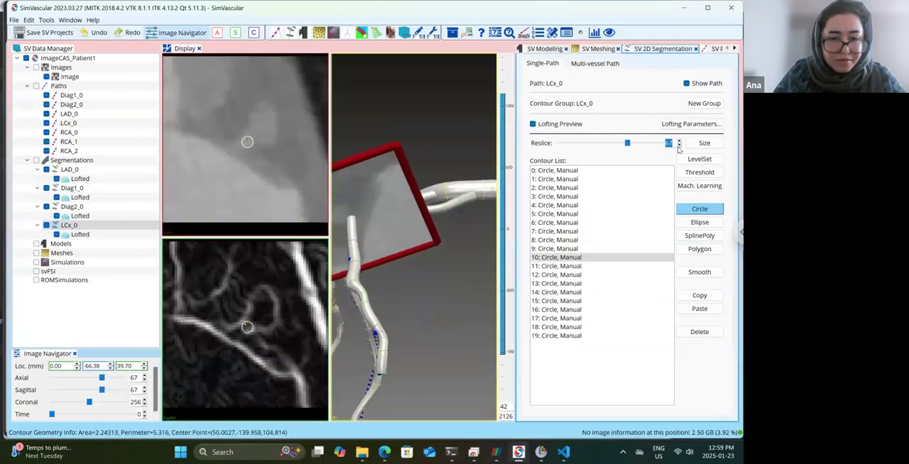
{"action": "left_click", "coordinate": [679, 147]}
{"action": "left_click", "coordinate": [679, 147]}
{"action": "left_click", "coordinate": [679, 146]}
{"action": "left_click", "coordinate": [678, 146]}
{"action": "left_click", "coordinate": [679, 146]}
{"action": "left_click", "coordinate": [679, 146]}
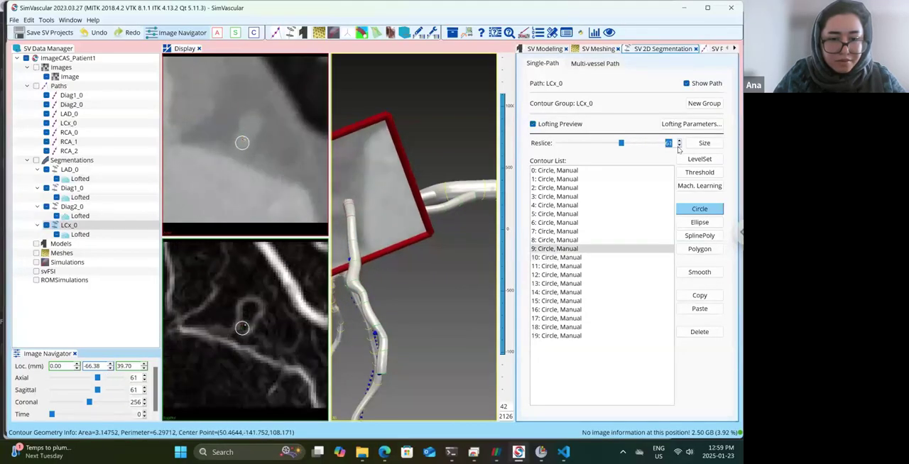
{"action": "left_click", "coordinate": [678, 146]}
{"action": "left_click", "coordinate": [679, 147]}
{"action": "left_click", "coordinate": [679, 146]}
{"action": "left_click", "coordinate": [679, 146]}
{"action": "left_click", "coordinate": [679, 146]}
{"action": "left_click", "coordinate": [678, 147]}
{"action": "left_click", "coordinate": [679, 146]}
{"action": "left_click", "coordinate": [679, 146]}
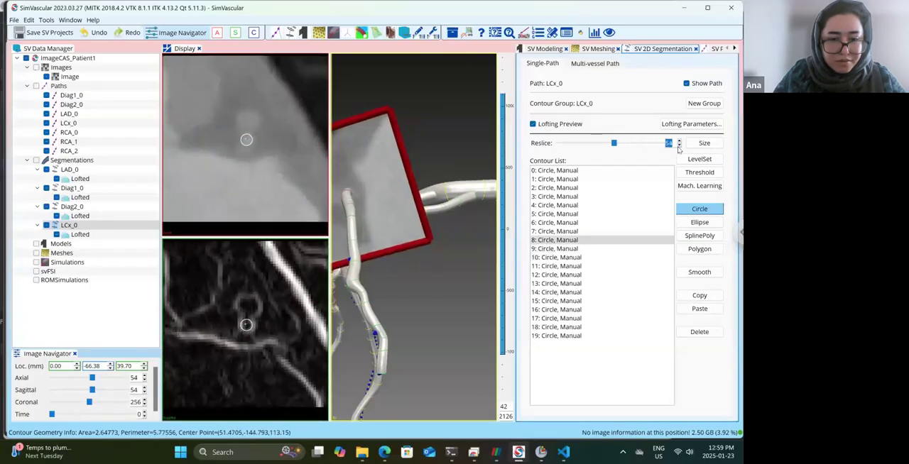
{"action": "left_click", "coordinate": [679, 146]}
{"action": "left_click", "coordinate": [678, 147]}
{"action": "left_click", "coordinate": [679, 146]}
{"action": "left_click", "coordinate": [679, 146]}
{"action": "left_click", "coordinate": [679, 147]}
{"action": "left_click", "coordinate": [678, 147]}
{"action": "left_click", "coordinate": [679, 146]}
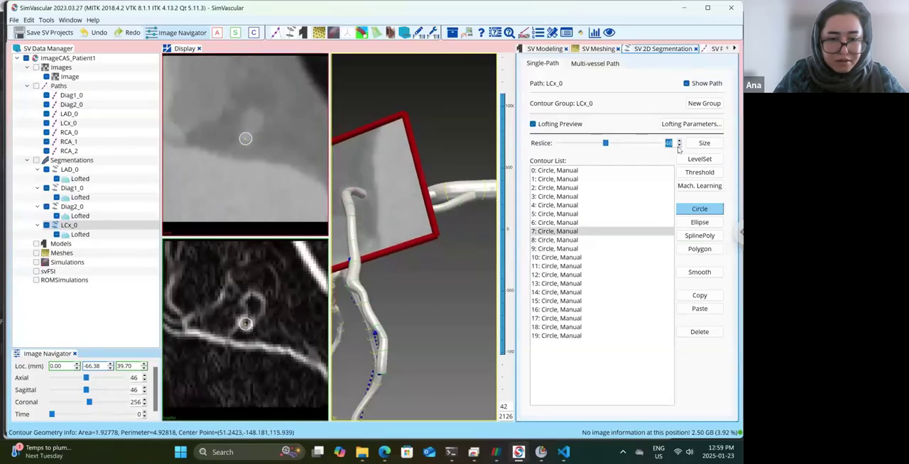
{"action": "left_click", "coordinate": [679, 146]}
{"action": "left_click", "coordinate": [679, 146]}
{"action": "left_click", "coordinate": [679, 146]}
{"action": "left_click", "coordinate": [679, 146]}
{"action": "left_click", "coordinate": [679, 146]}
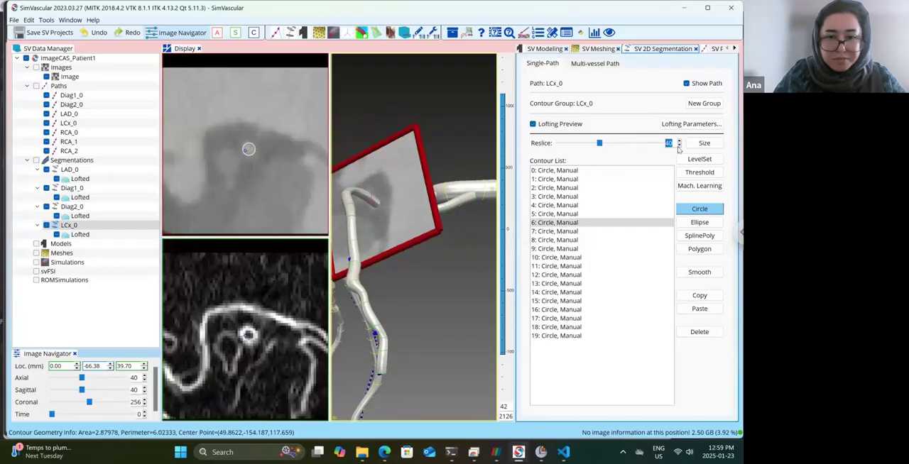
{"action": "left_click", "coordinate": [679, 146]}
{"action": "left_click", "coordinate": [679, 146]}
{"action": "left_click", "coordinate": [679, 146]}
{"action": "left_click", "coordinate": [679, 146]}
{"action": "left_click", "coordinate": [678, 146]}
{"action": "left_click", "coordinate": [679, 147]}
{"action": "left_click", "coordinate": [679, 146]}
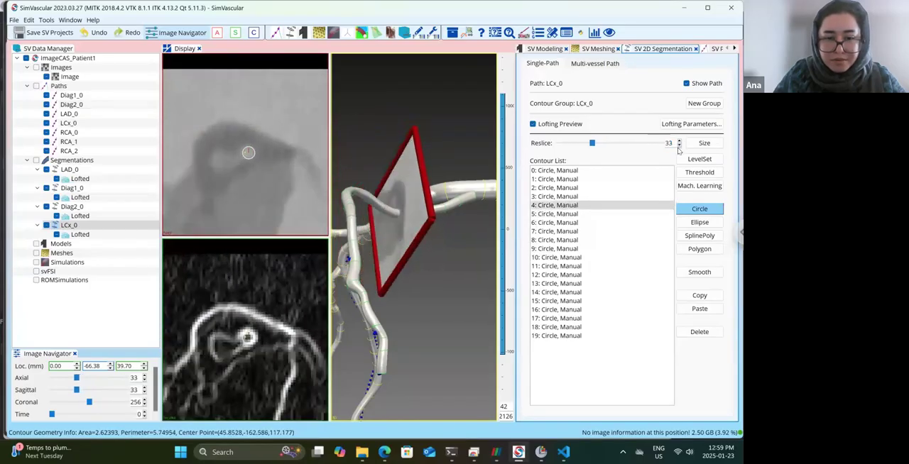
{"action": "left_click", "coordinate": [679, 147]}
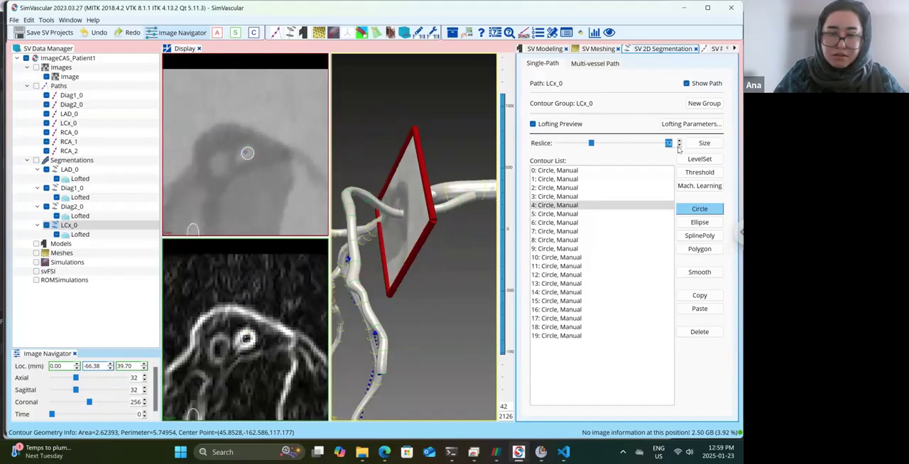
{"action": "left_click", "coordinate": [678, 146]}
{"action": "left_click", "coordinate": [679, 146]}
{"action": "left_click", "coordinate": [679, 146]}
{"action": "left_click", "coordinate": [679, 146]}
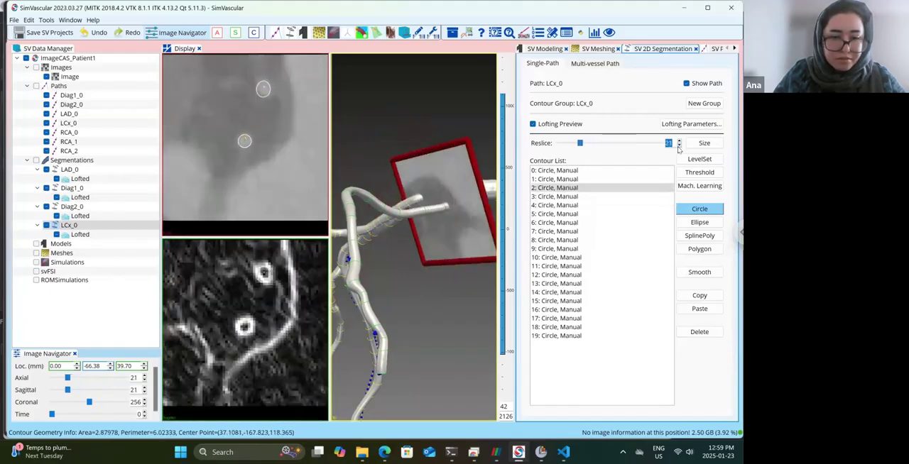
{"action": "left_click", "coordinate": [679, 146]}
{"action": "left_click", "coordinate": [679, 147]}
{"action": "left_click", "coordinate": [679, 146]}
{"action": "left_click", "coordinate": [679, 146]}
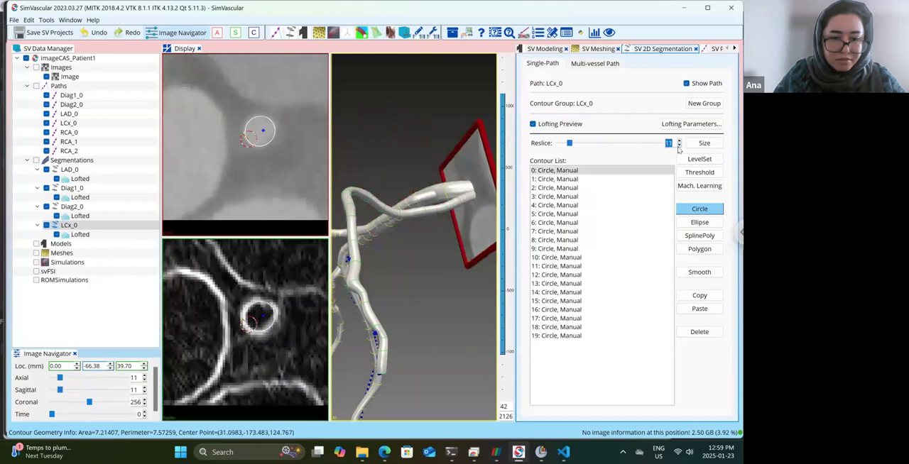
{"action": "left_click", "coordinate": [678, 147]}
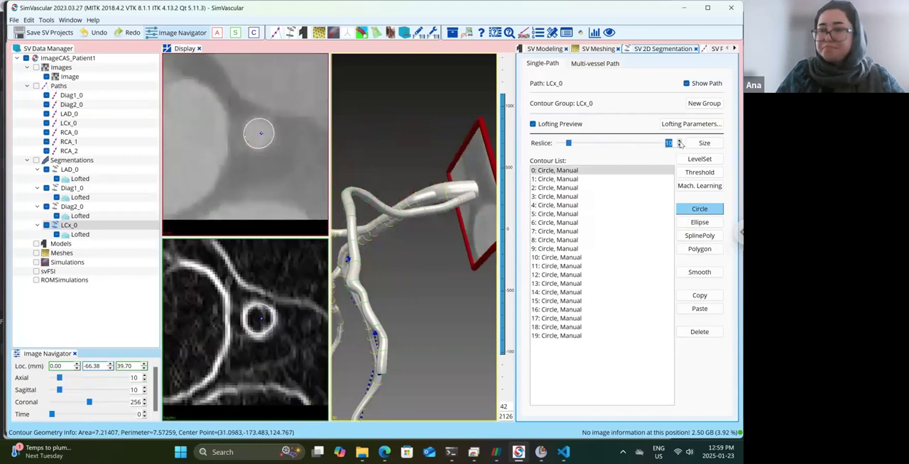
{"action": "left_click", "coordinate": [680, 141]}
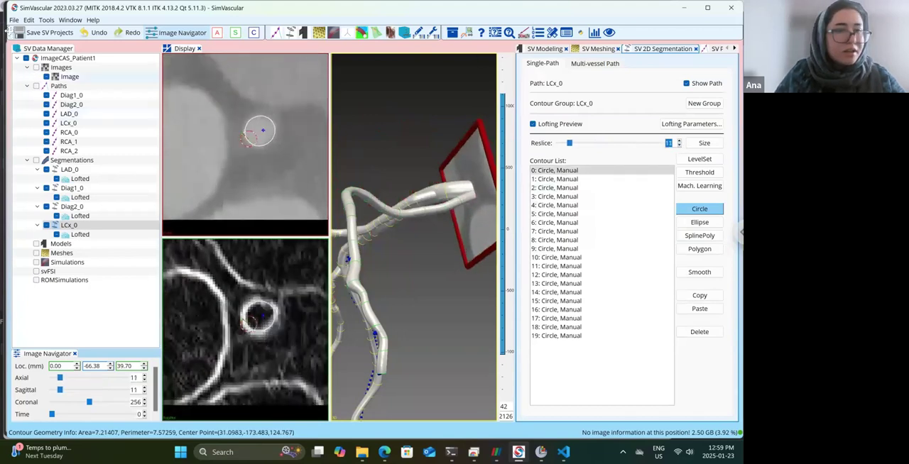
Save the project with the added LCx_0 contours and look over the lofted coronary tree in 3D.
{"action": "left_click", "coordinate": [28, 34]}
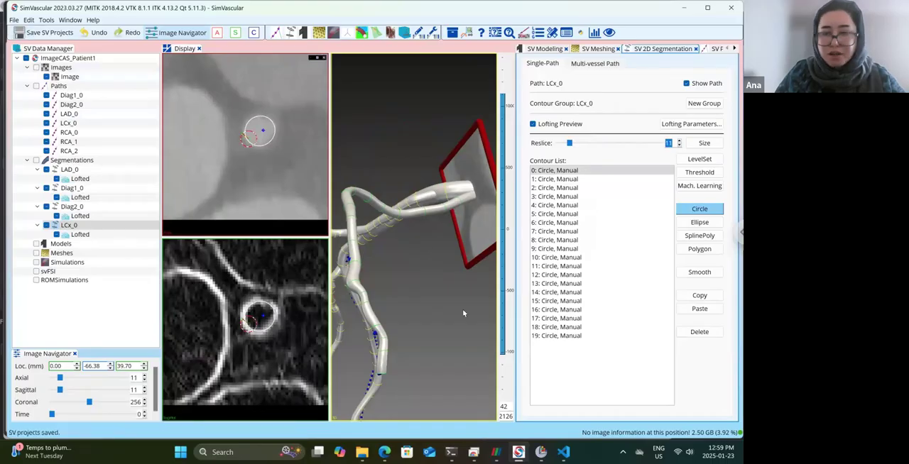
{"action": "left_click_drag", "start_coordinate": [462, 309], "coordinate": [404, 354]}
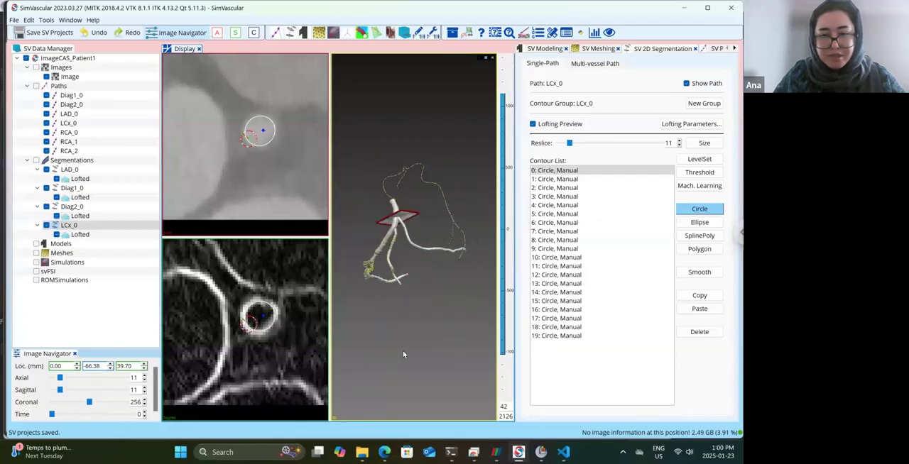
Create a new PolyData model named Patient1 under Models.
{"action": "right_click", "coordinate": [61, 245]}
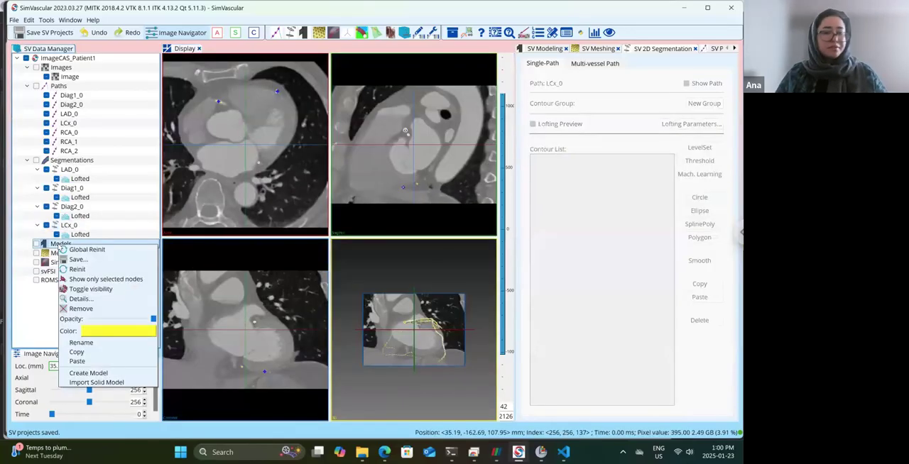
{"action": "left_click", "coordinate": [112, 374]}
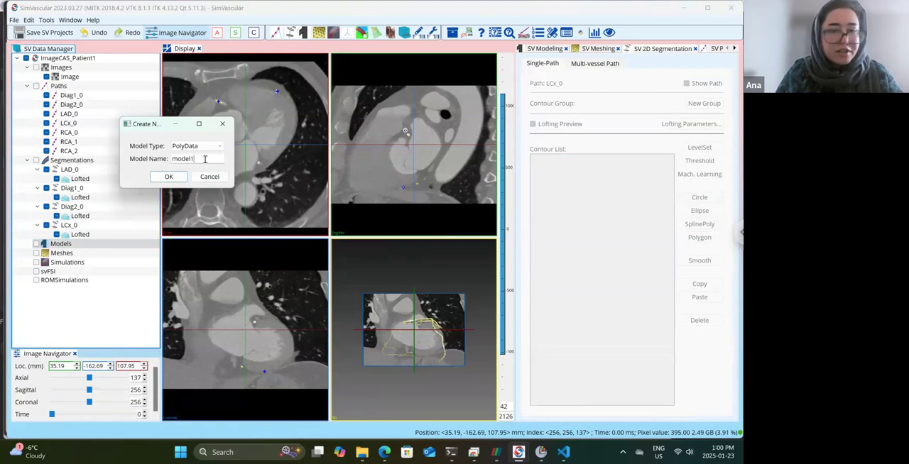
{"action": "key", "text": "BackSpace"}
{"action": "key", "text": "BackSpace"}
{"action": "key", "text": "BackSpace"}
{"action": "key", "text": "BackSpace"}
{"action": "key", "text": "BackSpace"}
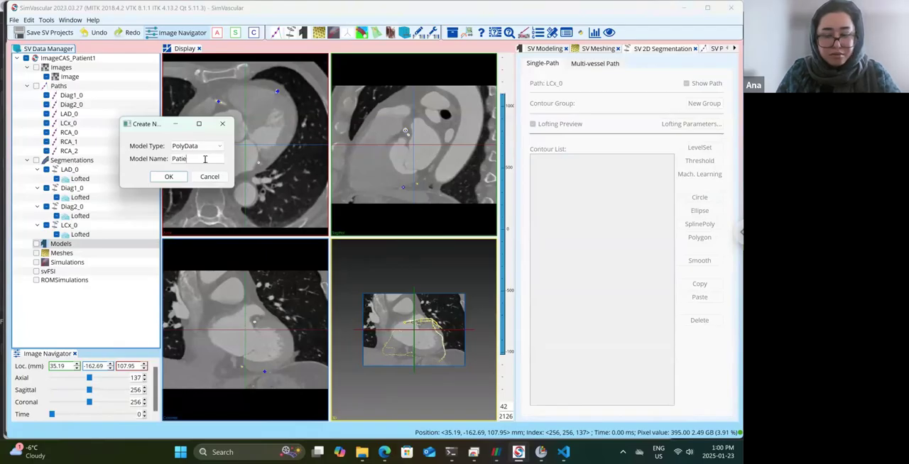
{"action": "left_click", "coordinate": [169, 177]}
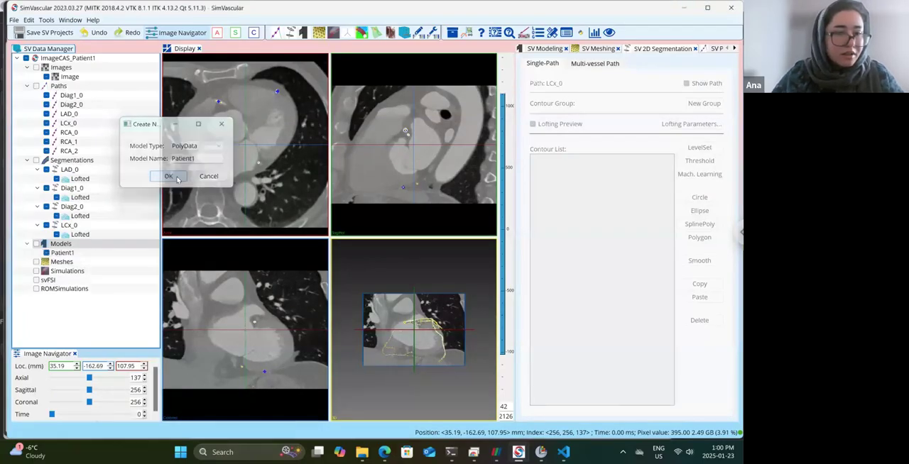
Open the Patient1 model and choose the LAD_0, Diag1_0, Diag2_0 and LCx_0 segmentations for creating its solid model.
{"action": "double_click", "coordinate": [62, 253]}
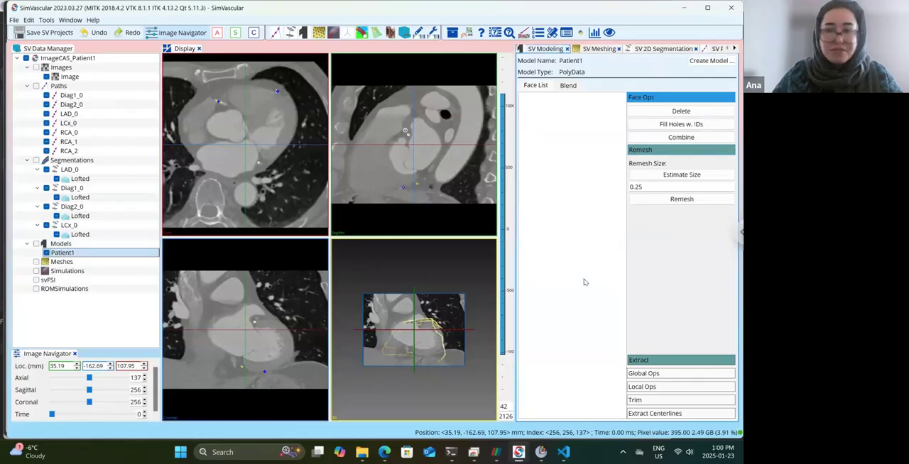
{"action": "left_click", "coordinate": [700, 61]}
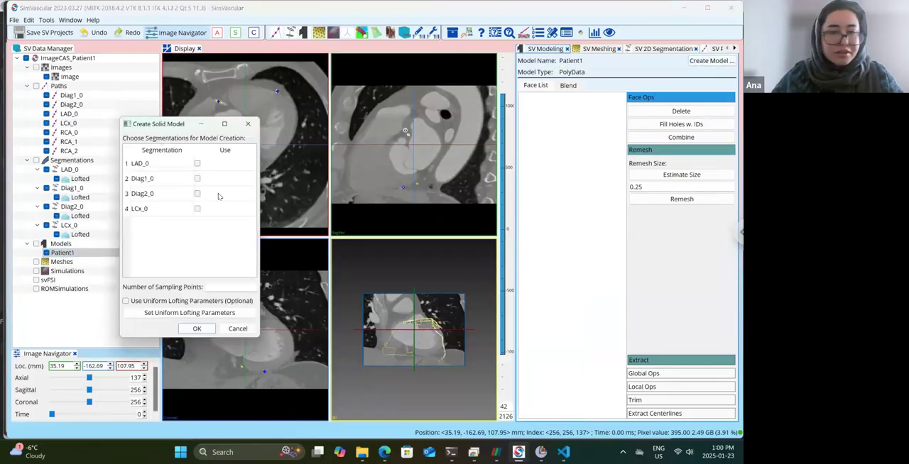
{"action": "left_click", "coordinate": [198, 164]}
{"action": "left_click", "coordinate": [198, 179]}
{"action": "left_click", "coordinate": [198, 194]}
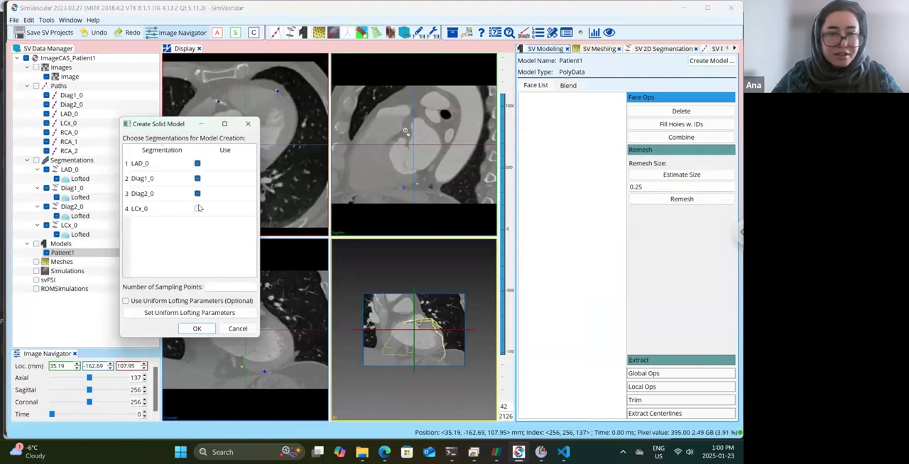
{"action": "left_click", "coordinate": [199, 209]}
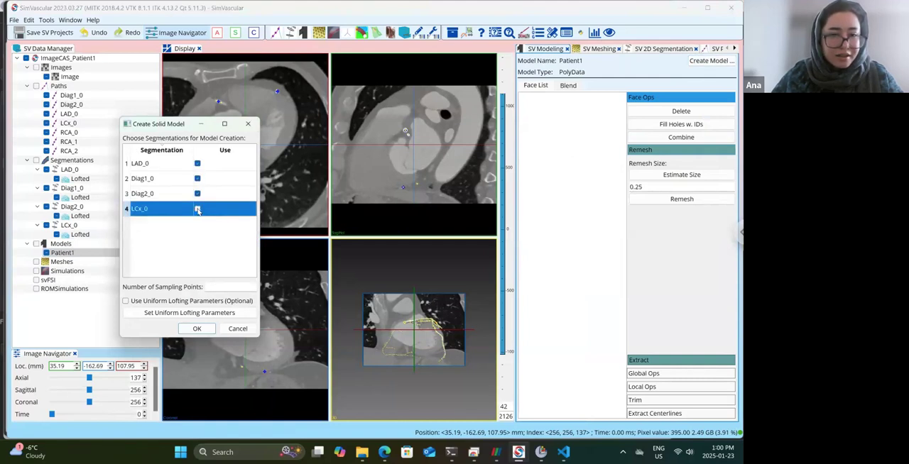
Build the Patient1 solid model from the four chosen segmentations and show it in 3D with the segmentations and lofts hidden.
{"action": "left_click", "coordinate": [202, 330]}
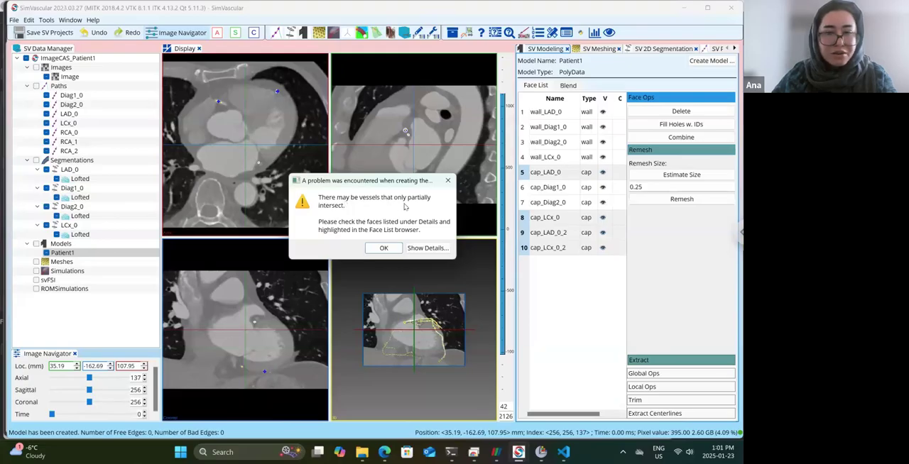
{"action": "left_click", "coordinate": [383, 248]}
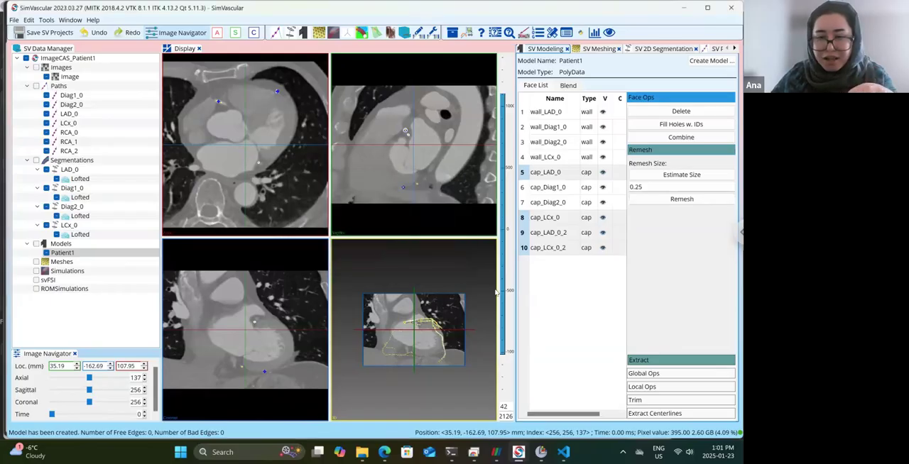
{"action": "left_click_drag", "start_coordinate": [474, 289], "coordinate": [497, 293]}
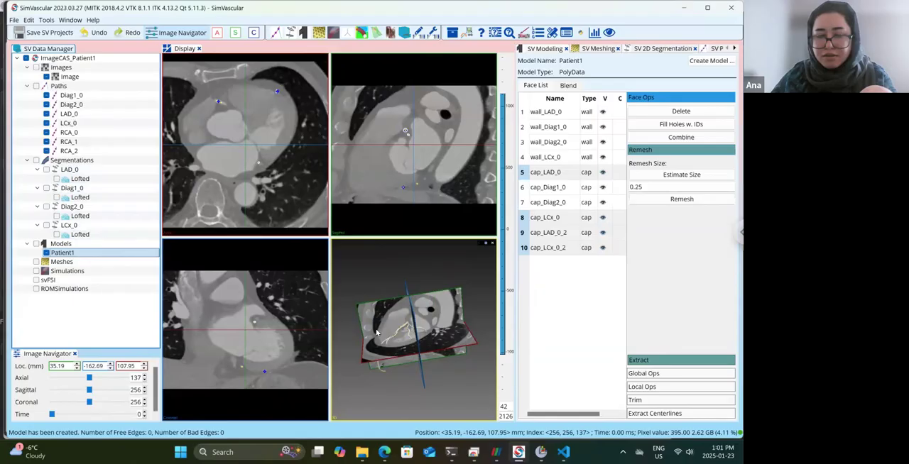
{"action": "left_click_drag", "start_coordinate": [376, 333], "coordinate": [481, 217]}
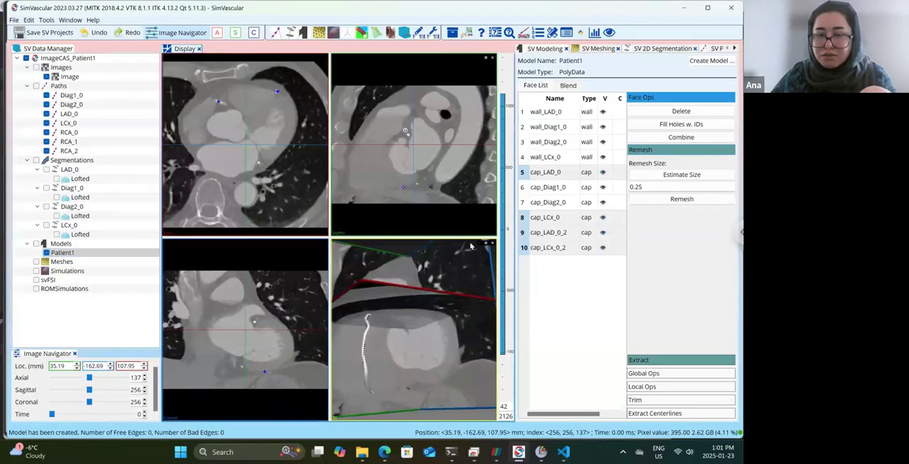
Highlight the LAD_0, Diag1_0, Diag2_0 and LCx_0 wall faces one after another and check each in the 3D view.
{"action": "left_click", "coordinate": [566, 113]}
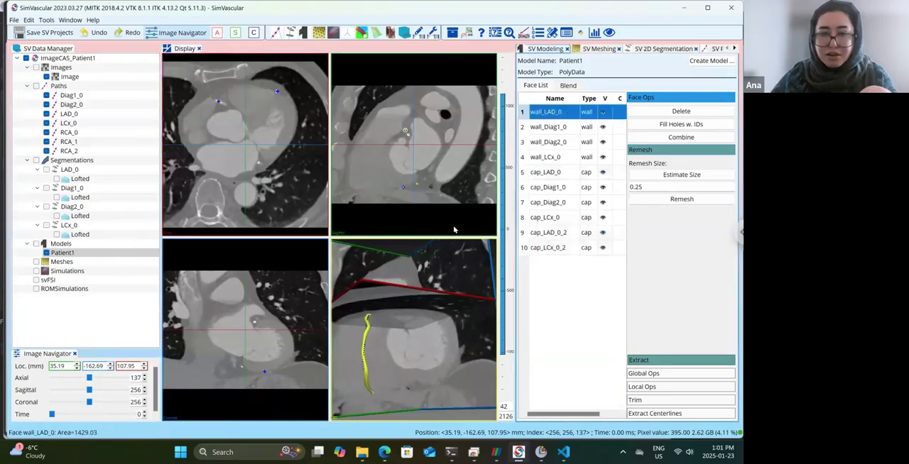
{"action": "left_click_drag", "start_coordinate": [428, 279], "coordinate": [430, 361]}
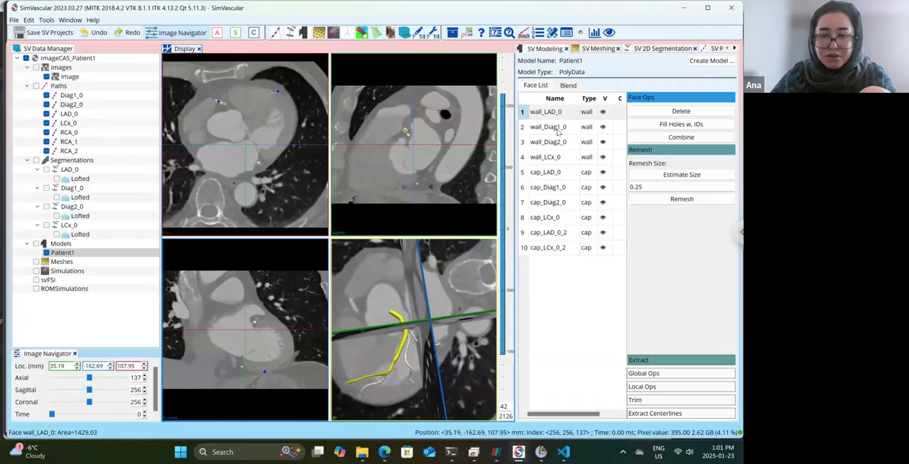
{"action": "left_click", "coordinate": [557, 131]}
{"action": "left_click", "coordinate": [558, 145]}
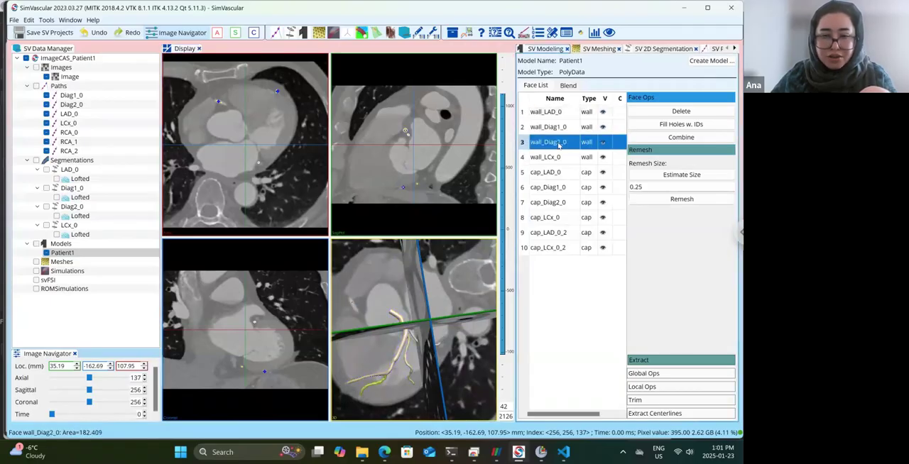
{"action": "left_click_drag", "start_coordinate": [400, 294], "coordinate": [440, 339]}
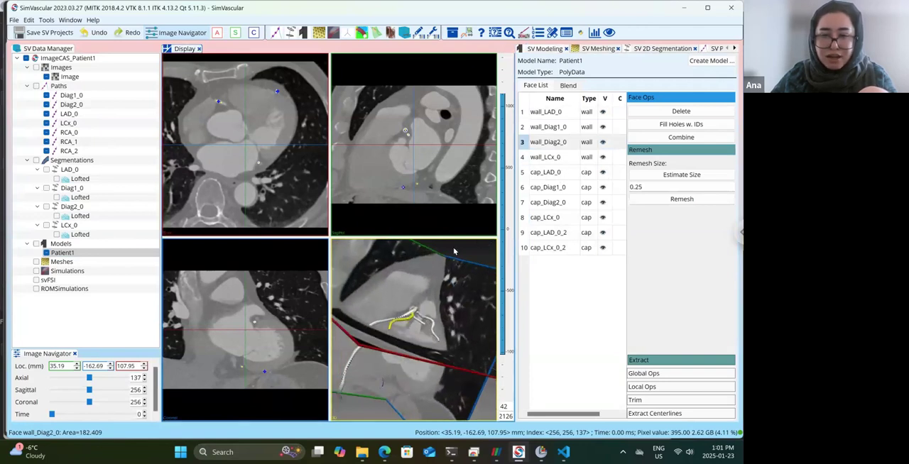
{"action": "left_click_drag", "start_coordinate": [407, 309], "coordinate": [479, 243]}
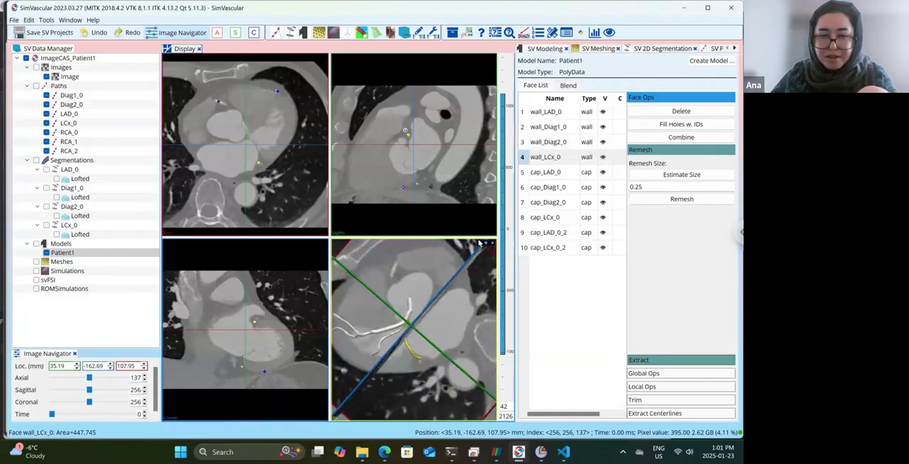
Hide the crosshair image planes in the 3D view so that only the vessel model and paths are displayed.
{"action": "left_click", "coordinate": [481, 245]}
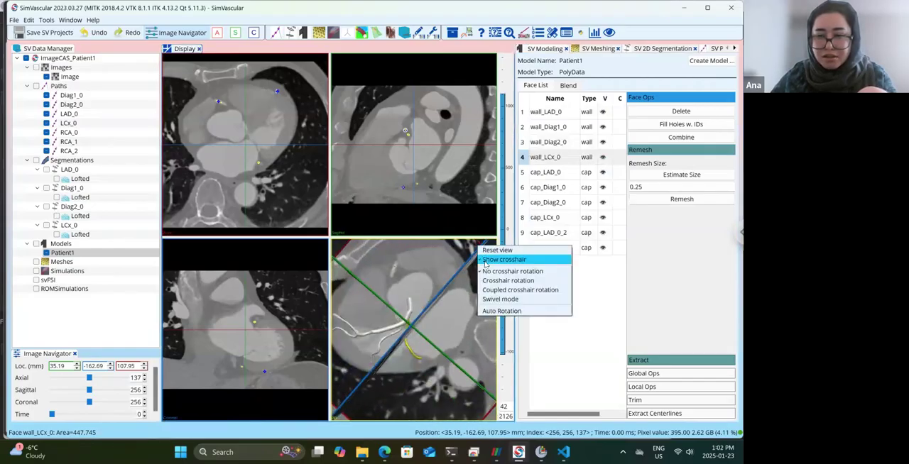
{"action": "left_click", "coordinate": [497, 258]}
{"action": "left_click_drag", "start_coordinate": [465, 297], "coordinate": [384, 337]}
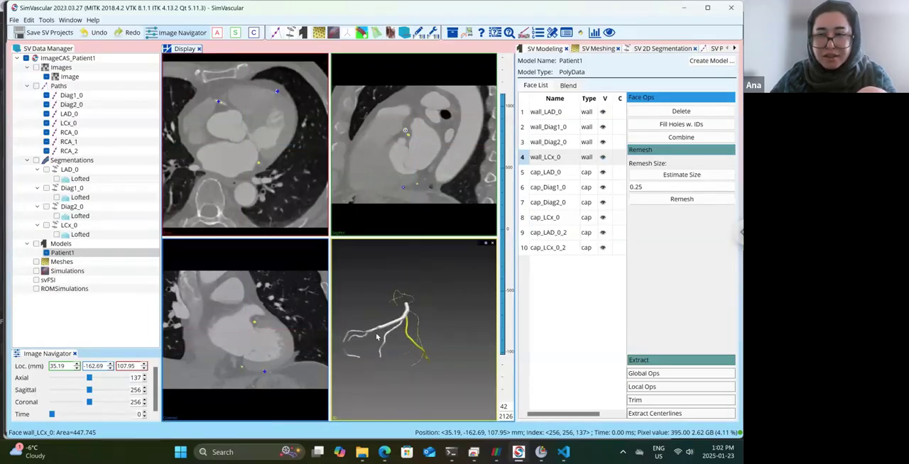
Highlight the cap_LAD_0 face and examine where it lies on the LAD branch.
{"action": "left_click", "coordinate": [544, 173]}
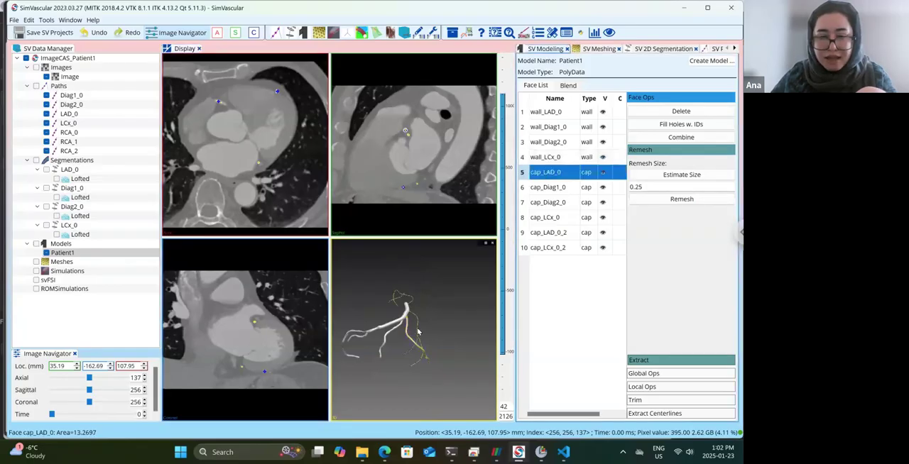
{"action": "left_click_drag", "start_coordinate": [418, 331], "coordinate": [422, 405]}
{"action": "scroll", "coordinate": [415, 371], "scroll_direction": "up", "scroll_amount": 6}
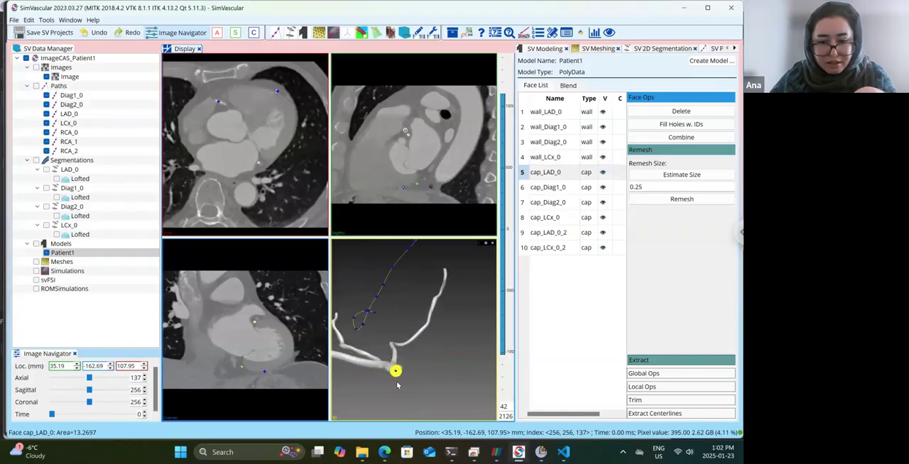
{"action": "mouse_move", "coordinate": [400, 378]}
{"action": "left_mouse_down"}
{"action": "mouse_move", "coordinate": [402, 319]}
{"action": "mouse_move", "coordinate": [391, 367]}
{"action": "left_mouse_up"}
{"action": "left_click_drag", "start_coordinate": [399, 293], "coordinate": [462, 305]}
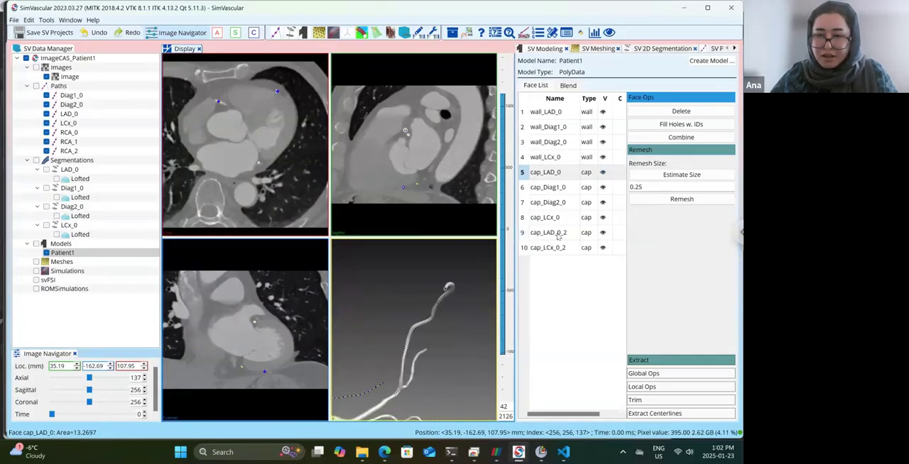
Highlight the cap_LAD_0_2 face, check its vessel end and examine the junction between the LAD and LCx branches up close.
{"action": "left_click", "coordinate": [558, 236]}
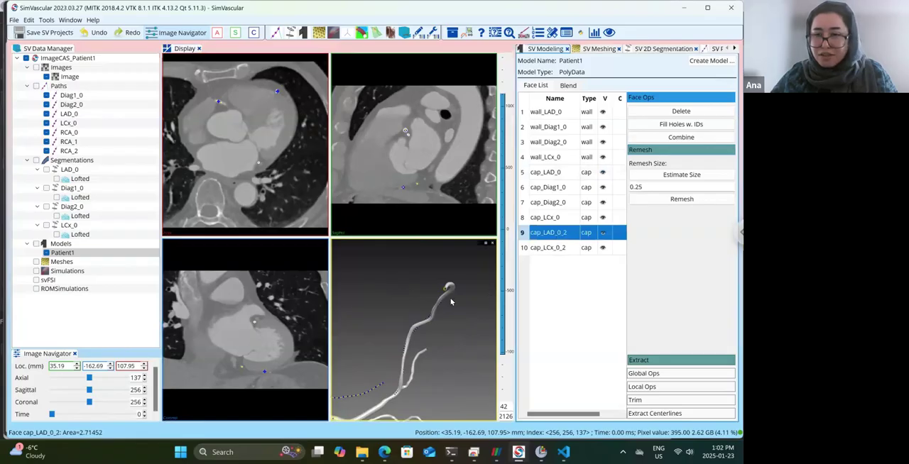
{"action": "left_click_drag", "start_coordinate": [456, 302], "coordinate": [418, 312]}
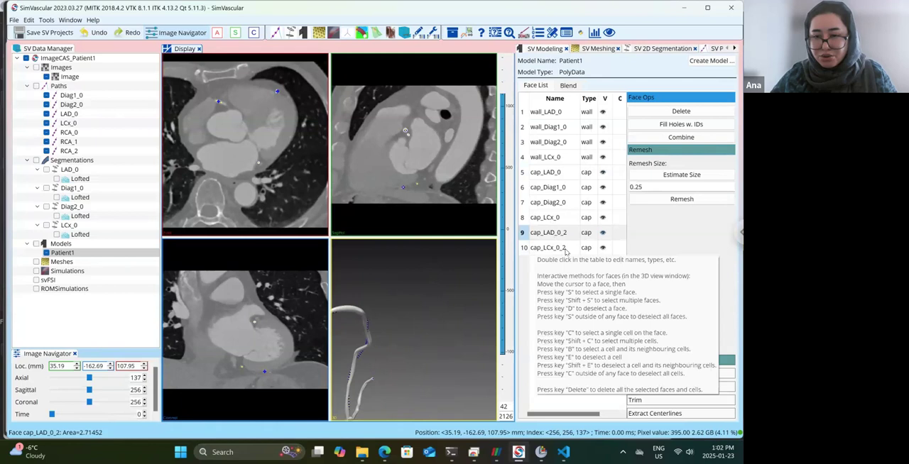
{"action": "left_click_drag", "start_coordinate": [429, 393], "coordinate": [393, 340]}
{"action": "left_click_drag", "start_coordinate": [479, 312], "coordinate": [384, 326]}
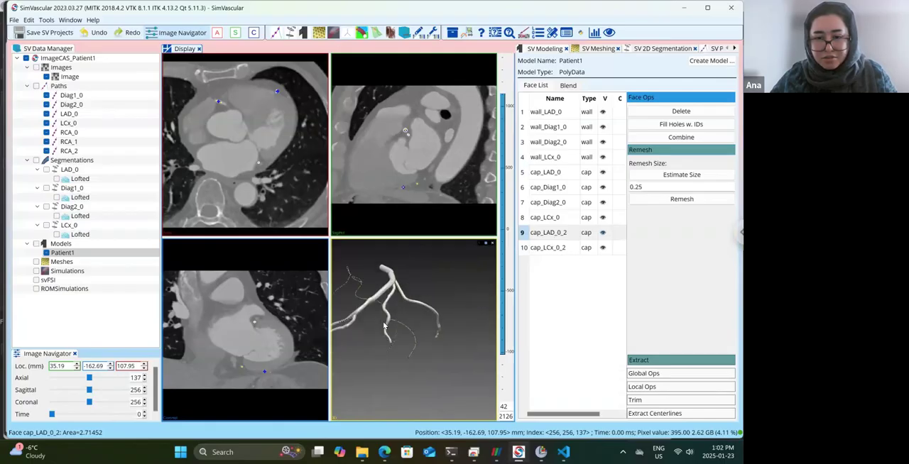
{"action": "left_click_drag", "start_coordinate": [348, 350], "coordinate": [413, 339]}
{"action": "left_click_drag", "start_coordinate": [454, 285], "coordinate": [423, 290]}
{"action": "scroll", "coordinate": [421, 287], "scroll_direction": "up", "scroll_amount": 2}
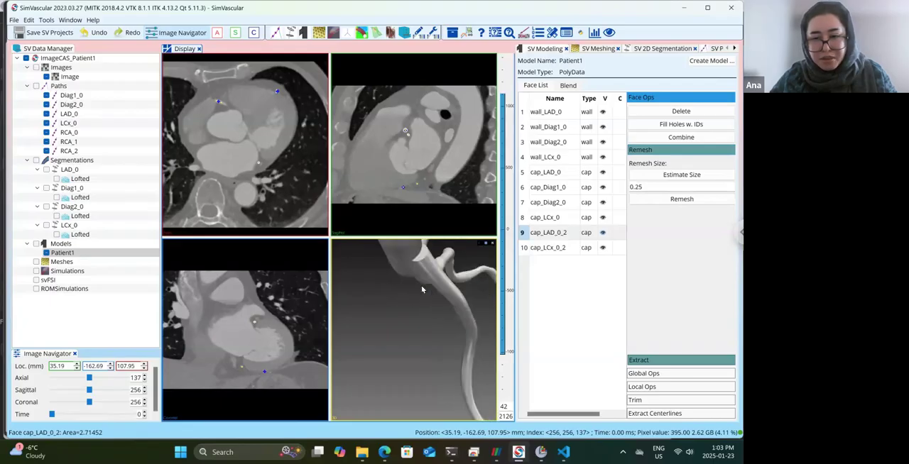
{"action": "scroll", "coordinate": [428, 264], "scroll_direction": "up", "scroll_amount": 3}
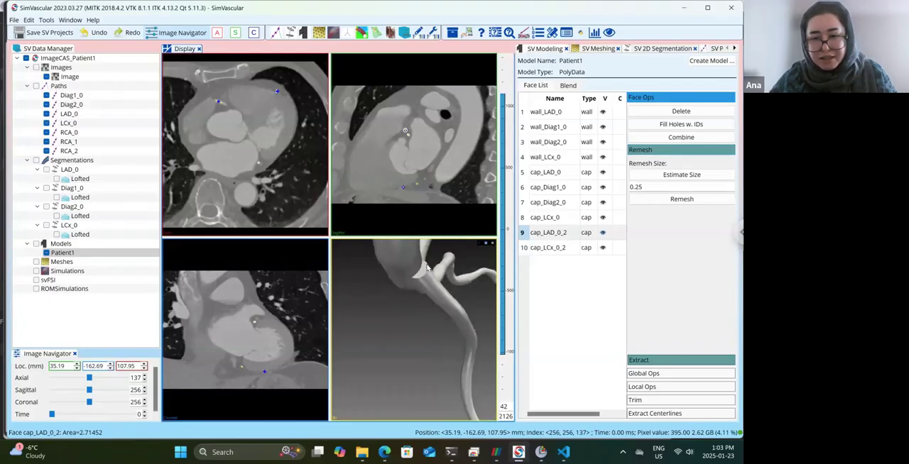
Compare the cap_LCx_0 and cap_LCx_0_2 faces to see which part of the LCx branch each one closes.
{"action": "left_click", "coordinate": [561, 247]}
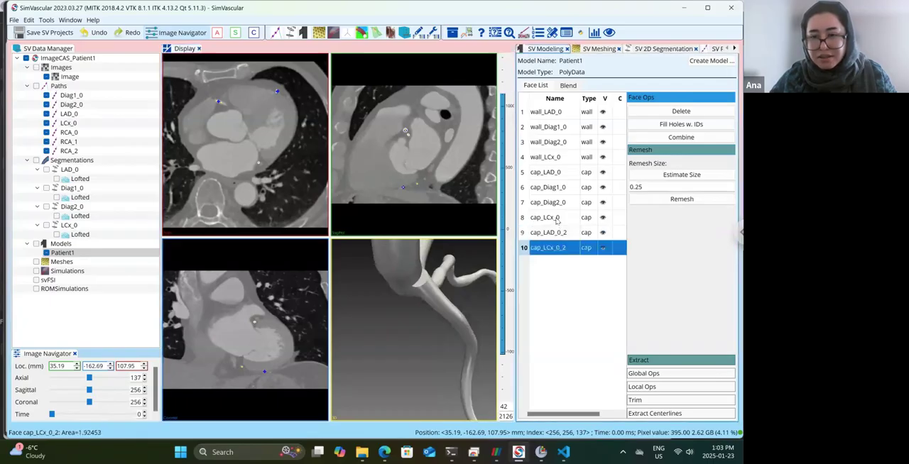
{"action": "left_click", "coordinate": [557, 219]}
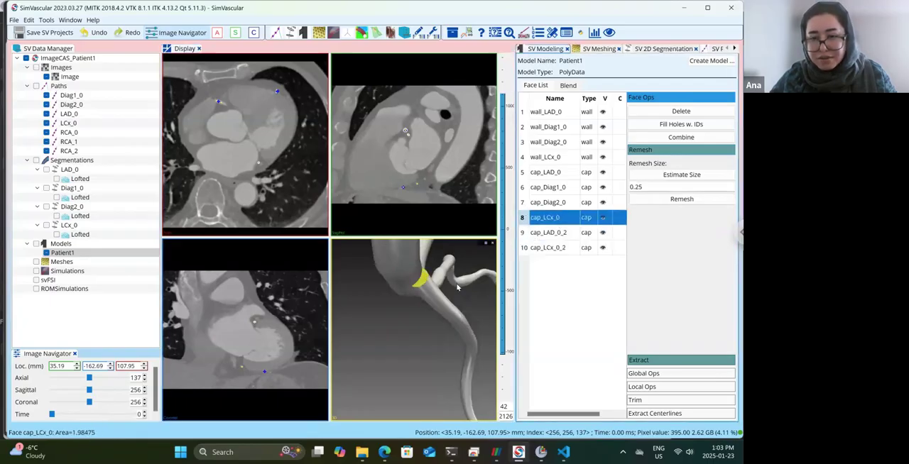
{"action": "left_click_drag", "start_coordinate": [457, 288], "coordinate": [448, 402]}
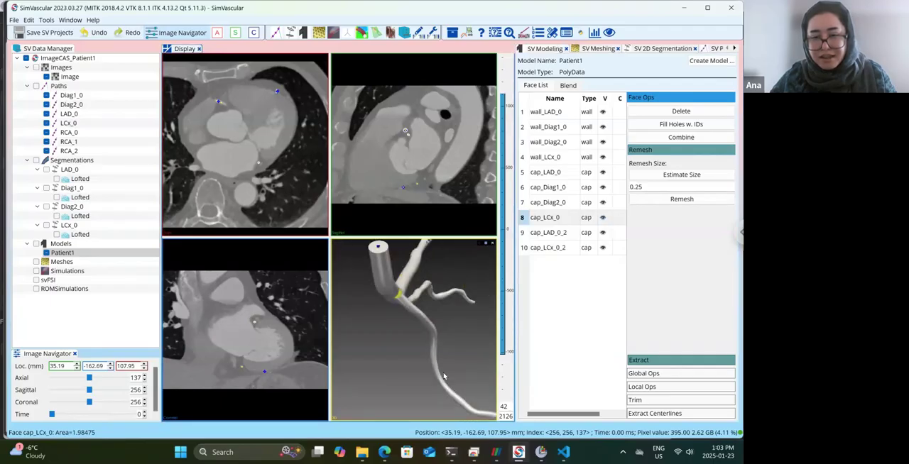
{"action": "left_click_drag", "start_coordinate": [428, 351], "coordinate": [387, 333]}
{"action": "left_click", "coordinate": [552, 248]}
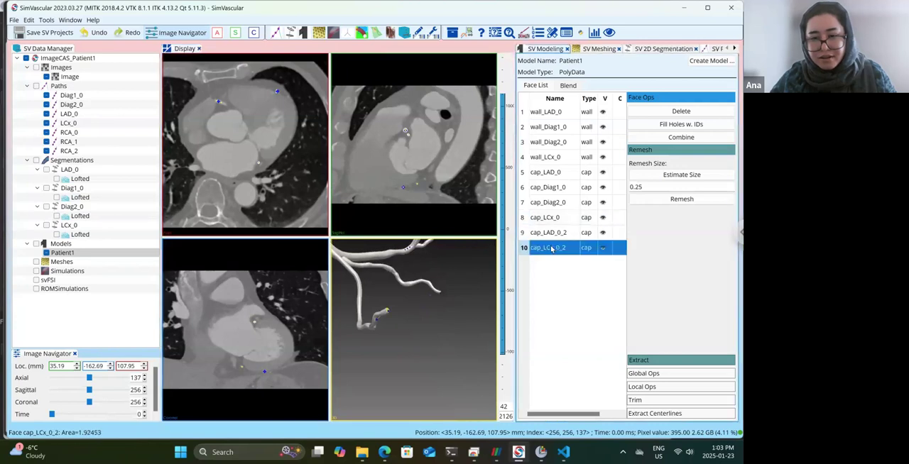
{"action": "left_click_drag", "start_coordinate": [424, 307], "coordinate": [451, 317]}
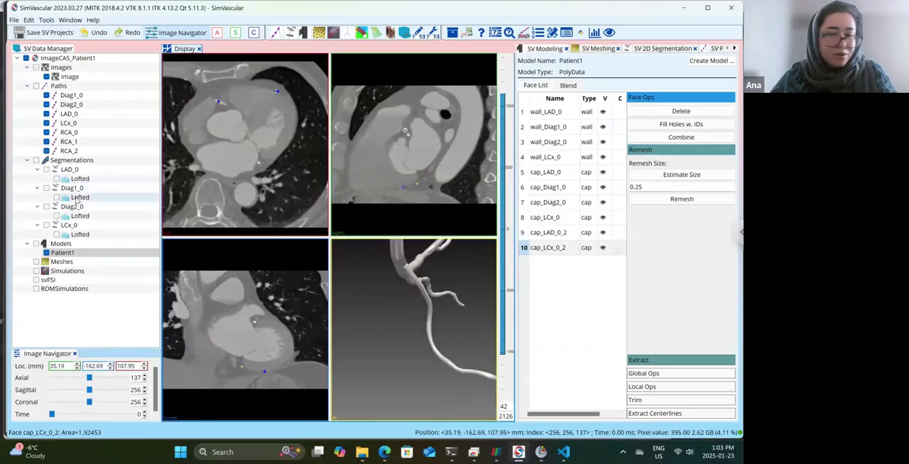
Show and open the LCx_0 segmentation and move its first circle contour at reslice 11 to the middle of the parent vessel lumen.
{"action": "left_click", "coordinate": [47, 226]}
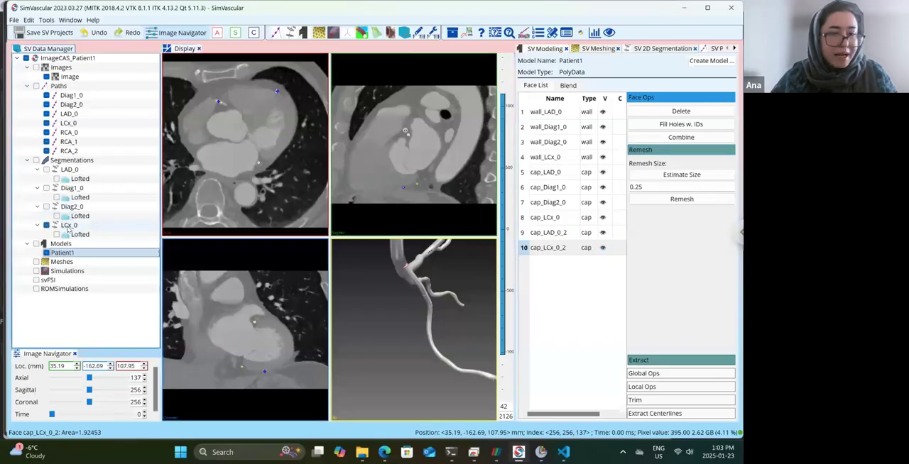
{"action": "left_click", "coordinate": [69, 227]}
{"action": "double_click", "coordinate": [69, 227]}
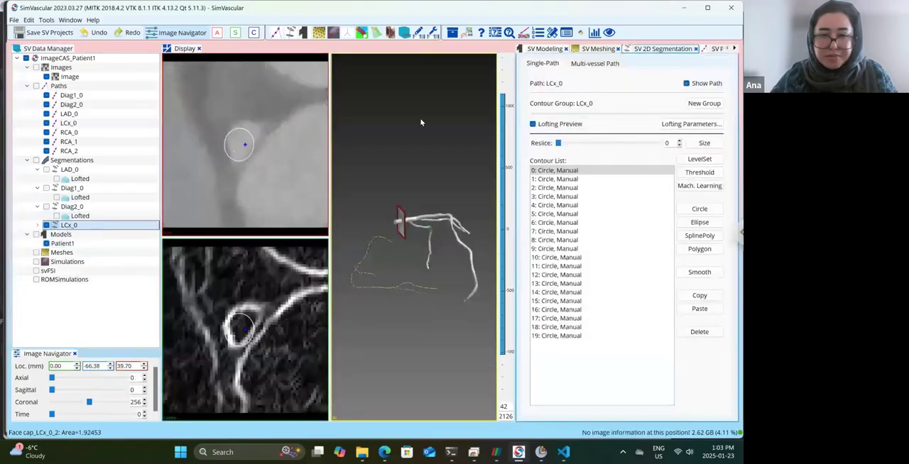
{"action": "left_click", "coordinate": [569, 172]}
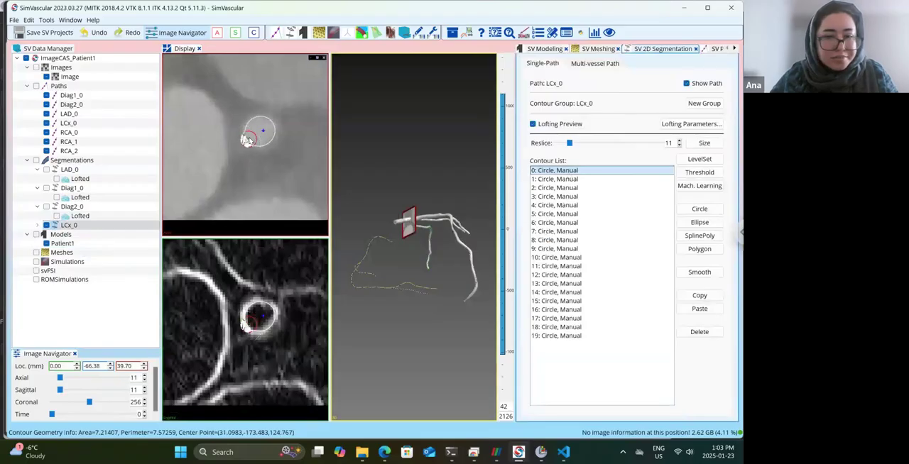
{"action": "left_click_drag", "start_coordinate": [247, 140], "coordinate": [257, 133]}
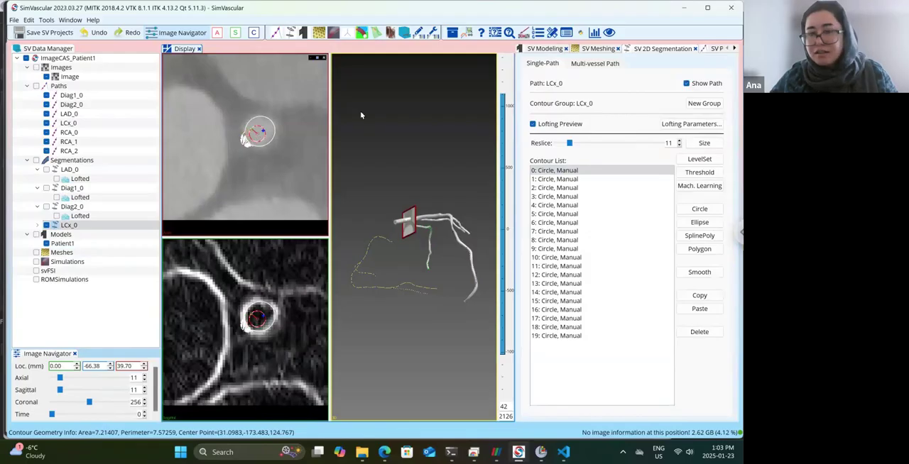
Save the project and recreate the Patient1 solid model from the LAD_0, Diag1_0, Diag2_0 and LCx_0 segmentations.
{"action": "left_click", "coordinate": [46, 33]}
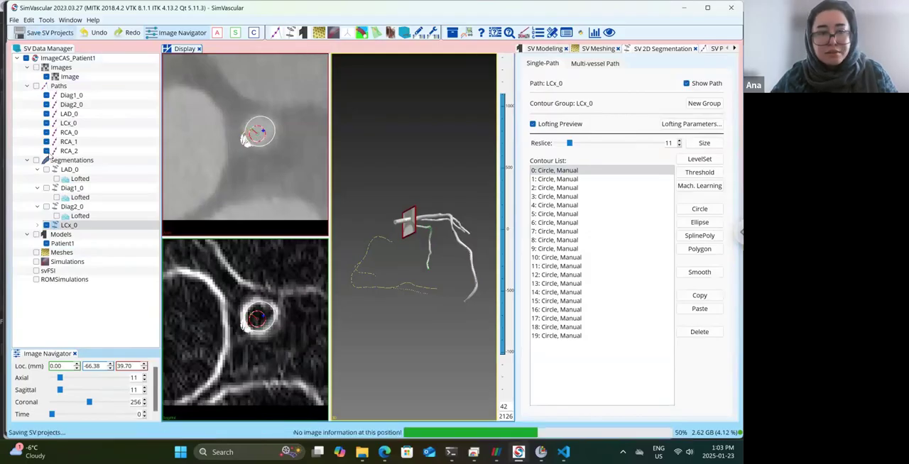
{"action": "left_click", "coordinate": [61, 244]}
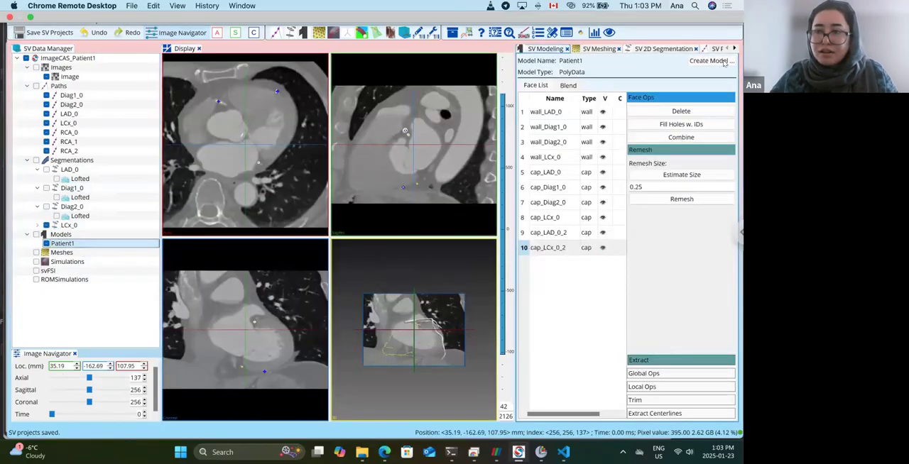
{"action": "left_click", "coordinate": [711, 60]}
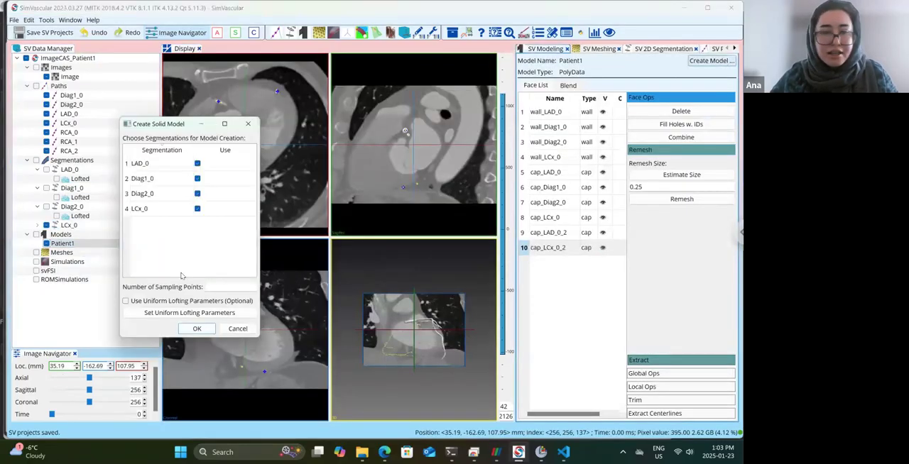
{"action": "left_click", "coordinate": [198, 331]}
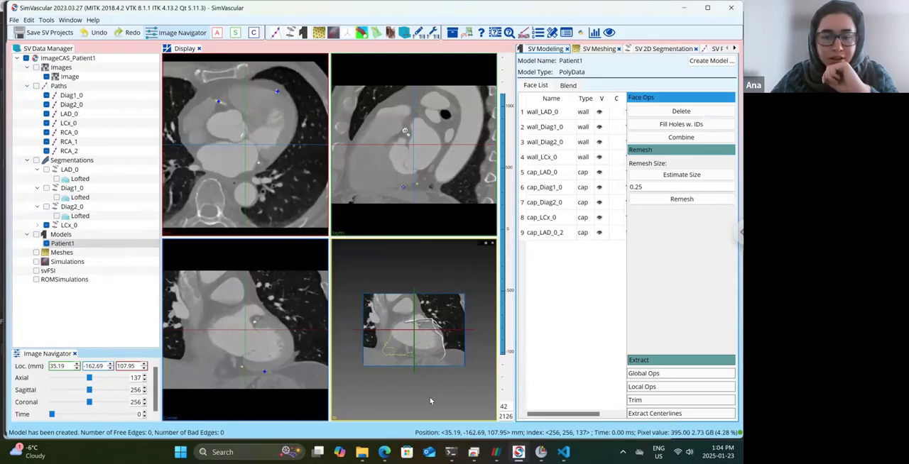
Hide the crosshair image planes in the 3D view again and highlight the cap_LCx_0 face of the rebuilt model.
{"action": "left_click_drag", "start_coordinate": [408, 392], "coordinate": [483, 247]}
{"action": "left_click", "coordinate": [479, 245]}
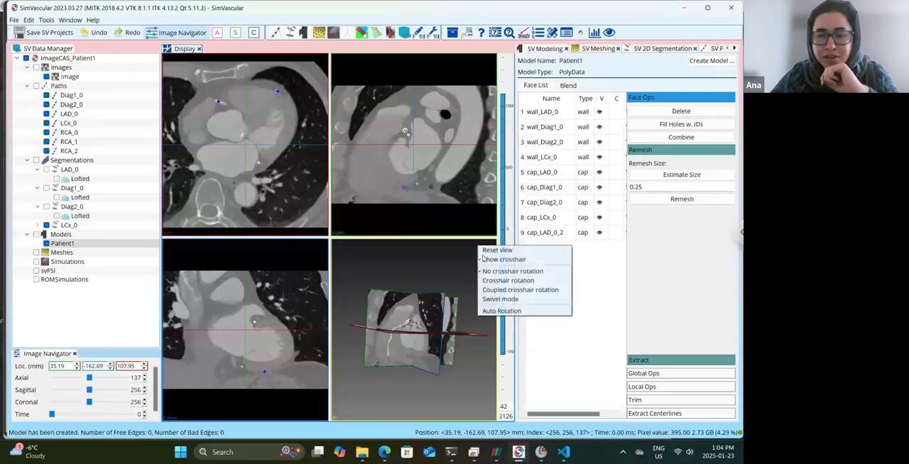
{"action": "left_click", "coordinate": [494, 256]}
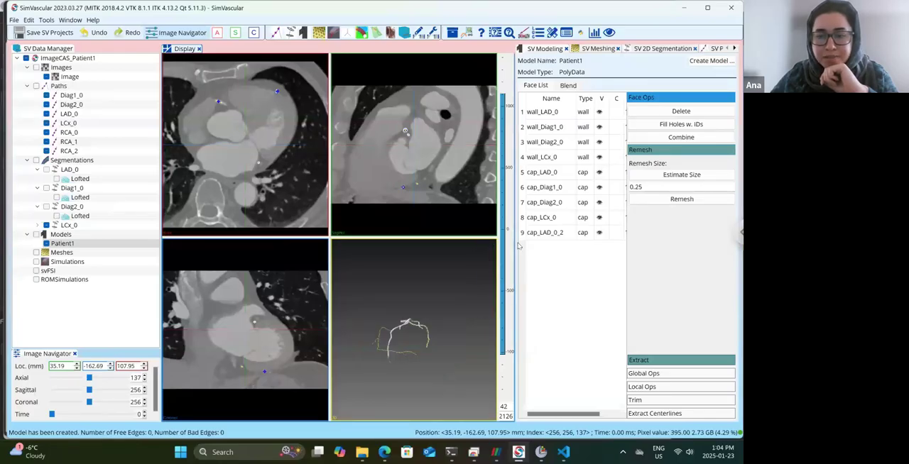
{"action": "left_click", "coordinate": [555, 217]}
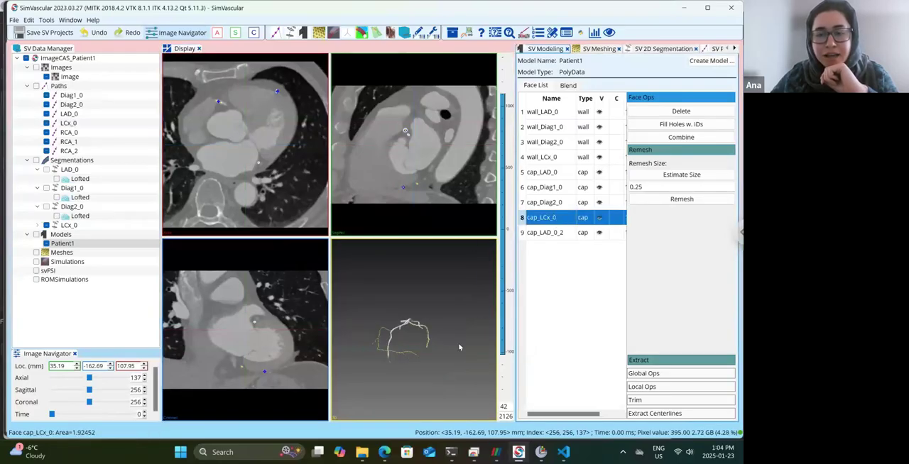
Hide the LCx_0 segmentation and inspect the rebuilt branches of the Patient1 model in the 3D view.
{"action": "left_click_drag", "start_coordinate": [459, 347], "coordinate": [434, 385]}
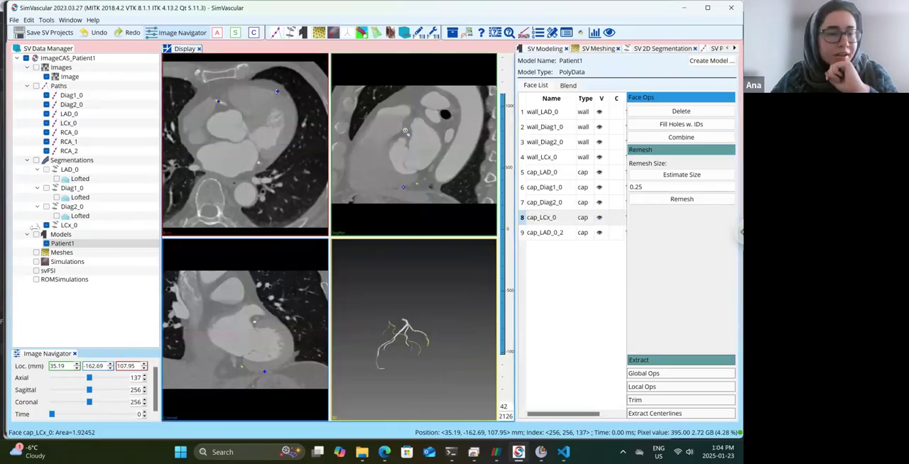
{"action": "left_click", "coordinate": [47, 226]}
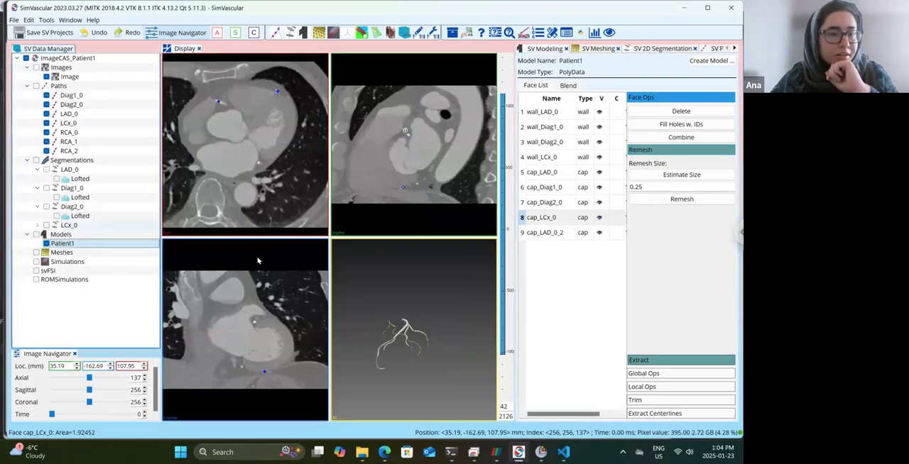
{"action": "left_click_drag", "start_coordinate": [435, 322], "coordinate": [408, 326]}
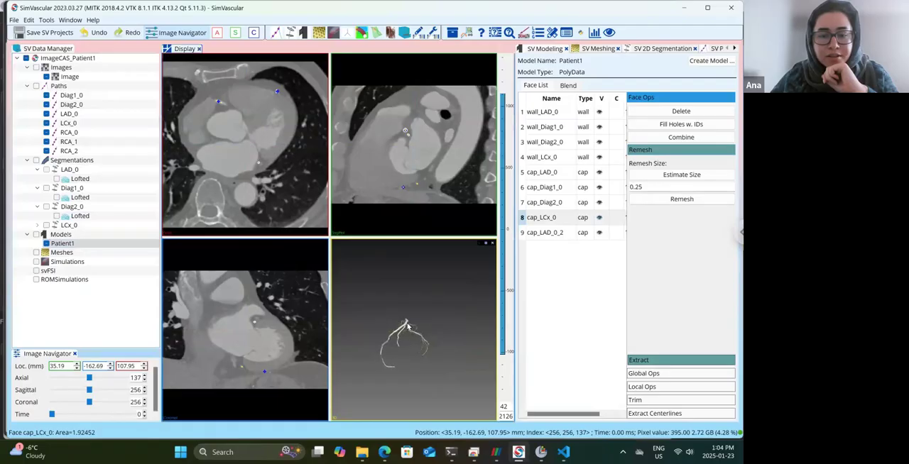
{"action": "scroll", "coordinate": [408, 326], "scroll_direction": "up", "scroll_amount": 5}
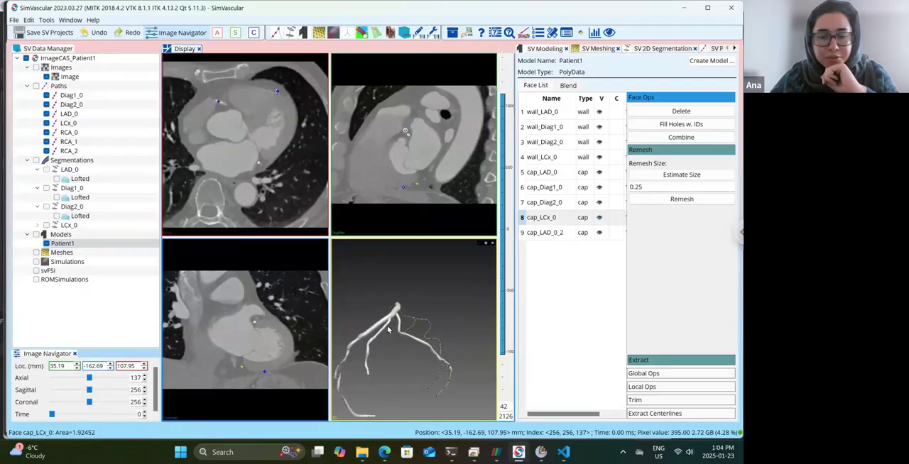
{"action": "left_click_drag", "start_coordinate": [367, 336], "coordinate": [411, 328]}
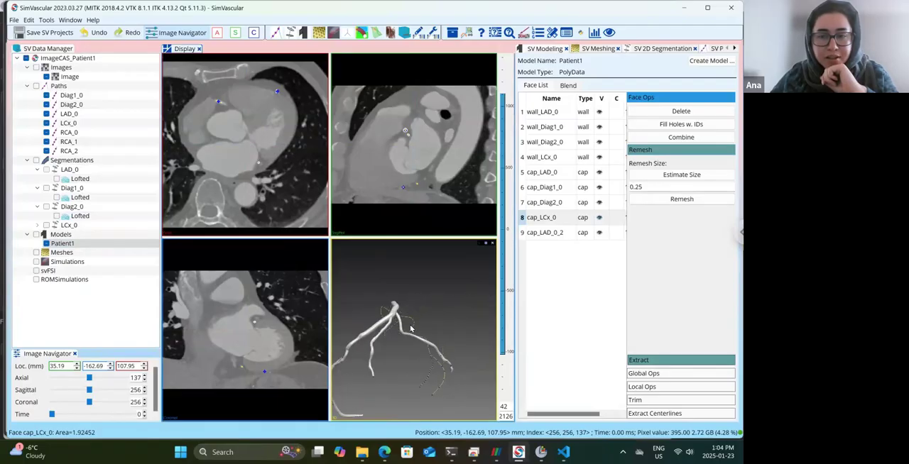
Show the mesh edges of the Patient1 model and hide the lofted surface of LCx_0.
{"action": "left_click", "coordinate": [70, 249]}
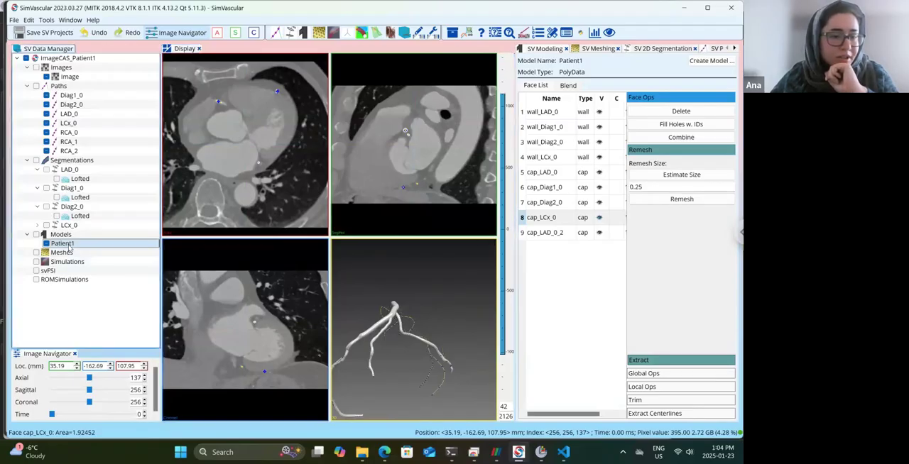
{"action": "right_click", "coordinate": [71, 248]}
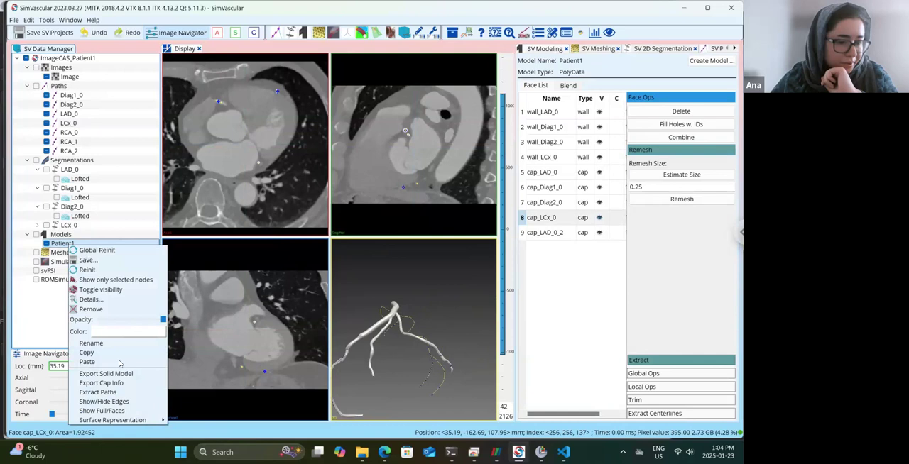
{"action": "left_click", "coordinate": [131, 403]}
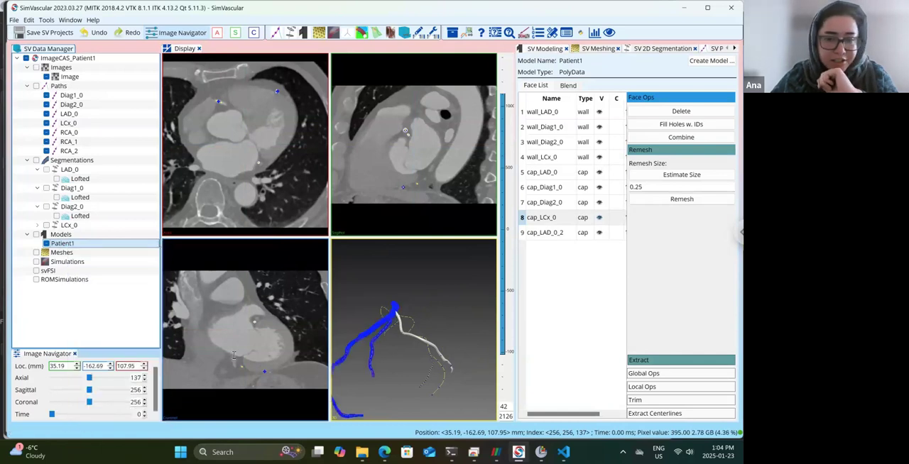
{"action": "left_click", "coordinate": [37, 225]}
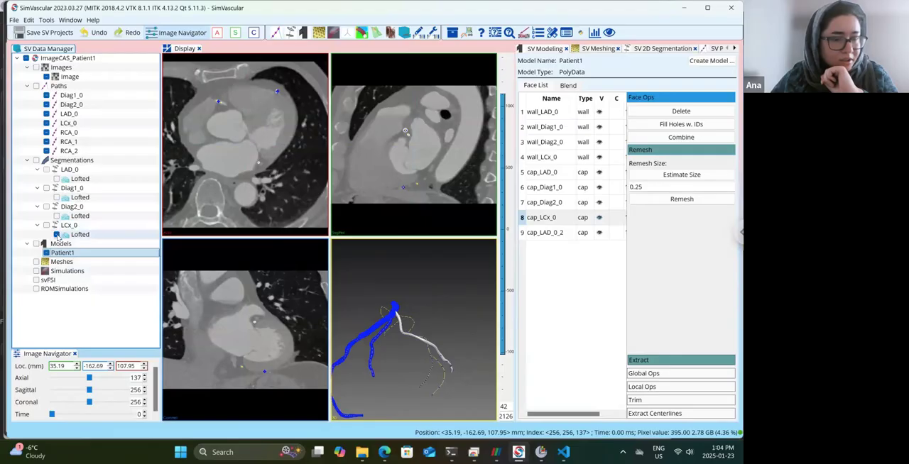
{"action": "left_click", "coordinate": [57, 235]}
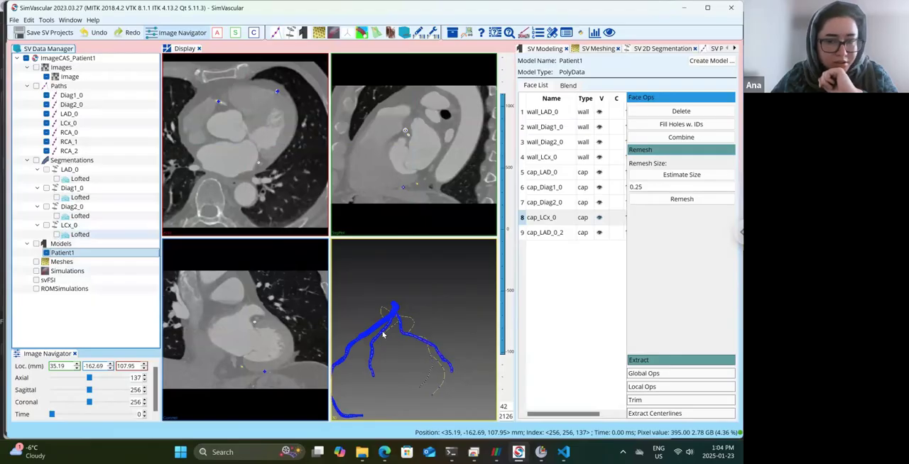
Hide all vessel paths, from RCA_2, RCA_1 and RCA_0 to LCx_0, LAD_0, Diag2_0 and Diag1_0.
{"action": "left_click", "coordinate": [47, 150]}
{"action": "left_click", "coordinate": [47, 141]}
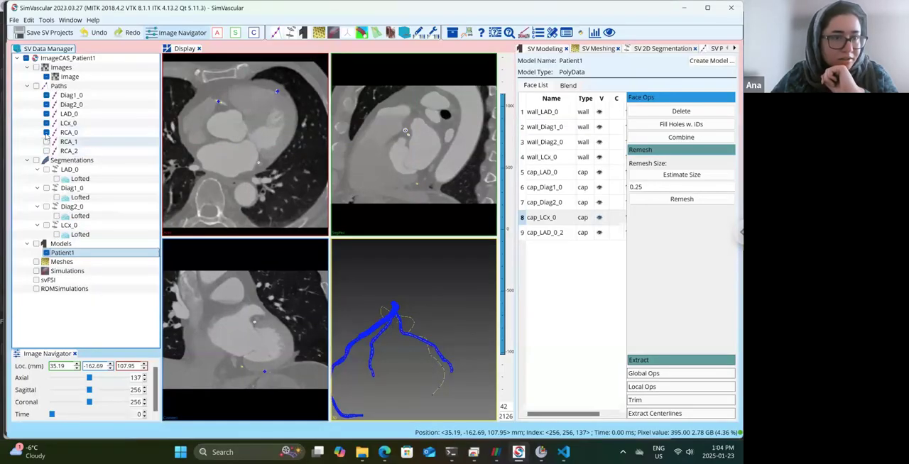
{"action": "left_click", "coordinate": [46, 132]}
{"action": "left_click", "coordinate": [46, 123]}
{"action": "left_click", "coordinate": [46, 114]}
{"action": "left_click", "coordinate": [46, 104]}
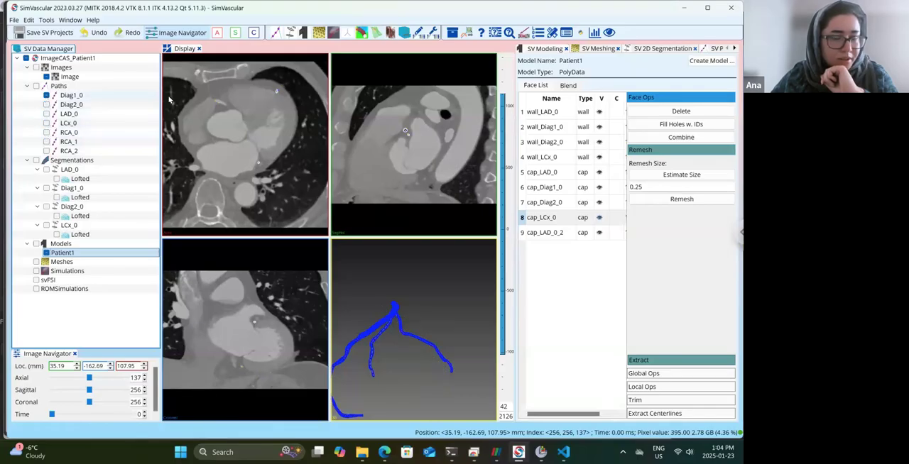
{"action": "left_click", "coordinate": [46, 95]}
Examine the surface mesh of Patient1 along the branches, at the bifurcations and at the inlet cap.
{"action": "left_click_drag", "start_coordinate": [399, 315], "coordinate": [441, 310]}
{"action": "scroll", "coordinate": [442, 355], "scroll_direction": "up", "scroll_amount": 5}
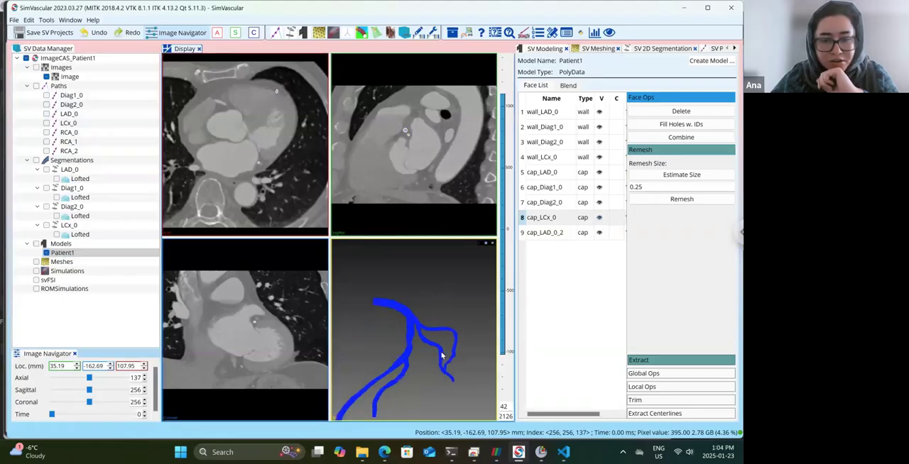
{"action": "scroll", "coordinate": [441, 355], "scroll_direction": "up", "scroll_amount": 3}
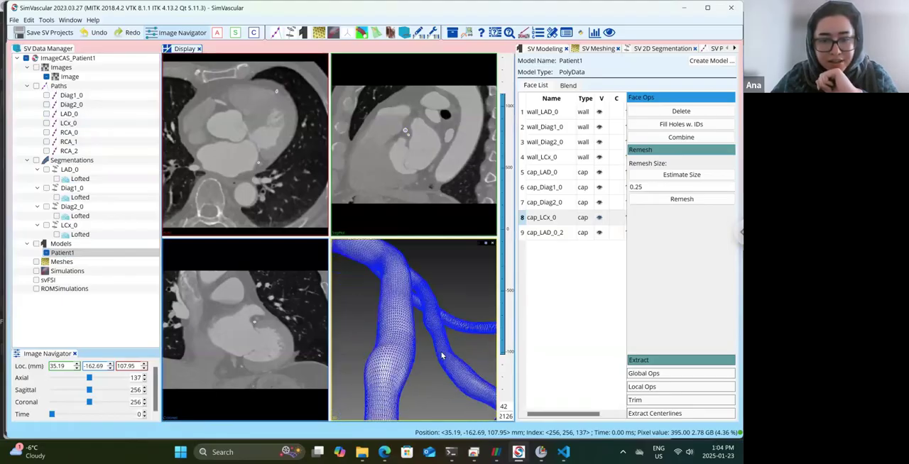
{"action": "left_click_drag", "start_coordinate": [436, 370], "coordinate": [426, 383]}
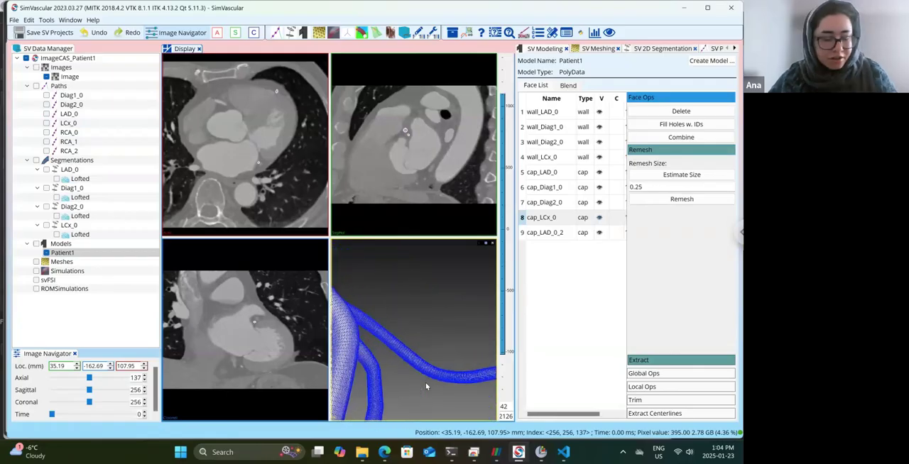
{"action": "left_click_drag", "start_coordinate": [462, 358], "coordinate": [430, 345]}
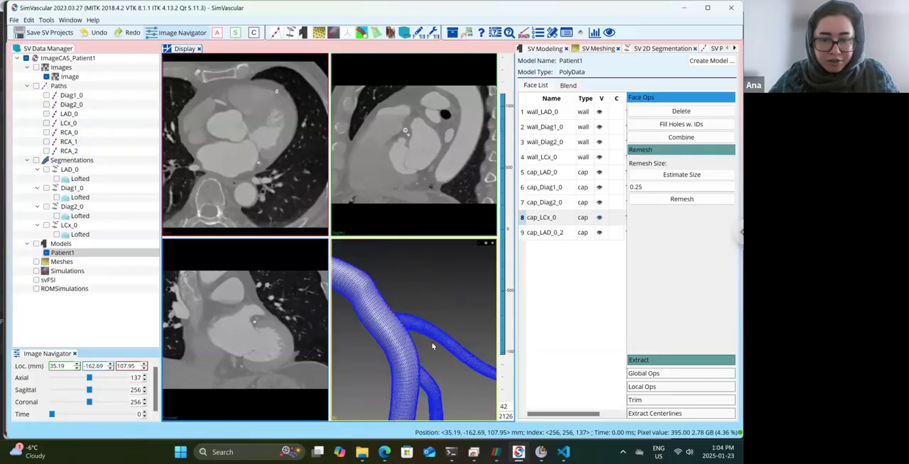
{"action": "scroll", "coordinate": [424, 333], "scroll_direction": "up", "scroll_amount": 6}
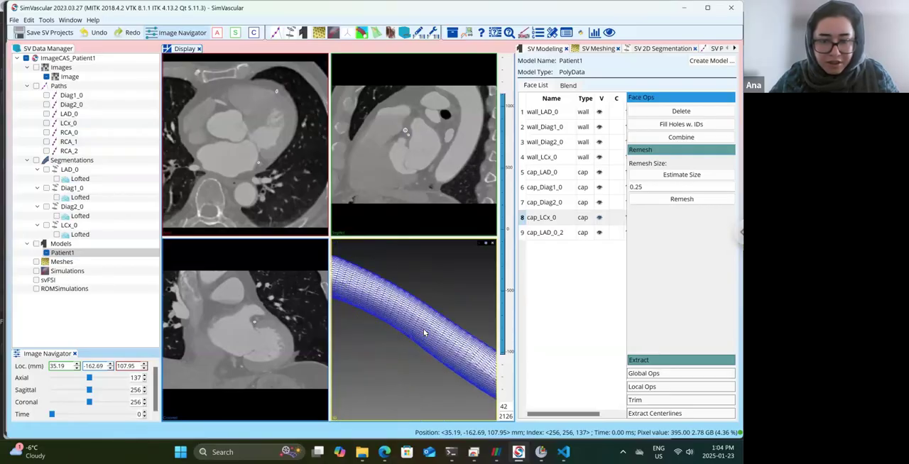
{"action": "scroll", "coordinate": [424, 332], "scroll_direction": "up", "scroll_amount": 2}
{"action": "scroll", "coordinate": [424, 333], "scroll_direction": "down", "scroll_amount": 4}
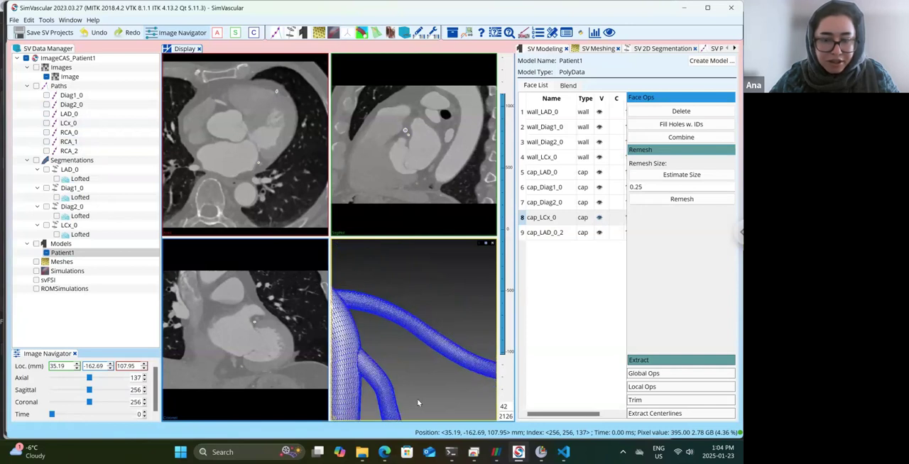
{"action": "left_click_drag", "start_coordinate": [417, 346], "coordinate": [402, 339]}
{"action": "scroll", "coordinate": [403, 339], "scroll_direction": "up", "scroll_amount": 2}
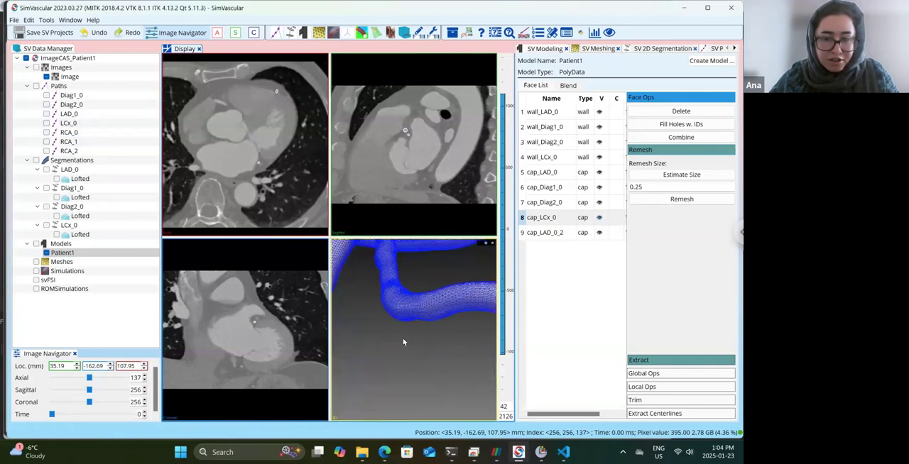
{"action": "scroll", "coordinate": [403, 339], "scroll_direction": "down", "scroll_amount": 4}
{"action": "scroll", "coordinate": [403, 342], "scroll_direction": "up", "scroll_amount": 2}
{"action": "scroll", "coordinate": [404, 342], "scroll_direction": "down", "scroll_amount": 6}
{"action": "left_click_drag", "start_coordinate": [406, 343], "coordinate": [442, 343]}
{"action": "scroll", "coordinate": [442, 345], "scroll_direction": "up", "scroll_amount": 5}
{"action": "scroll", "coordinate": [442, 346], "scroll_direction": "up", "scroll_amount": 4}
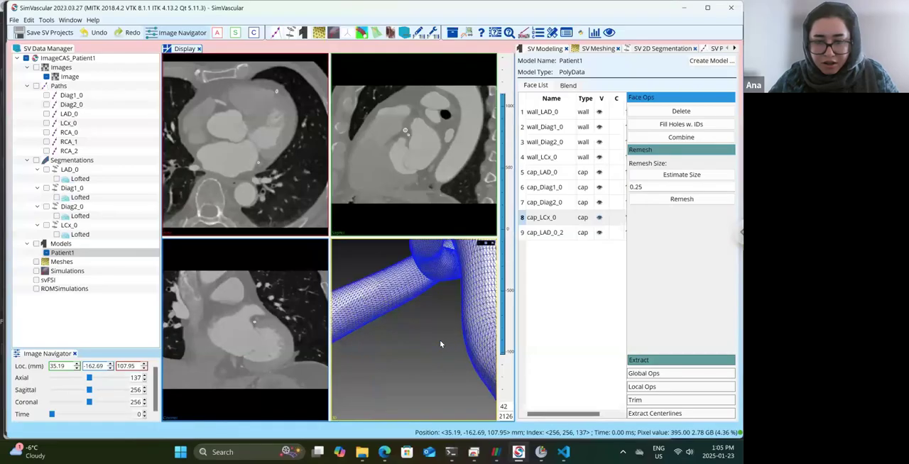
{"action": "scroll", "coordinate": [440, 345], "scroll_direction": "down", "scroll_amount": 1}
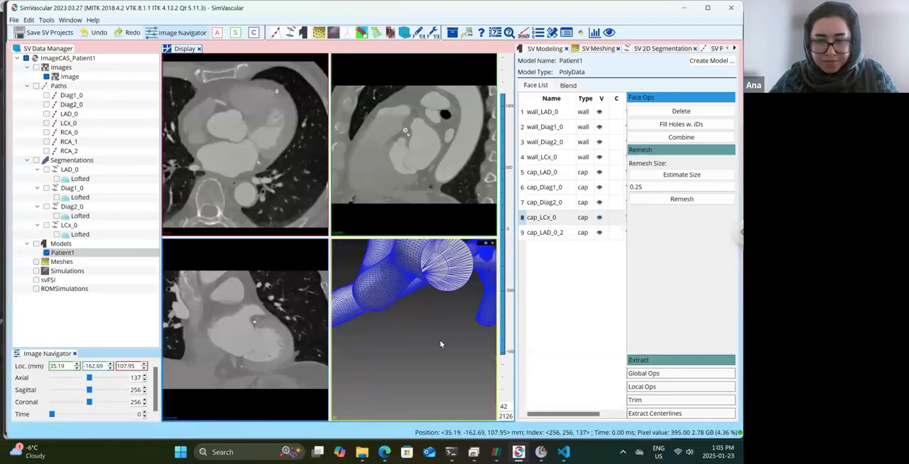
{"action": "left_click_drag", "start_coordinate": [446, 316], "coordinate": [397, 299]}
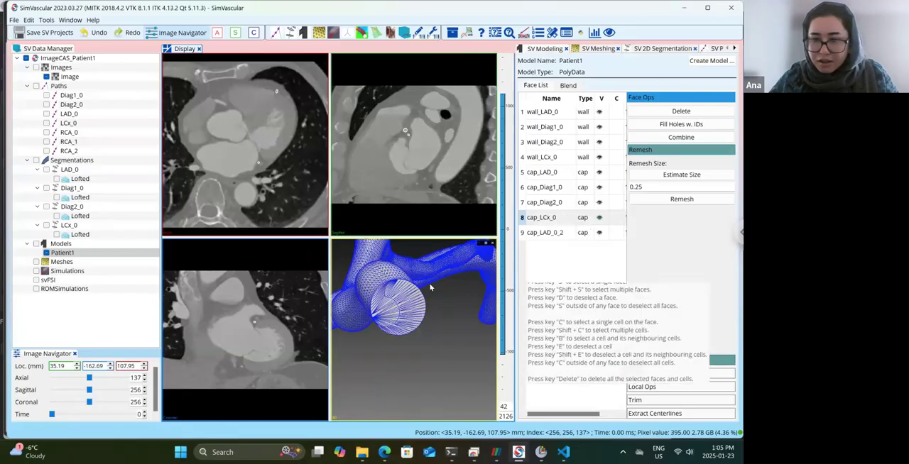
{"action": "scroll", "coordinate": [430, 287], "scroll_direction": "up", "scroll_amount": 3}
{"action": "scroll", "coordinate": [437, 310], "scroll_direction": "up", "scroll_amount": 4}
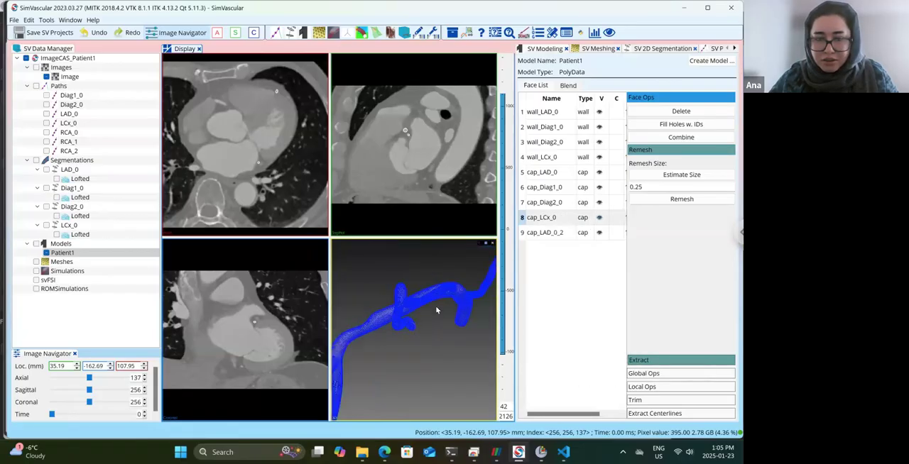
Select all wall and cap faces from wall_LAD_0 to cap_LAD_0_2 and open the remesh size for editing.
{"action": "left_click", "coordinate": [557, 114]}
{"action": "key", "text": "shift+Down"}
{"action": "key", "text": "shift+Down"}
{"action": "key", "text": "shift+Down"}
{"action": "key", "text": "shift+Down"}
{"action": "key", "text": "shift+Down"}
{"action": "key", "text": "shift+Down"}
{"action": "key", "text": "shift+Down"}
{"action": "key", "text": "shift+Down"}
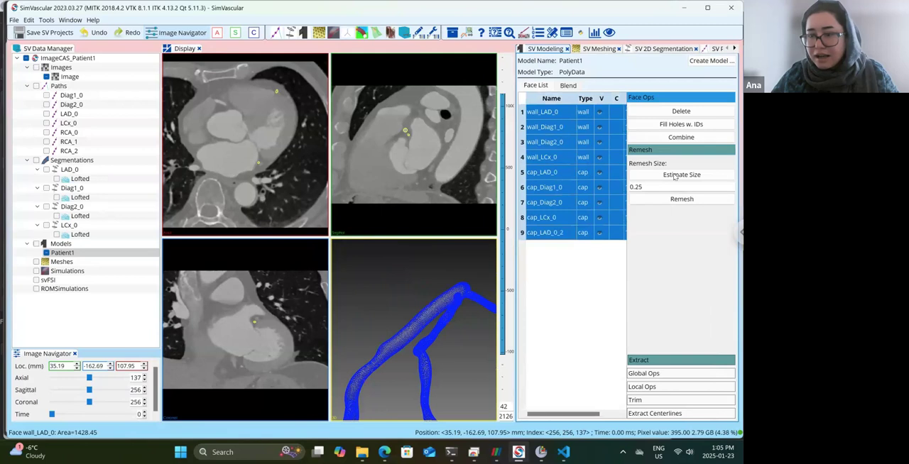
{"action": "left_click", "coordinate": [644, 186]}
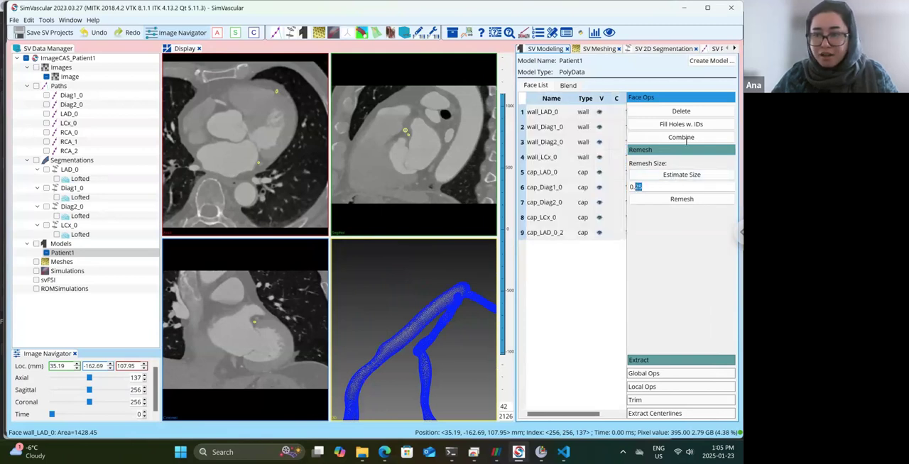
Hide the mesh edges of Patient1 and inspect the shaded surface at a branch junction up close.
{"action": "left_click_drag", "start_coordinate": [455, 326], "coordinate": [426, 323]}
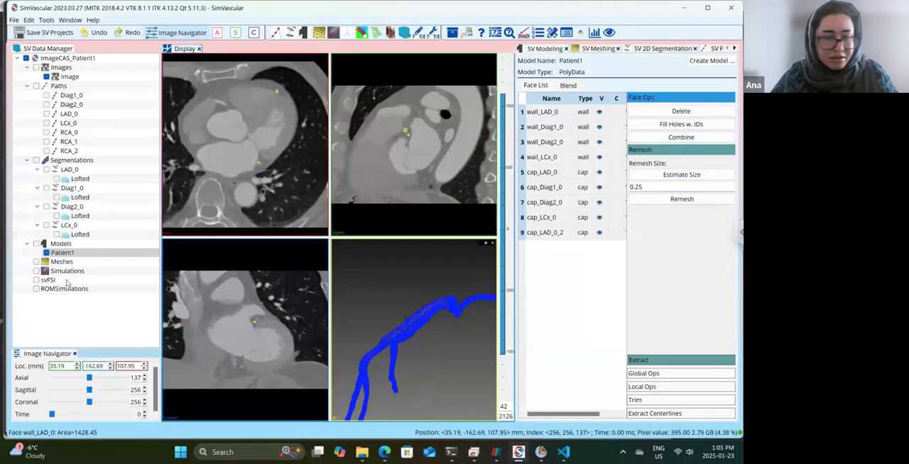
{"action": "left_click", "coordinate": [62, 252]}
{"action": "right_click", "coordinate": [63, 252]}
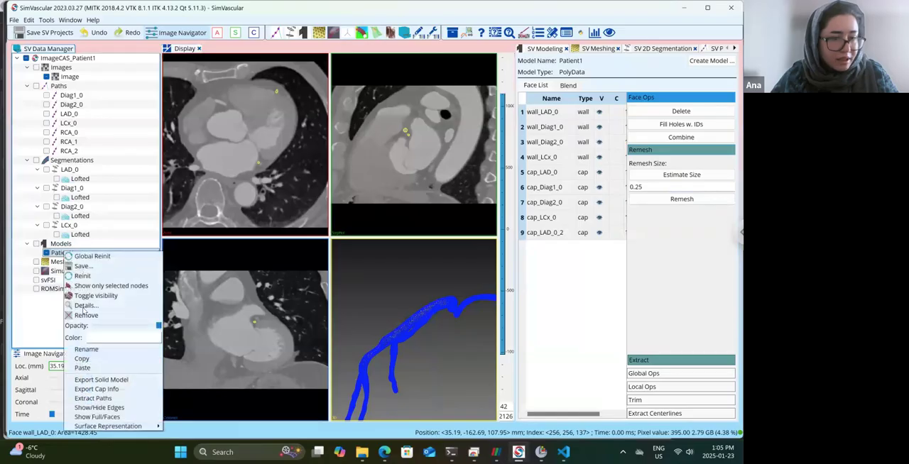
{"action": "left_click", "coordinate": [99, 407]}
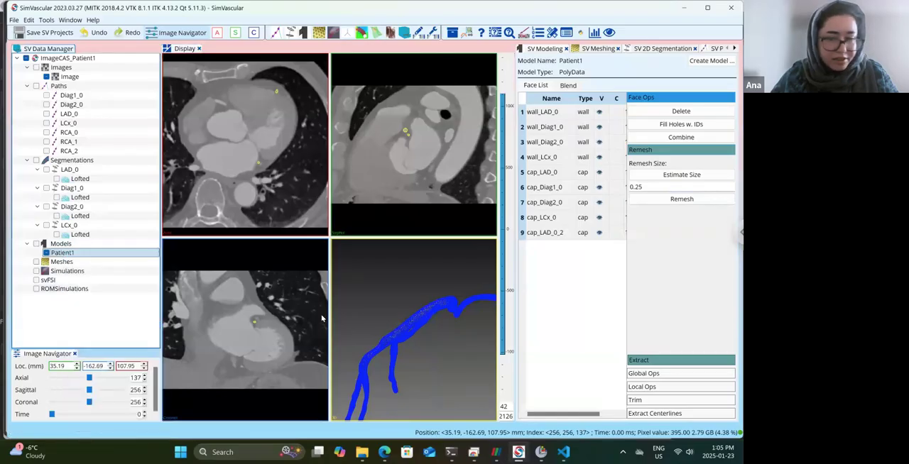
{"action": "left_click_drag", "start_coordinate": [459, 321], "coordinate": [410, 332]}
{"action": "scroll", "coordinate": [422, 348], "scroll_direction": "up", "scroll_amount": 5}
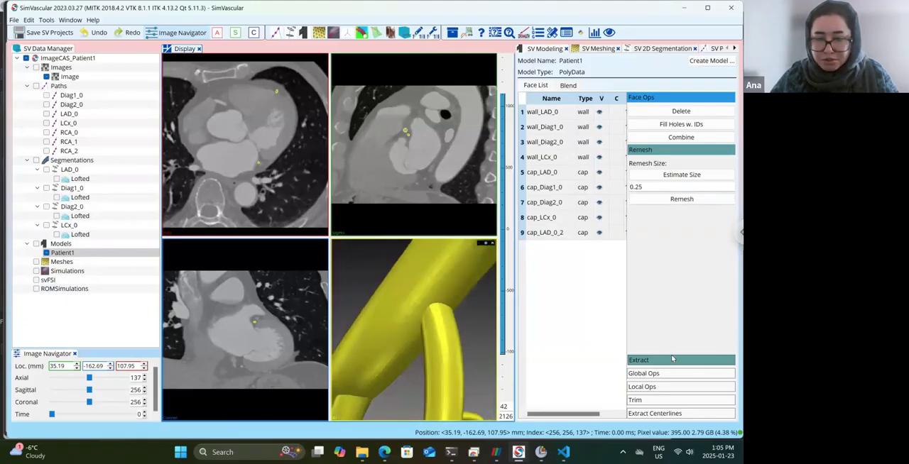
Open the local operations and select only the wall faces wall_LAD_0, wall_Diag1_0, wall_Diag2_0 and wall_LCx_0.
{"action": "left_click", "coordinate": [672, 389]}
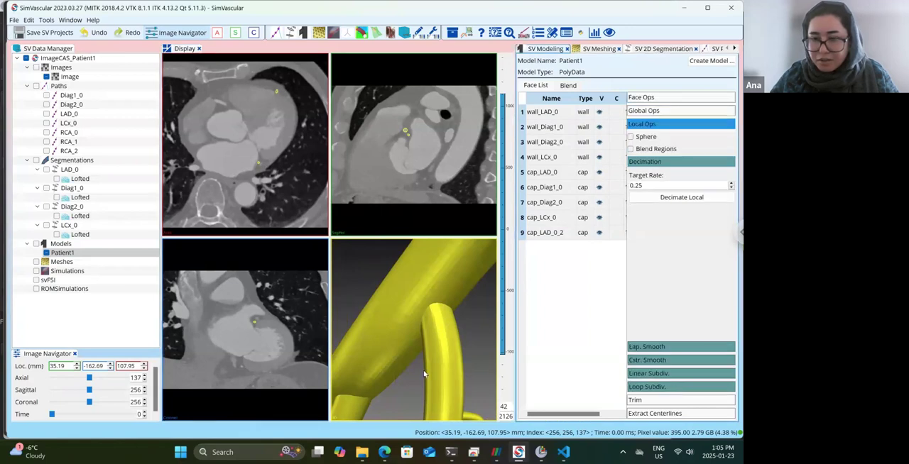
{"action": "scroll", "coordinate": [398, 360], "scroll_direction": "down", "scroll_amount": 2}
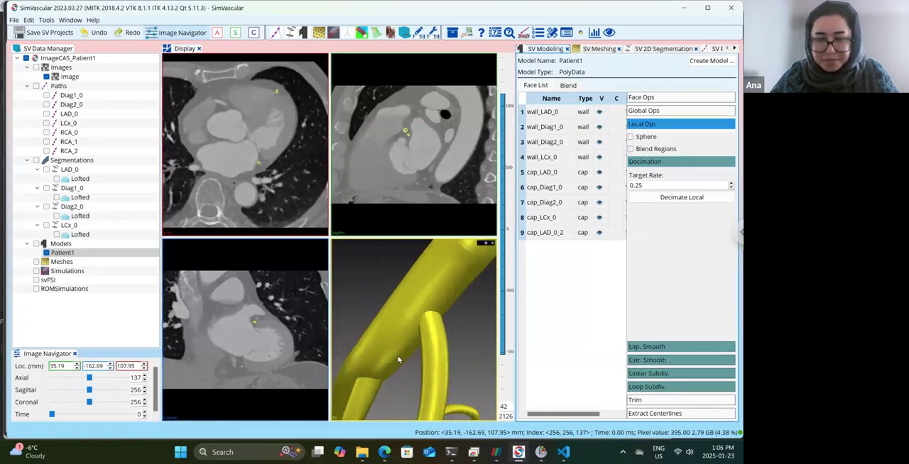
{"action": "left_click_drag", "start_coordinate": [396, 368], "coordinate": [394, 369]}
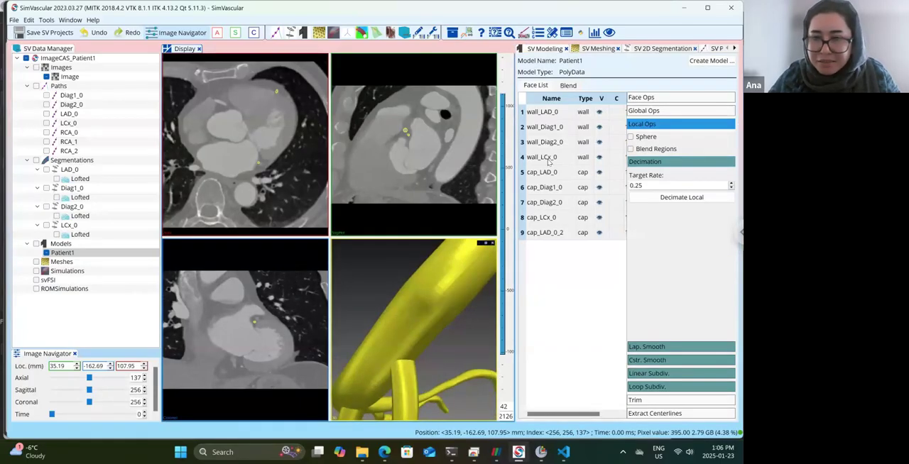
{"action": "left_click", "coordinate": [552, 112]}
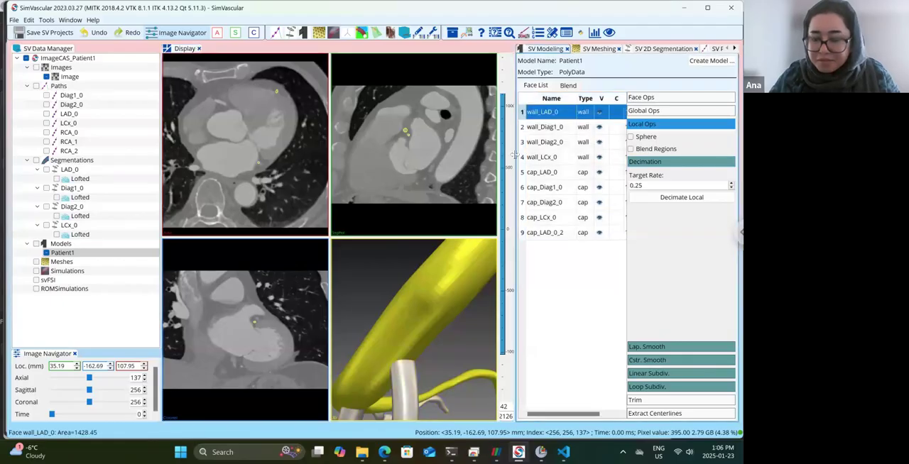
{"action": "key", "text": "shift+Down"}
{"action": "key", "text": "shift+Down"}
{"action": "key", "text": "shift+Down"}
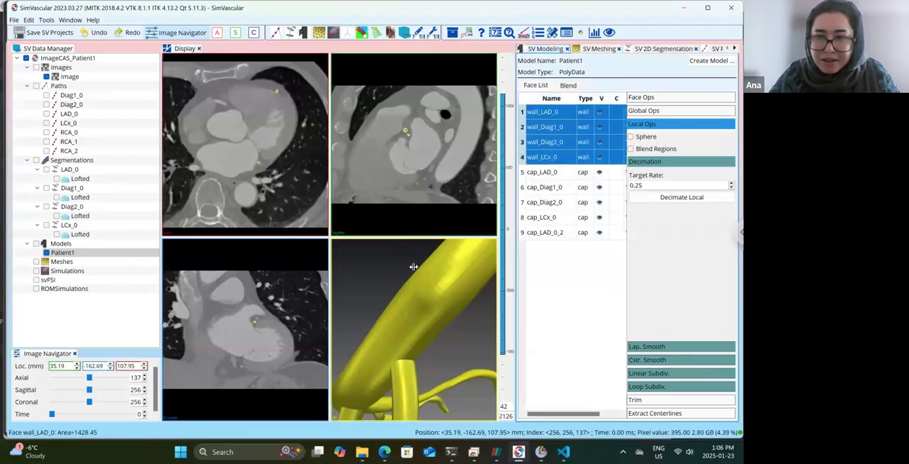
{"action": "left_click_drag", "start_coordinate": [407, 319], "coordinate": [429, 303]}
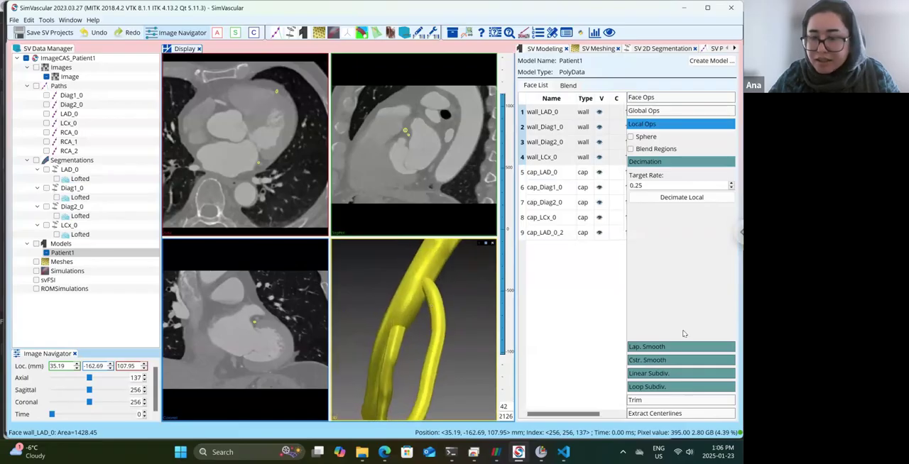
Decimate the selected wall faces locally at a target rate of 0.25, and apply constrained smoothing with 3 iterations and factor 0.20.
{"action": "left_click", "coordinate": [680, 98]}
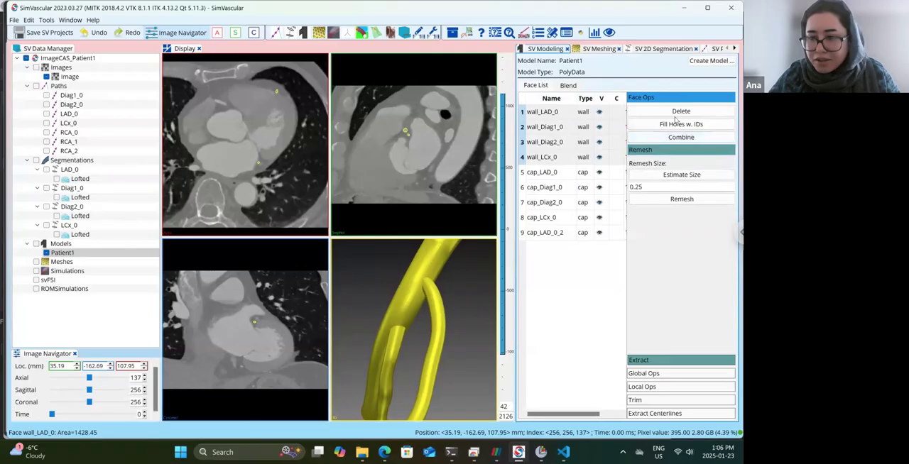
{"action": "left_click", "coordinate": [692, 389]}
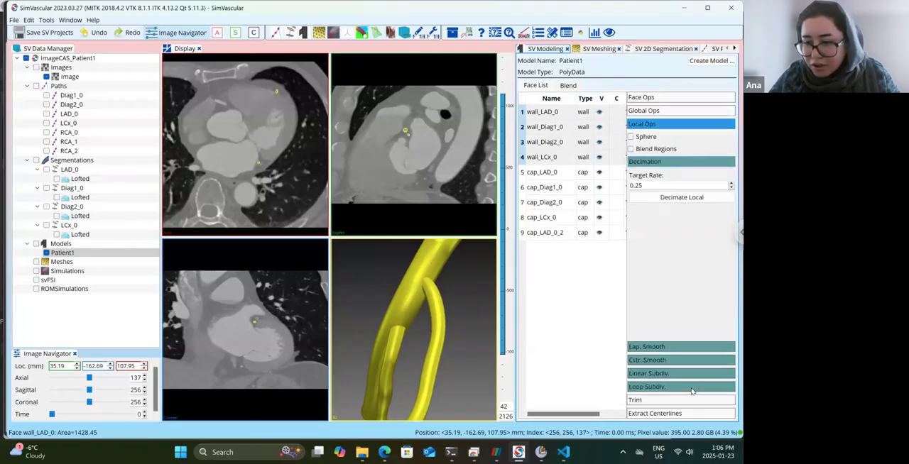
{"action": "left_click", "coordinate": [682, 198]}
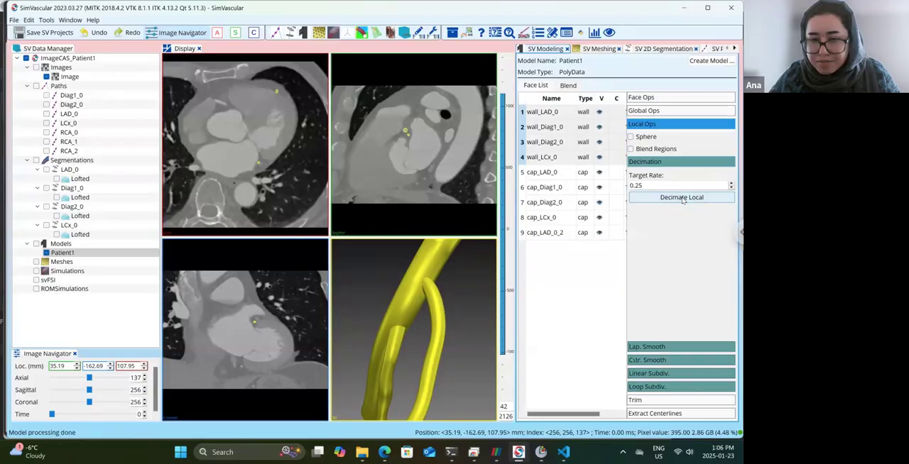
{"action": "left_click", "coordinate": [661, 361]}
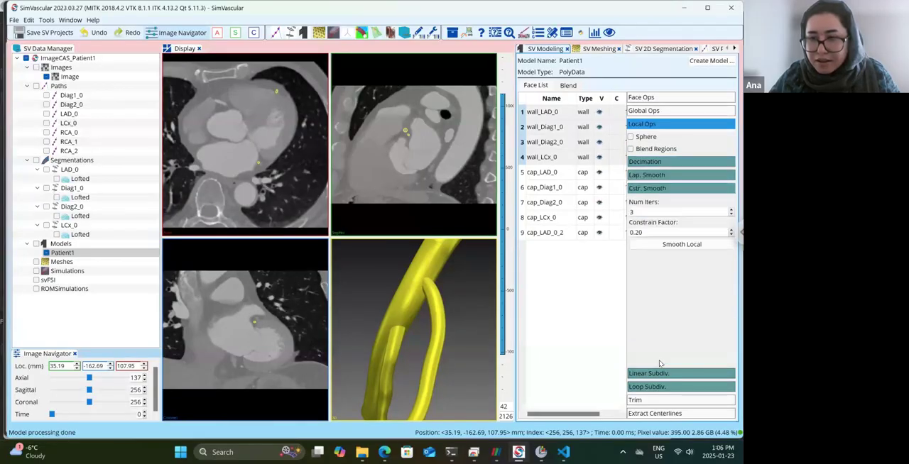
{"action": "left_click", "coordinate": [681, 245]}
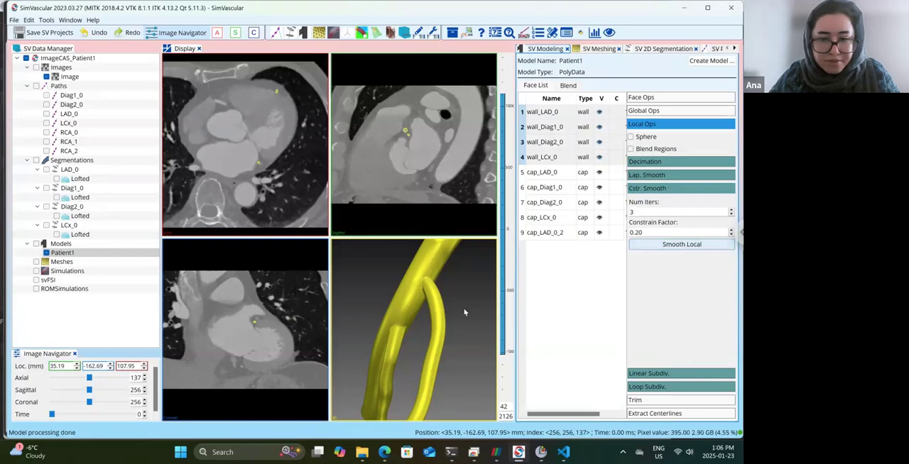
Inspect the branch junction up close and apply a second local constrained smoothing to the walls with the same 3 iterations and 0.20 factor.
{"action": "scroll", "coordinate": [379, 335], "scroll_direction": "up", "scroll_amount": 2}
{"action": "left_click_drag", "start_coordinate": [384, 331], "coordinate": [432, 309]}
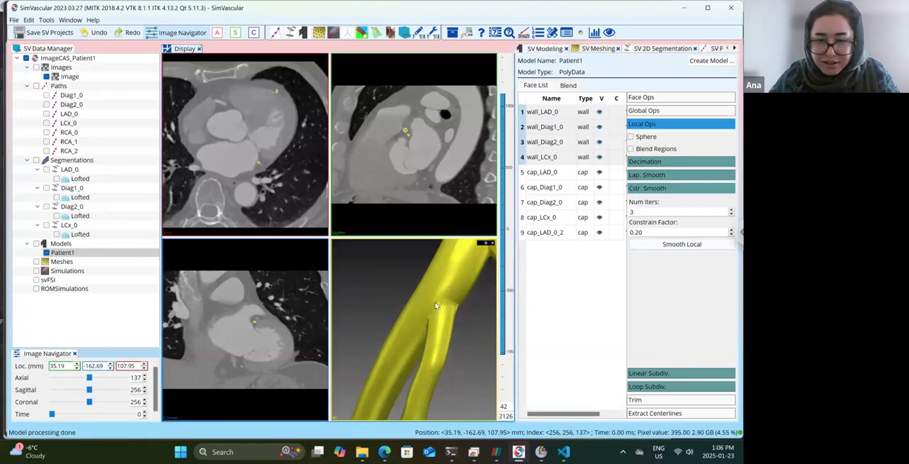
{"action": "left_click", "coordinate": [690, 243]}
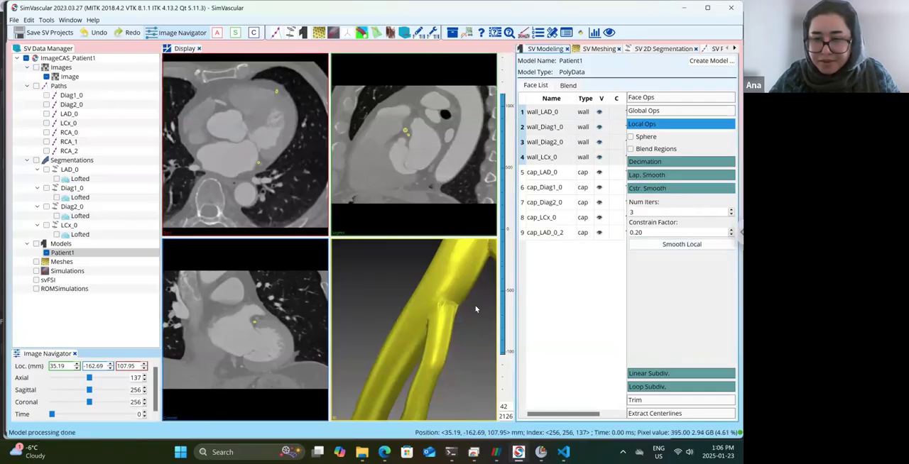
{"action": "left_click_drag", "start_coordinate": [477, 310], "coordinate": [473, 314]}
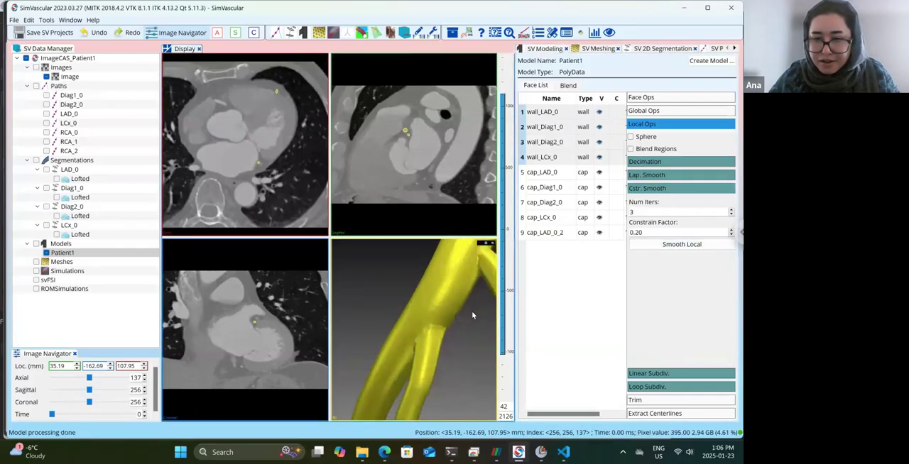
Decimate the wall faces again at 0.25, repeat the constrained smoothing at factor 0.20, and check the shaded surface.
{"action": "left_click", "coordinate": [699, 162]}
{"action": "left_click", "coordinate": [697, 197]}
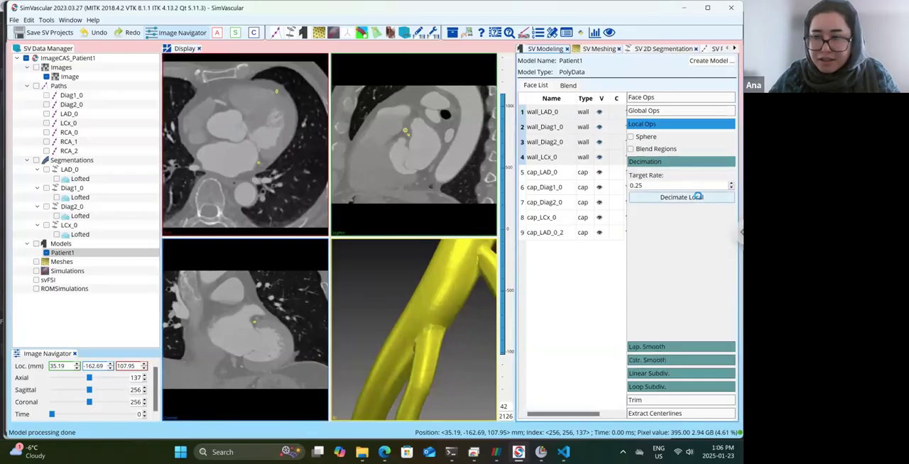
{"action": "left_click", "coordinate": [667, 361]}
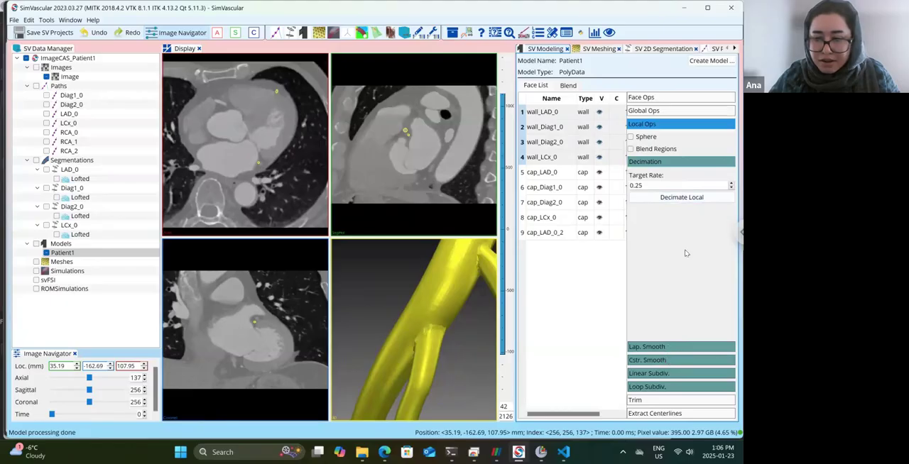
{"action": "left_click", "coordinate": [690, 244]}
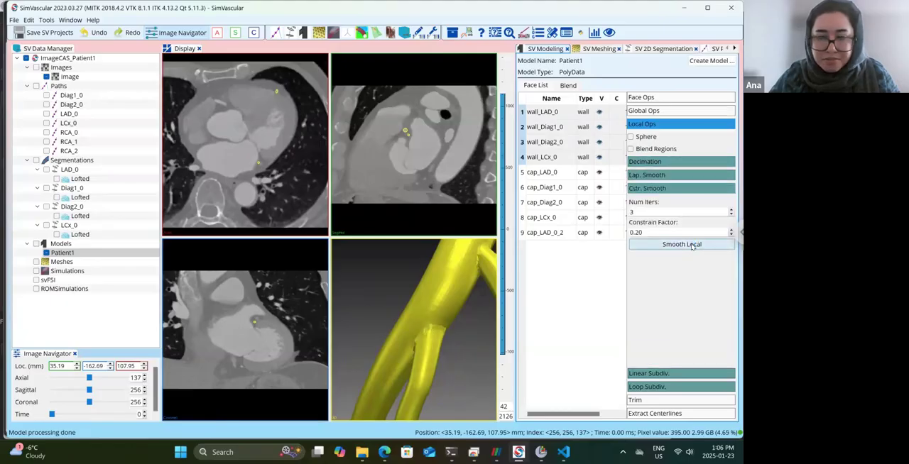
{"action": "left_click", "coordinate": [690, 244]}
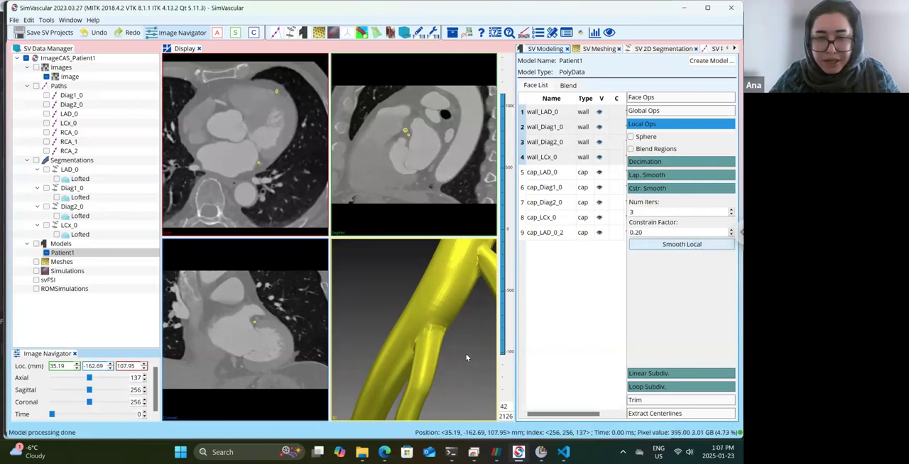
{"action": "left_click_drag", "start_coordinate": [453, 351], "coordinate": [441, 298]}
{"action": "scroll", "coordinate": [462, 312], "scroll_direction": "down", "scroll_amount": 5}
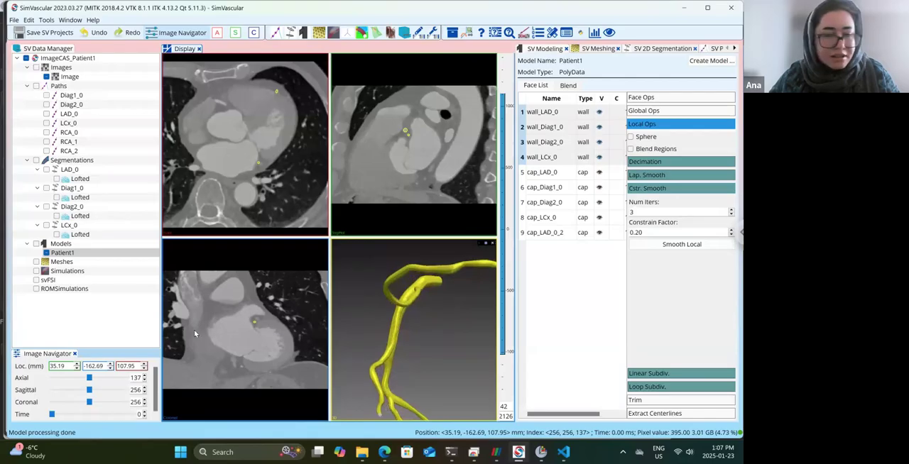
Show the mesh edges of Patient1 and inspect the surface elements where the branch meets the main vessel.
{"action": "right_click", "coordinate": [67, 254]}
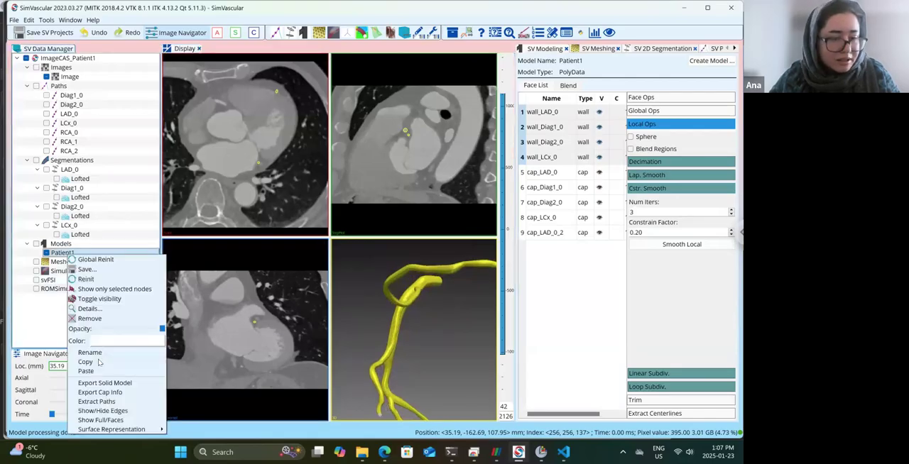
{"action": "left_click", "coordinate": [103, 411]}
{"action": "left_click_drag", "start_coordinate": [427, 323], "coordinate": [434, 326]}
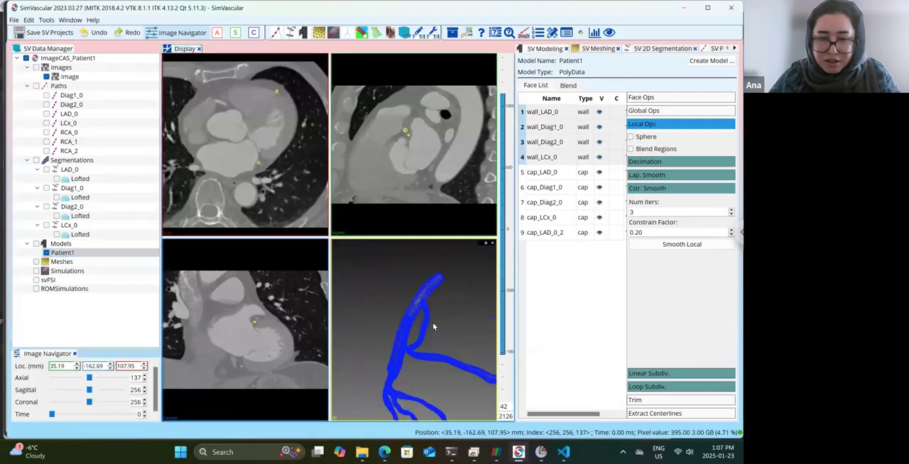
{"action": "scroll", "coordinate": [435, 321], "scroll_direction": "up", "scroll_amount": 5}
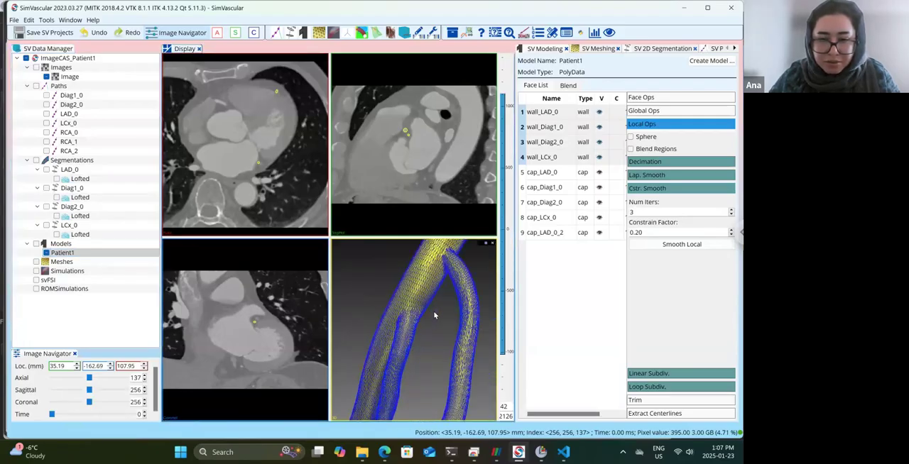
{"action": "scroll", "coordinate": [434, 315], "scroll_direction": "up", "scroll_amount": 2}
{"action": "scroll", "coordinate": [419, 327], "scroll_direction": "up", "scroll_amount": 3}
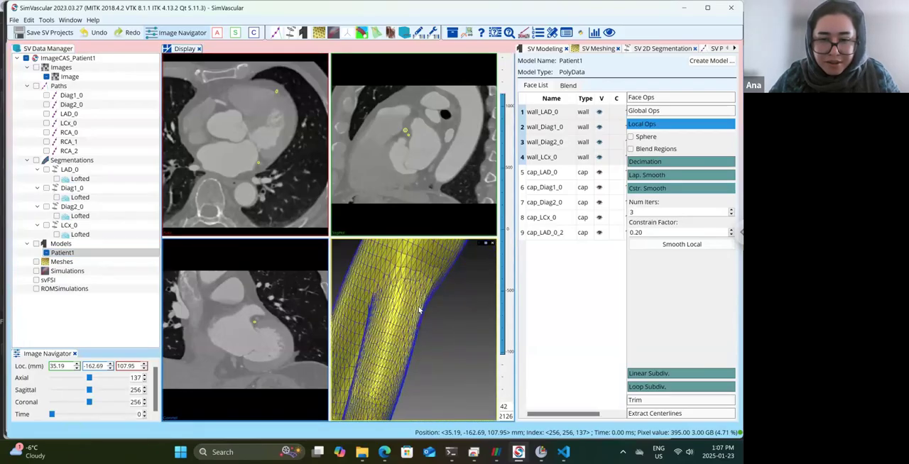
{"action": "left_click_drag", "start_coordinate": [421, 310], "coordinate": [427, 300]}
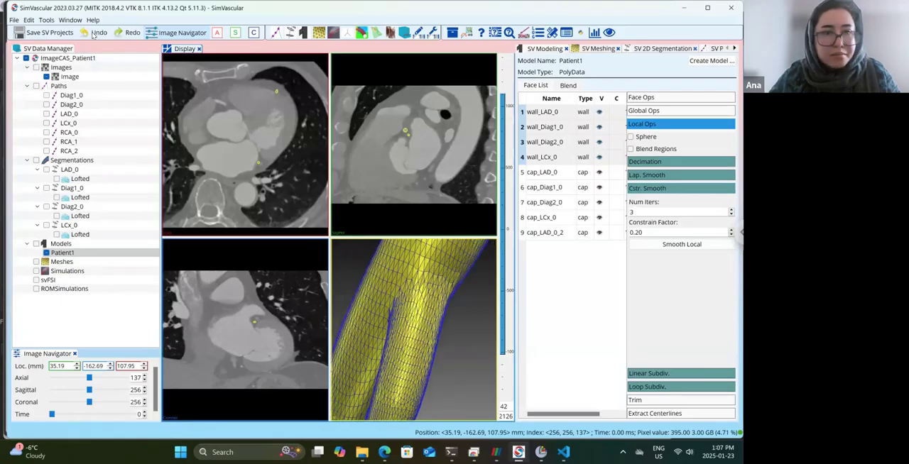
Undo the local decimation and smoothing operations one by one and inspect the mesh at the branch junction.
{"action": "left_click", "coordinate": [96, 32]}
{"action": "left_click", "coordinate": [96, 33]}
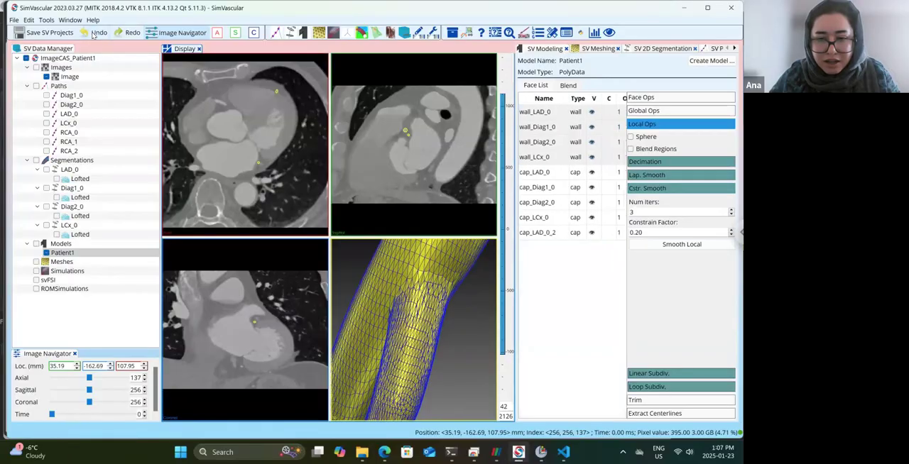
{"action": "left_click", "coordinate": [94, 35]}
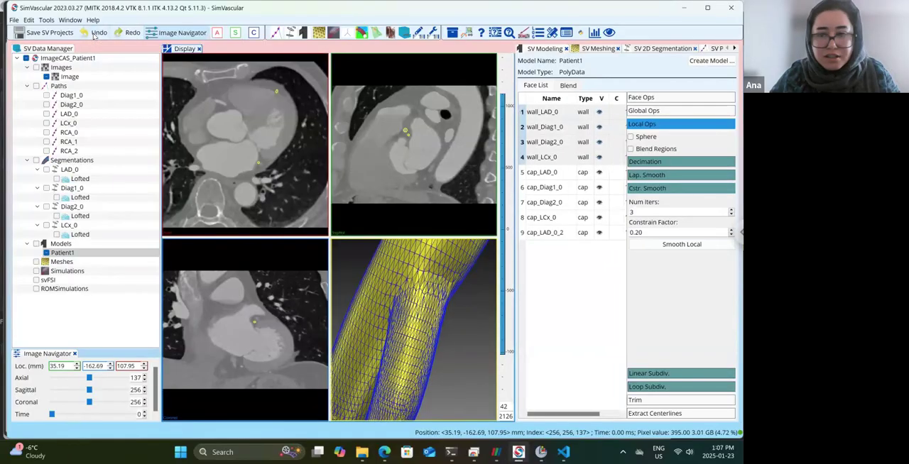
{"action": "left_click", "coordinate": [95, 34]}
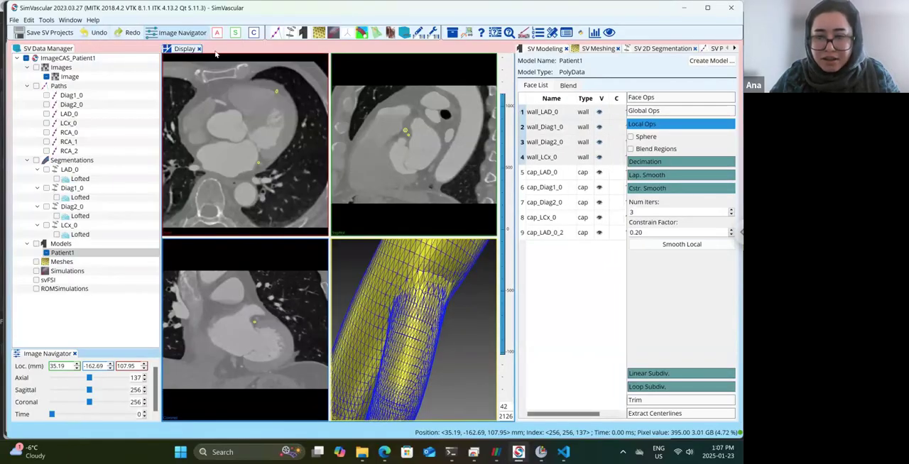
{"action": "scroll", "coordinate": [457, 309], "scroll_direction": "up", "scroll_amount": 3}
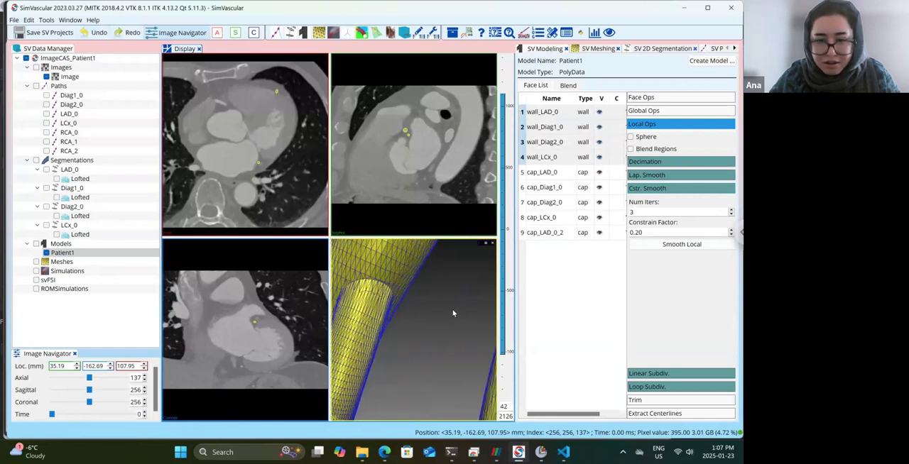
{"action": "scroll", "coordinate": [444, 310], "scroll_direction": "up", "scroll_amount": 2}
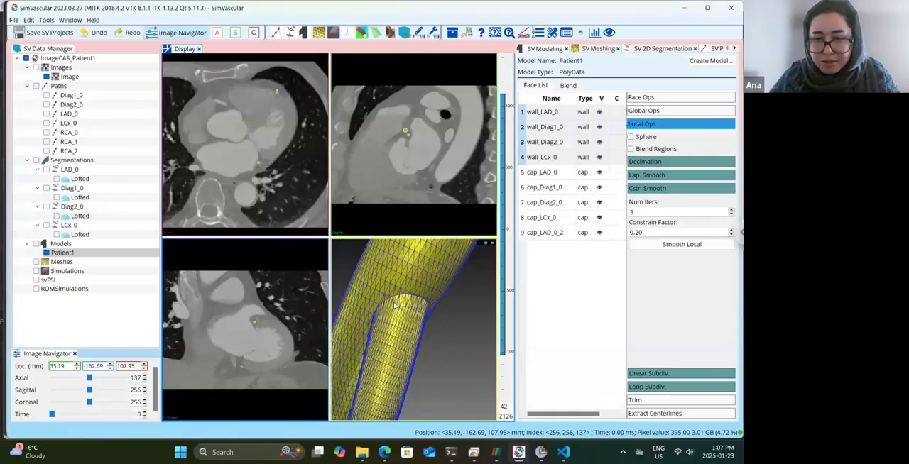
Redo the undone decimation and smoothing operations and examine the mesh at the junction and along the neighbouring branches.
{"action": "left_click", "coordinate": [123, 35]}
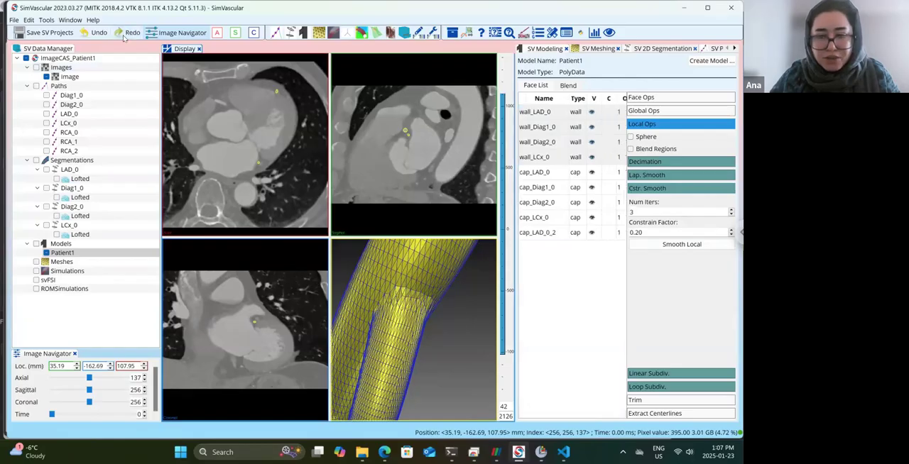
{"action": "left_click", "coordinate": [123, 35]}
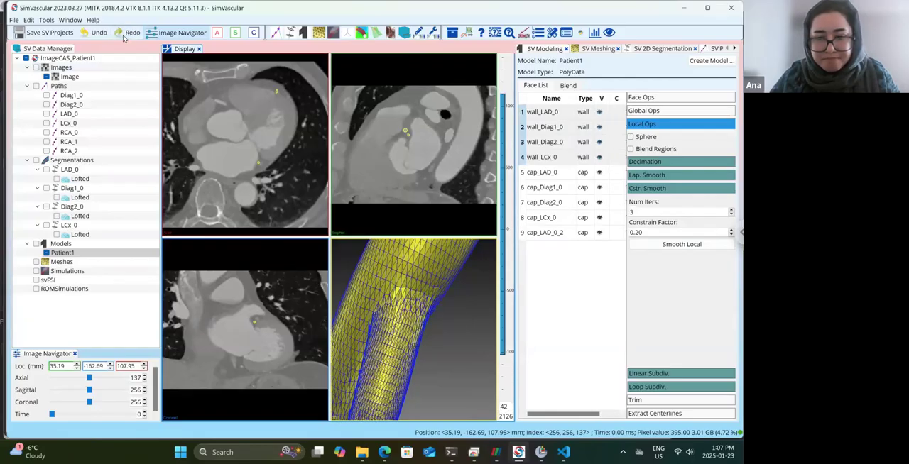
{"action": "left_click", "coordinate": [123, 35]}
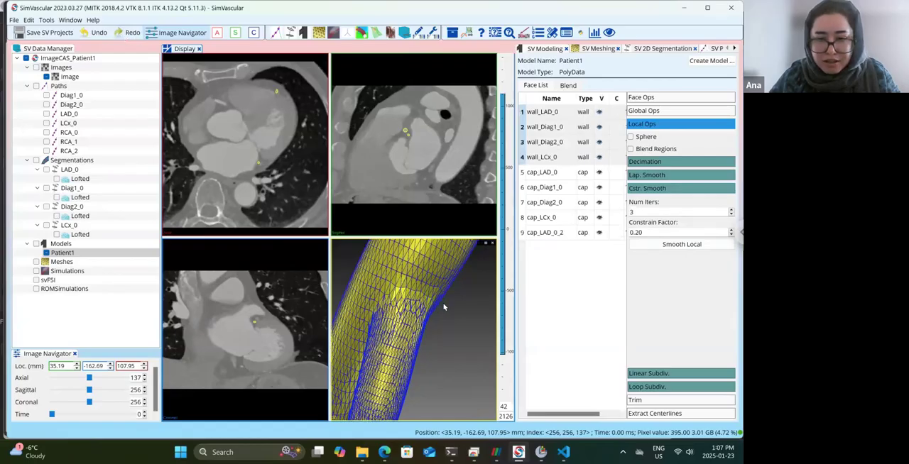
{"action": "scroll", "coordinate": [444, 307], "scroll_direction": "up", "scroll_amount": 2}
{"action": "scroll", "coordinate": [446, 336], "scroll_direction": "up", "scroll_amount": 2}
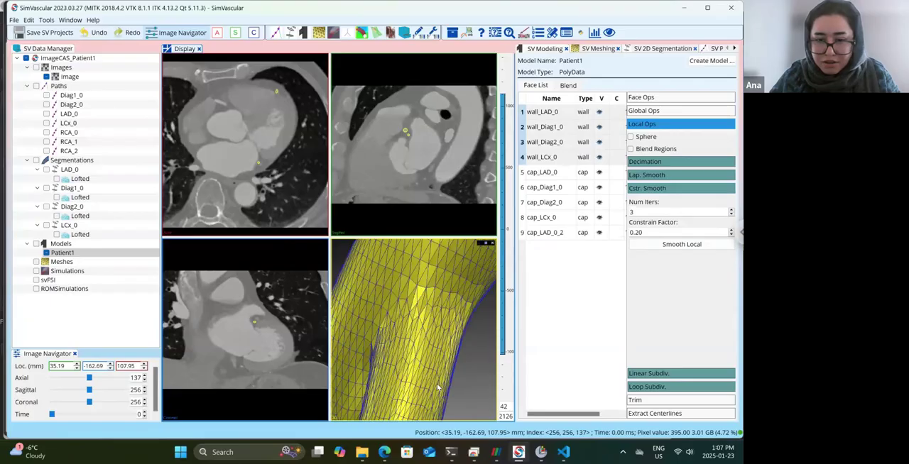
{"action": "scroll", "coordinate": [437, 369], "scroll_direction": "down", "scroll_amount": 2}
{"action": "scroll", "coordinate": [436, 358], "scroll_direction": "down", "scroll_amount": 2}
{"action": "scroll", "coordinate": [435, 357], "scroll_direction": "down", "scroll_amount": 3}
{"action": "scroll", "coordinate": [440, 336], "scroll_direction": "down", "scroll_amount": 1}
{"action": "left_click_drag", "start_coordinate": [439, 338], "coordinate": [455, 314]}
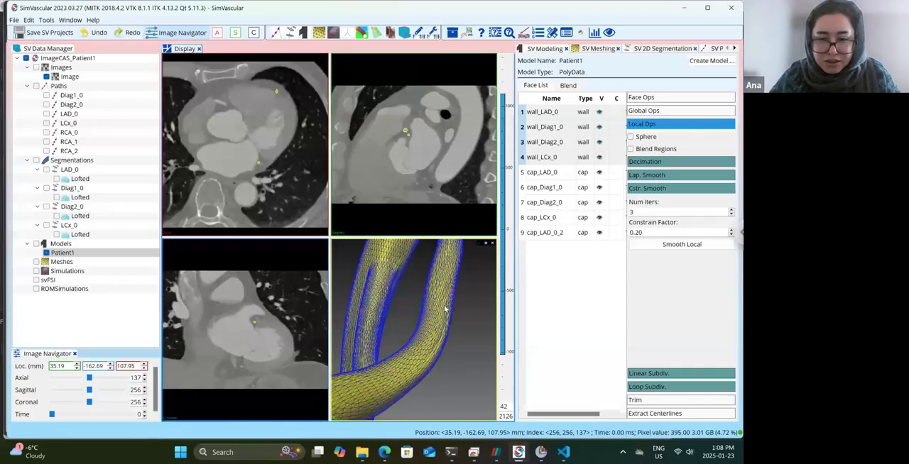
Select all wall and cap faces from wall_LAD_0 to cap_LAD_0_2, estimate the remesh size and remesh them at 0.2586.
{"action": "left_click", "coordinate": [553, 113]}
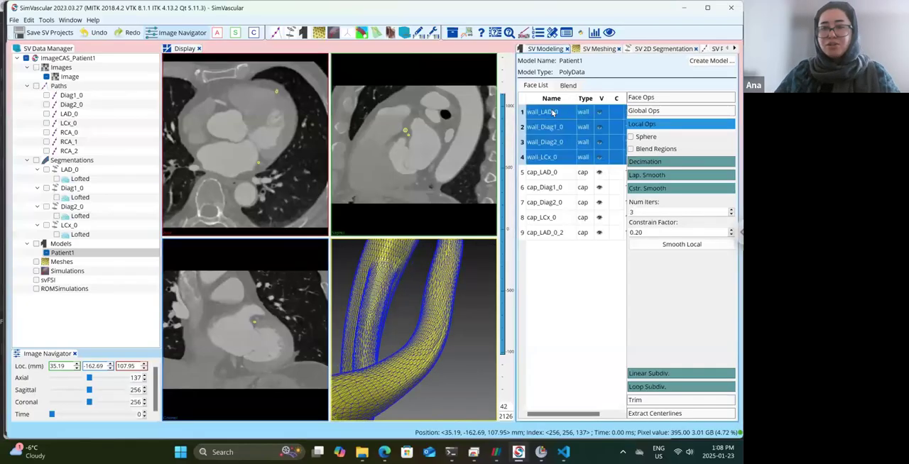
{"action": "left_click", "coordinate": [553, 112]}
{"action": "key", "text": "shift+Down"}
{"action": "key", "text": "shift+Down"}
{"action": "key", "text": "shift+Down"}
{"action": "key", "text": "shift+Down"}
{"action": "key", "text": "shift+Down"}
{"action": "key", "text": "shift+Down"}
{"action": "key", "text": "shift+Down"}
{"action": "key", "text": "shift+Down"}
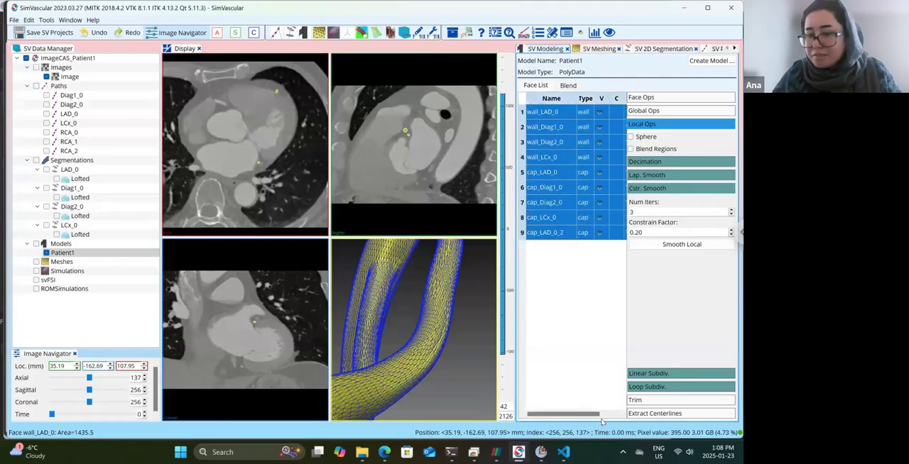
{"action": "left_click", "coordinate": [666, 100]}
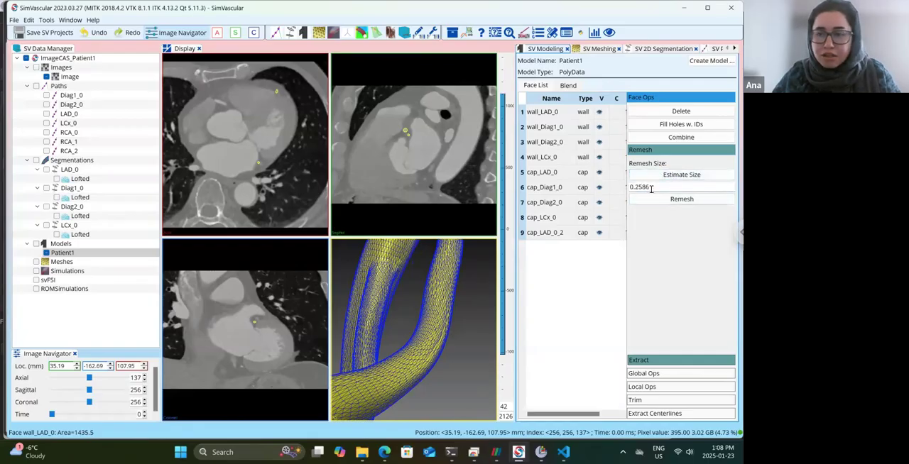
{"action": "left_click", "coordinate": [654, 199]}
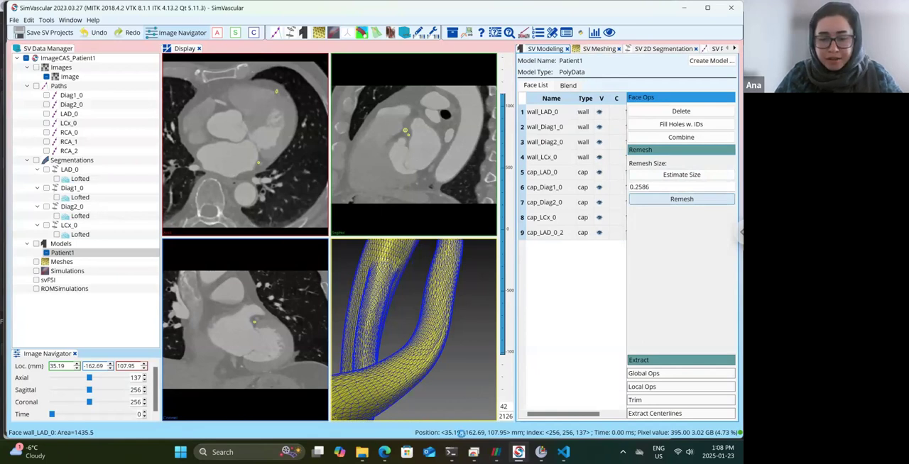
Switch to the mbilog console window to follow the progress of the remeshing iterations.
{"action": "mouse_move", "coordinate": [459, 444]}
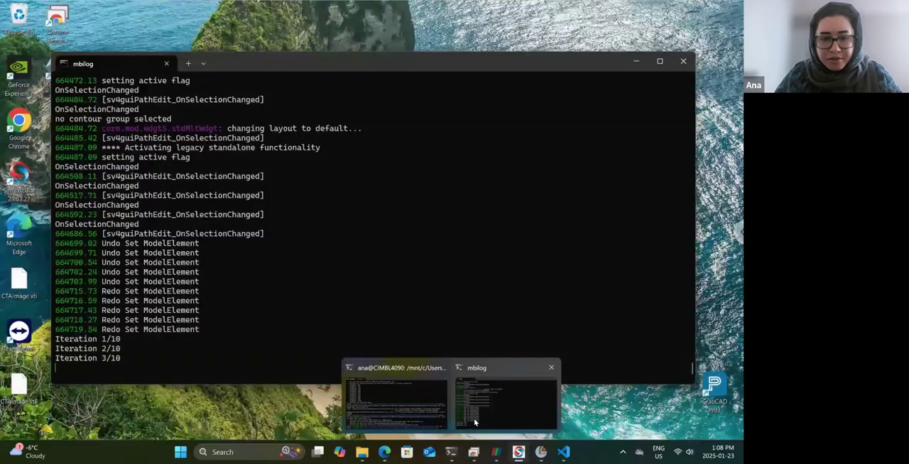
{"action": "left_click", "coordinate": [475, 423]}
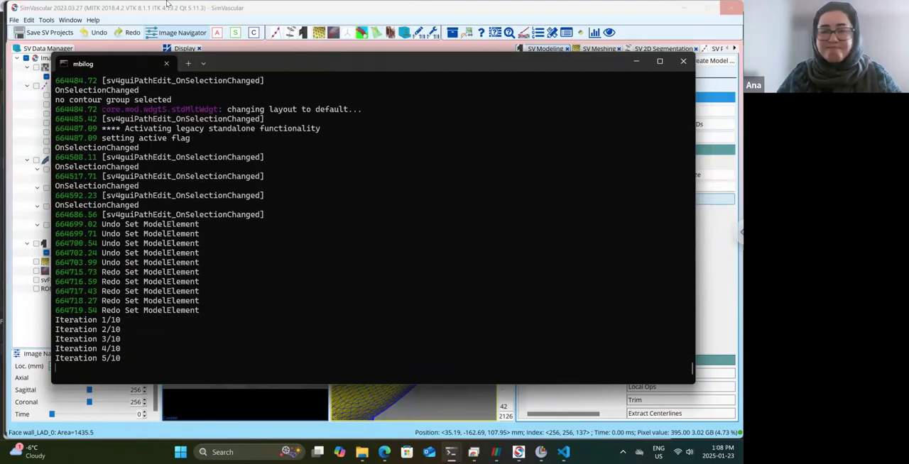
{"action": "mouse_move", "coordinate": [168, 4]}
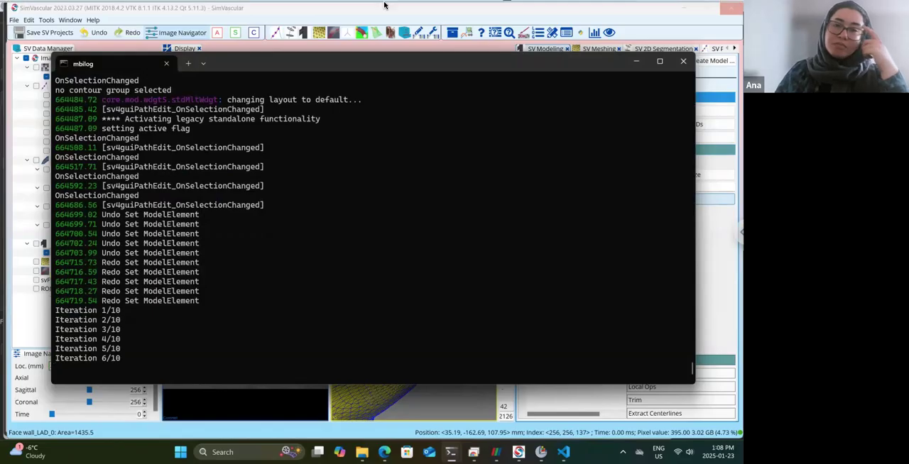
Switch back to SimVascular after the final mesh improvement and inspect the remeshed surface along the branches and at the vessel end cap.
{"action": "mouse_move", "coordinate": [387, 4]}
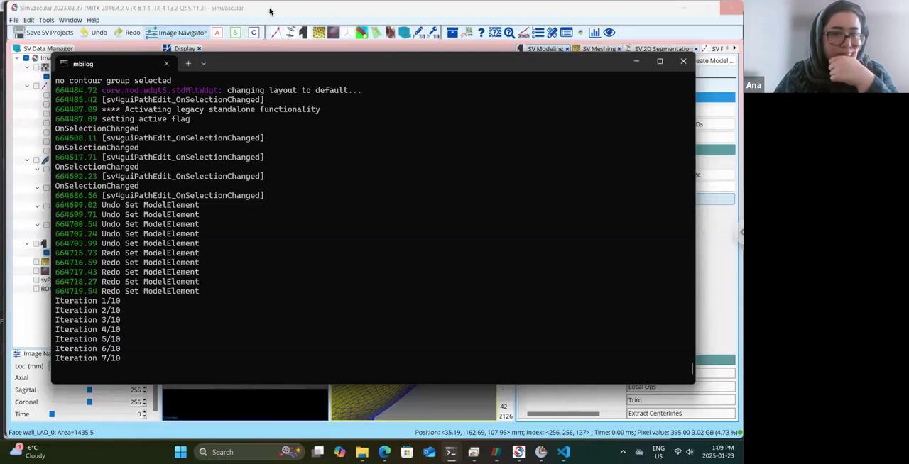
{"action": "mouse_move", "coordinate": [272, 1]}
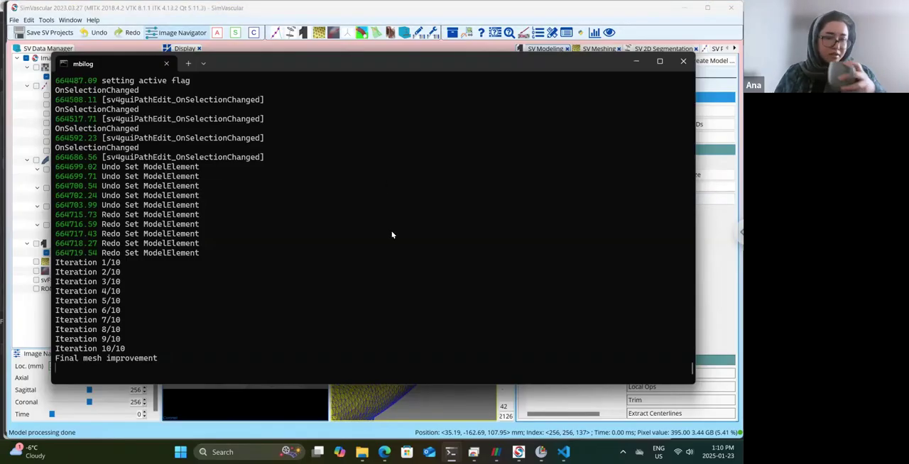
{"action": "left_click", "coordinate": [362, 430]}
{"action": "left_click_drag", "start_coordinate": [418, 350], "coordinate": [429, 363]}
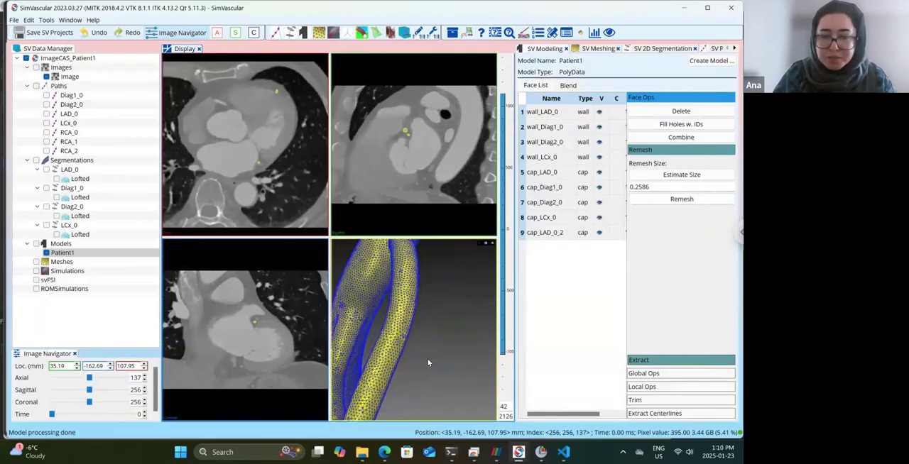
{"action": "left_click_drag", "start_coordinate": [427, 319], "coordinate": [439, 292]}
{"action": "scroll", "coordinate": [443, 292], "scroll_direction": "down", "scroll_amount": 6}
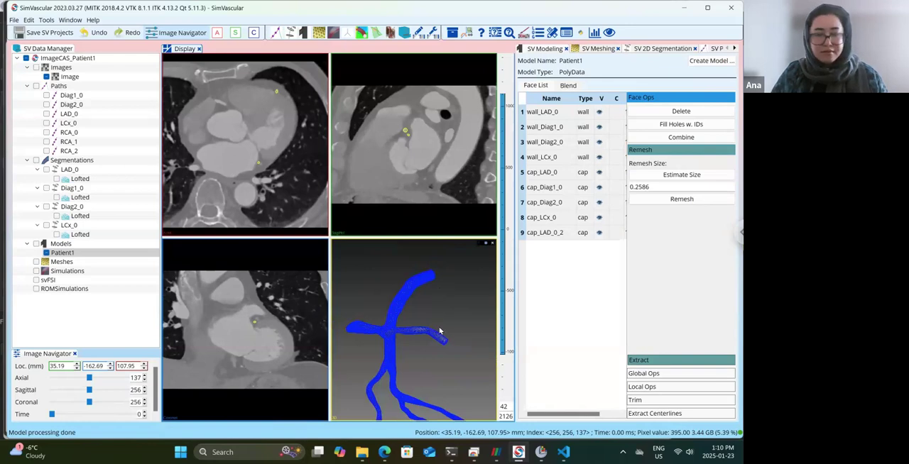
{"action": "left_click_drag", "start_coordinate": [452, 363], "coordinate": [367, 298]}
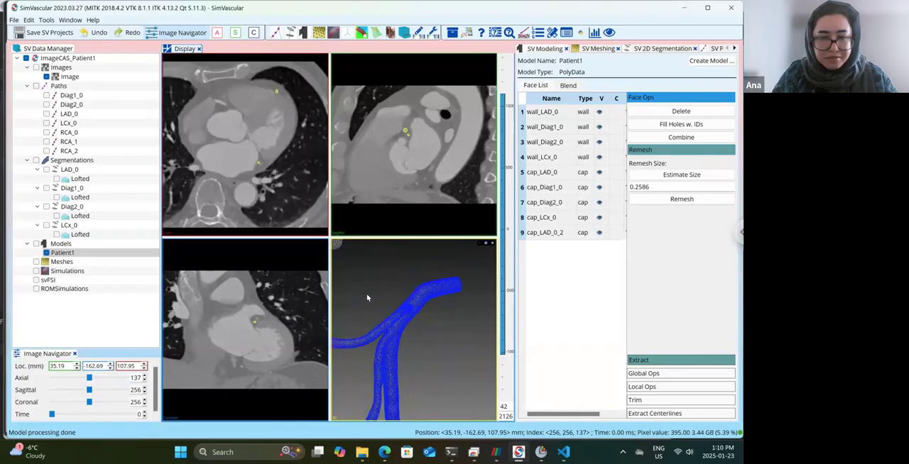
{"action": "left_click_drag", "start_coordinate": [414, 317], "coordinate": [400, 331]}
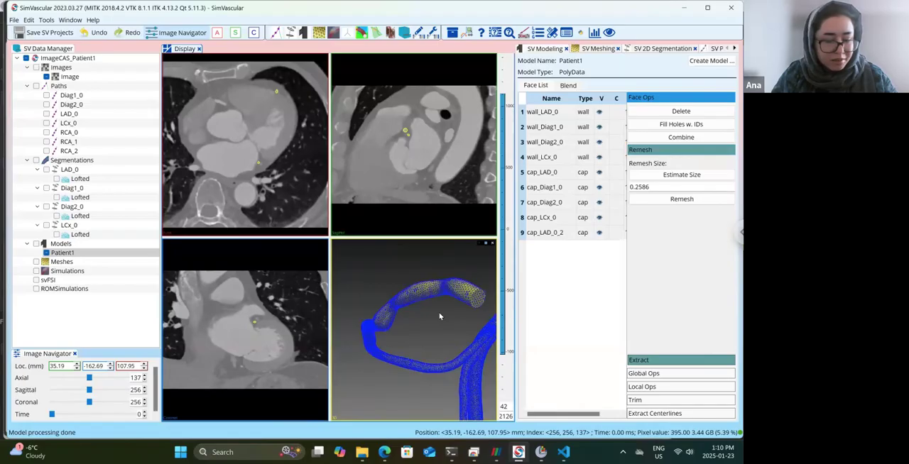
{"action": "mouse_move", "coordinate": [434, 317]}
{"action": "middle_mouse_down"}
{"action": "mouse_move", "coordinate": [299, 341]}
{"action": "mouse_move", "coordinate": [477, 284]}
{"action": "mouse_move", "coordinate": [437, 303]}
{"action": "middle_mouse_up"}
{"action": "mouse_move", "coordinate": [437, 303]}
{"action": "left_mouse_down"}
{"action": "mouse_move", "coordinate": [438, 326]}
{"action": "mouse_move", "coordinate": [426, 305]}
{"action": "mouse_move", "coordinate": [457, 313]}
{"action": "mouse_move", "coordinate": [433, 307]}
{"action": "left_mouse_up"}
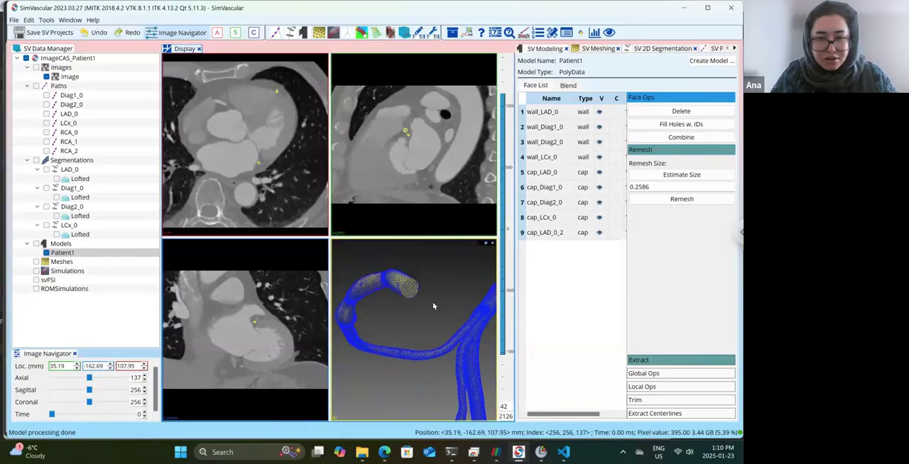
{"action": "scroll", "coordinate": [433, 304], "scroll_direction": "up", "scroll_amount": 5}
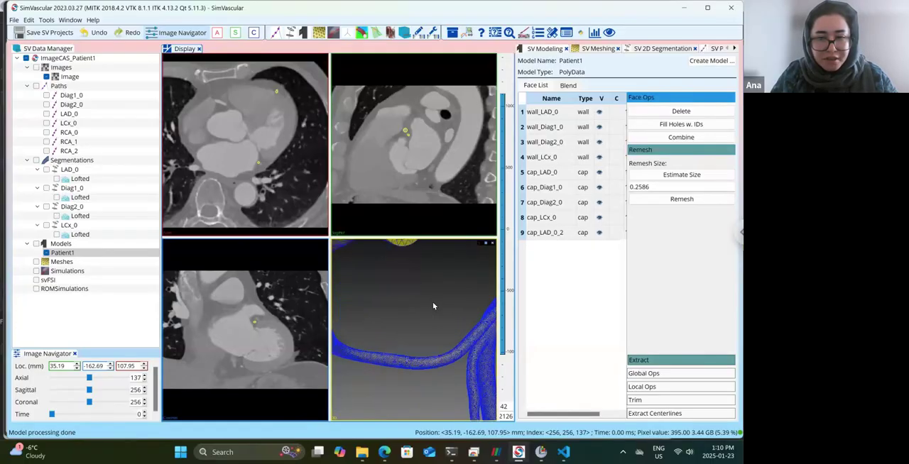
{"action": "left_click_drag", "start_coordinate": [439, 327], "coordinate": [436, 318]}
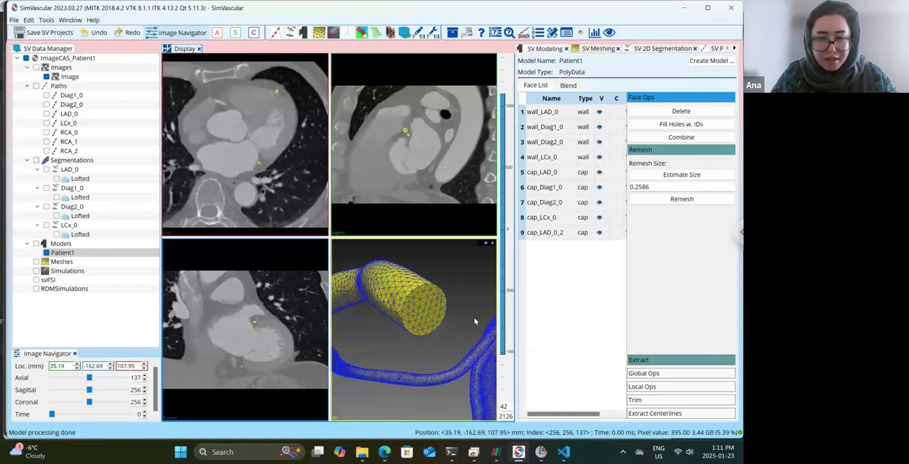
{"action": "scroll", "coordinate": [475, 321], "scroll_direction": "down", "scroll_amount": 4}
{"action": "left_click_drag", "start_coordinate": [477, 316], "coordinate": [522, 323]}
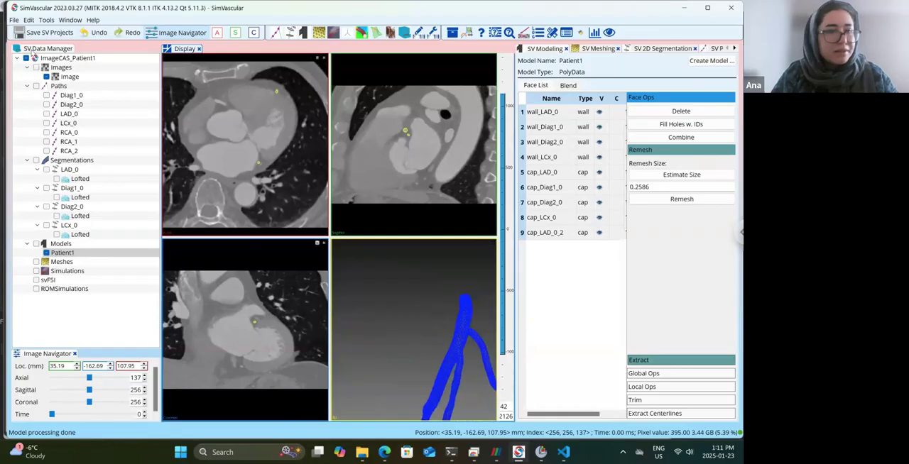
Save the SV projects and hide the surface edges of the Patient1 model.
{"action": "left_click", "coordinate": [27, 33]}
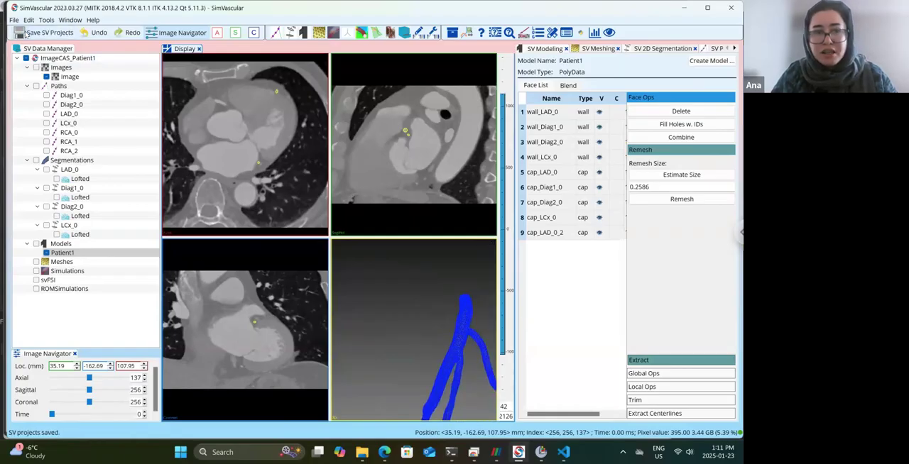
{"action": "right_click", "coordinate": [64, 254]}
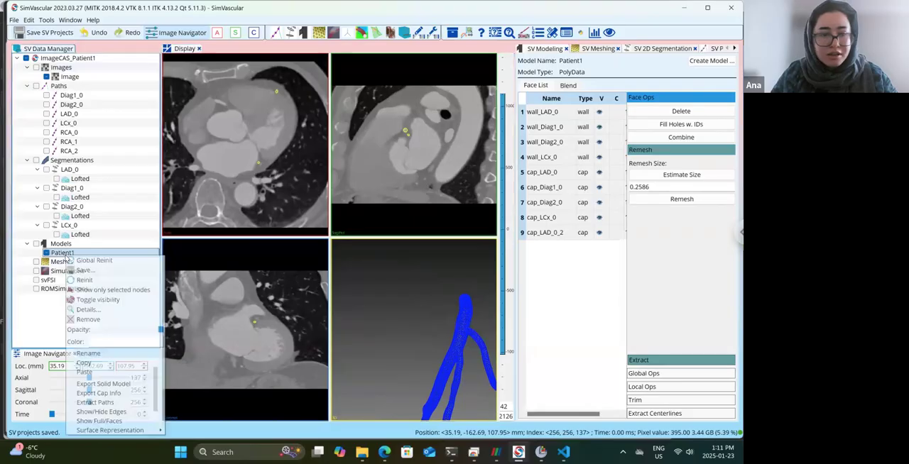
{"action": "left_click", "coordinate": [110, 418]}
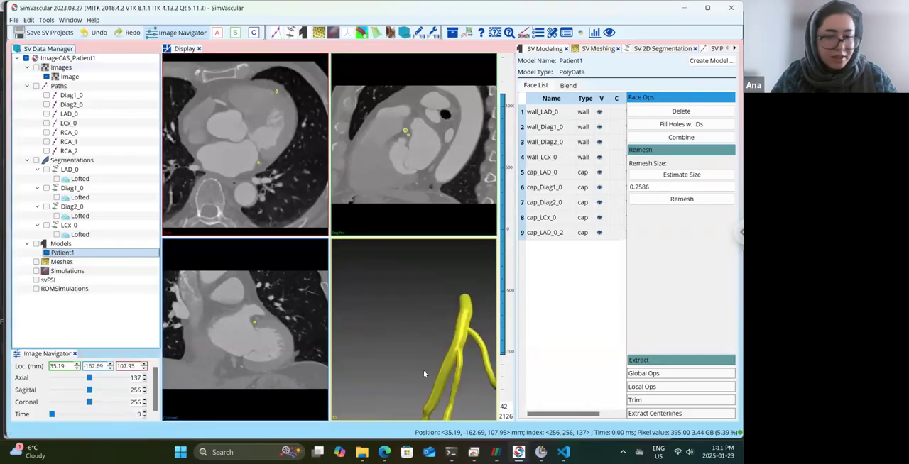
{"action": "left_click_drag", "start_coordinate": [428, 372], "coordinate": [444, 393]}
{"action": "scroll", "coordinate": [445, 393], "scroll_direction": "down", "scroll_amount": 4}
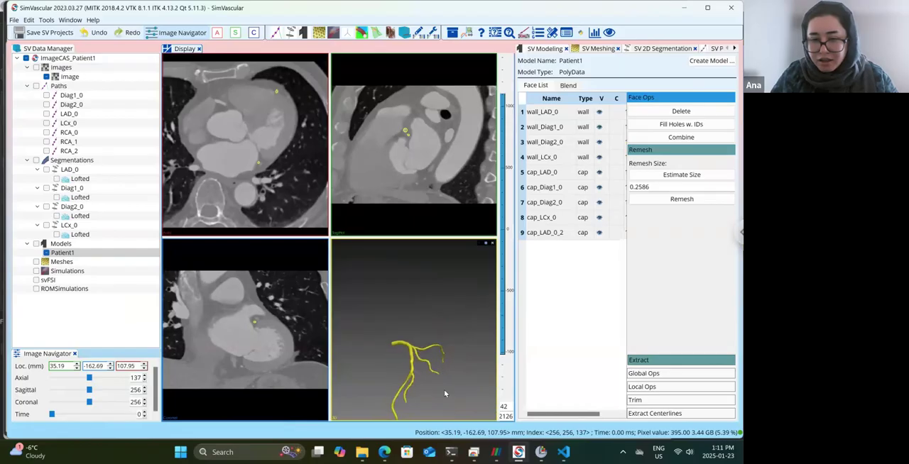
Create a TetGen mesh from the Patient1 model using the model's name, and open it for meshing.
{"action": "right_click", "coordinate": [69, 265]}
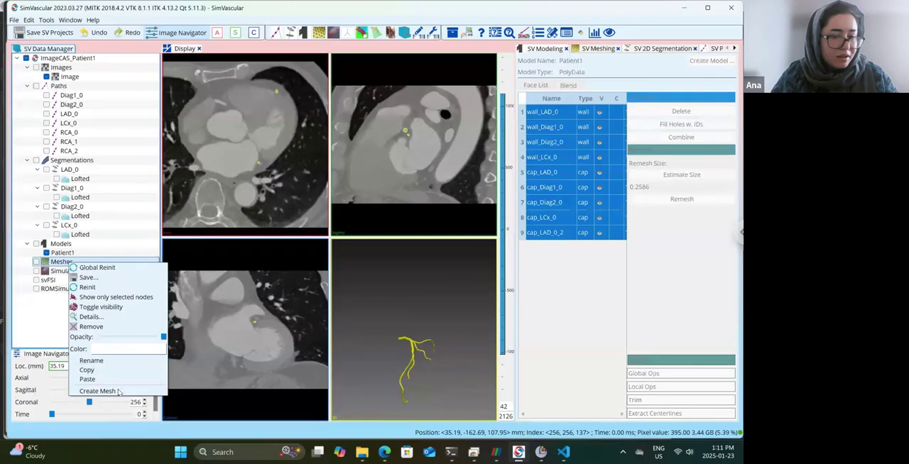
{"action": "left_click", "coordinate": [118, 390]}
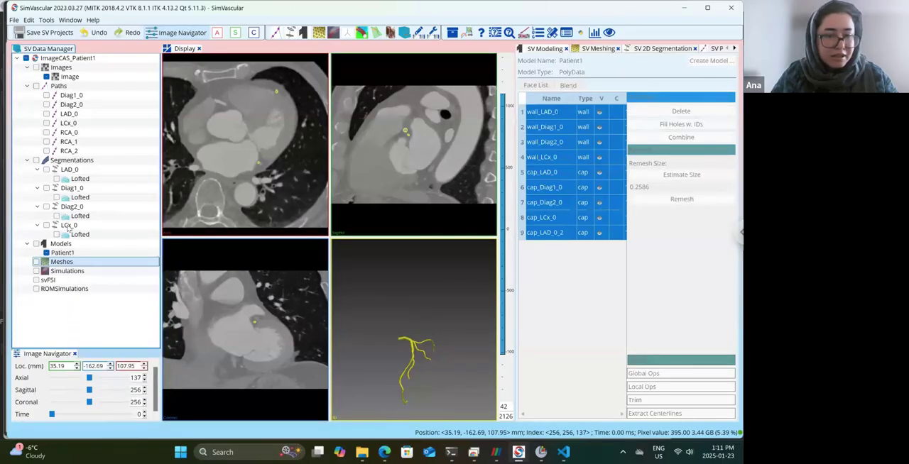
{"action": "right_click", "coordinate": [54, 261]}
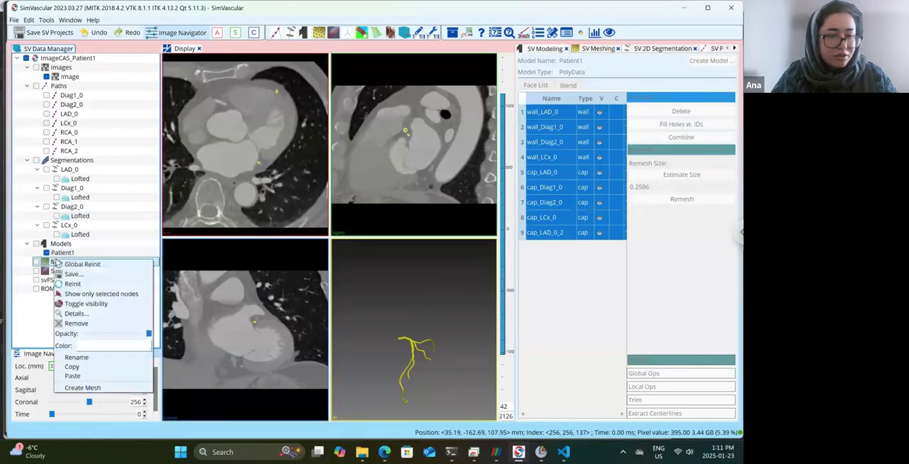
{"action": "left_click", "coordinate": [98, 390]}
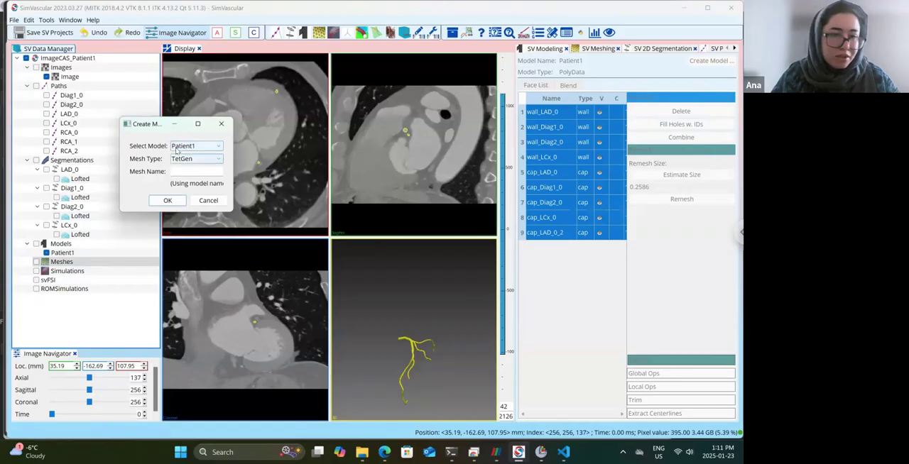
{"action": "left_click", "coordinate": [167, 201]}
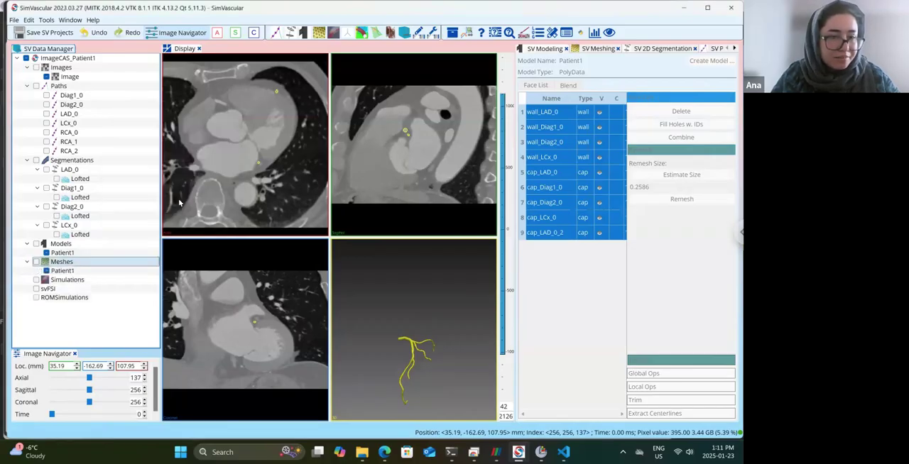
{"action": "double_click", "coordinate": [70, 271]}
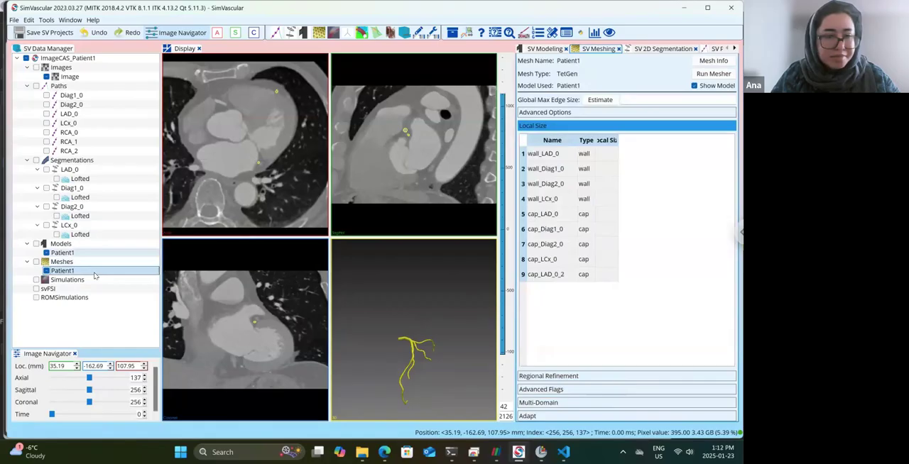
Show the advanced meshing options and set the global max edge size of the Patient1 mesh to 0.5.
{"action": "left_click", "coordinate": [559, 114]}
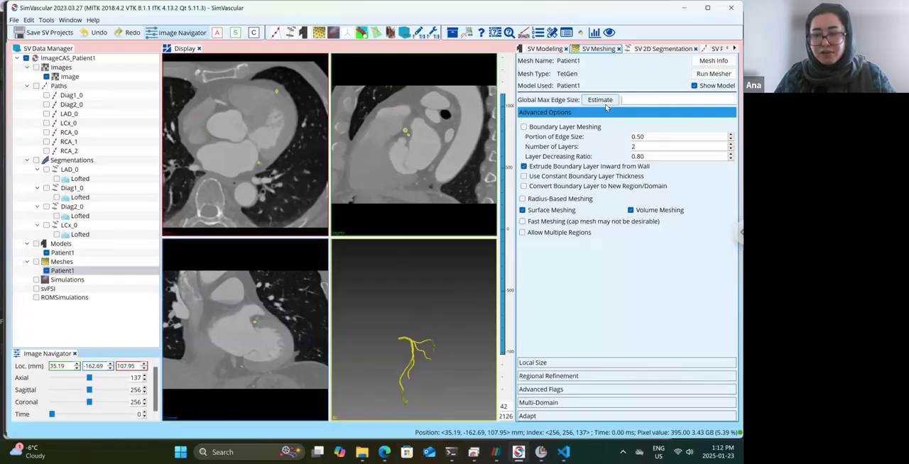
{"action": "type", "text": "3"}
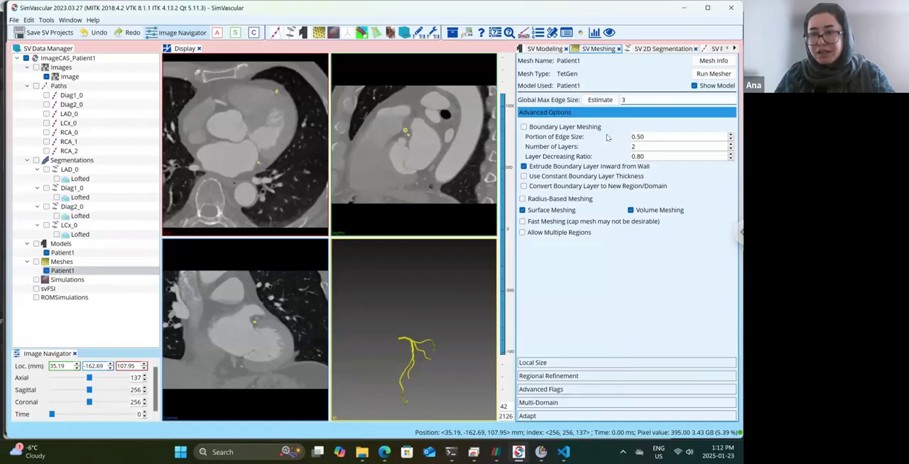
{"action": "key", "text": "BackSpace"}
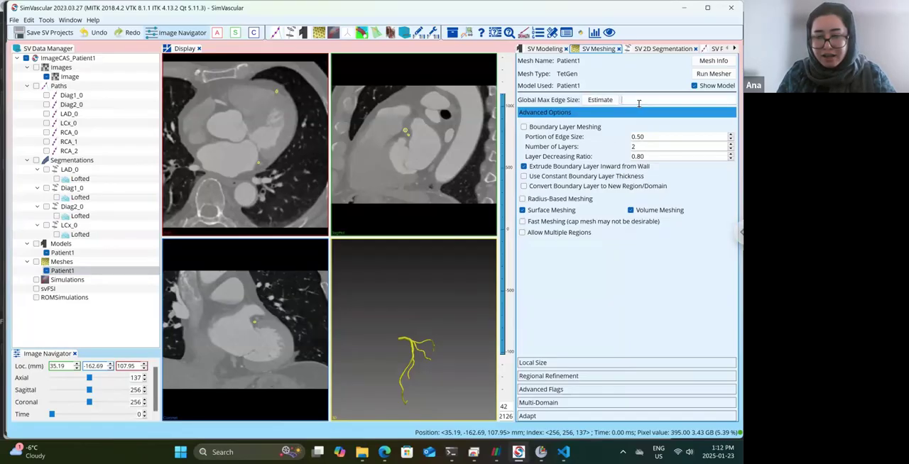
{"action": "type", "text": "0."}
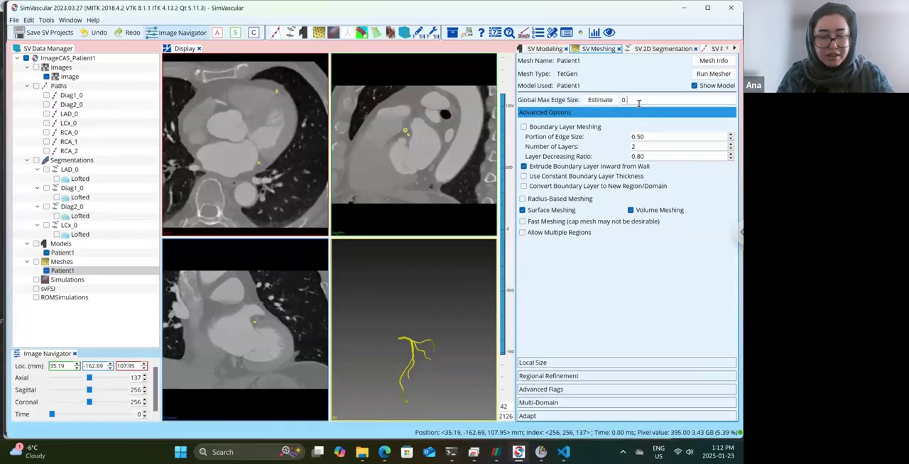
{"action": "type", "text": "5"}
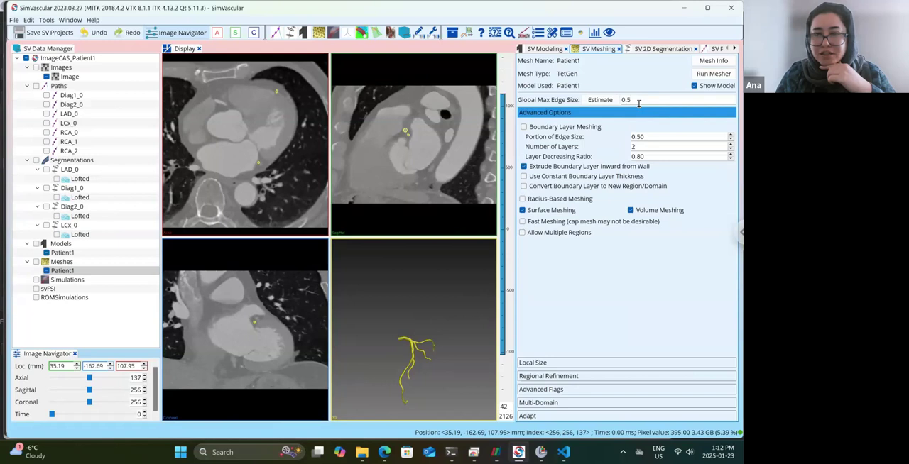
Set the local mesh size of the wall_LAD_0 face to 0.45.
{"action": "left_click", "coordinate": [570, 365]}
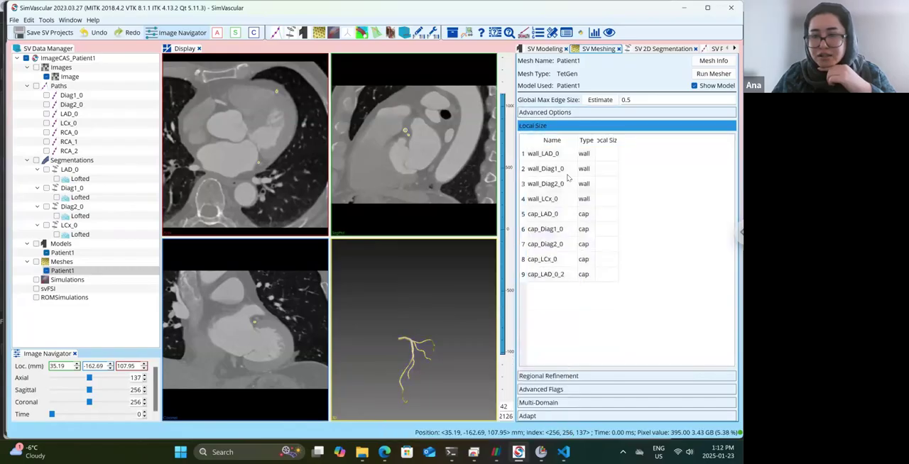
{"action": "left_click", "coordinate": [565, 154]}
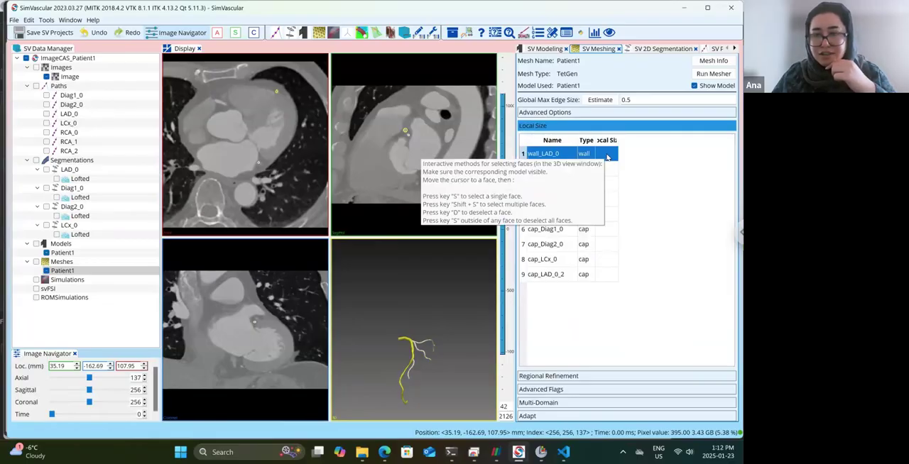
{"action": "double_click", "coordinate": [607, 155]}
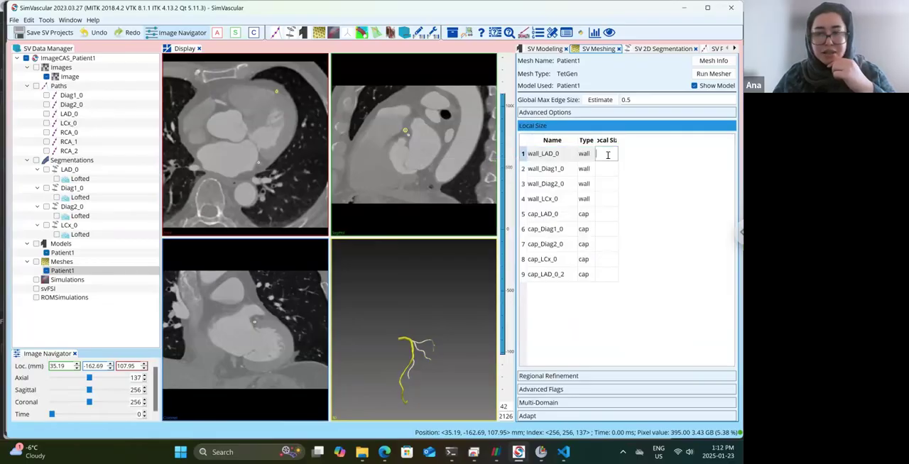
{"action": "type", "text": "0."}
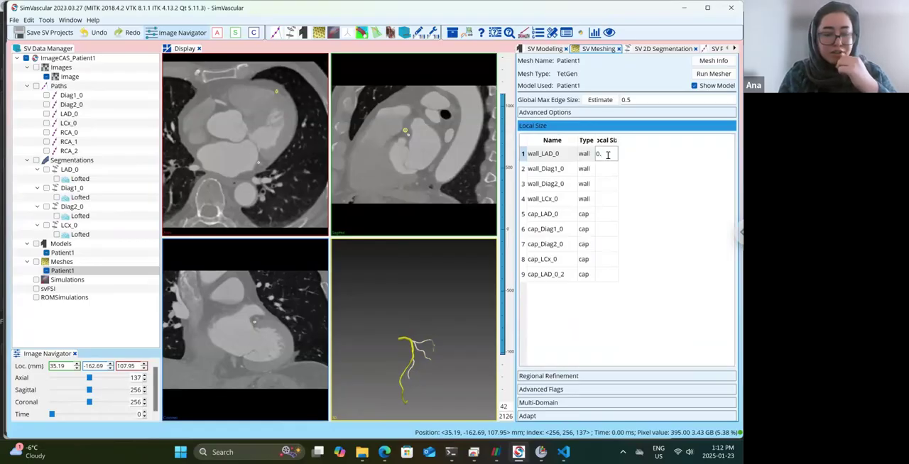
{"action": "type", "text": "45"}
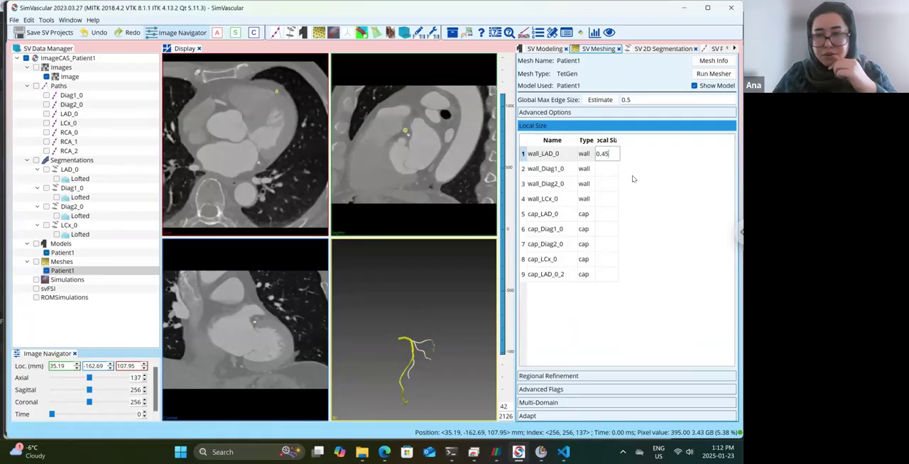
{"action": "mouse_move", "coordinate": [632, 179]}
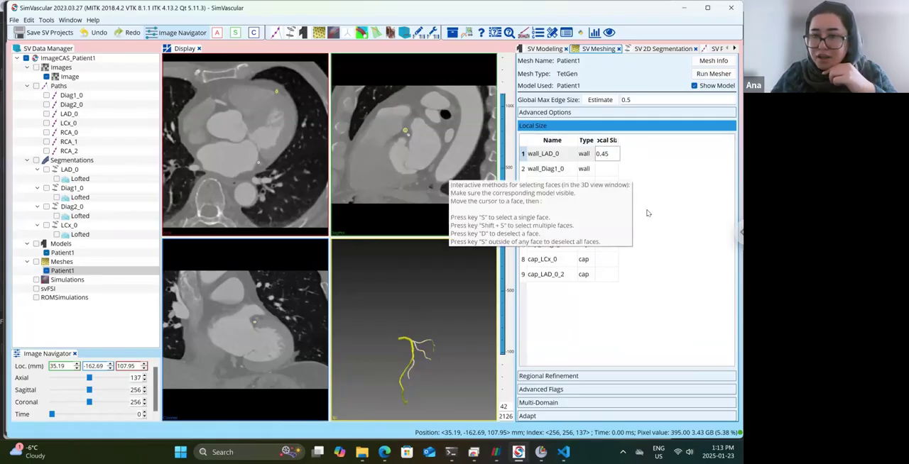
{"action": "left_click", "coordinate": [634, 186]}
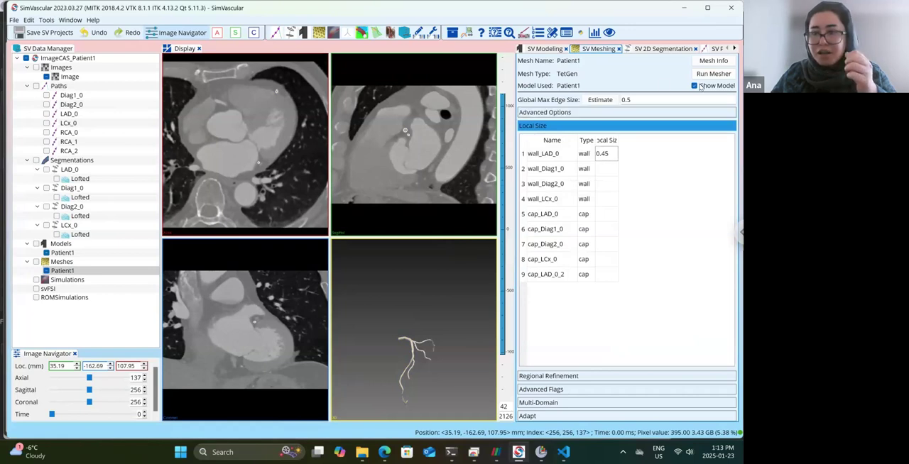
Save the SV projects and try to generate the Patient1 mesh, agreeing to continue with the lengthy meshing.
{"action": "left_click", "coordinate": [40, 34]}
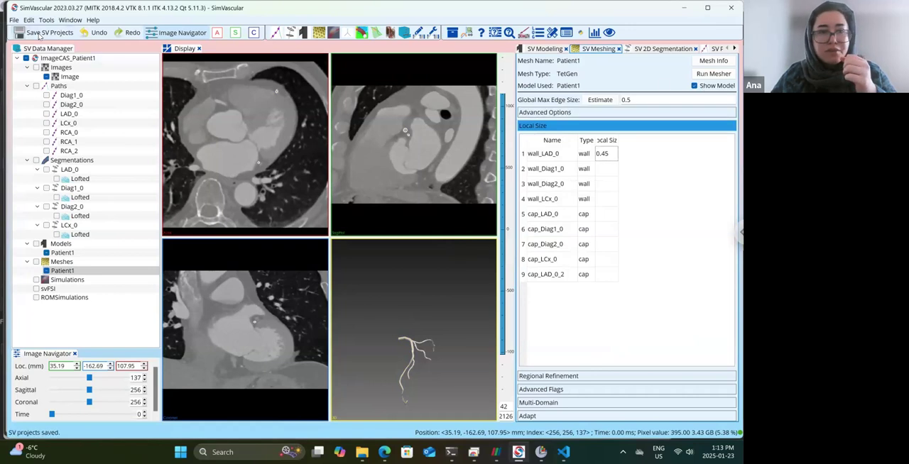
{"action": "left_click", "coordinate": [718, 75]}
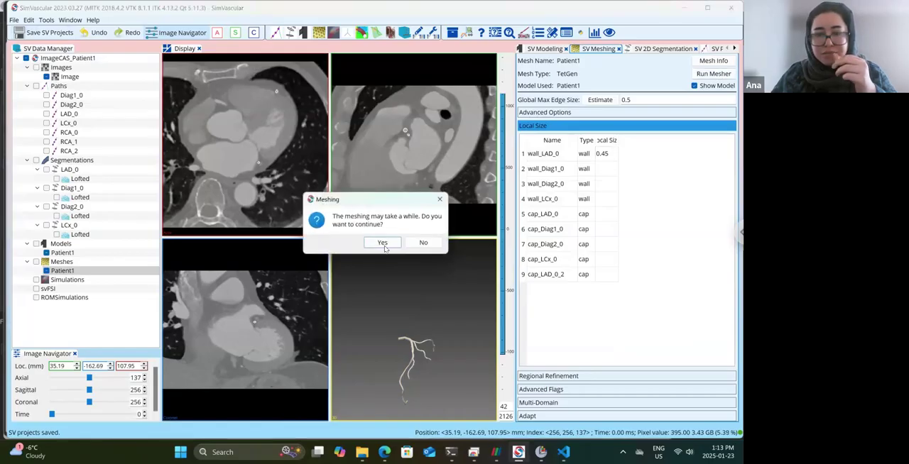
{"action": "left_click", "coordinate": [384, 243]}
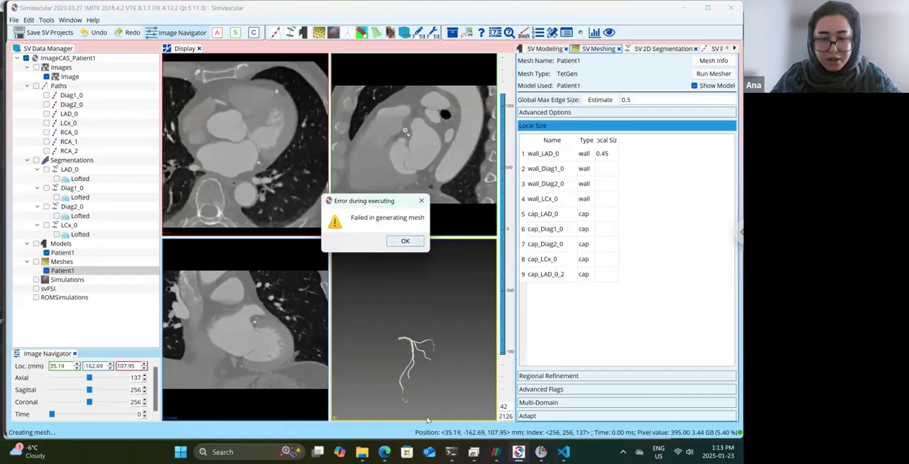
Dismiss the meshing error, read the end of the mbilog console output for its cause, and return to the model view.
{"action": "left_click", "coordinate": [407, 242]}
{"action": "mouse_move", "coordinate": [451, 453]}
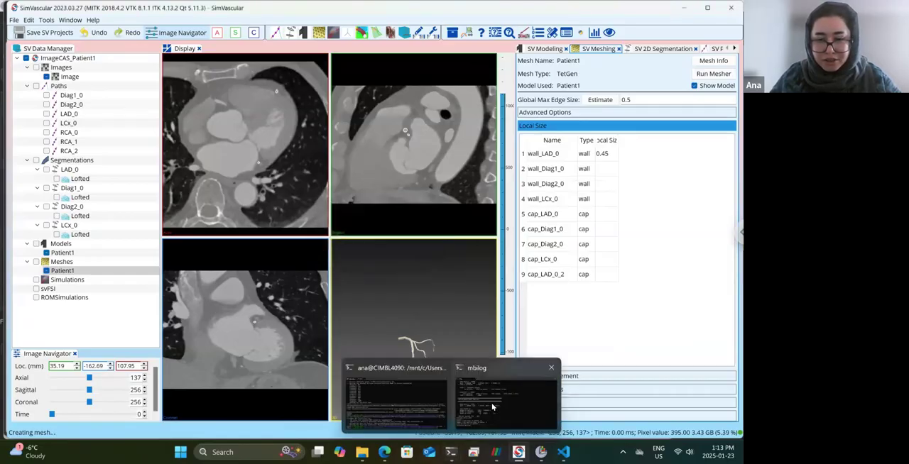
{"action": "left_click", "coordinate": [493, 407]}
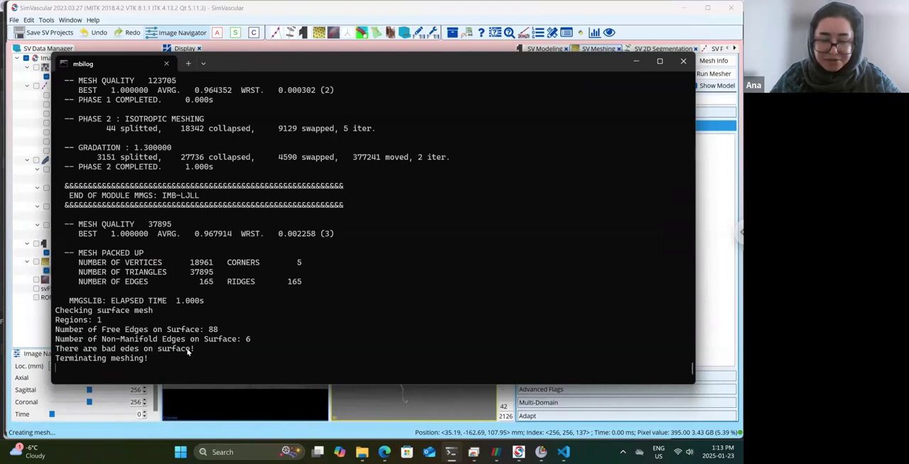
{"action": "left_click", "coordinate": [436, 393]}
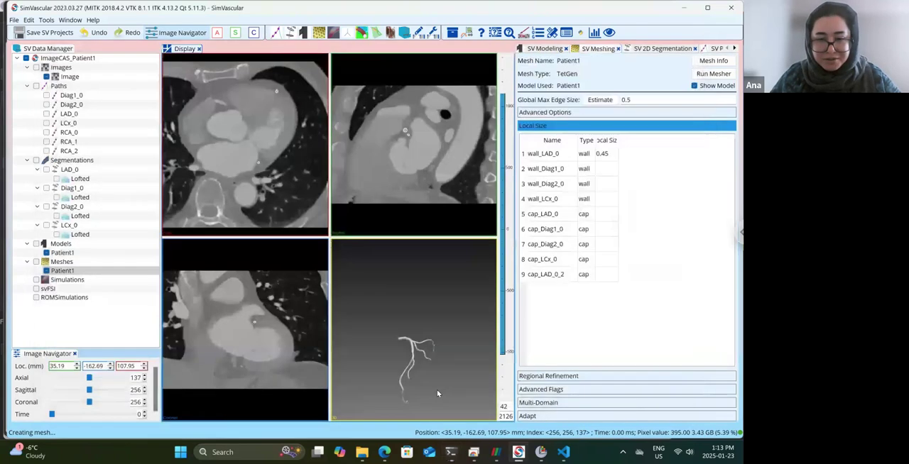
{"action": "left_click_drag", "start_coordinate": [439, 386], "coordinate": [394, 424]}
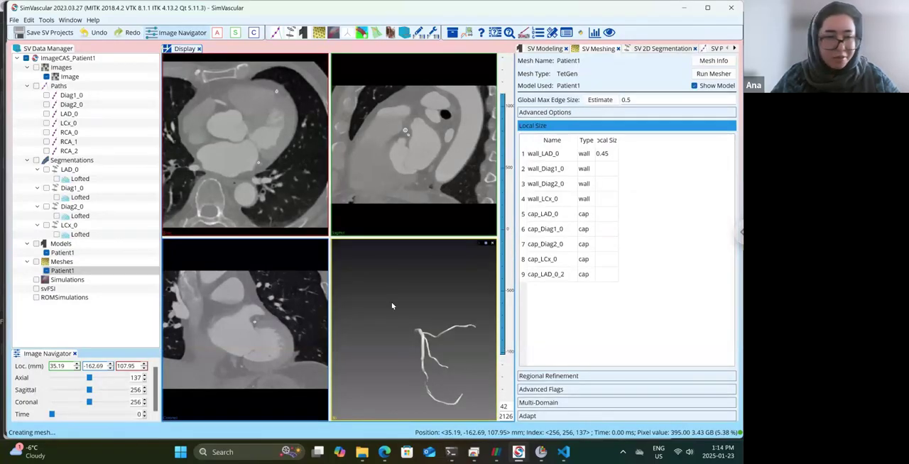
Remove the Patient1 mesh from the data storage and confirm the removal.
{"action": "left_click", "coordinate": [66, 271]}
{"action": "right_click", "coordinate": [70, 275]}
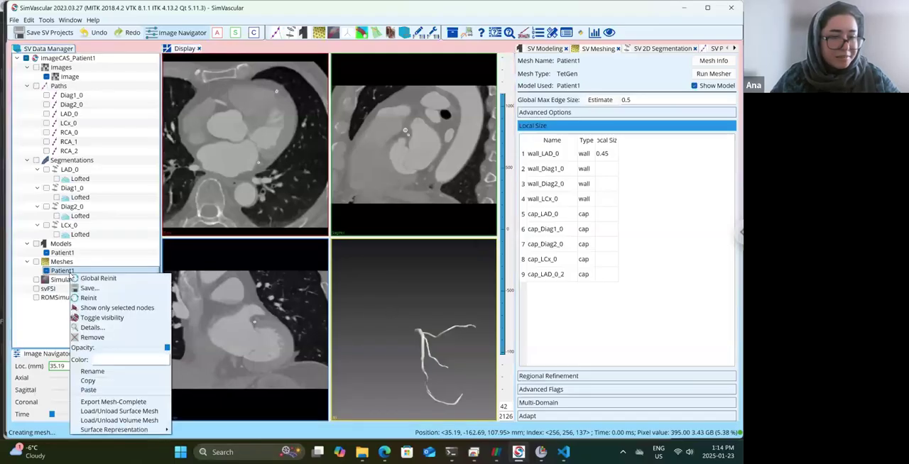
{"action": "left_click", "coordinate": [93, 339]}
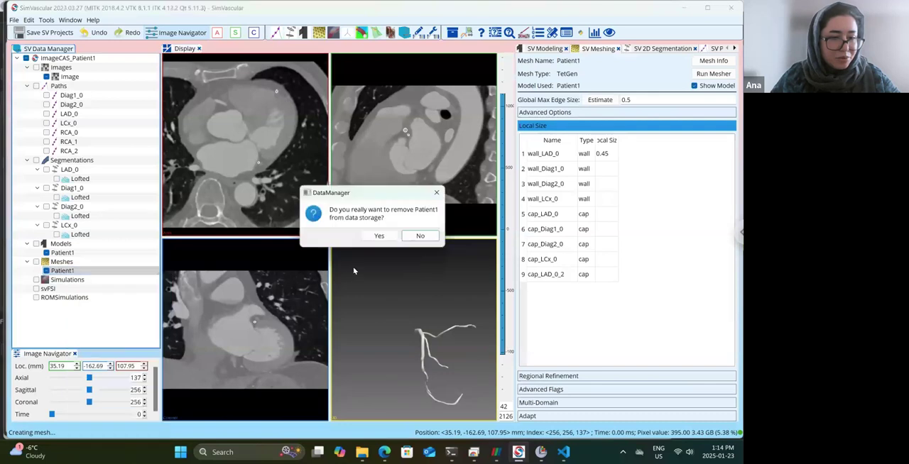
{"action": "left_click", "coordinate": [379, 237]}
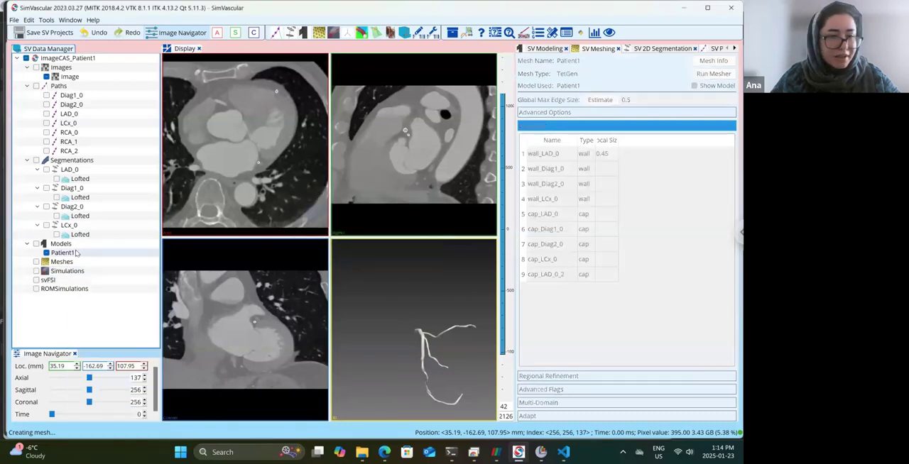
Rebuild the Patient1 solid model from the LAD_0 segmentation only, excluding Diag1_0, Diag2_0 and LCx_0, and save the SV projects.
{"action": "left_click", "coordinate": [74, 253]}
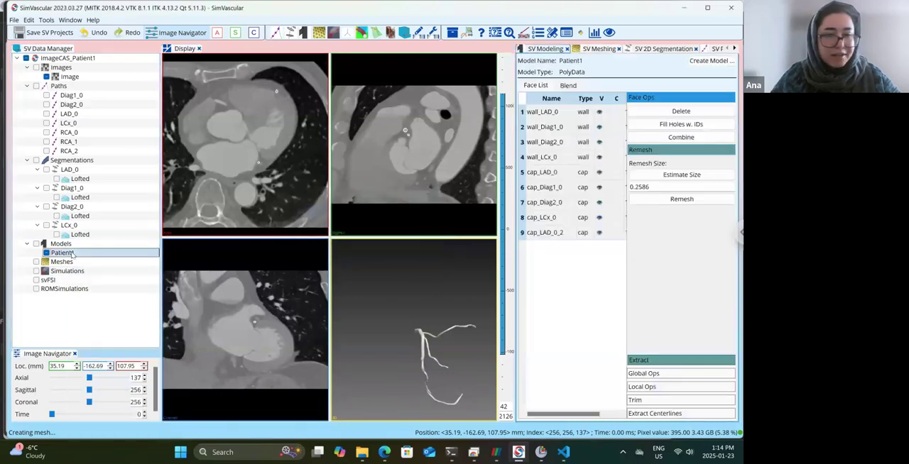
{"action": "left_click", "coordinate": [710, 61]}
{"action": "left_click", "coordinate": [198, 208]}
{"action": "left_click", "coordinate": [198, 194]}
{"action": "left_click", "coordinate": [197, 179]}
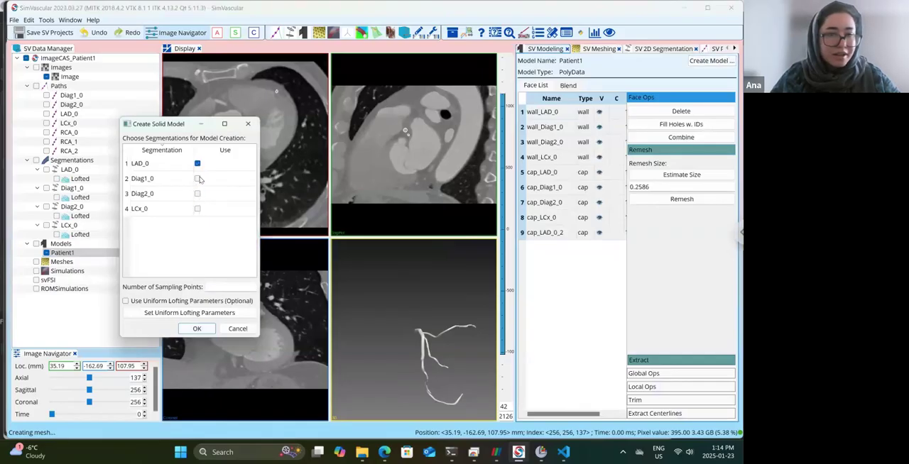
{"action": "left_click", "coordinate": [194, 329]}
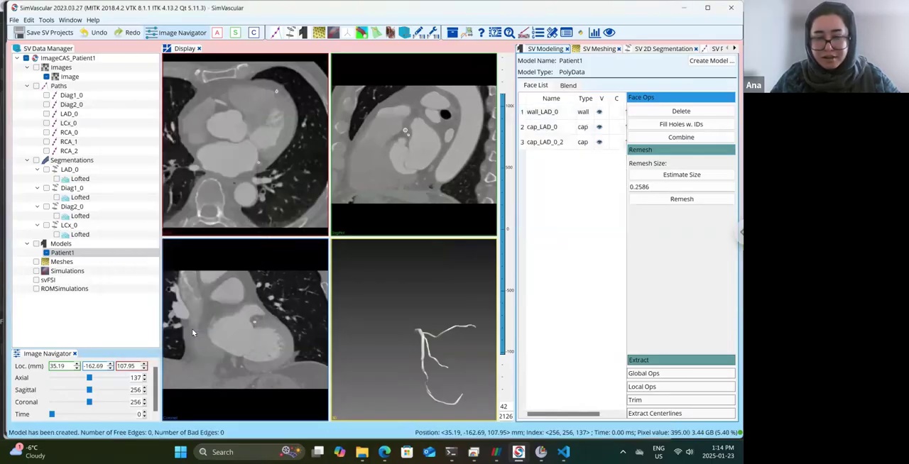
{"action": "left_click", "coordinate": [36, 34]}
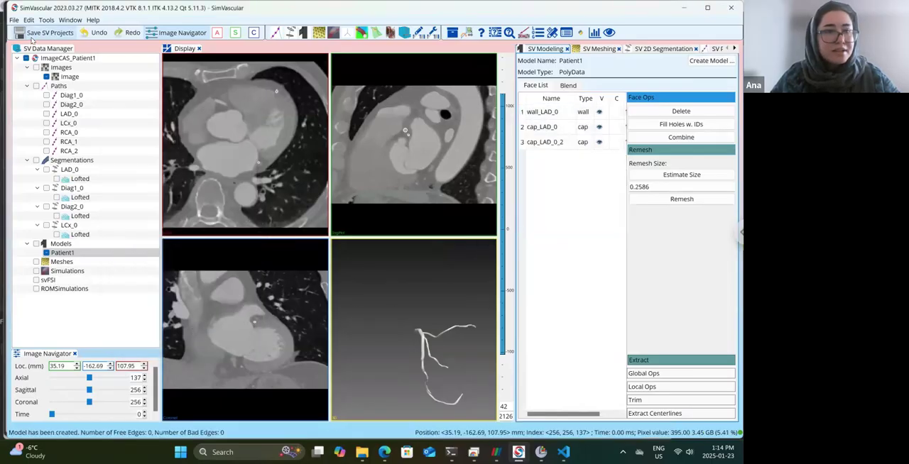
{"action": "left_click_drag", "start_coordinate": [424, 343], "coordinate": [431, 289]}
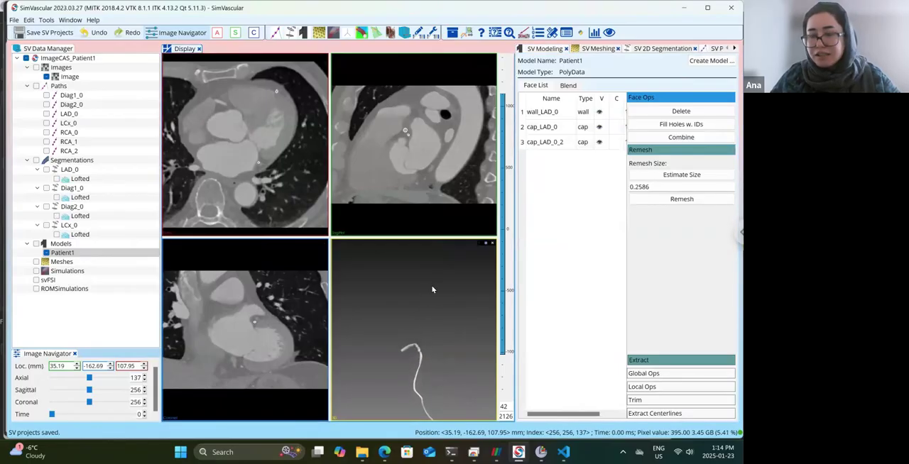
{"action": "left_click", "coordinate": [689, 389]}
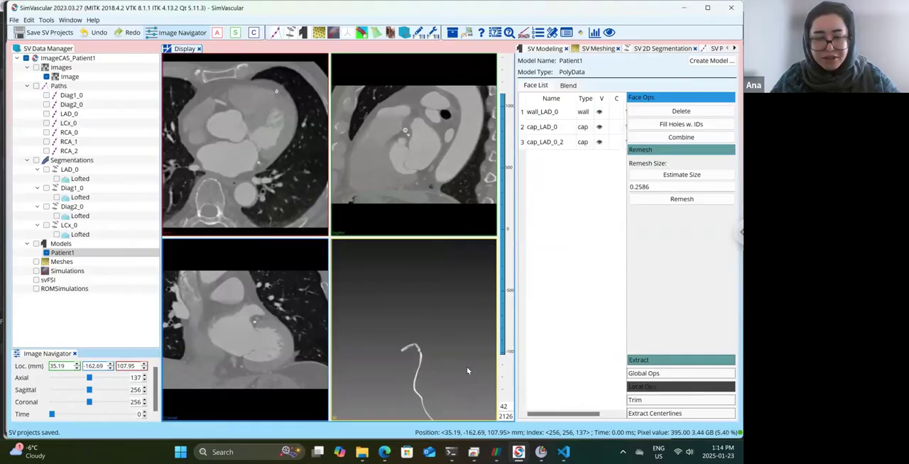
{"action": "mouse_move", "coordinate": [467, 371]}
{"action": "left_mouse_down"}
{"action": "mouse_move", "coordinate": [455, 365]}
{"action": "mouse_move", "coordinate": [425, 378]}
{"action": "left_mouse_up"}
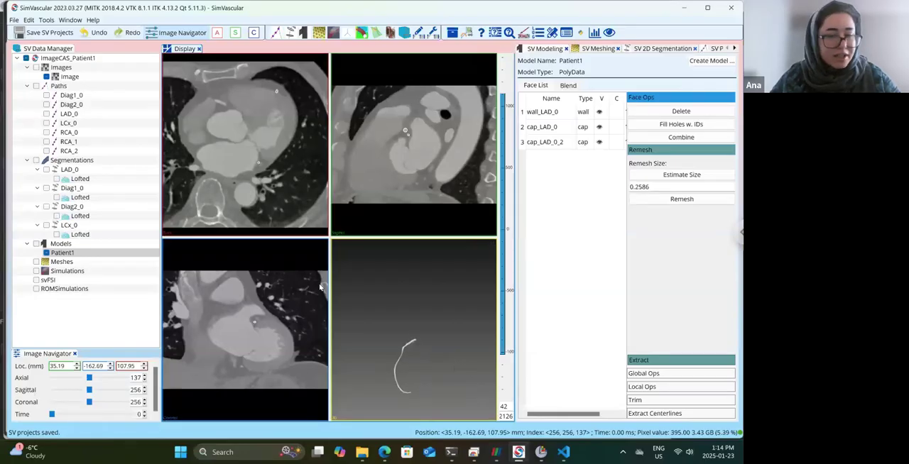
Create a TetGen mesh from the LAD-only Patient1 model under the model's name and open it for meshing.
{"action": "right_click", "coordinate": [63, 262]}
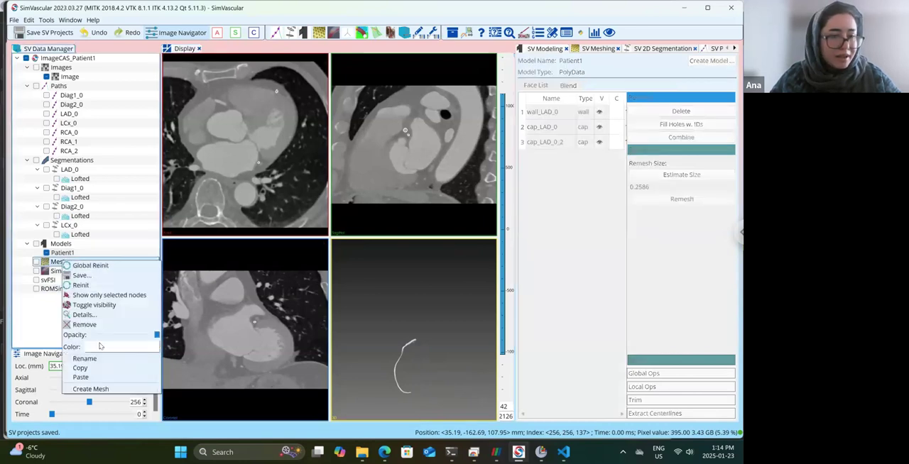
{"action": "left_click", "coordinate": [114, 389]}
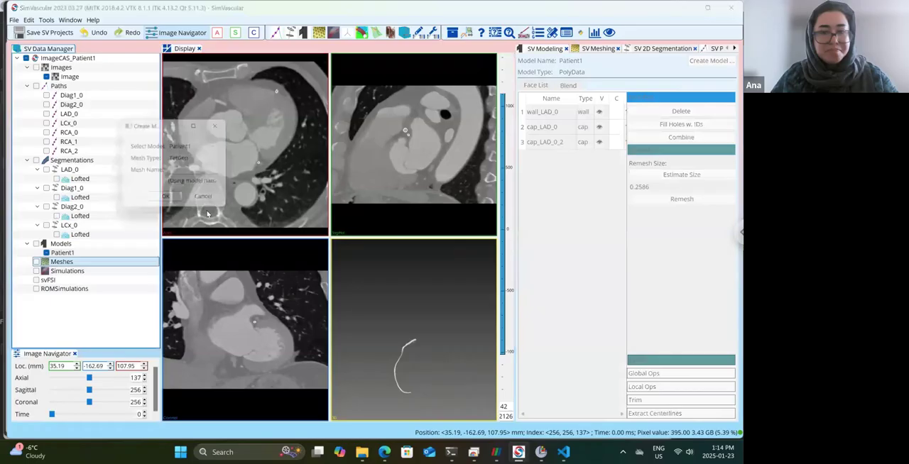
{"action": "left_click", "coordinate": [168, 198]}
{"action": "double_click", "coordinate": [71, 270]}
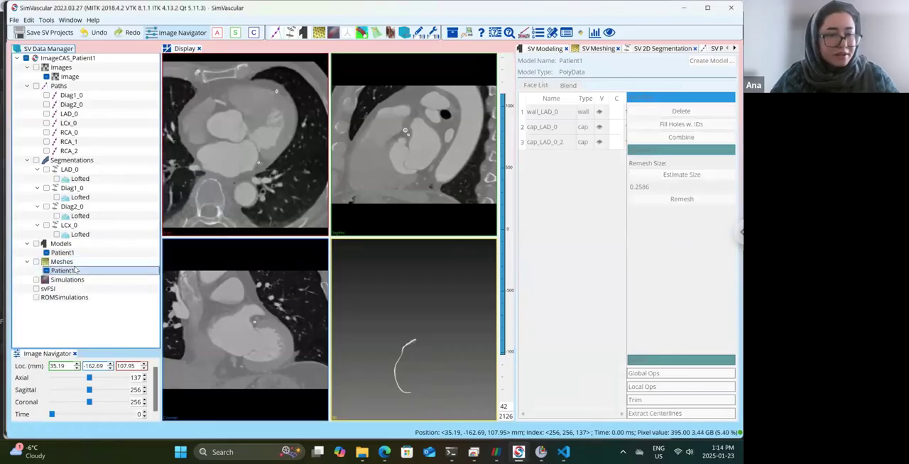
Set the global max edge size to 0.5 and generate the Patient1 mesh, agreeing to the lengthy meshing and closing the statistics.
{"action": "left_click", "coordinate": [690, 99]}
{"action": "type", "text": "0.5"}
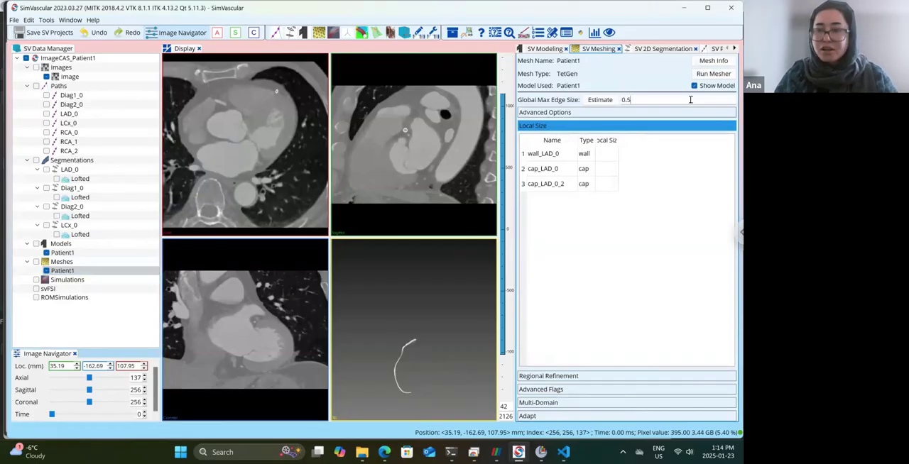
{"action": "left_click", "coordinate": [713, 77]}
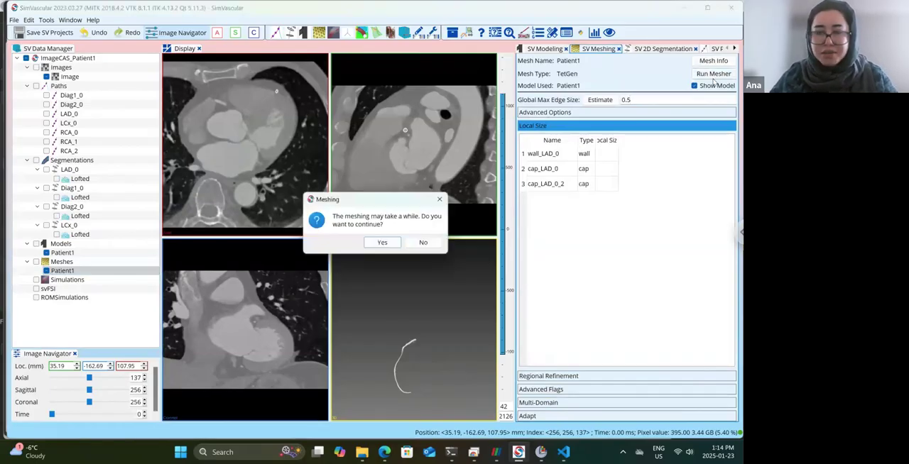
{"action": "left_click", "coordinate": [385, 242]}
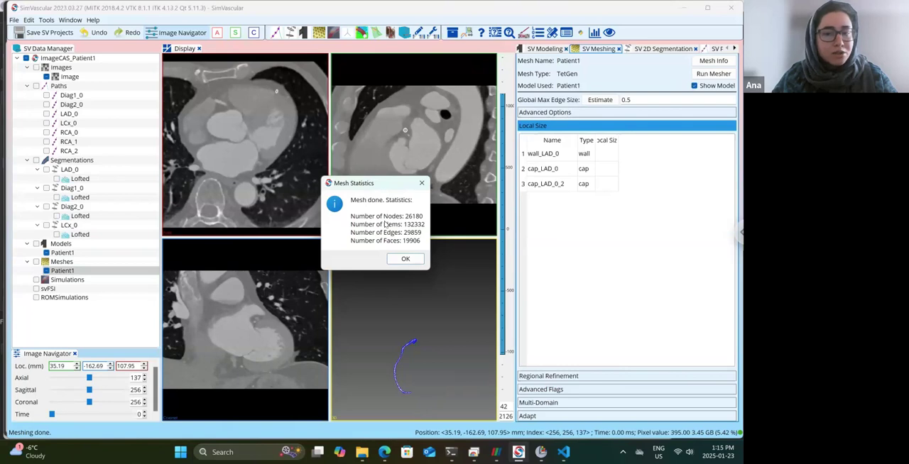
{"action": "left_click", "coordinate": [405, 260]}
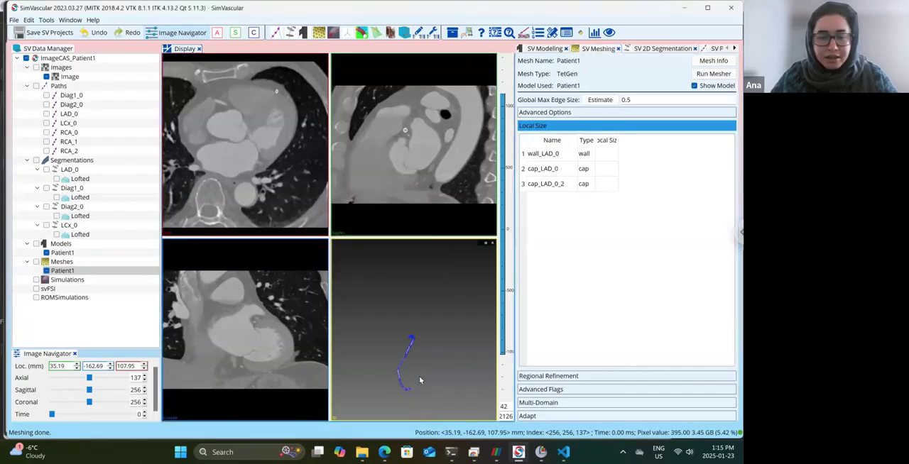
Hide the Patient1 model and examine the generated LAD mesh's wall and end-cap elements up close, then as a whole.
{"action": "left_click", "coordinate": [46, 253]}
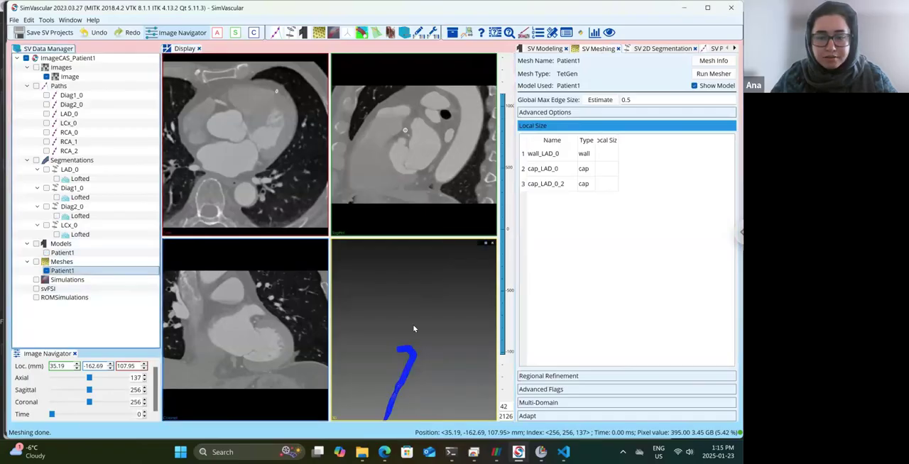
{"action": "left_click_drag", "start_coordinate": [414, 329], "coordinate": [414, 323]}
{"action": "middle_click_drag", "start_coordinate": [412, 394], "coordinate": [417, 309]}
{"action": "scroll", "coordinate": [394, 291], "scroll_direction": "up", "scroll_amount": 4}
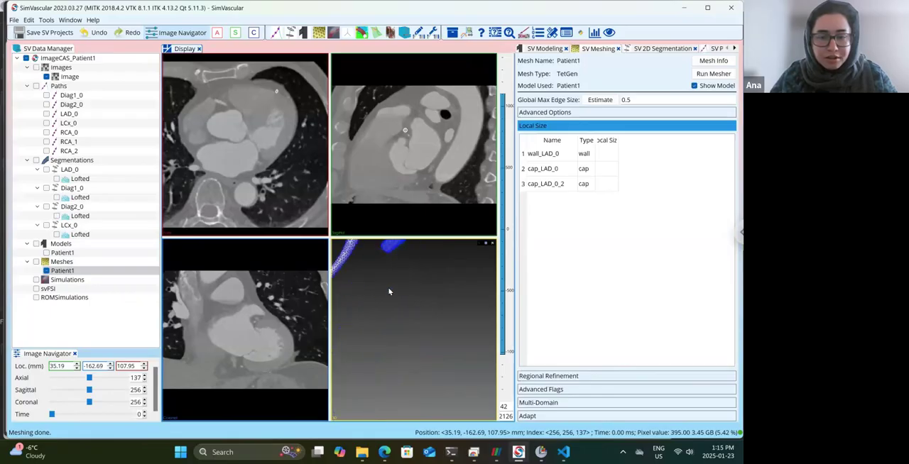
{"action": "left_click_drag", "start_coordinate": [397, 298], "coordinate": [421, 330]}
{"action": "scroll", "coordinate": [421, 330], "scroll_direction": "up", "scroll_amount": 2}
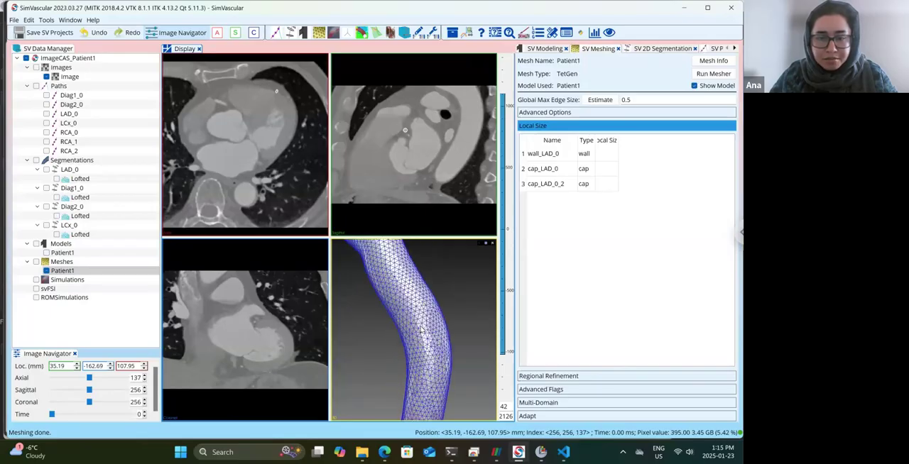
{"action": "left_click_drag", "start_coordinate": [426, 339], "coordinate": [371, 354]}
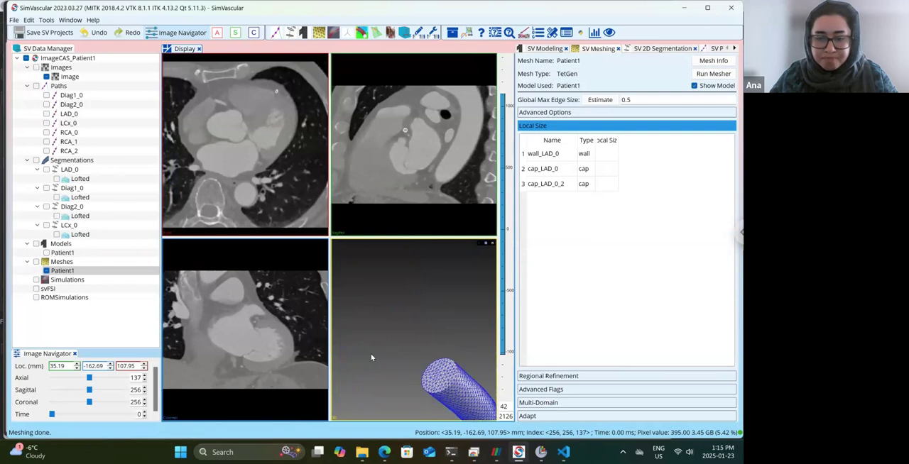
{"action": "scroll", "coordinate": [371, 354], "scroll_direction": "down", "scroll_amount": 2}
{"action": "scroll", "coordinate": [370, 354], "scroll_direction": "down", "scroll_amount": 2}
{"action": "left_click_drag", "start_coordinate": [370, 354], "coordinate": [159, 287]}
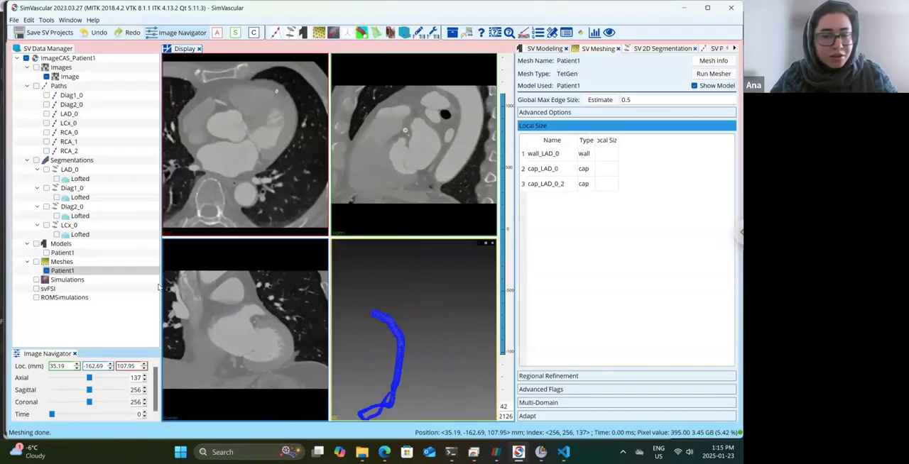
Start recreating the Patient1 solid model with the Diag1_0 segmentation included alongside LAD_0.
{"action": "left_click", "coordinate": [61, 253]}
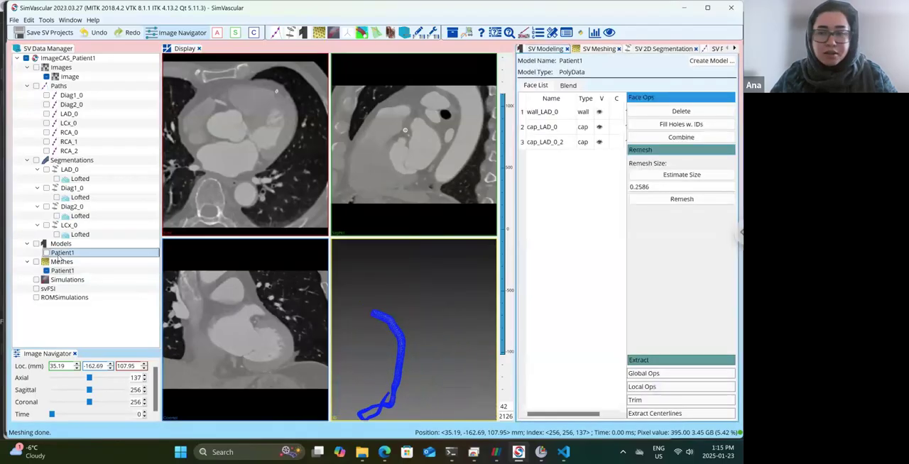
{"action": "left_click", "coordinate": [711, 61]}
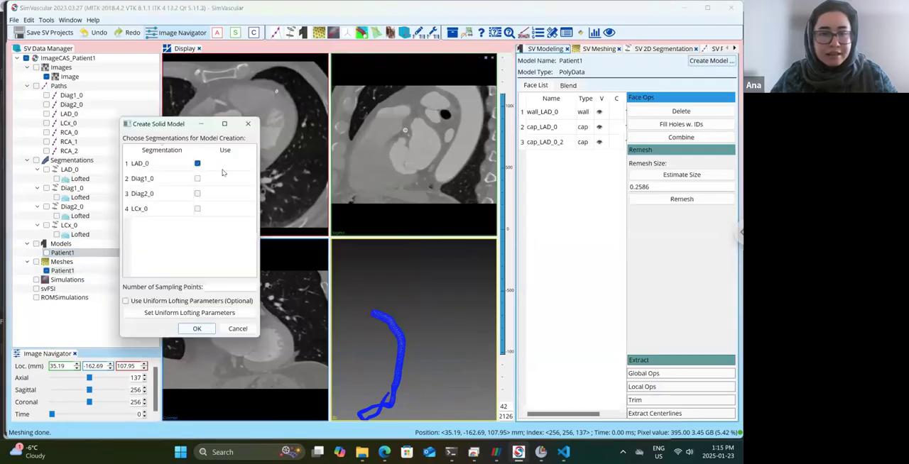
{"action": "left_click", "coordinate": [198, 179]}
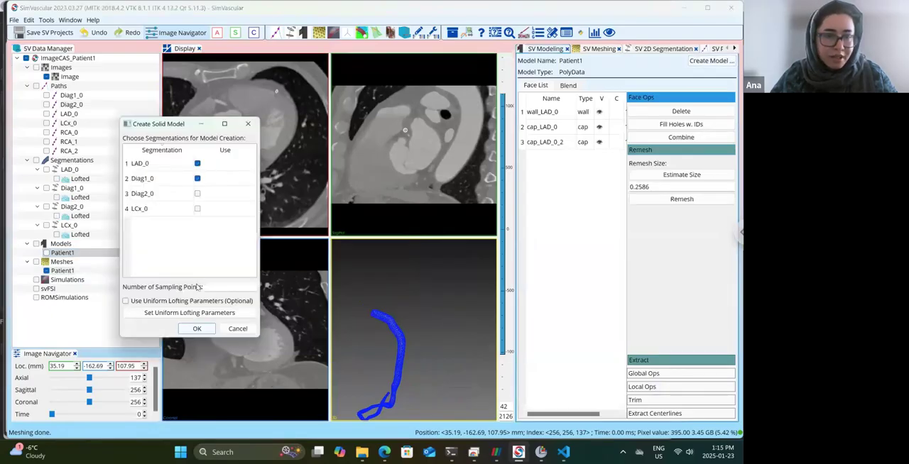
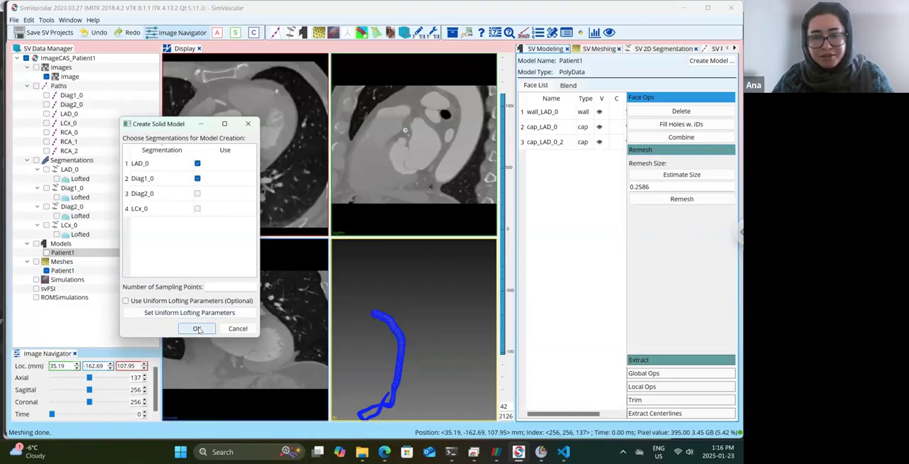
Recreate the Patient1 solid model from the LAD_0 and Diag1_0 segmentations, and save the project.
{"action": "left_click", "coordinate": [198, 329]}
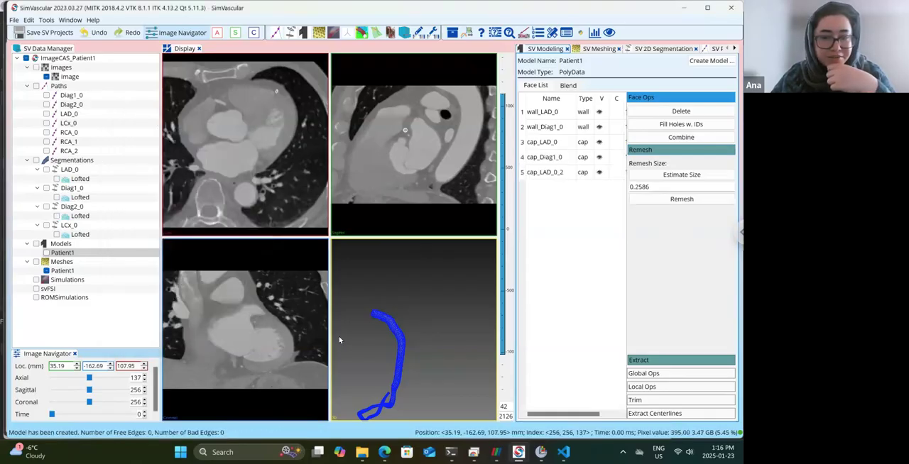
{"action": "left_click_drag", "start_coordinate": [364, 318], "coordinate": [370, 278]}
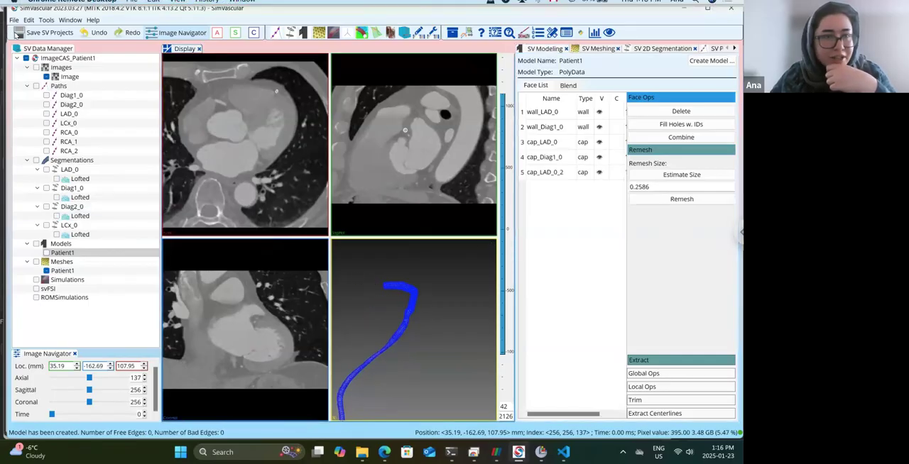
{"action": "left_click", "coordinate": [21, 33]}
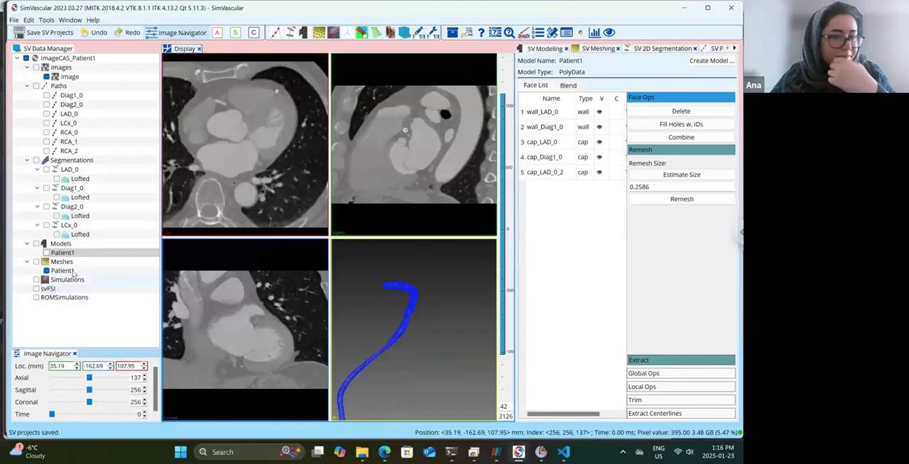
Remove the outdated LAD-only Patient1 mesh from the project and show the Patient1 model.
{"action": "right_click", "coordinate": [72, 272]}
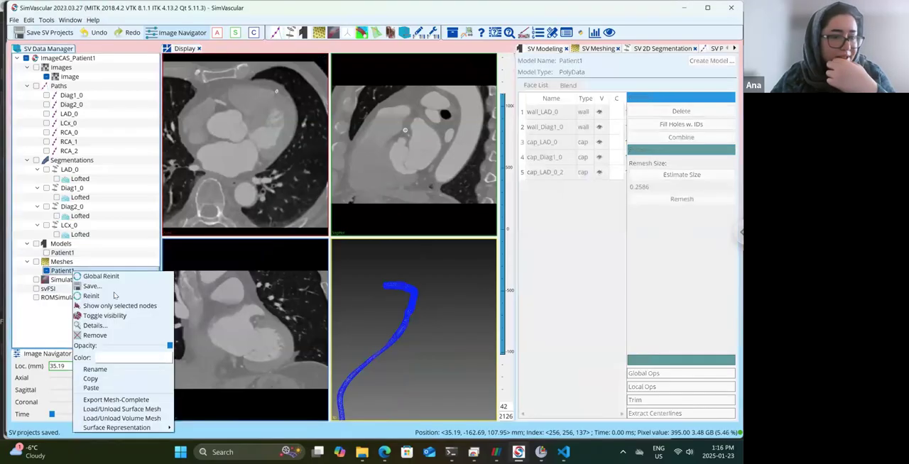
{"action": "left_click", "coordinate": [110, 336]}
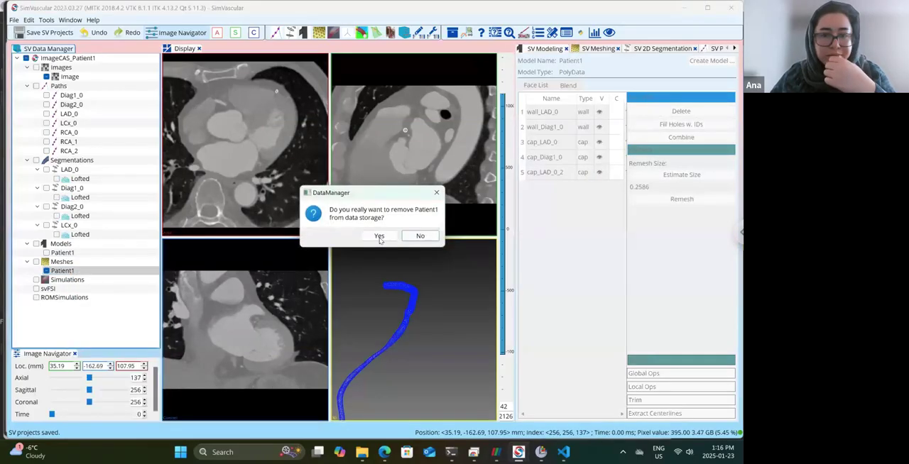
{"action": "left_click", "coordinate": [379, 236]}
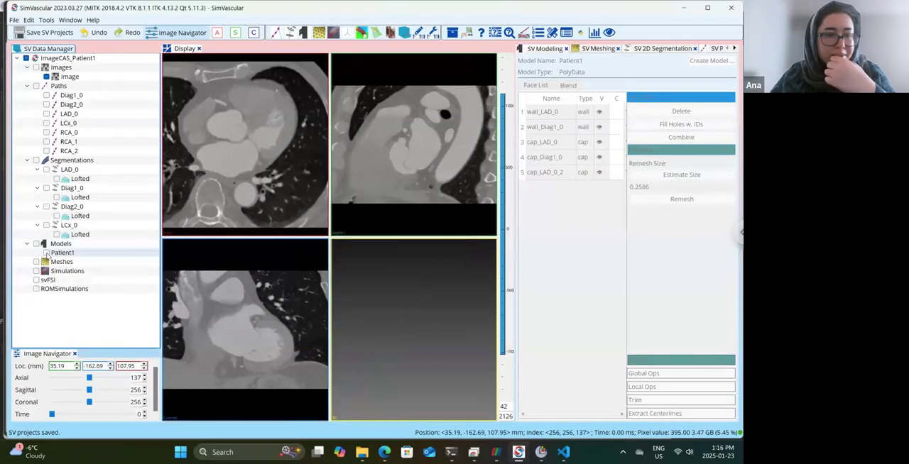
{"action": "left_click", "coordinate": [46, 253]}
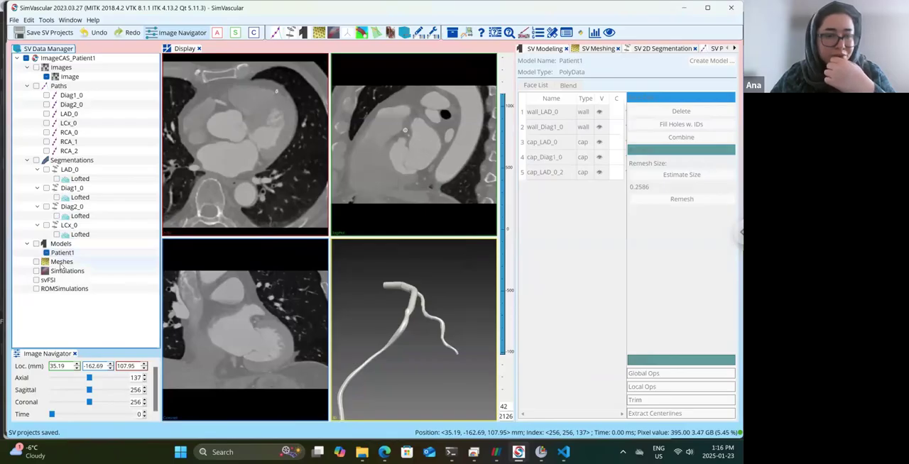
Create a TetGen mesh from the LAD_0 and Diag1_0 Patient1 model under the model's name.
{"action": "right_click", "coordinate": [61, 264]}
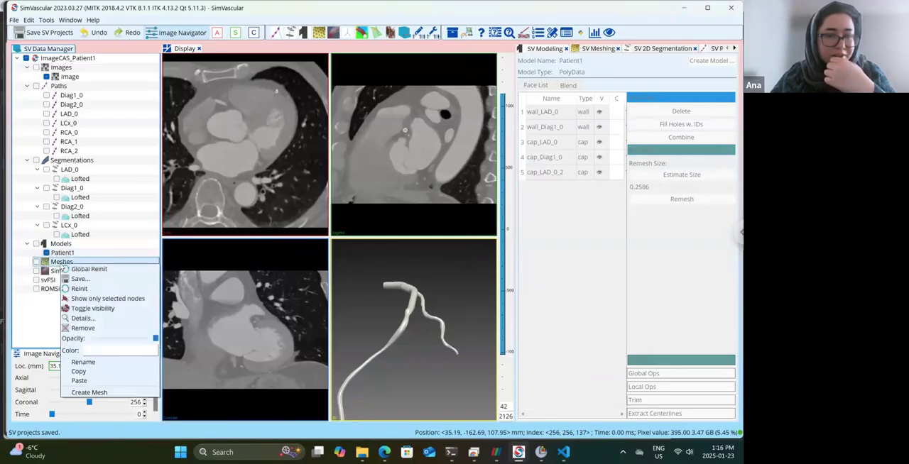
{"action": "left_click", "coordinate": [104, 393]}
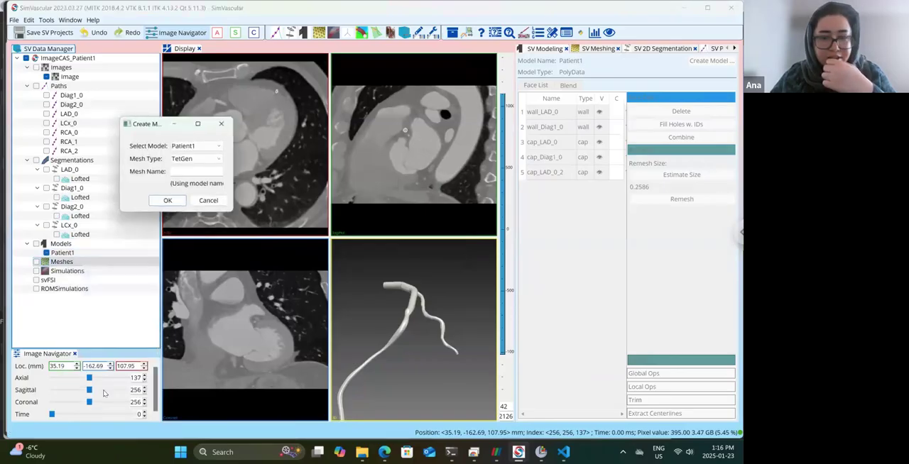
{"action": "left_click", "coordinate": [168, 201]}
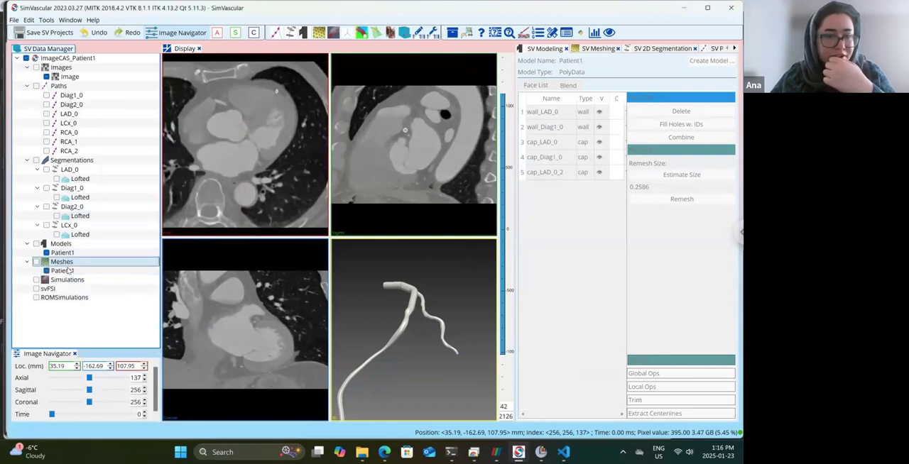
Generate the two-vessel Patient1 mesh with a global max edge size of 0.5, and save the project.
{"action": "left_click", "coordinate": [669, 99]}
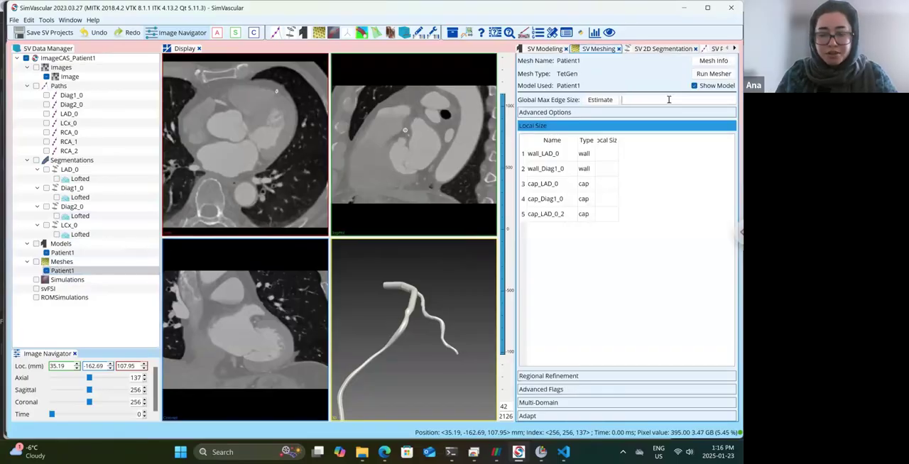
{"action": "type", "text": "0.5"}
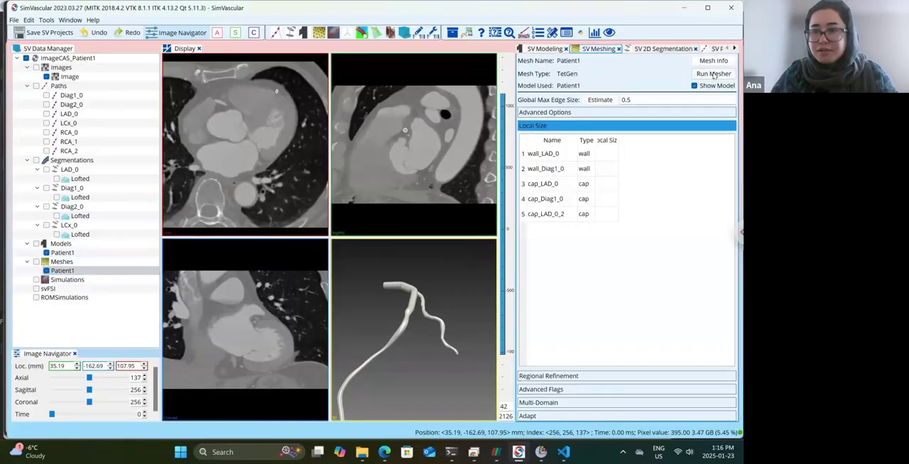
{"action": "left_click", "coordinate": [713, 73]}
{"action": "left_click", "coordinate": [384, 242]}
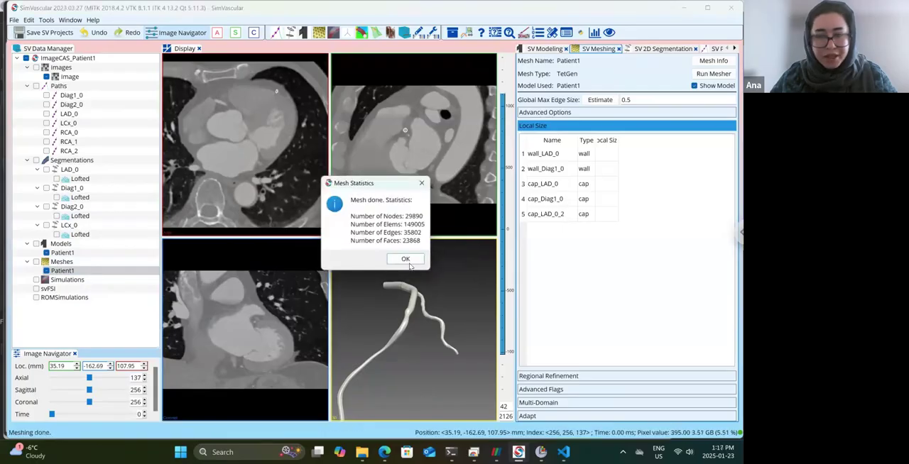
{"action": "left_click", "coordinate": [407, 260]}
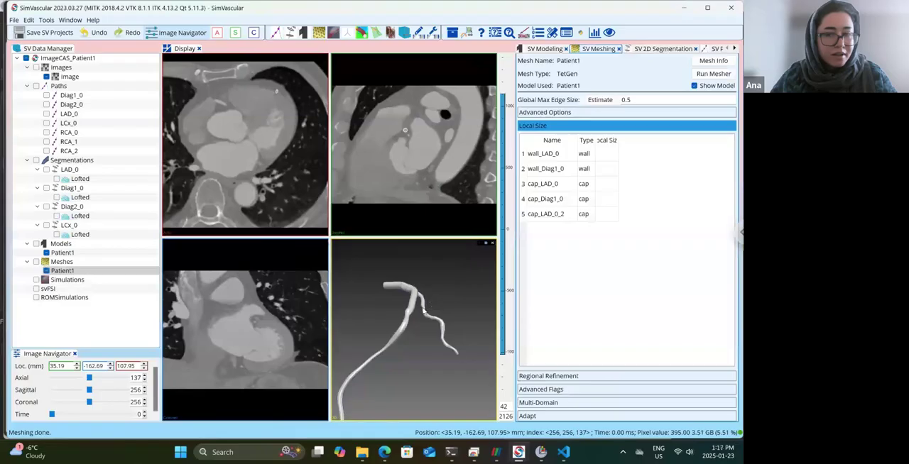
{"action": "left_click_drag", "start_coordinate": [422, 313], "coordinate": [424, 323]}
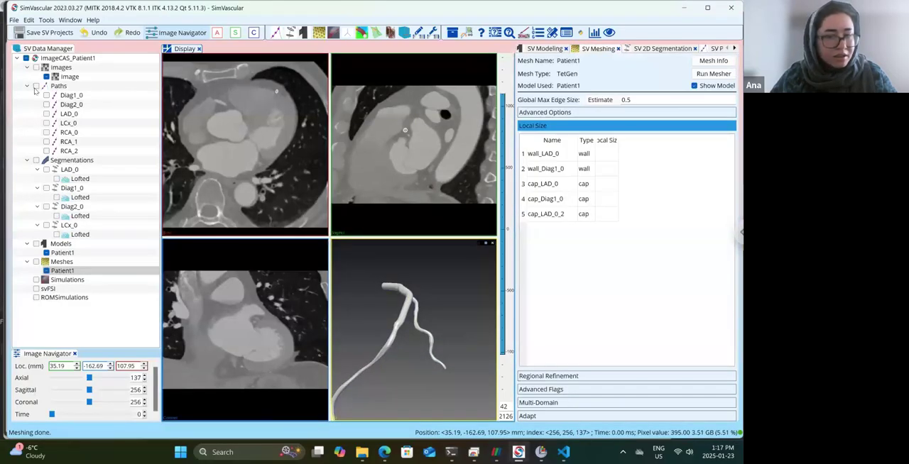
{"action": "key", "text": "ctrl+s"}
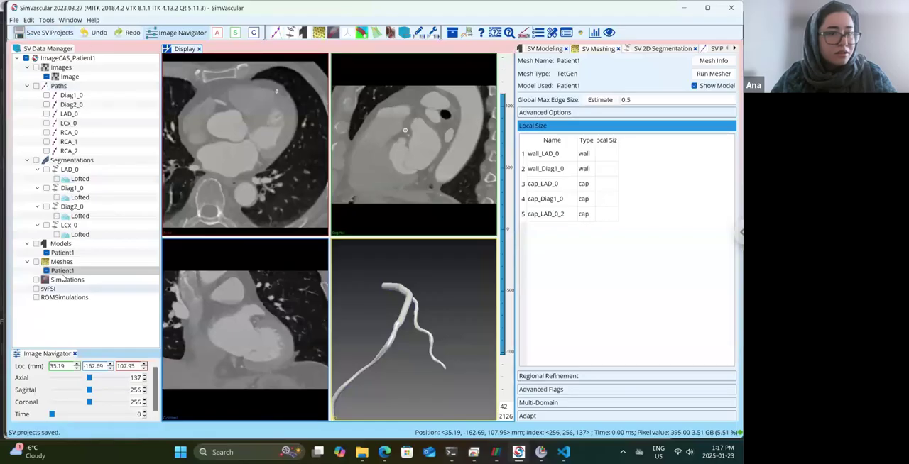
Recreate the Patient1 solid model with the Diag2_0 segmentation included alongside LAD_0 and Diag1_0.
{"action": "left_click", "coordinate": [106, 252]}
{"action": "left_click", "coordinate": [713, 61]}
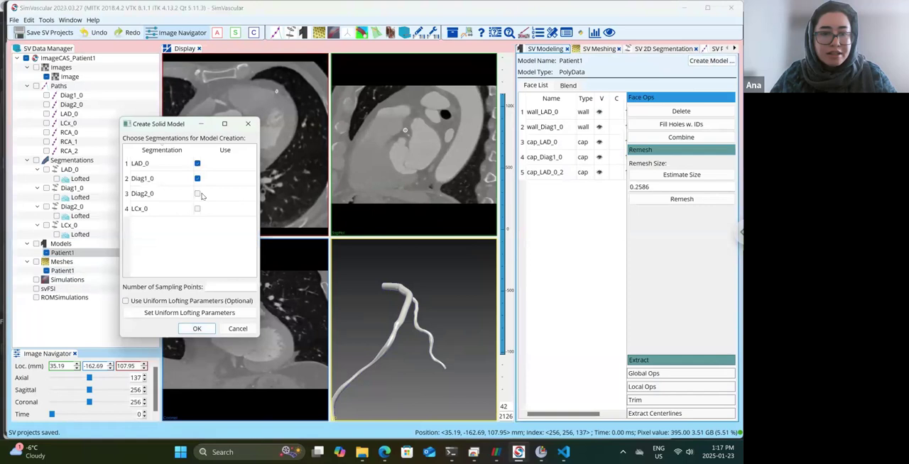
{"action": "left_click", "coordinate": [198, 194]}
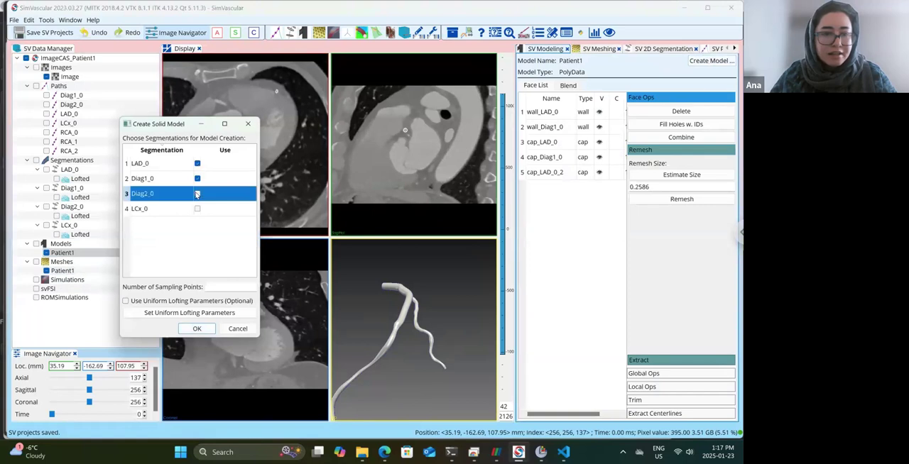
{"action": "left_click", "coordinate": [205, 328]}
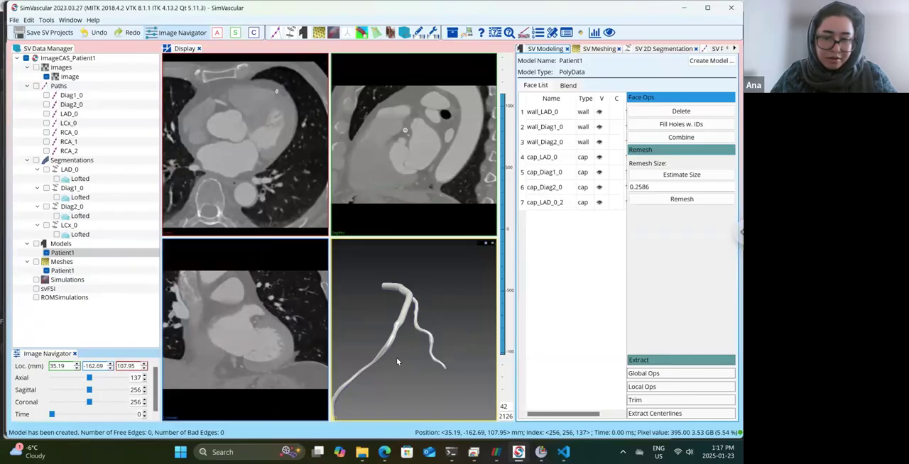
{"action": "left_click_drag", "start_coordinate": [397, 362], "coordinate": [344, 342]}
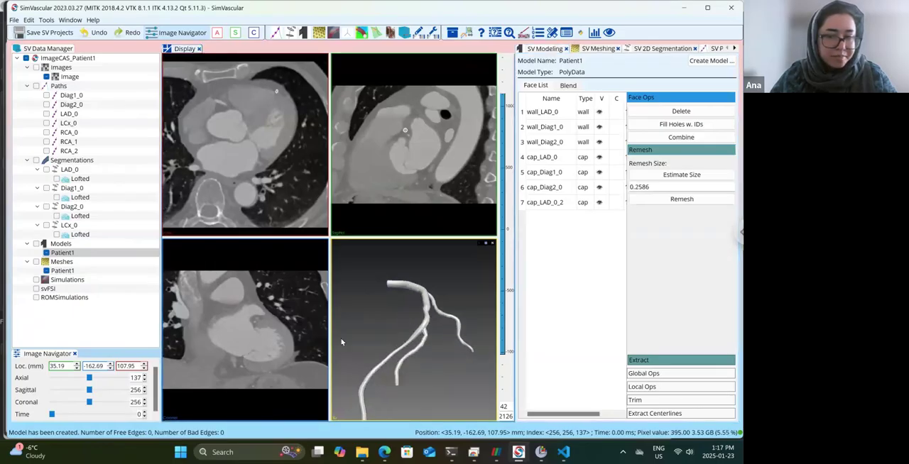
Remove the Patient1 mesh that was built from only LAD_0 and Diag1_0.
{"action": "left_click", "coordinate": [71, 264]}
{"action": "right_click", "coordinate": [62, 271]}
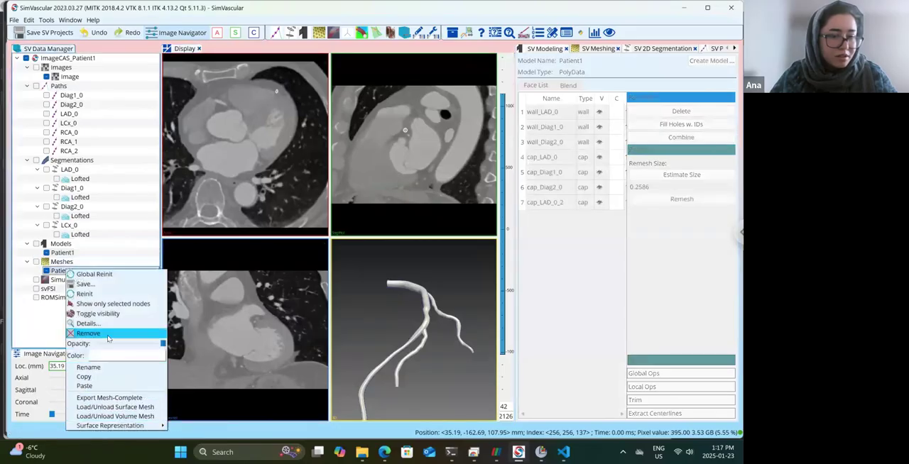
{"action": "left_click", "coordinate": [89, 333]}
{"action": "key", "text": "Return"}
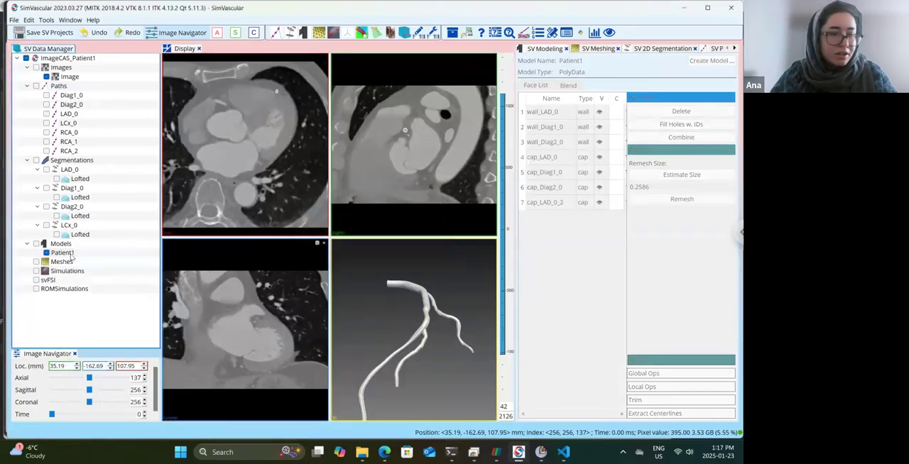
Create a TetGen mesh from the three-vessel Patient1 model under the model's name and open it for meshing.
{"action": "right_click", "coordinate": [65, 262]}
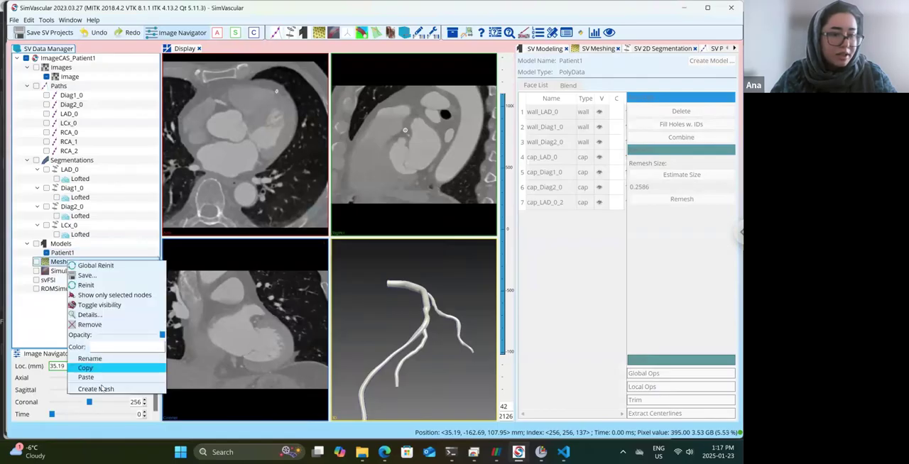
{"action": "left_click", "coordinate": [95, 389]}
{"action": "left_click", "coordinate": [172, 203]}
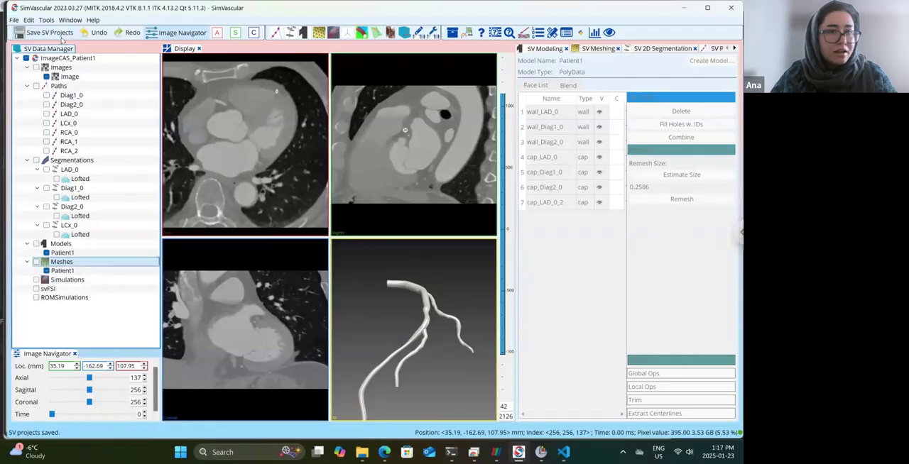
{"action": "double_click", "coordinate": [61, 270]}
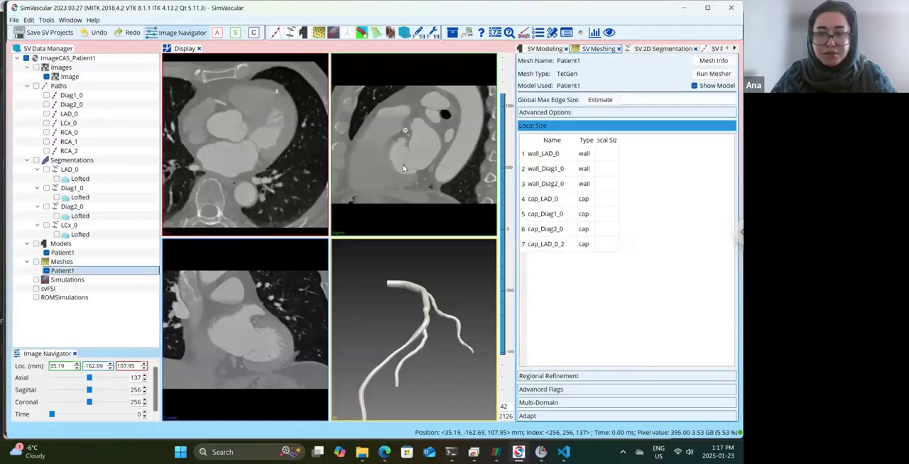
Set the global max edge size to 0.5 and generate the three-vessel Patient1 mesh, agreeing to the lengthy meshing and closing the statistics.
{"action": "left_click", "coordinate": [671, 100]}
{"action": "type", "text": "0"}
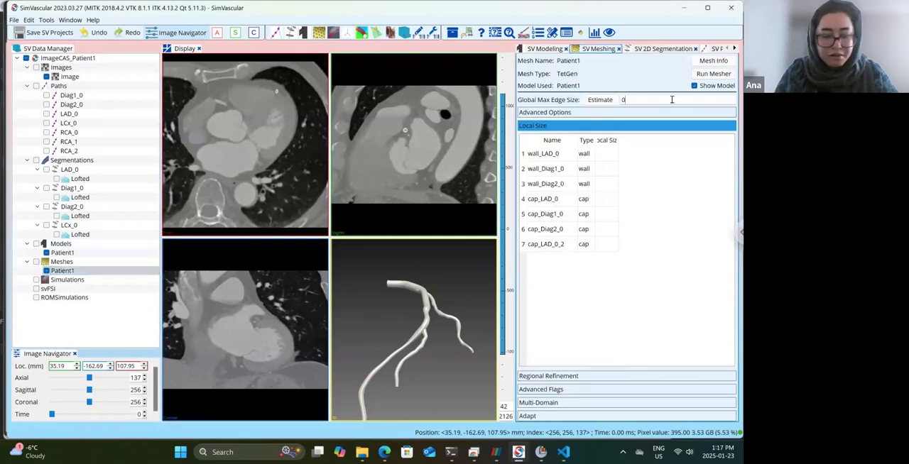
{"action": "type", "text": ".5"}
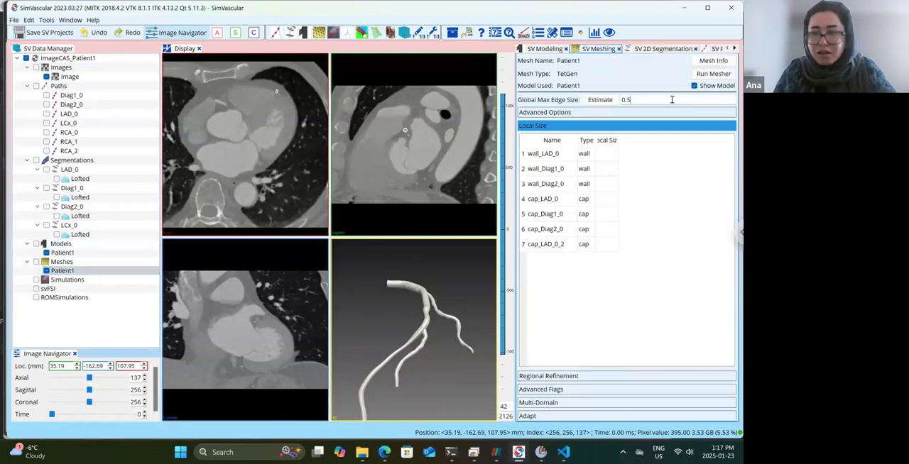
{"action": "left_click", "coordinate": [699, 73]}
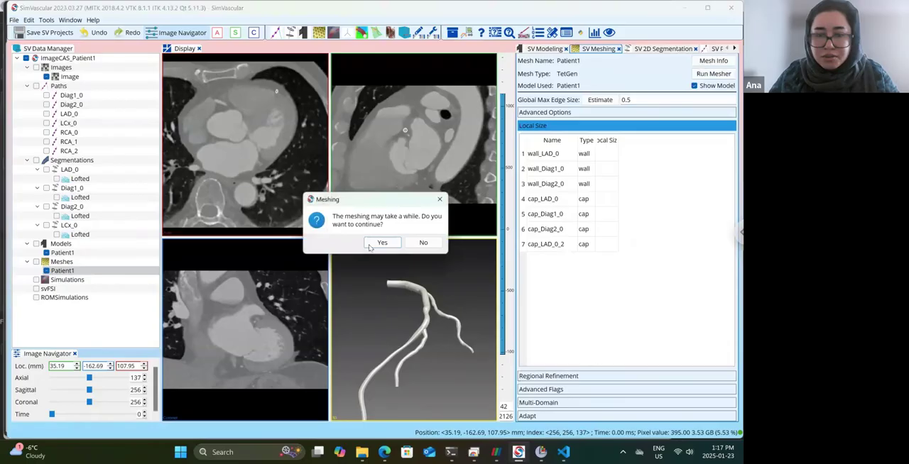
{"action": "left_click", "coordinate": [377, 243]}
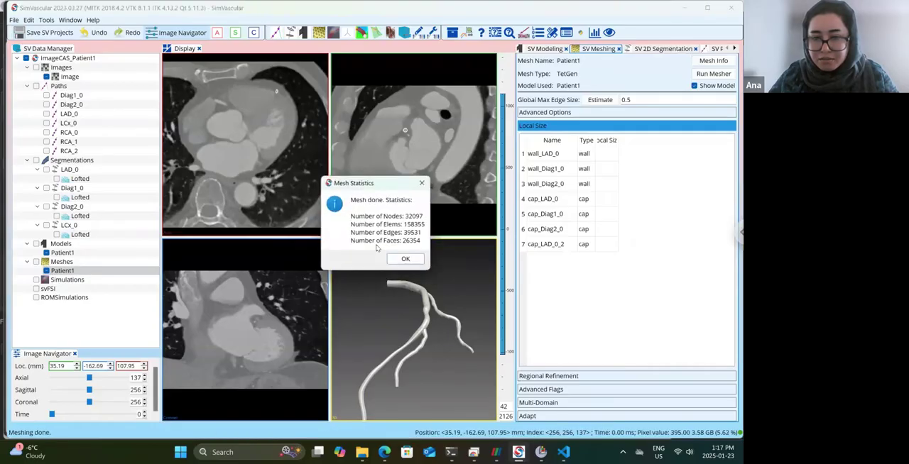
{"action": "left_click", "coordinate": [405, 259]}
Show the LAD_0 and Diag2_0 segmentation contours and examine up close where the Diag2 branch leaves the LAD.
{"action": "mouse_move", "coordinate": [440, 308]}
{"action": "left_mouse_down"}
{"action": "mouse_move", "coordinate": [425, 307]}
{"action": "mouse_move", "coordinate": [435, 301]}
{"action": "left_mouse_up"}
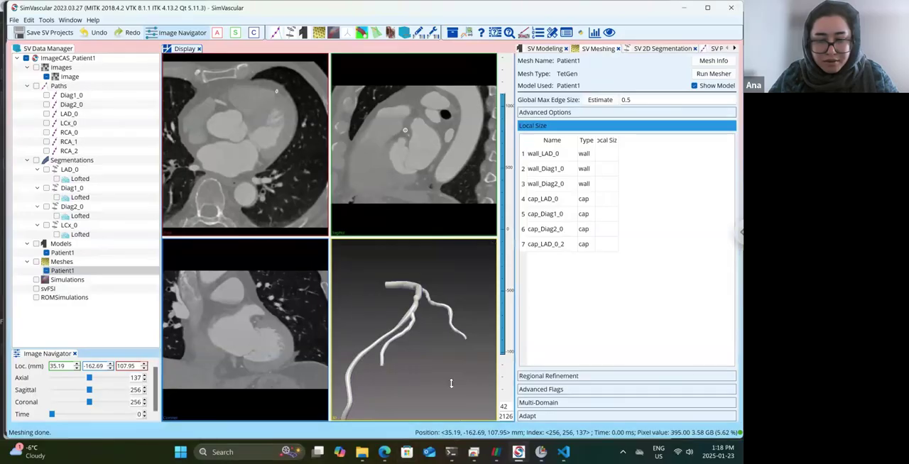
{"action": "left_click_drag", "start_coordinate": [442, 381], "coordinate": [409, 345]}
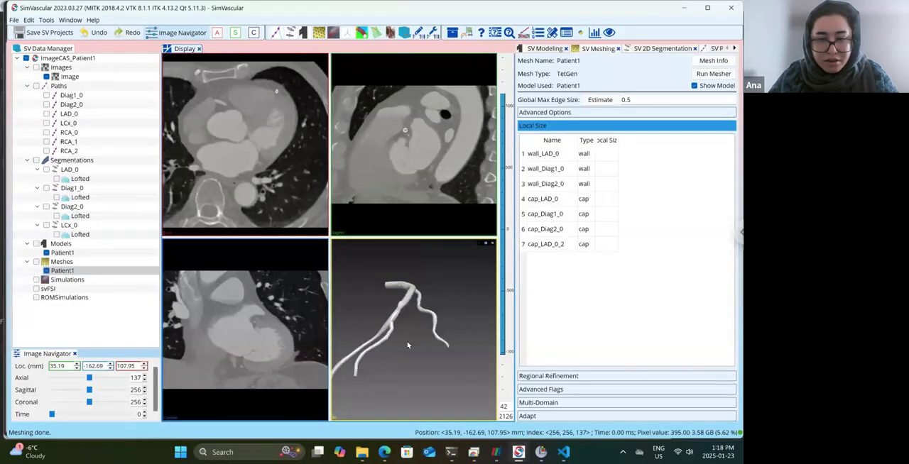
{"action": "left_click", "coordinate": [46, 207]}
{"action": "left_click", "coordinate": [46, 170]}
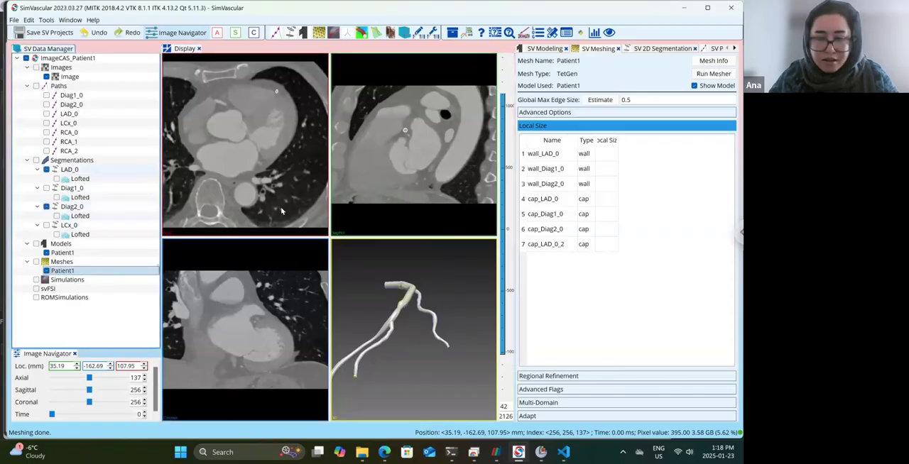
{"action": "scroll", "coordinate": [415, 341], "scroll_direction": "up", "scroll_amount": 3}
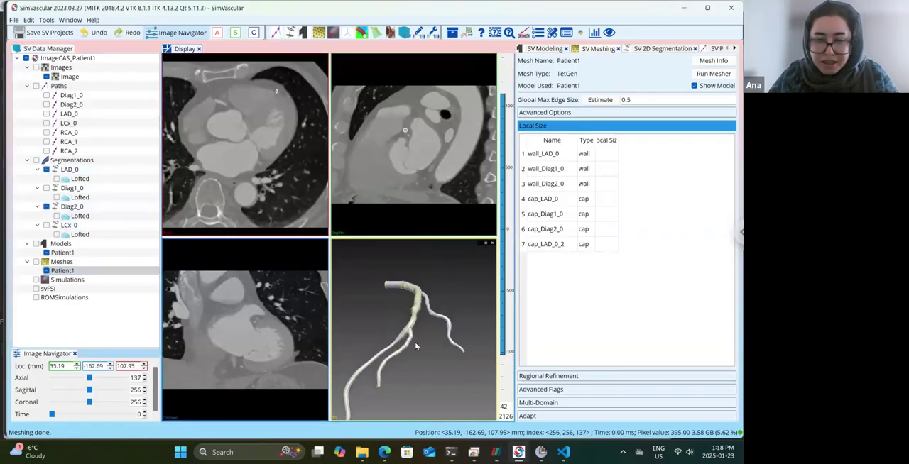
{"action": "scroll", "coordinate": [416, 346], "scroll_direction": "up", "scroll_amount": 3}
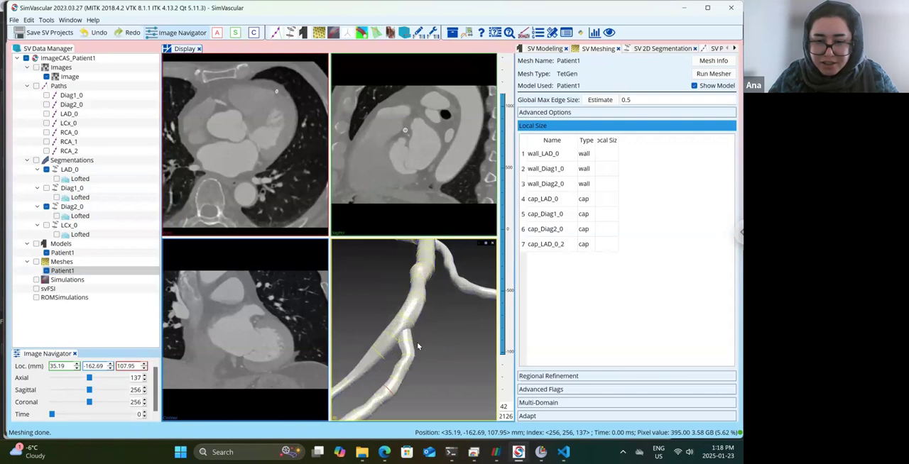
{"action": "scroll", "coordinate": [418, 347], "scroll_direction": "up", "scroll_amount": 2}
{"action": "scroll", "coordinate": [428, 340], "scroll_direction": "up", "scroll_amount": 3}
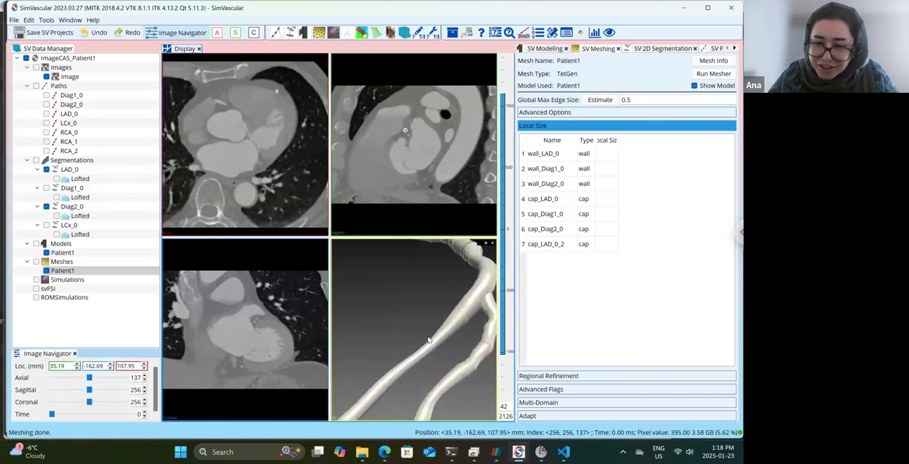
Recreate the Patient1 solid model from the LAD_0, Diag1_0, Diag2_0 and LCx_0 segmentations and check it in 3D.
{"action": "left_click_drag", "start_coordinate": [421, 340], "coordinate": [416, 341]}
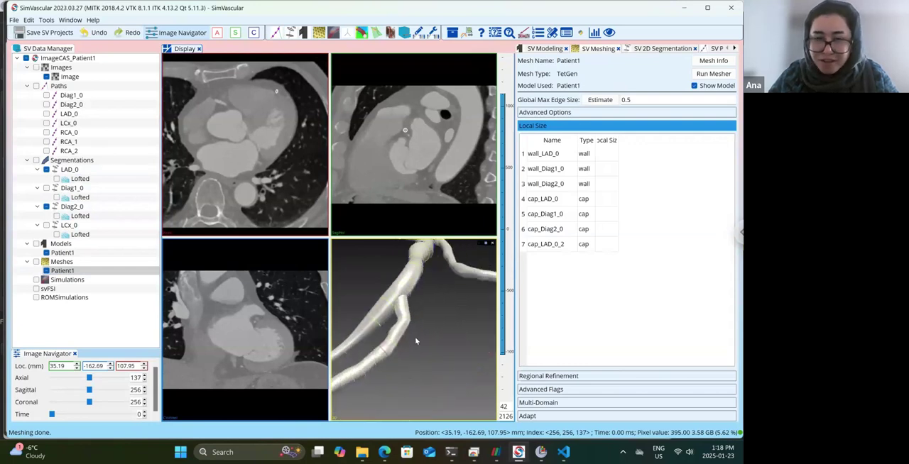
{"action": "left_click_drag", "start_coordinate": [424, 275], "coordinate": [215, 328]}
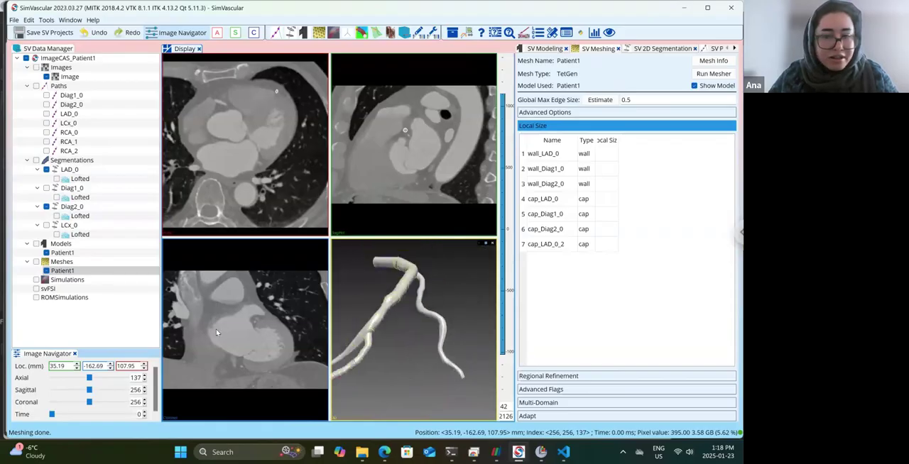
{"action": "left_click", "coordinate": [62, 253]}
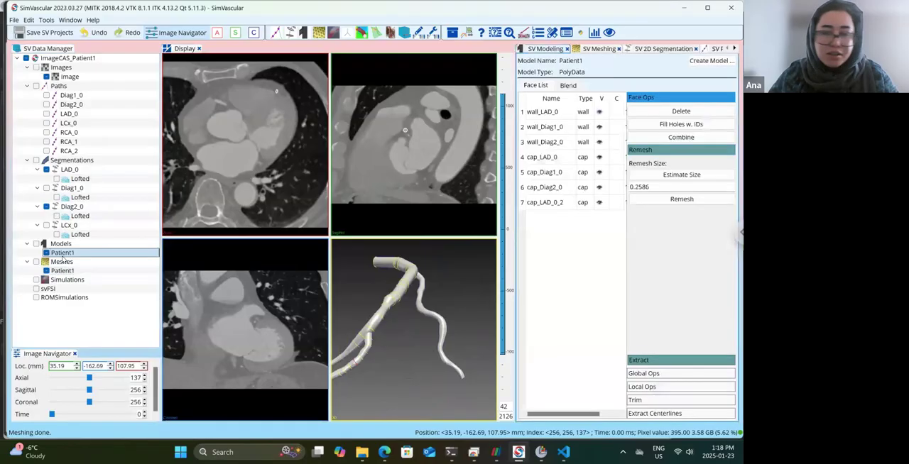
{"action": "left_click", "coordinate": [713, 60]}
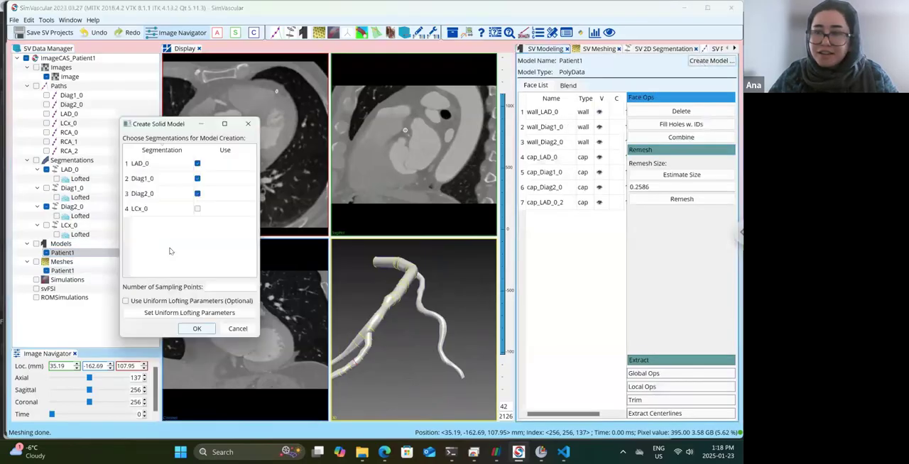
{"action": "left_click", "coordinate": [198, 209]}
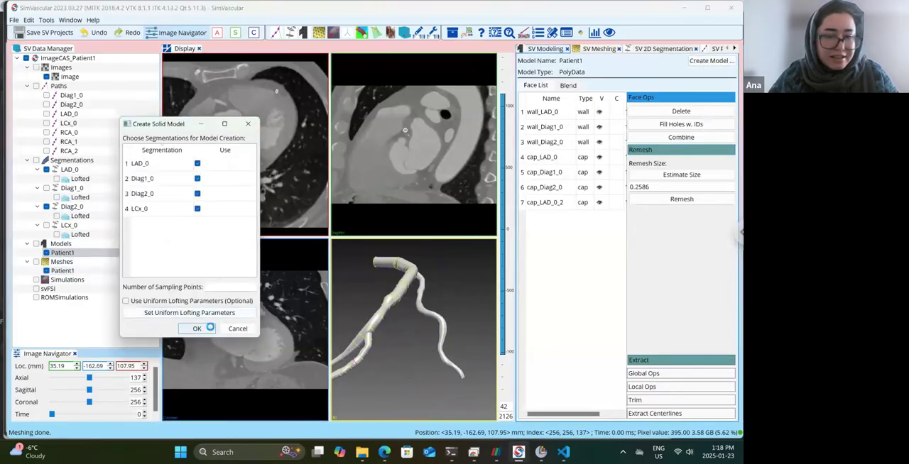
{"action": "left_click", "coordinate": [203, 329]}
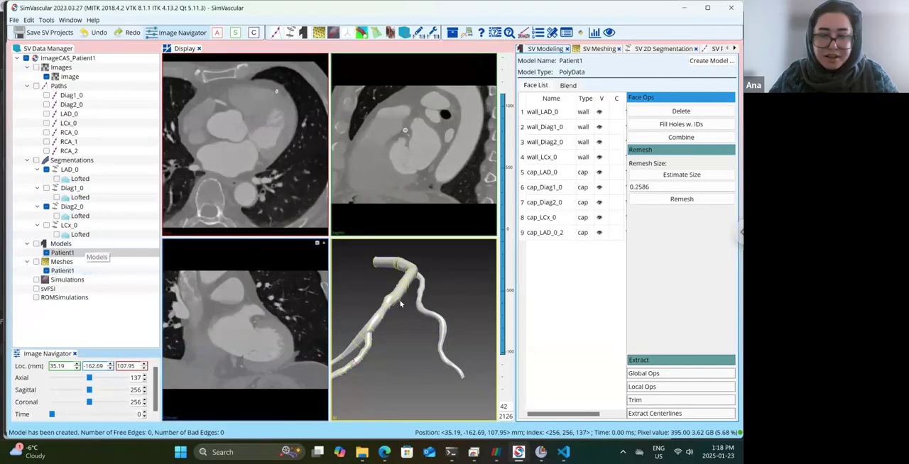
{"action": "left_click", "coordinate": [397, 329]}
{"action": "left_click_drag", "start_coordinate": [397, 329], "coordinate": [359, 323]}
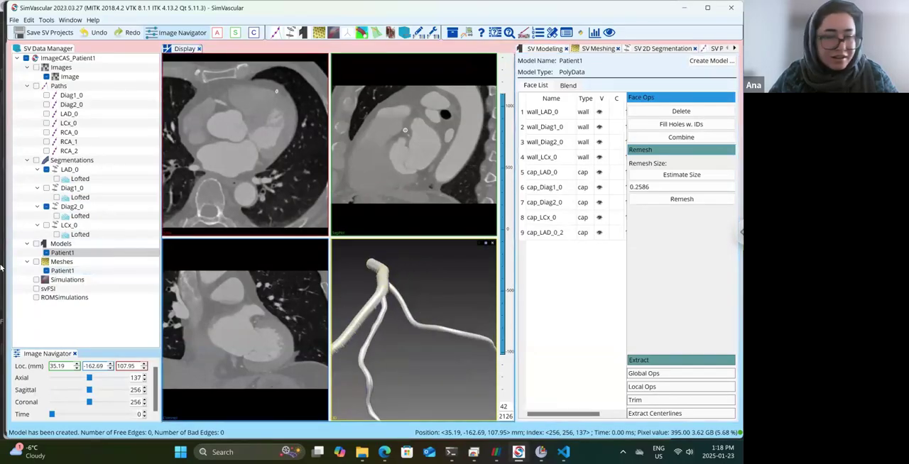
Remove the Patient1 mesh that was built from the three-vessel model.
{"action": "right_click", "coordinate": [63, 271]}
{"action": "left_click", "coordinate": [99, 338]}
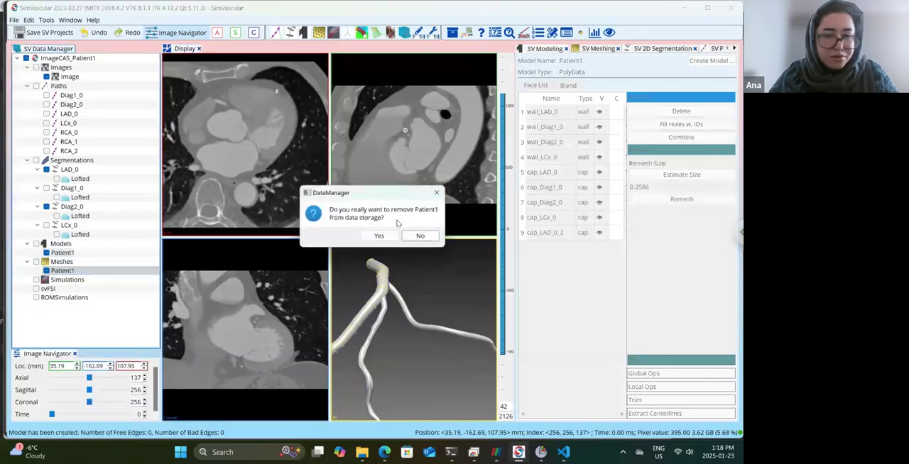
{"action": "left_click", "coordinate": [379, 236]}
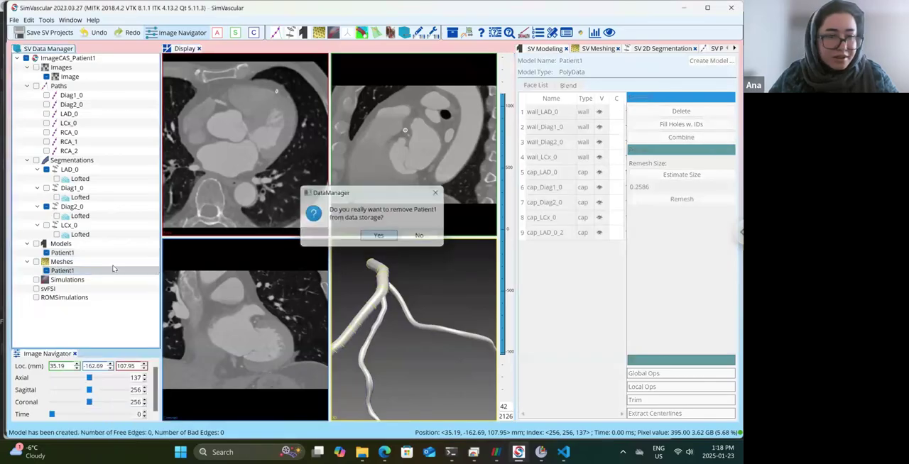
Create a new mesh from the four-vessel Patient1 model and open it for meshing.
{"action": "right_click", "coordinate": [68, 263]}
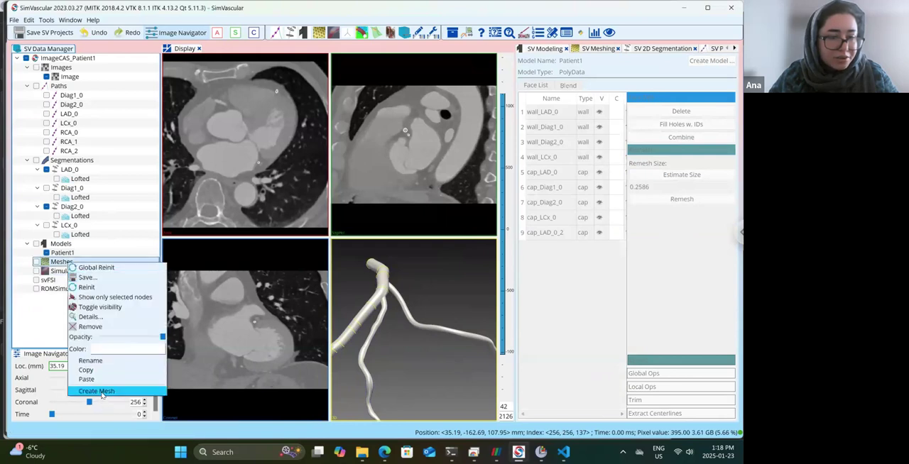
{"action": "left_click", "coordinate": [99, 391]}
{"action": "left_click", "coordinate": [174, 200]}
{"action": "double_click", "coordinate": [75, 270]}
Set the global max edge size to 0.5 and generate the four-vessel Patient1 mesh, closing the statistics when it finishes.
{"action": "left_click", "coordinate": [642, 100]}
{"action": "type", "text": "0.5"}
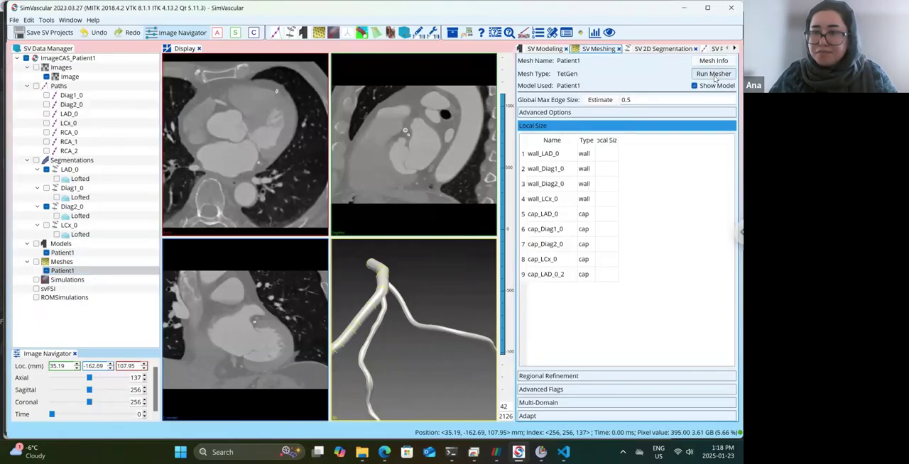
{"action": "left_click", "coordinate": [714, 74]}
{"action": "left_click", "coordinate": [382, 242]}
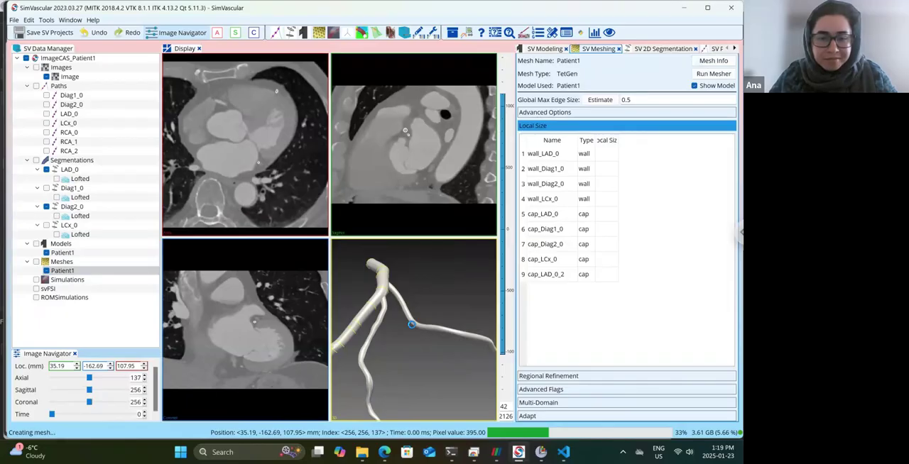
{"action": "mouse_move", "coordinate": [451, 452]}
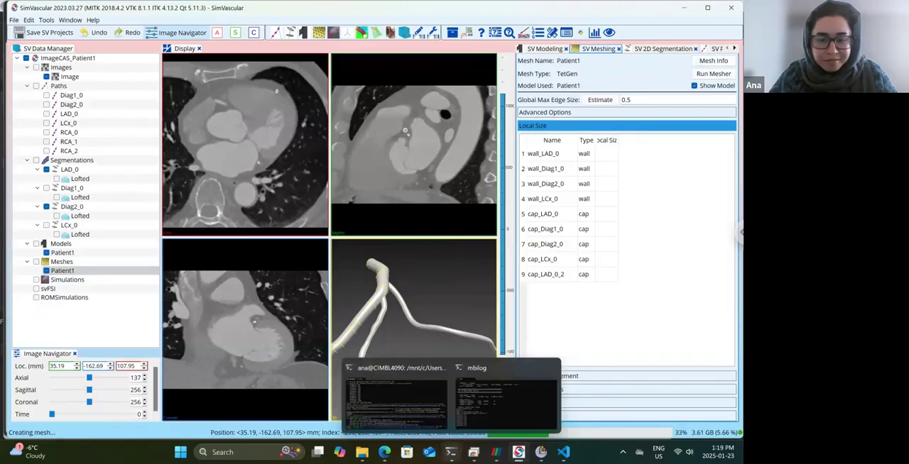
{"action": "mouse_move", "coordinate": [475, 420]}
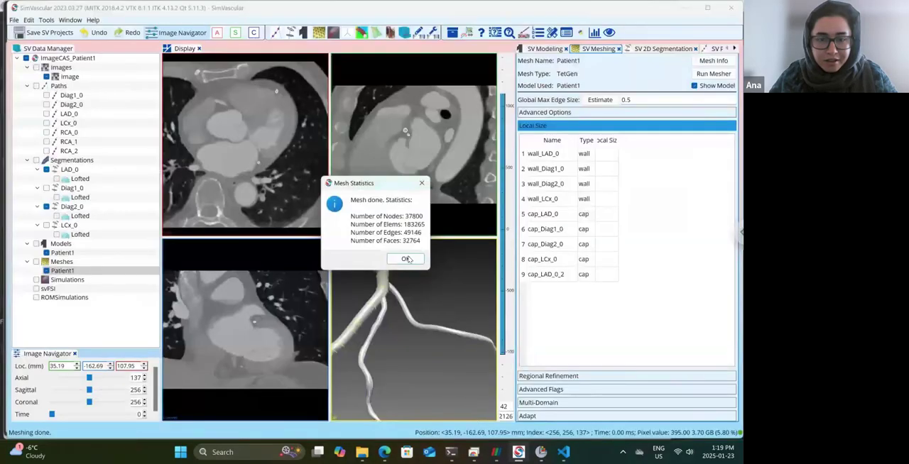
{"action": "left_click", "coordinate": [406, 259]}
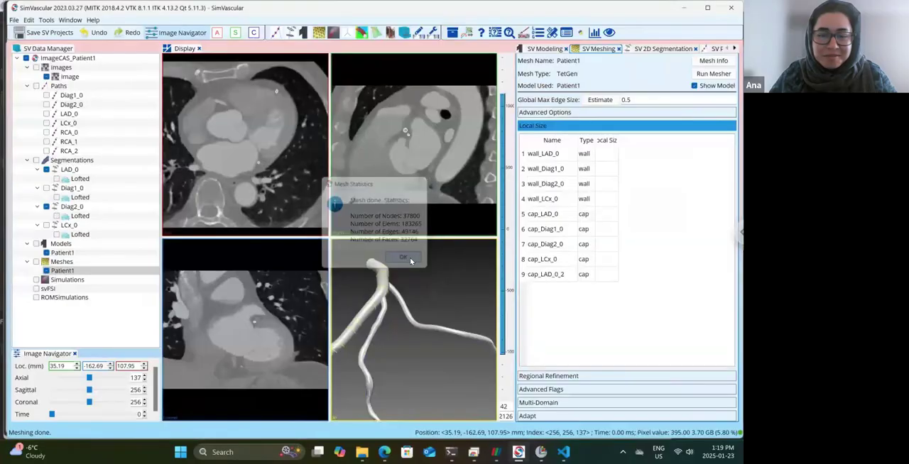
Hide the Patient1 solid model and examine the mesh against the contours around the LAD and Diag2 junction.
{"action": "left_click_drag", "start_coordinate": [409, 273], "coordinate": [383, 297]}
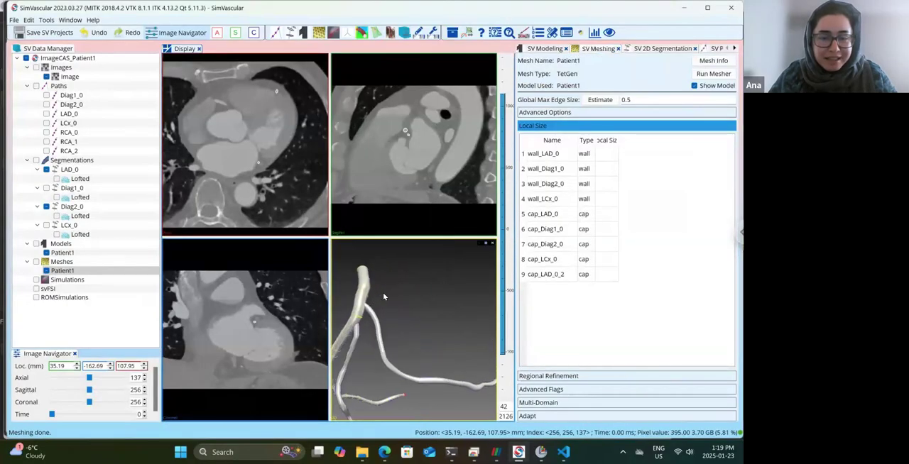
{"action": "left_click", "coordinate": [47, 253]}
{"action": "left_click_drag", "start_coordinate": [411, 326], "coordinate": [445, 358]}
{"action": "scroll", "coordinate": [442, 359], "scroll_direction": "up", "scroll_amount": 5}
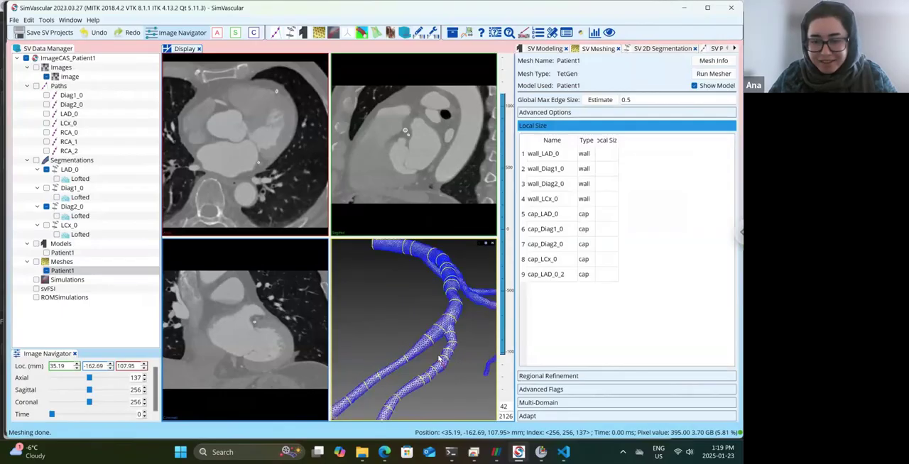
{"action": "scroll", "coordinate": [439, 359], "scroll_direction": "up", "scroll_amount": 5}
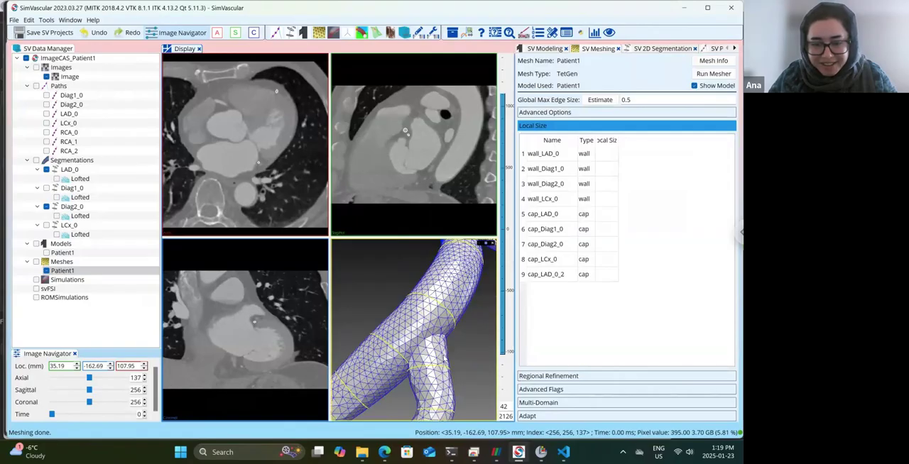
{"action": "scroll", "coordinate": [439, 359], "scroll_direction": "up", "scroll_amount": 3}
{"action": "scroll", "coordinate": [444, 358], "scroll_direction": "down", "scroll_amount": 4}
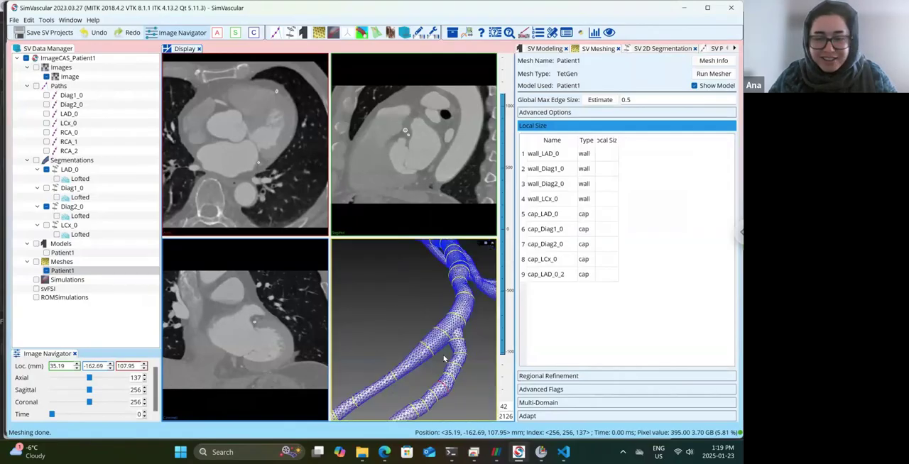
{"action": "scroll", "coordinate": [433, 354], "scroll_direction": "down", "scroll_amount": 3}
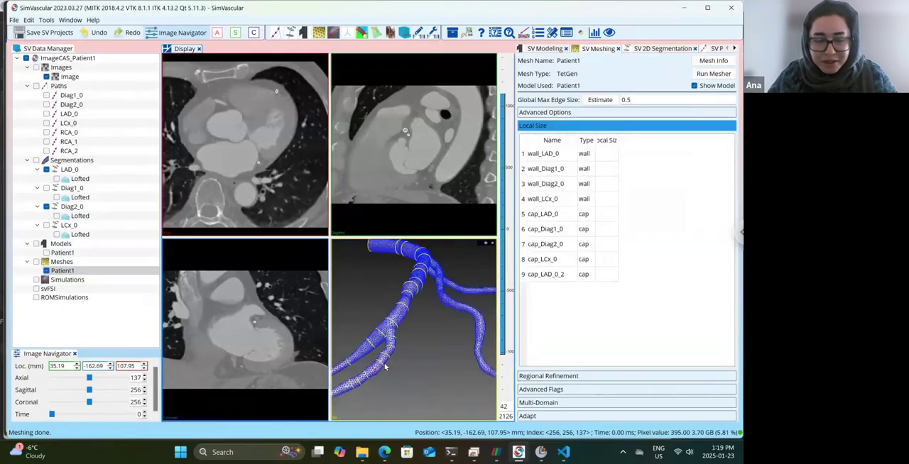
{"action": "left_click_drag", "start_coordinate": [387, 365], "coordinate": [409, 350]}
{"action": "scroll", "coordinate": [403, 352], "scroll_direction": "up", "scroll_amount": 3}
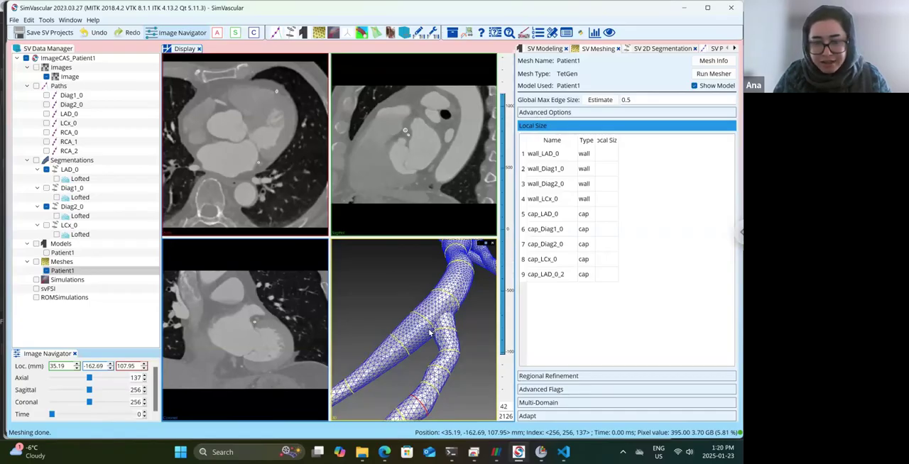
{"action": "scroll", "coordinate": [430, 329], "scroll_direction": "up", "scroll_amount": 3}
{"action": "scroll", "coordinate": [421, 345], "scroll_direction": "up", "scroll_amount": 1}
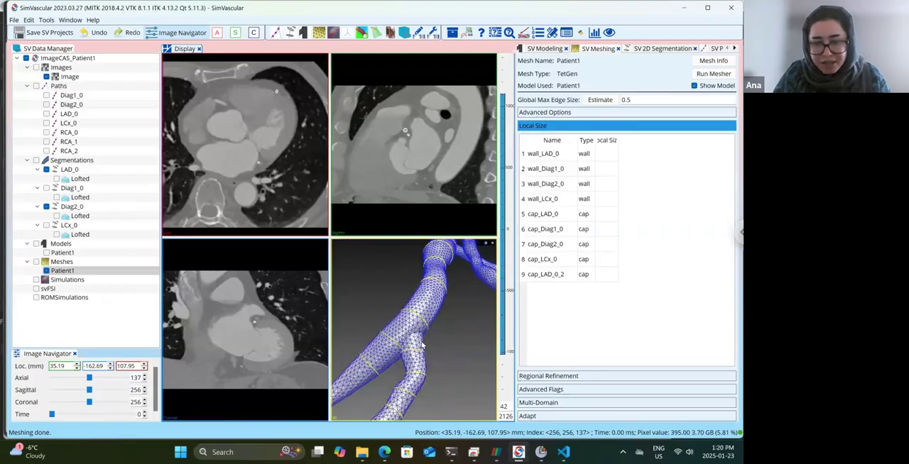
{"action": "scroll", "coordinate": [422, 345], "scroll_direction": "up", "scroll_amount": 3}
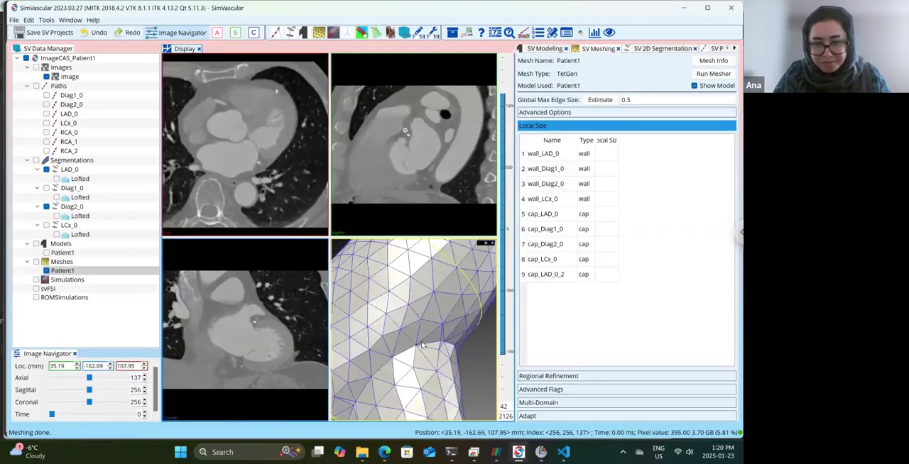
{"action": "scroll", "coordinate": [421, 345], "scroll_direction": "down", "scroll_amount": 5}
{"action": "scroll", "coordinate": [424, 344], "scroll_direction": "up", "scroll_amount": 2}
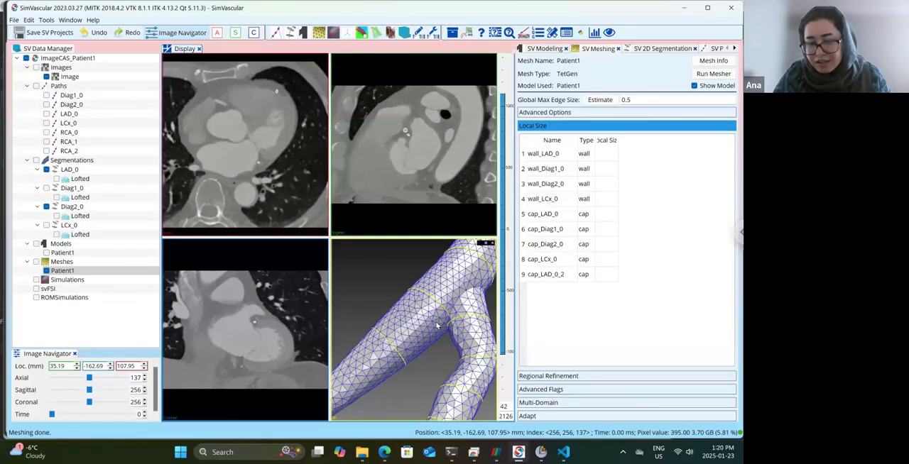
Open the Diag2_0 segmentation at circle contour 1, near the junction with the LAD, and save the projects.
{"action": "left_click", "coordinate": [71, 208]}
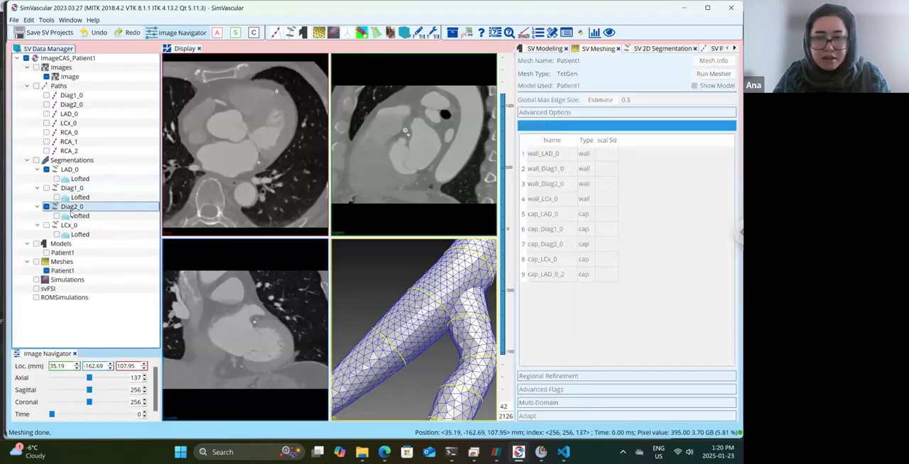
{"action": "double_click", "coordinate": [71, 208]}
{"action": "scroll", "coordinate": [455, 235], "scroll_direction": "up", "scroll_amount": 5}
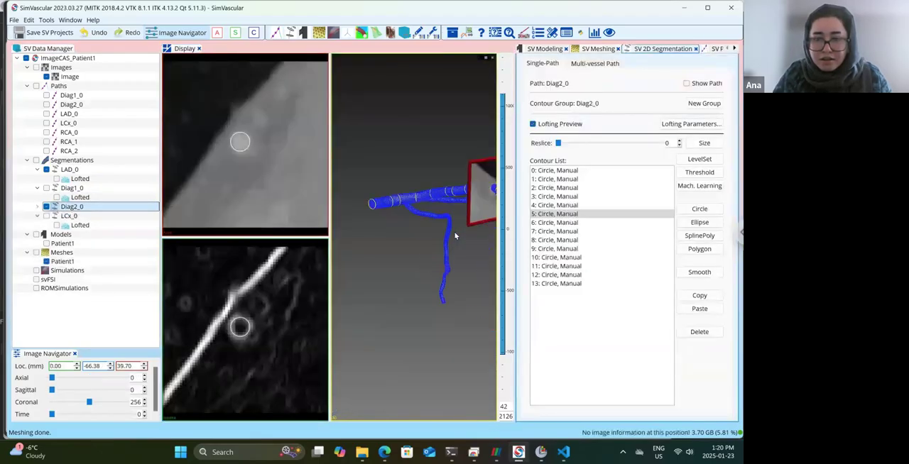
{"action": "left_click_drag", "start_coordinate": [418, 249], "coordinate": [416, 277]}
{"action": "scroll", "coordinate": [416, 277], "scroll_direction": "up", "scroll_amount": 5}
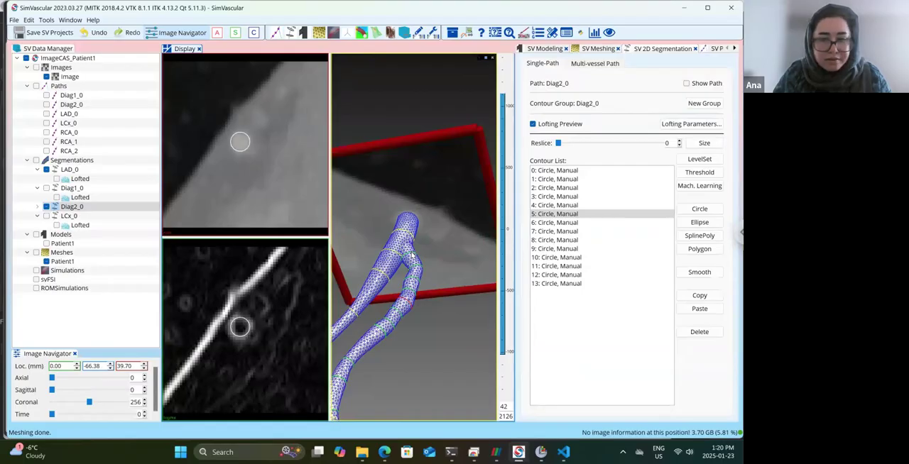
{"action": "left_click", "coordinate": [412, 255]}
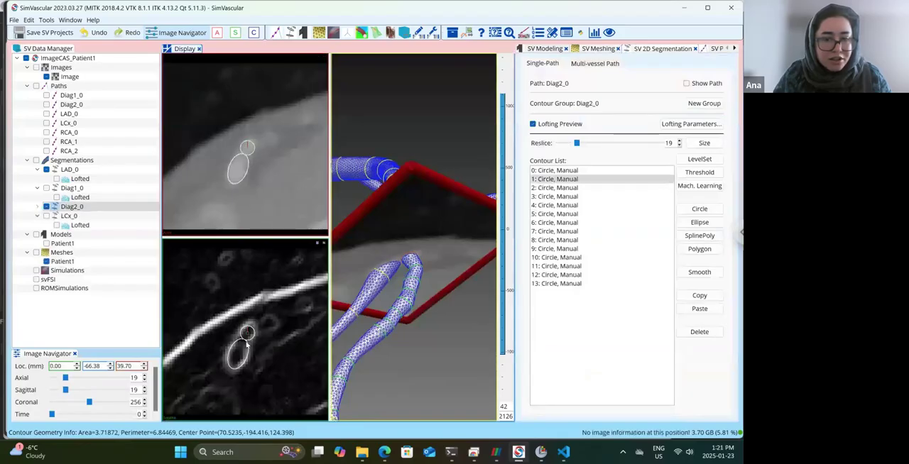
{"action": "left_click", "coordinate": [247, 147]}
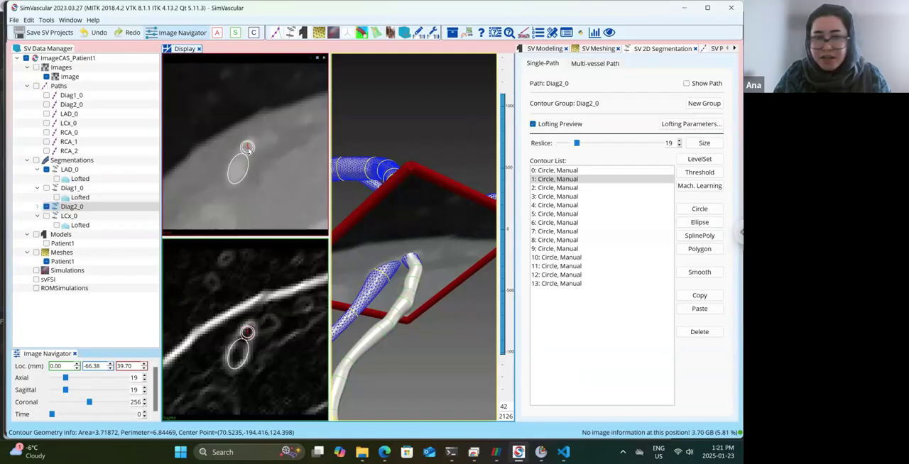
{"action": "left_click", "coordinate": [34, 32]}
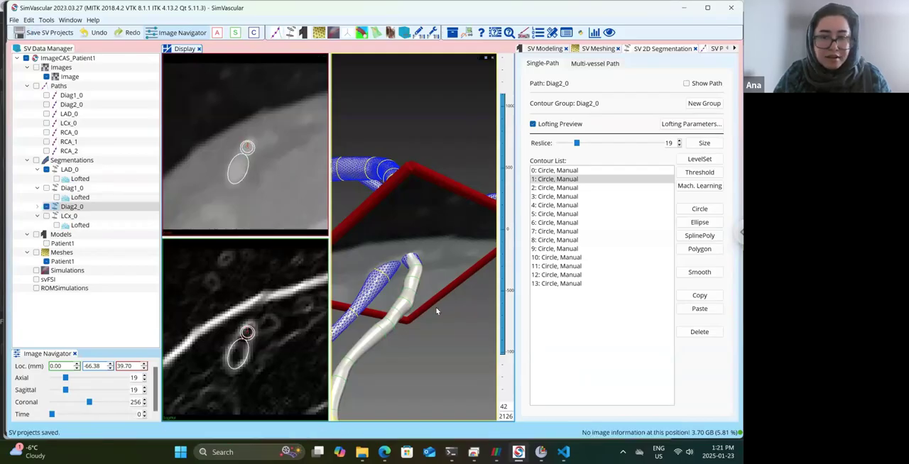
Open the LAD_0 segmentation and select circle contour 12, where the Diag2 branch leaves the LAD.
{"action": "left_click_drag", "start_coordinate": [435, 311], "coordinate": [437, 317]}
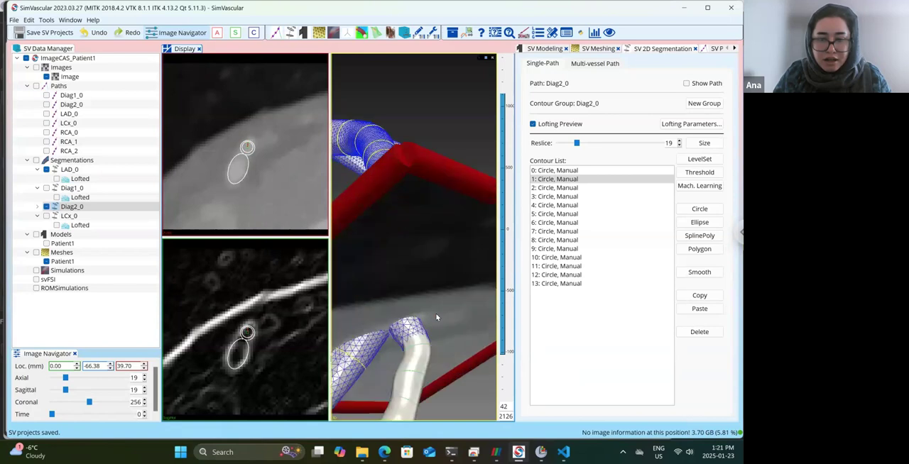
{"action": "left_click", "coordinate": [69, 171]}
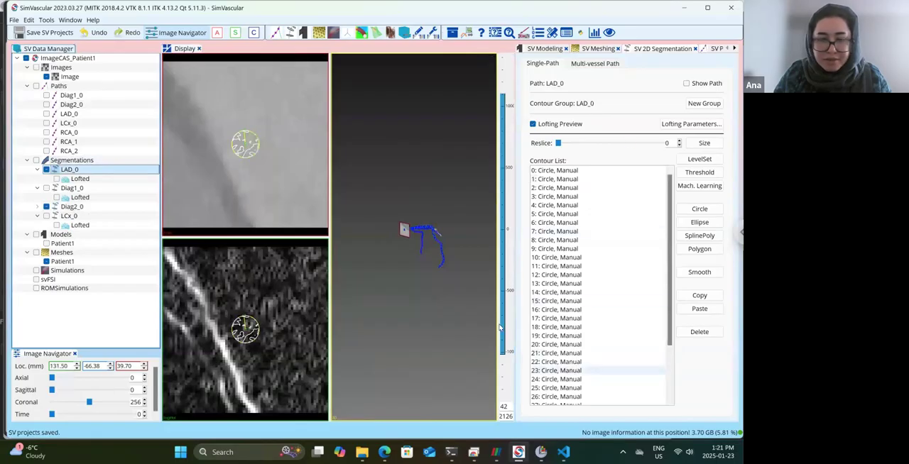
{"action": "left_click", "coordinate": [568, 371]}
{"action": "mouse_move", "coordinate": [415, 302]}
{"action": "left_mouse_down"}
{"action": "mouse_move", "coordinate": [400, 351]}
{"action": "mouse_move", "coordinate": [402, 279]}
{"action": "mouse_move", "coordinate": [404, 291]}
{"action": "left_mouse_up"}
{"action": "scroll", "coordinate": [398, 298], "scroll_direction": "up", "scroll_amount": 3}
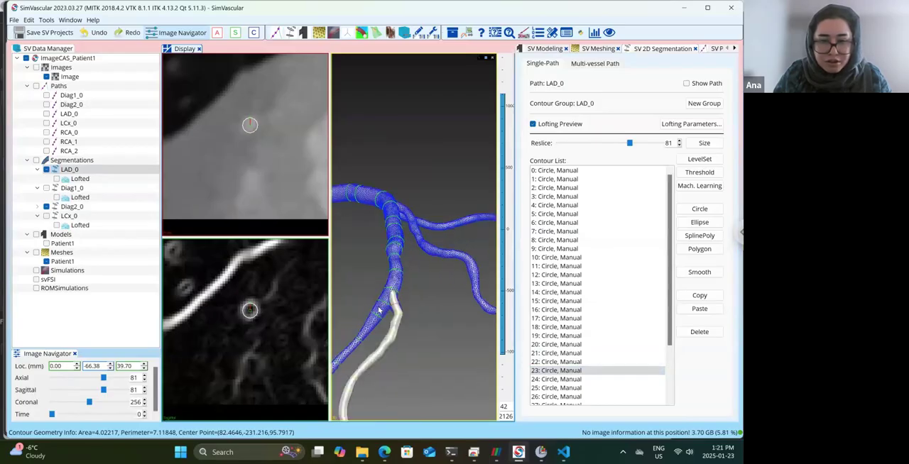
{"action": "left_click_drag", "start_coordinate": [415, 309], "coordinate": [410, 307]}
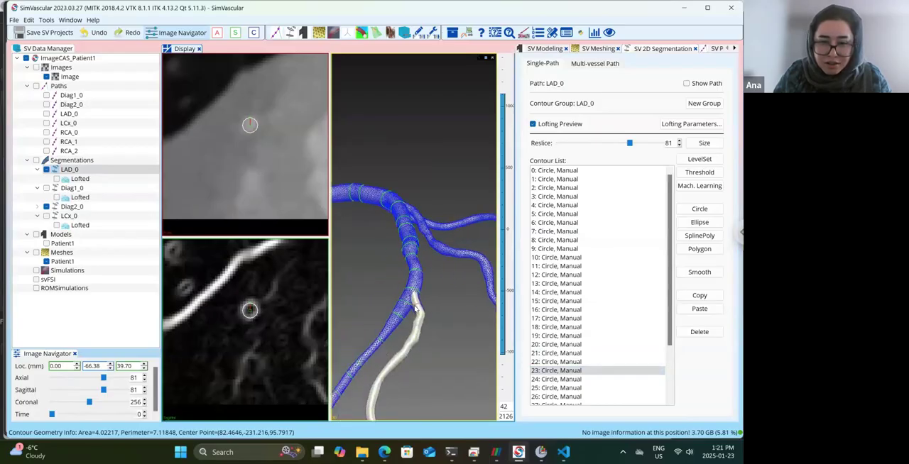
{"action": "left_click", "coordinate": [410, 307]}
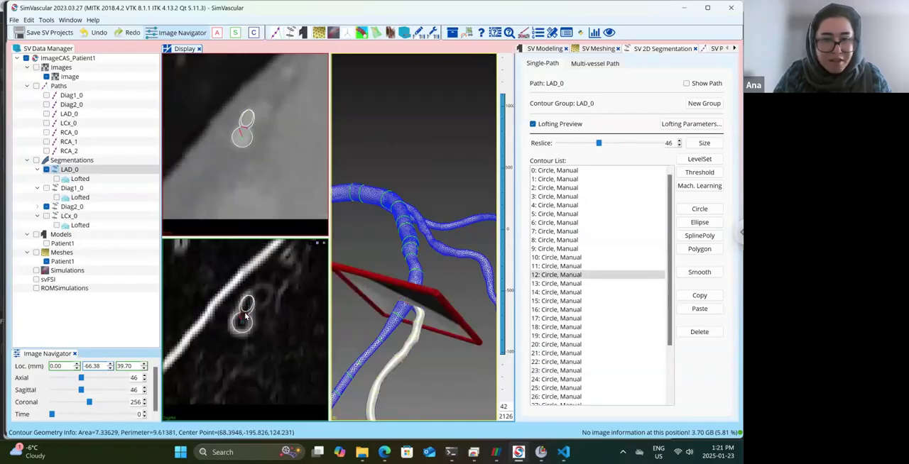
Delete circle contour 12 at slice 46 of the LAD_0 segmentation and check the neighbouring slices around the Diag2 junction.
{"action": "left_click", "coordinate": [699, 332]}
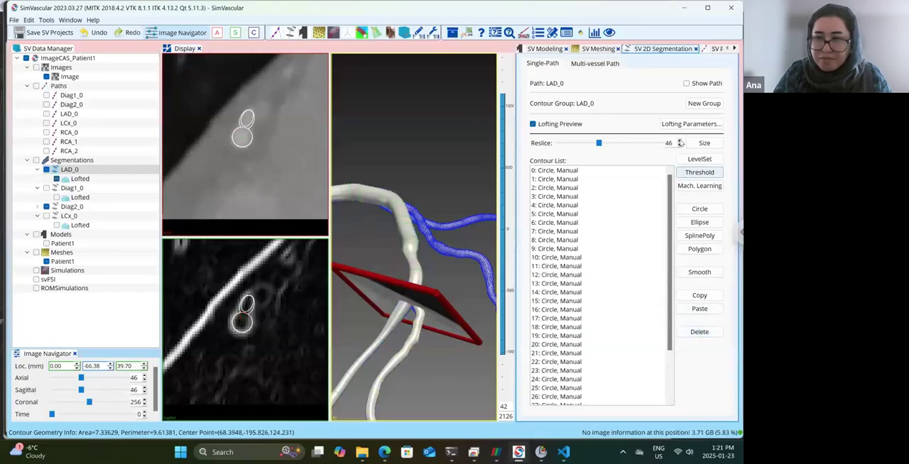
{"action": "left_click", "coordinate": [681, 141]}
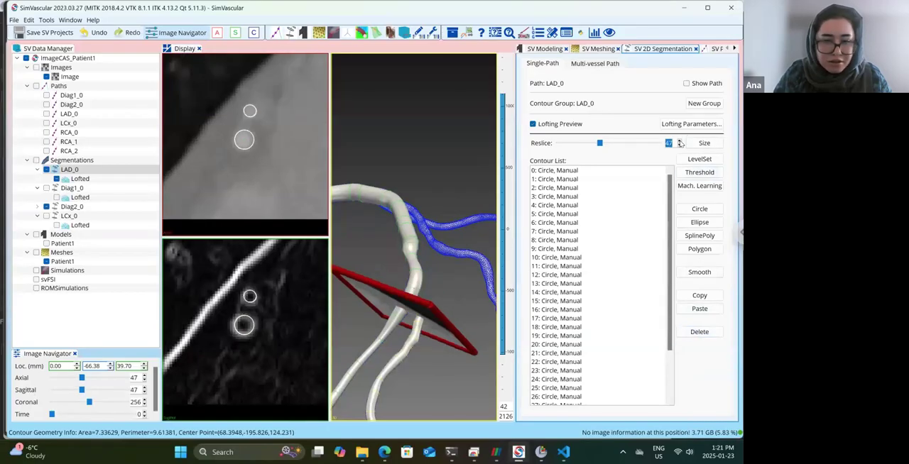
{"action": "left_click", "coordinate": [680, 140]}
{"action": "left_click", "coordinate": [680, 140]}
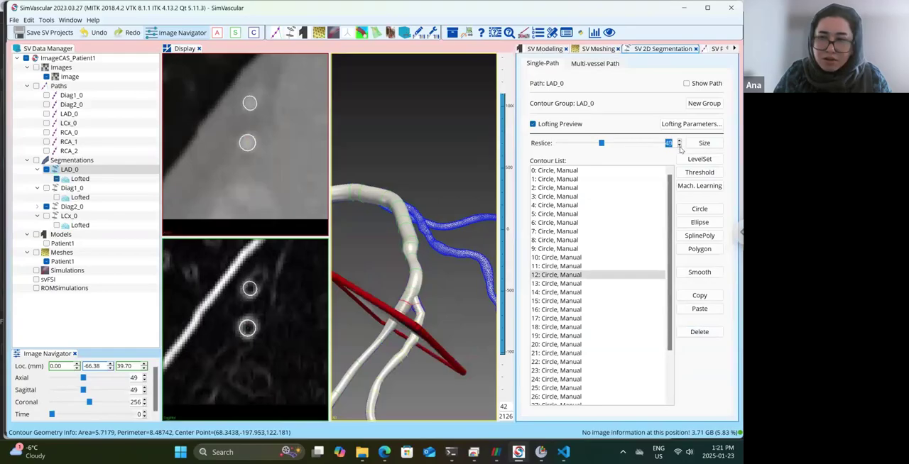
{"action": "left_click", "coordinate": [680, 147]}
{"action": "left_click", "coordinate": [680, 147]}
{"action": "left_click", "coordinate": [680, 147]}
{"action": "left_click", "coordinate": [680, 147]}
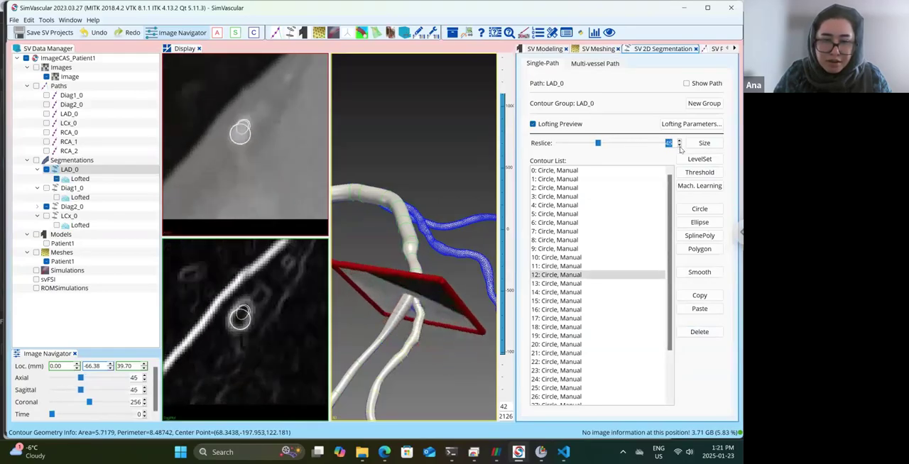
{"action": "left_click", "coordinate": [680, 147]}
{"action": "left_click", "coordinate": [681, 147]}
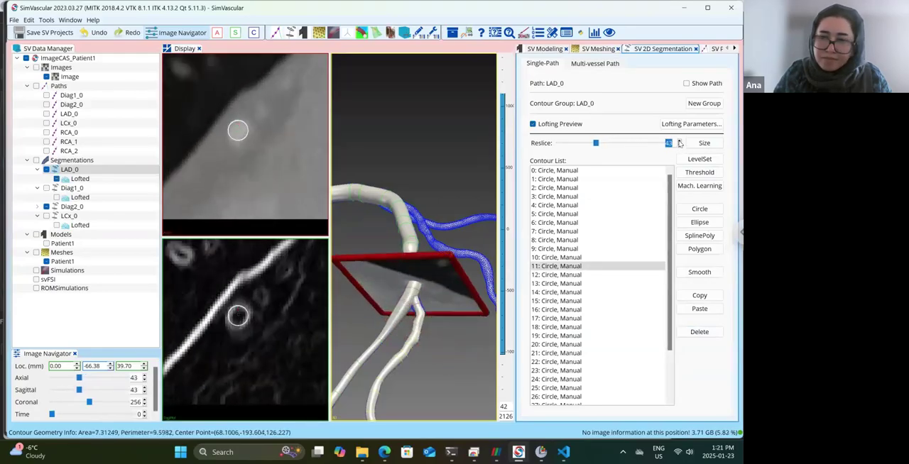
Review the lofted LAD_0 and Diag2_0 vessels up to slice 47 and save the projects.
{"action": "left_click", "coordinate": [679, 143]}
{"action": "left_click", "coordinate": [679, 142]}
{"action": "left_click", "coordinate": [679, 142]}
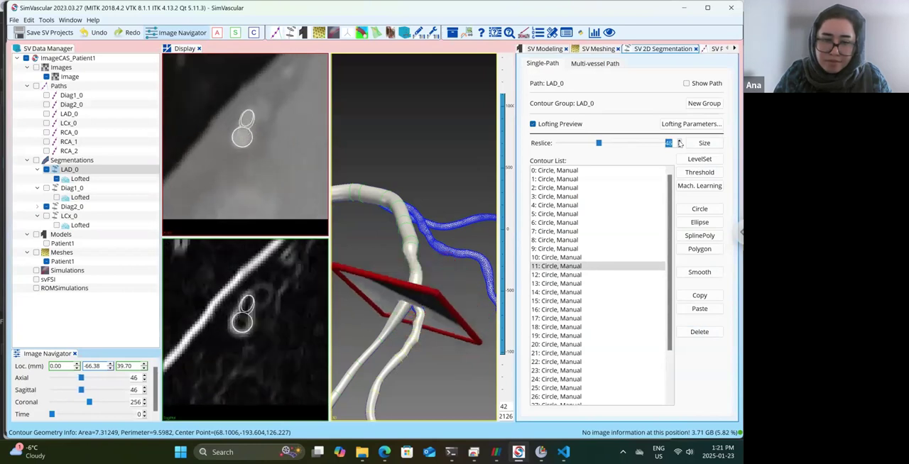
{"action": "left_click", "coordinate": [679, 143]}
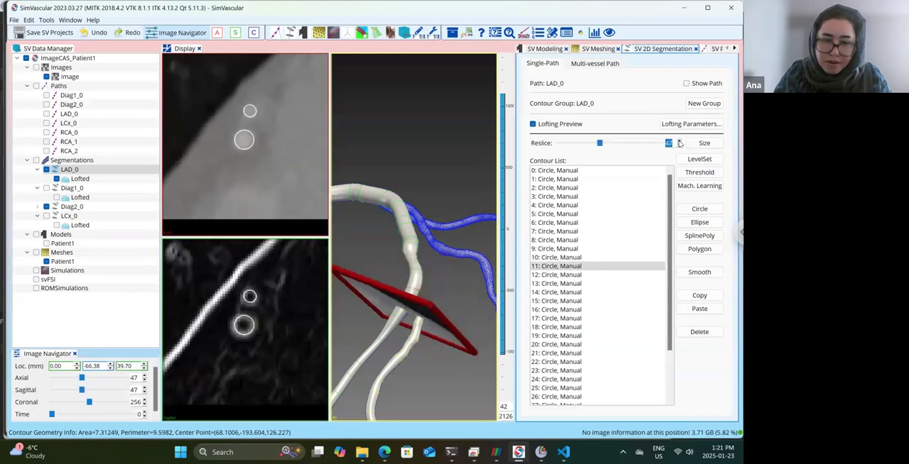
{"action": "left_click_drag", "start_coordinate": [446, 225], "coordinate": [440, 256]}
{"action": "scroll", "coordinate": [447, 219], "scroll_direction": "up", "scroll_amount": 3}
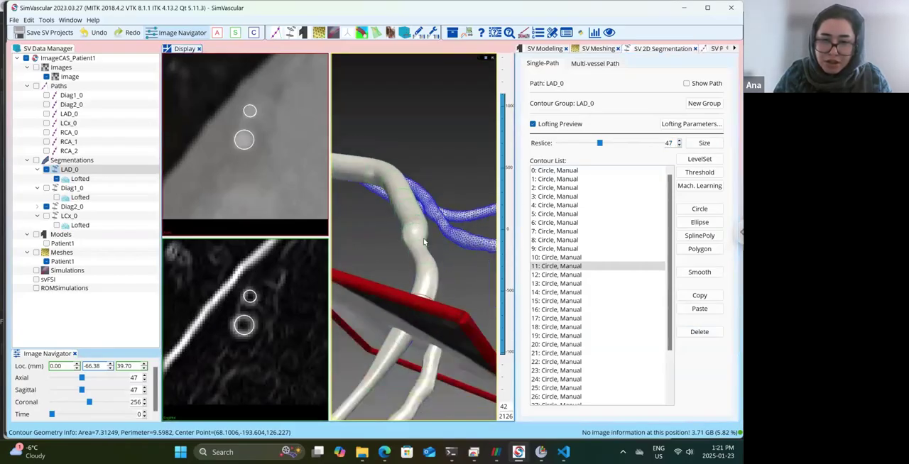
{"action": "left_click", "coordinate": [25, 34]}
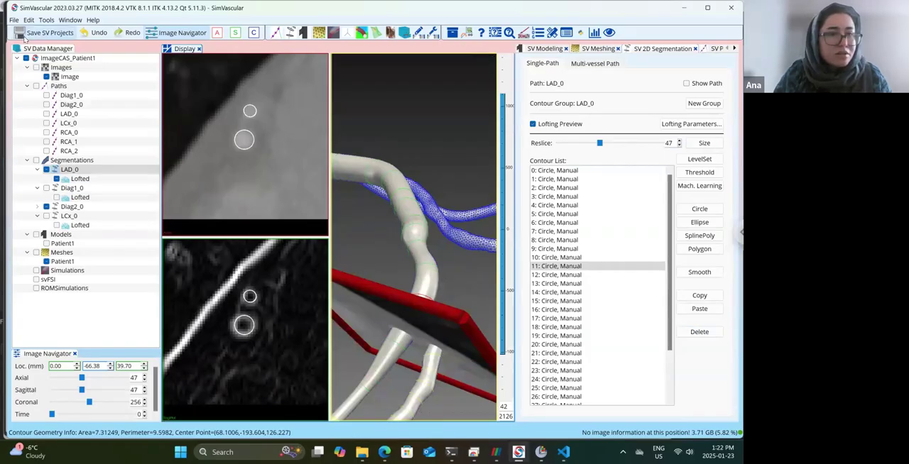
Recreate the Patient1 solid model from the LAD_0, Diag1_0, Diag2_0 and LCx_0 segmentations.
{"action": "left_click", "coordinate": [62, 244]}
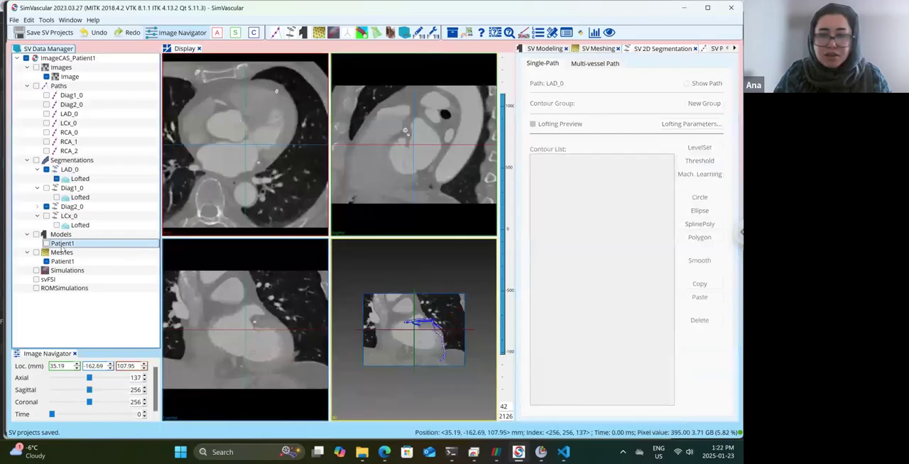
{"action": "double_click", "coordinate": [62, 243]}
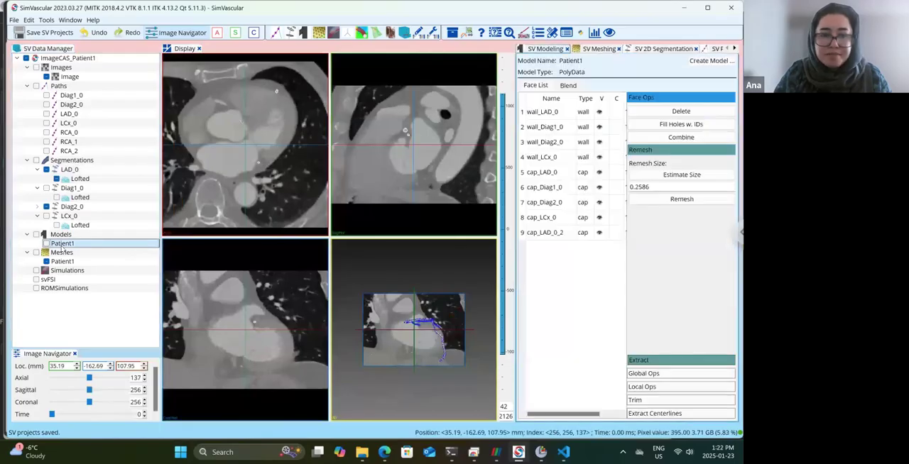
{"action": "left_click", "coordinate": [709, 61]}
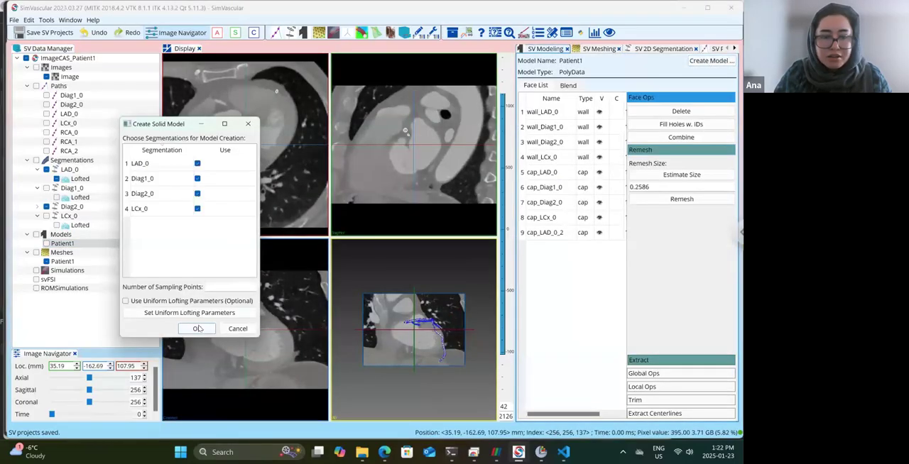
{"action": "left_click", "coordinate": [198, 328]}
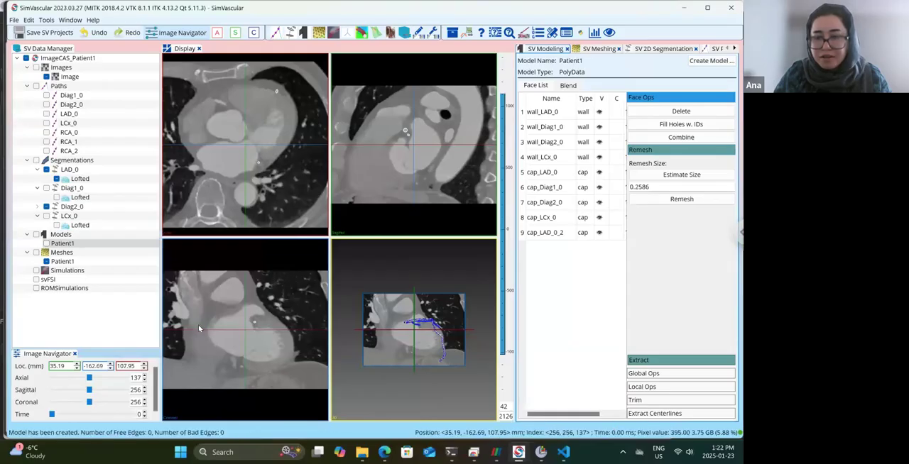
Show the rebuilt Patient1 model, inspect its branches in 3D and save the projects.
{"action": "left_click_drag", "start_coordinate": [442, 375], "coordinate": [417, 384]}
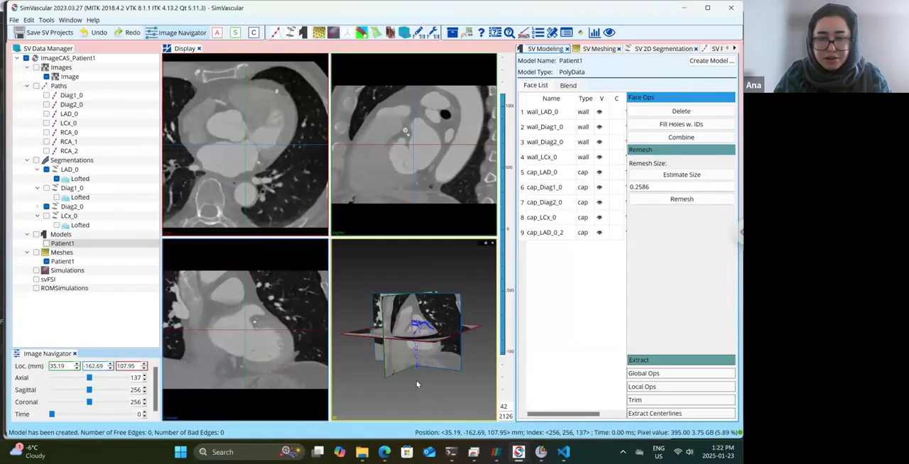
{"action": "left_click", "coordinate": [63, 244]}
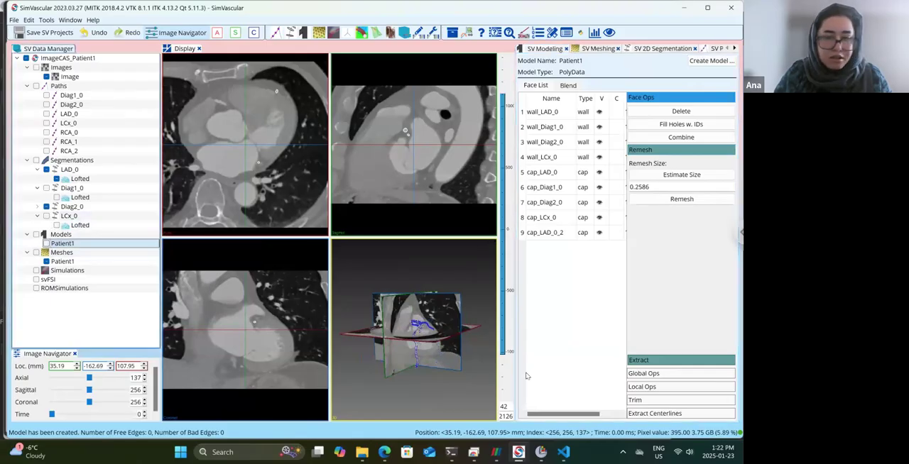
{"action": "left_click_drag", "start_coordinate": [466, 322], "coordinate": [422, 384]}
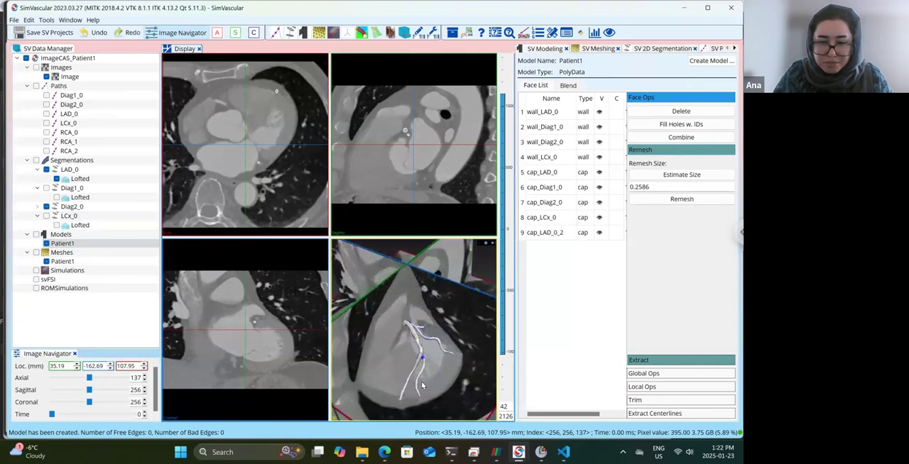
{"action": "scroll", "coordinate": [422, 384], "scroll_direction": "up", "scroll_amount": 3}
{"action": "scroll", "coordinate": [422, 384], "scroll_direction": "up", "scroll_amount": 1}
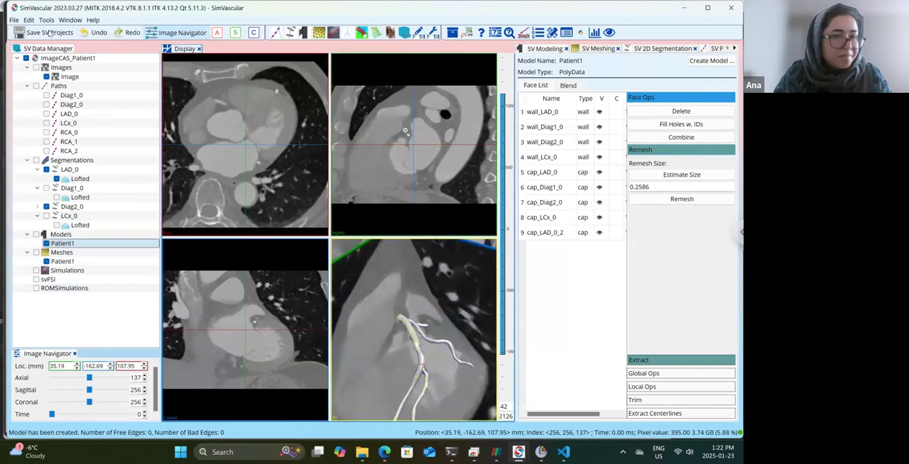
{"action": "left_click", "coordinate": [34, 36]}
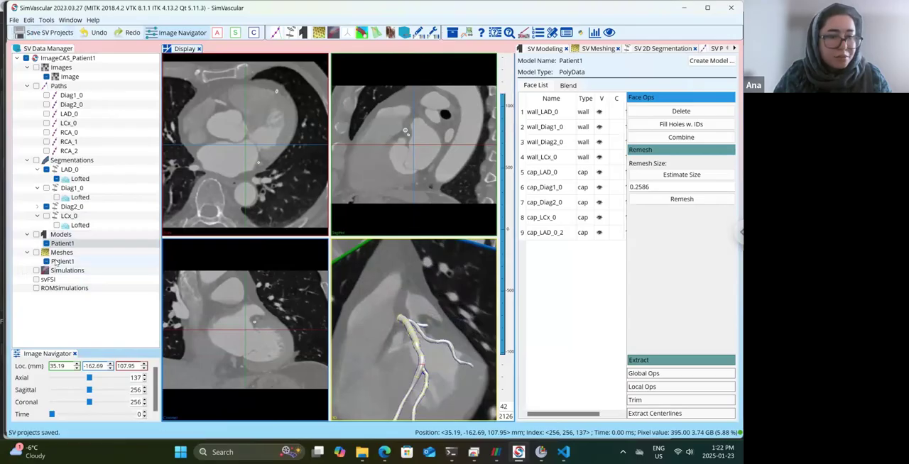
Remove the existing Patient1 mesh and create a new mesh for the Patient1 model.
{"action": "right_click", "coordinate": [54, 261]}
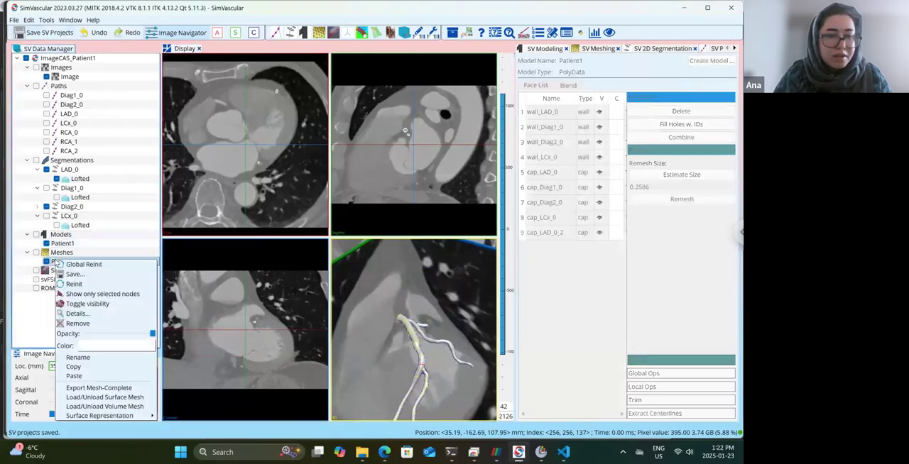
{"action": "left_click", "coordinate": [78, 324]}
{"action": "left_click", "coordinate": [374, 236]}
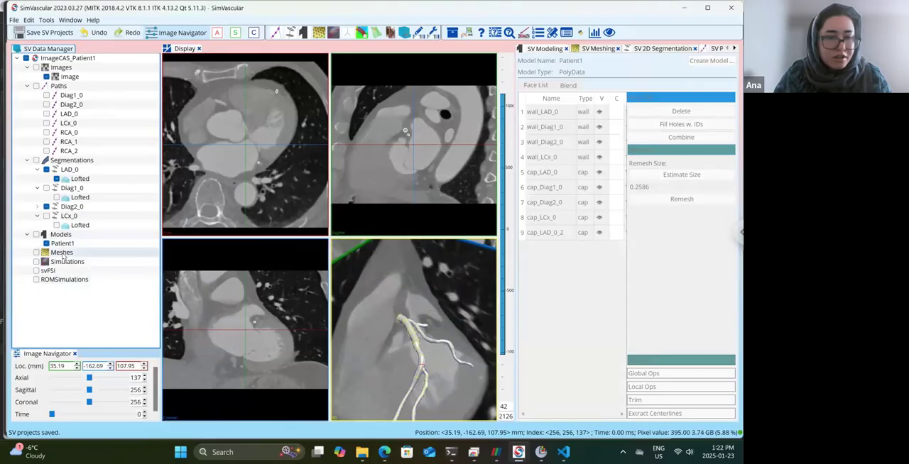
{"action": "right_click", "coordinate": [62, 253]}
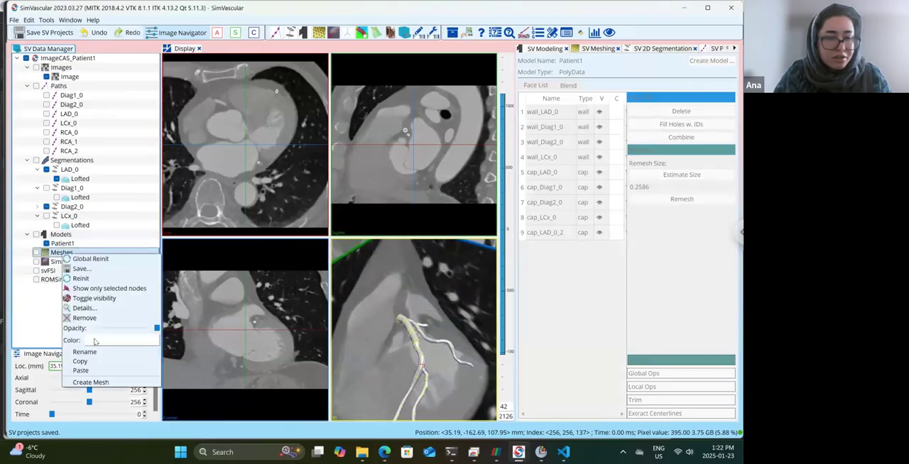
{"action": "left_click", "coordinate": [90, 382]}
{"action": "left_click", "coordinate": [170, 200]}
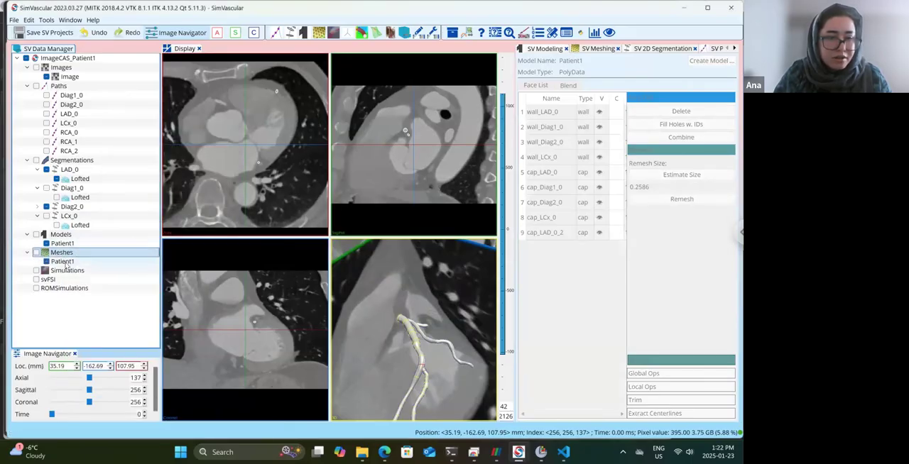
Set the new mesh's global max edge size to 0.5 and run the mesher, closing the statistics when it finishes.
{"action": "double_click", "coordinate": [63, 262]}
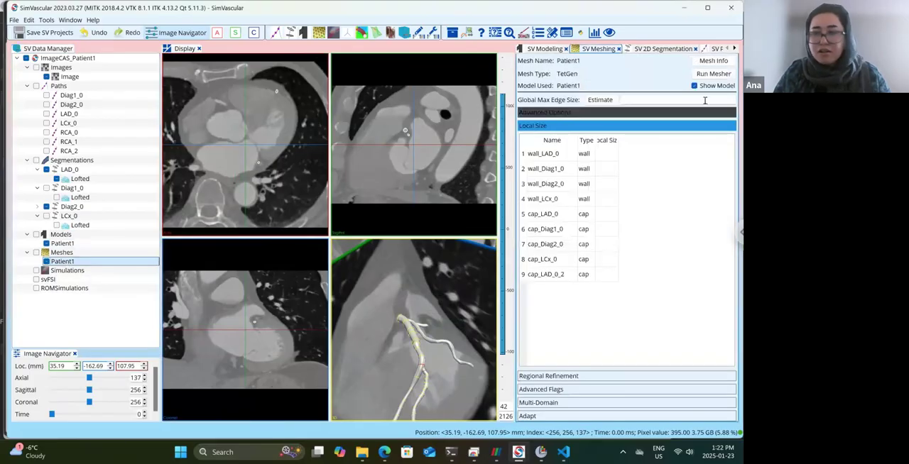
{"action": "left_click", "coordinate": [705, 101]}
{"action": "type", "text": "0"}
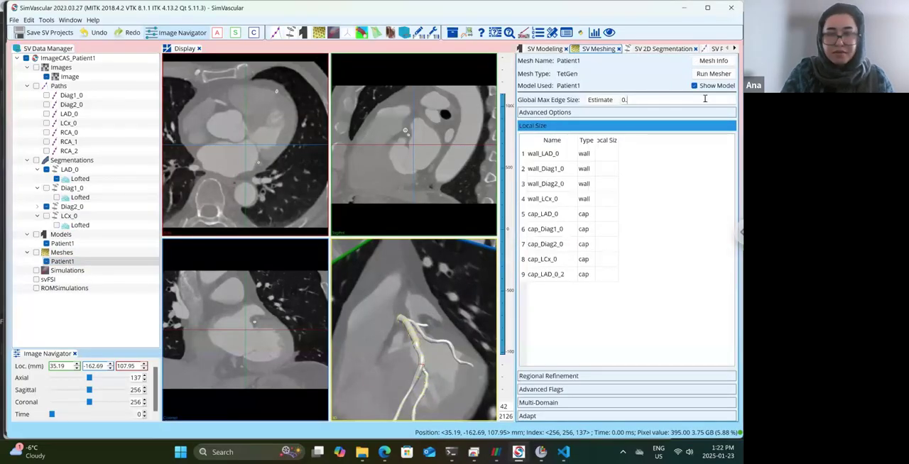
{"action": "type", "text": ".5"}
{"action": "left_click", "coordinate": [713, 74]}
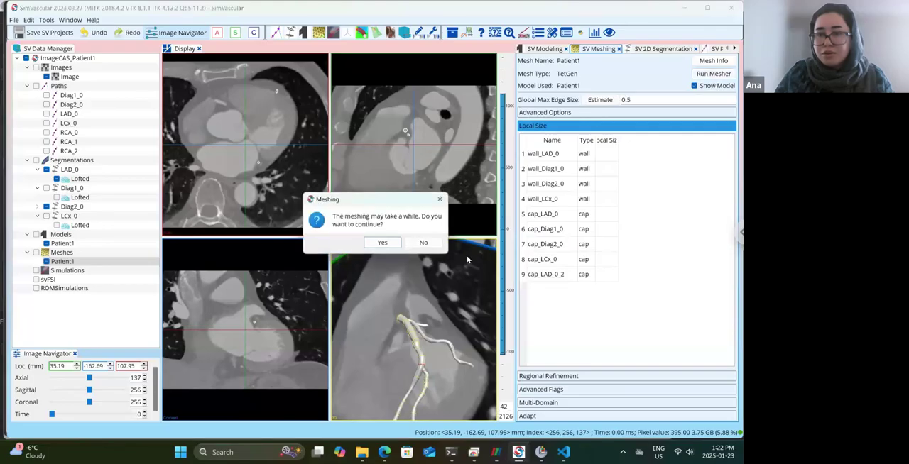
{"action": "left_click", "coordinate": [382, 242]}
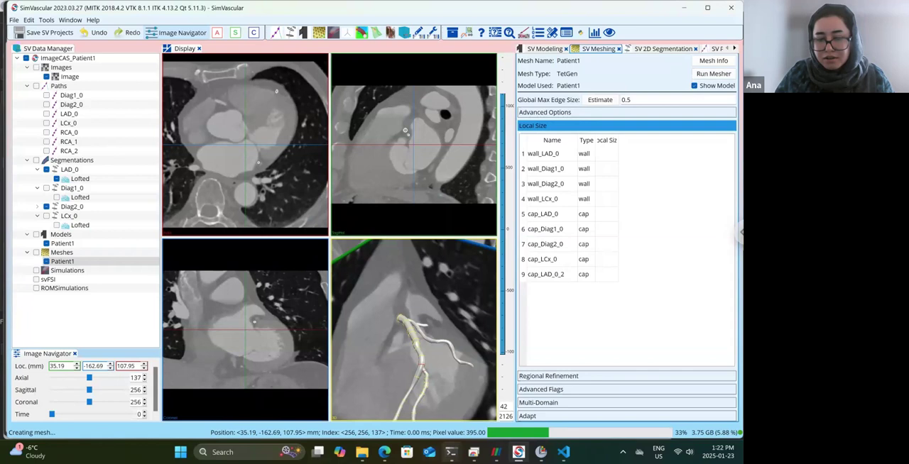
{"action": "left_click", "coordinate": [403, 259]}
{"action": "left_click", "coordinate": [402, 259]}
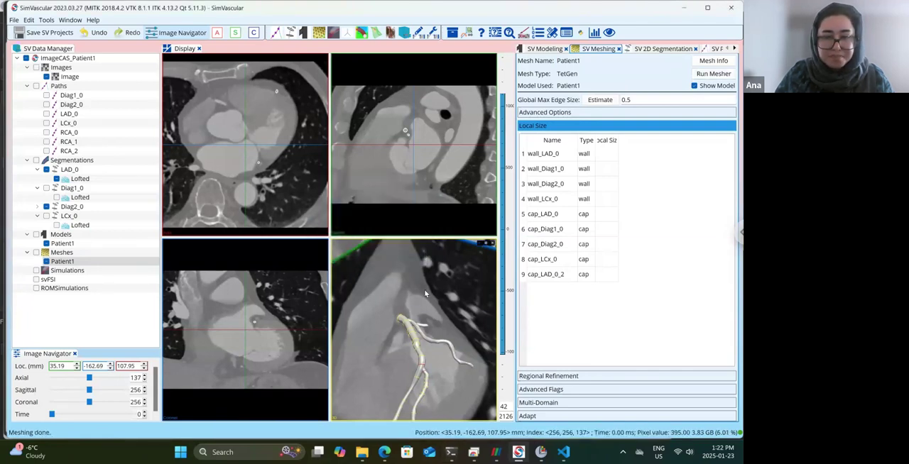
Hide the Patient1 solid model and the Diag2_0 and LAD_0 segmentations with their lofts, leaving only the mesh displayed.
{"action": "left_click_drag", "start_coordinate": [416, 295], "coordinate": [410, 319]}
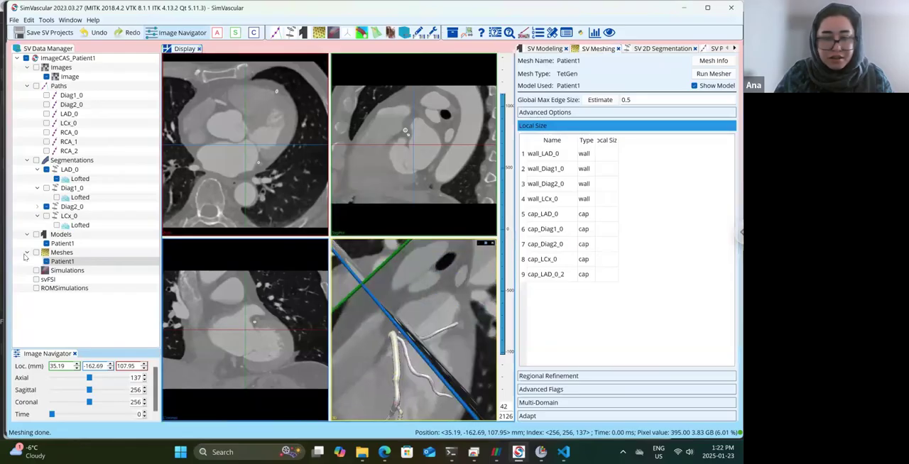
{"action": "left_click", "coordinate": [52, 262]}
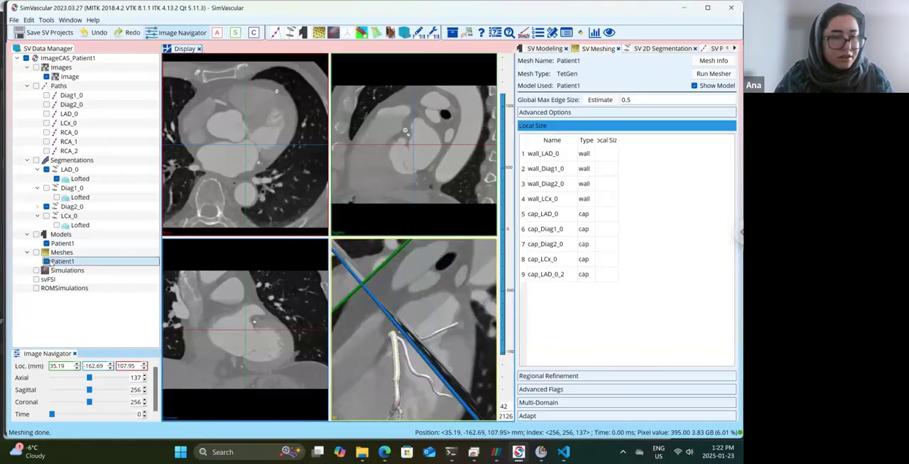
{"action": "left_click", "coordinate": [47, 243]}
{"action": "left_click", "coordinate": [38, 207]}
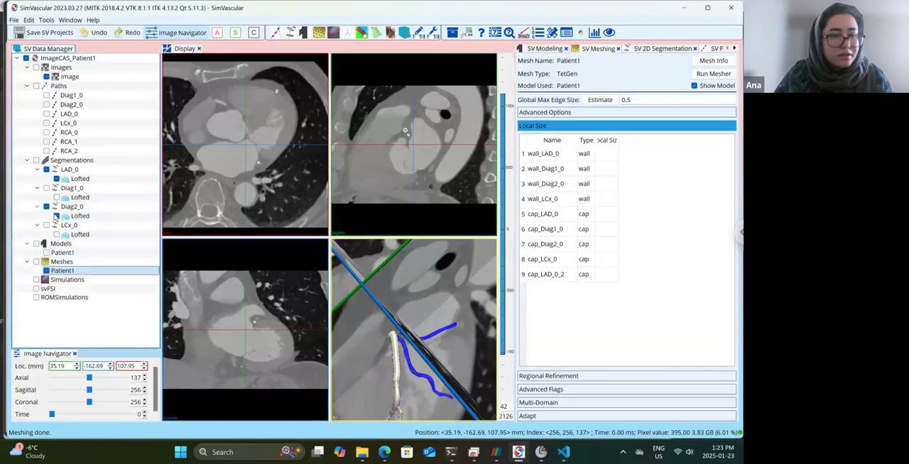
{"action": "left_click", "coordinate": [56, 216]}
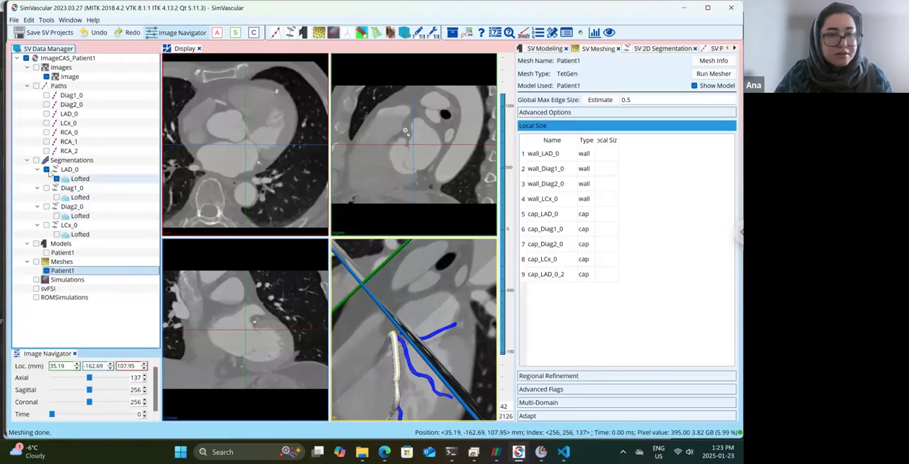
{"action": "left_click", "coordinate": [56, 179]}
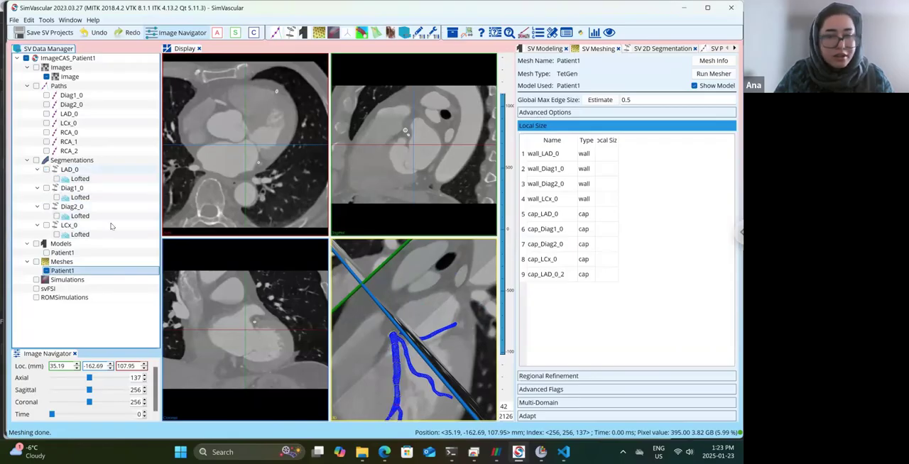
Hide the image planes in the 3D view and examine the Patient1 mesh around the vessel branches.
{"action": "mouse_move", "coordinate": [480, 251]}
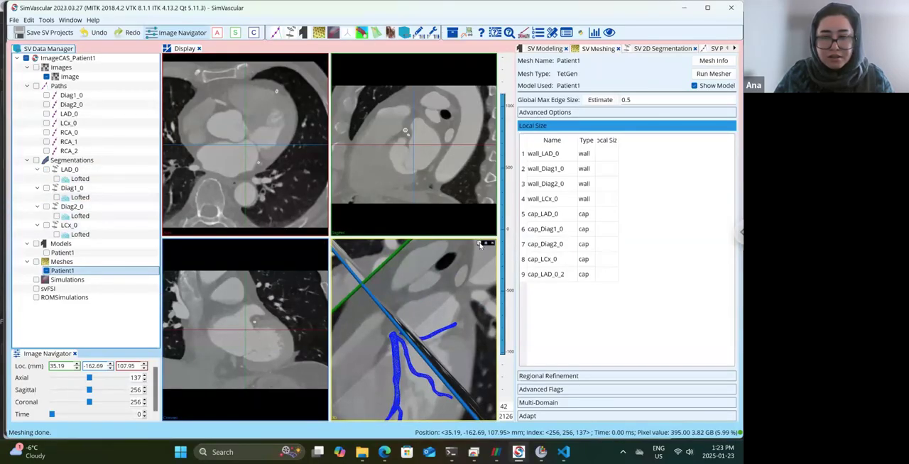
{"action": "left_click", "coordinate": [480, 243]}
{"action": "left_click", "coordinate": [478, 308]}
{"action": "left_click_drag", "start_coordinate": [455, 339], "coordinate": [441, 382]}
{"action": "scroll", "coordinate": [385, 383], "scroll_direction": "up", "scroll_amount": 4}
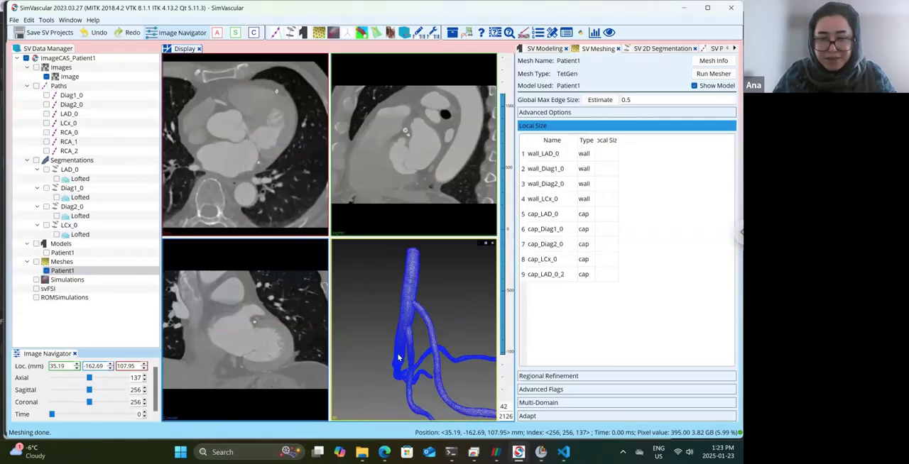
{"action": "scroll", "coordinate": [403, 354], "scroll_direction": "up", "scroll_amount": 5}
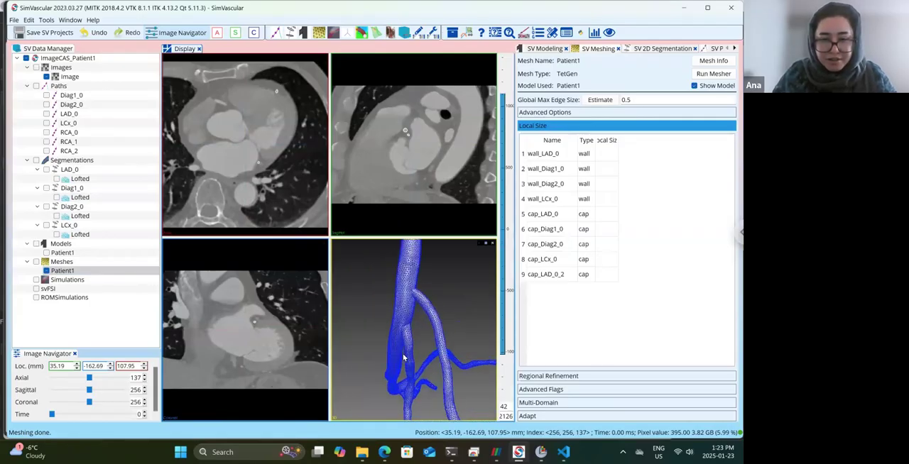
Inspect the mesh at the Diag2 junction, and display the Patient1 solid model and open it for editing.
{"action": "scroll", "coordinate": [403, 338], "scroll_direction": "up", "scroll_amount": 3}
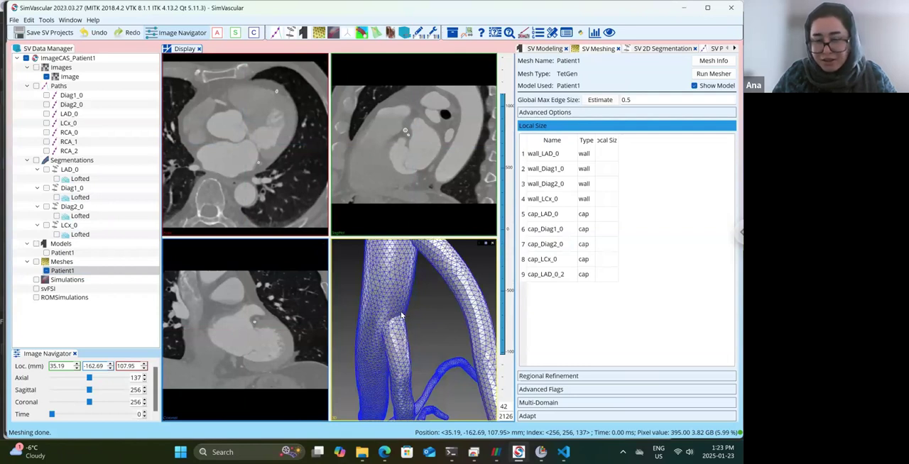
{"action": "left_click_drag", "start_coordinate": [403, 318], "coordinate": [402, 345]}
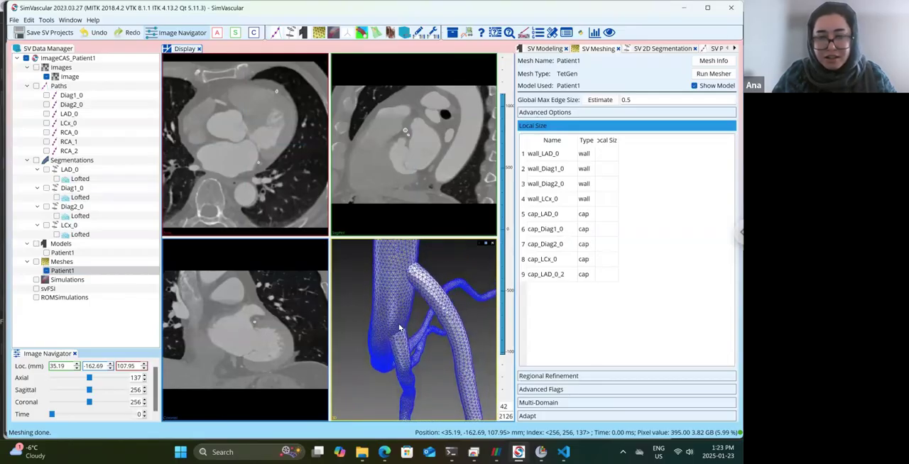
{"action": "left_click", "coordinate": [46, 252]}
{"action": "double_click", "coordinate": [62, 252]}
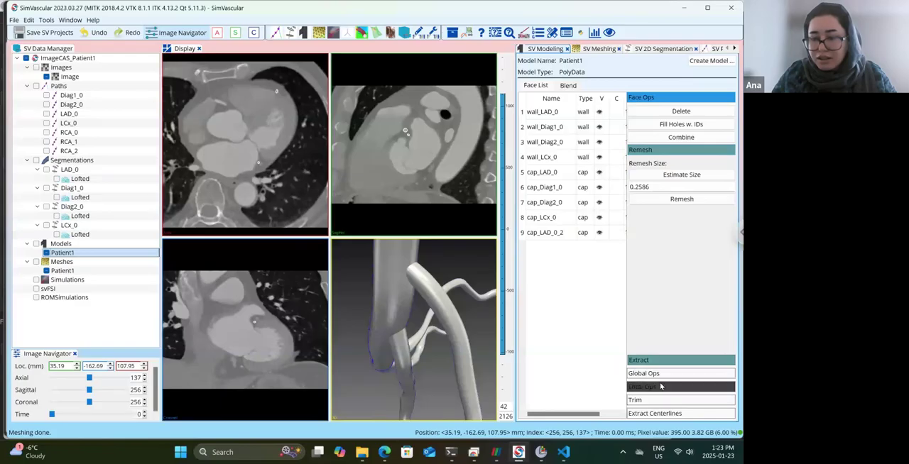
Select the LAD_0, Diag1_0, Diag2_0 and LCx_0 wall faces and decimate them locally at a target rate of 0.25.
{"action": "left_click", "coordinate": [546, 114]}
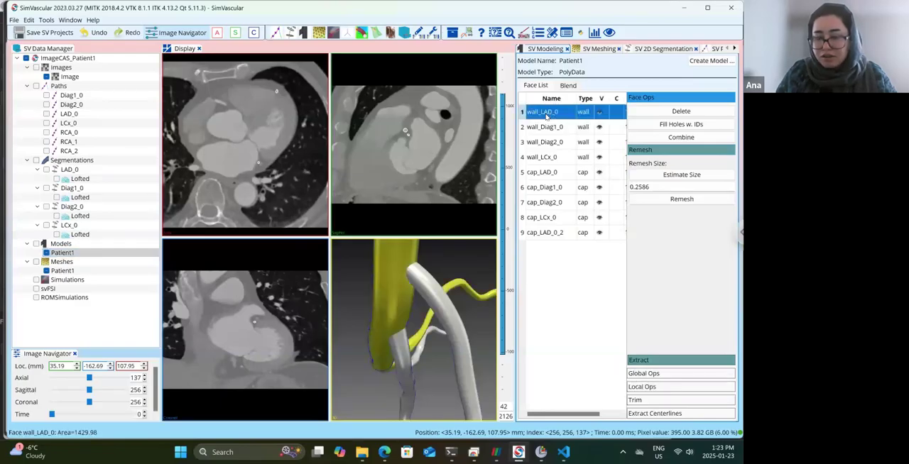
{"action": "key", "text": "shift+Down"}
{"action": "key", "text": "shift+Down"}
{"action": "key", "text": "shift+Down"}
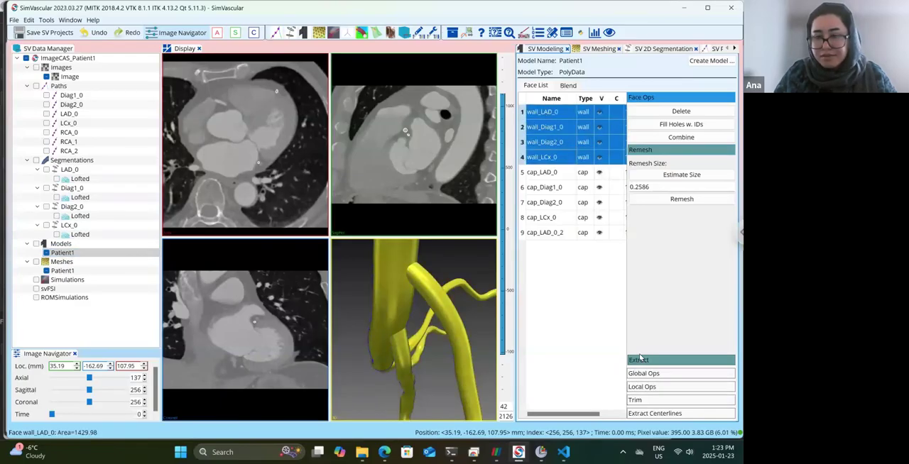
{"action": "left_click", "coordinate": [652, 387]}
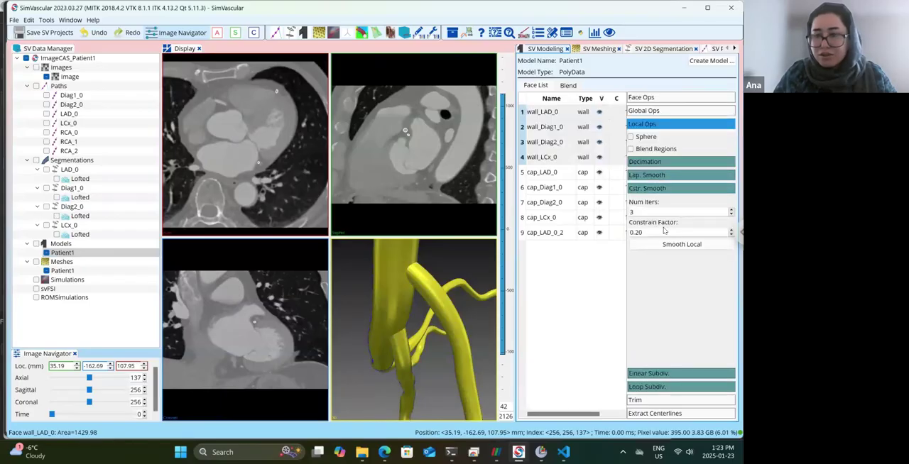
{"action": "left_click", "coordinate": [664, 163]}
{"action": "left_click", "coordinate": [678, 198]}
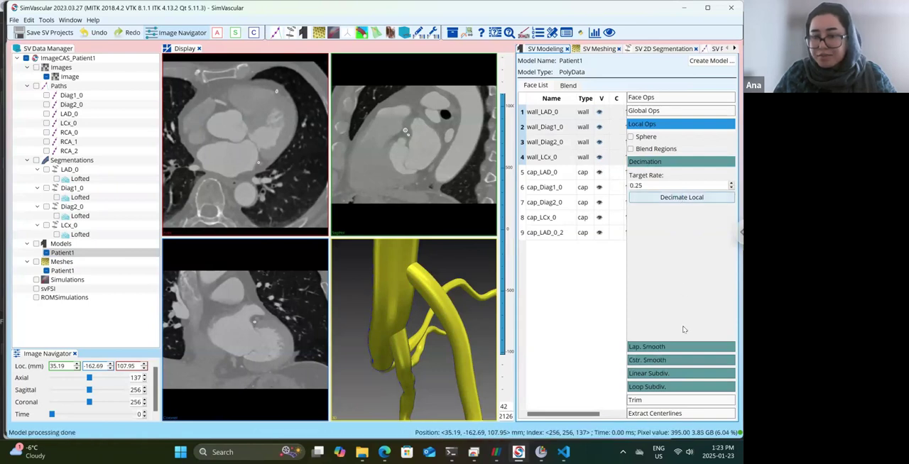
Apply local constrained smoothing to the four selected walls with 3 iterations and a constrain factor of 0.20.
{"action": "left_click", "coordinate": [680, 360]}
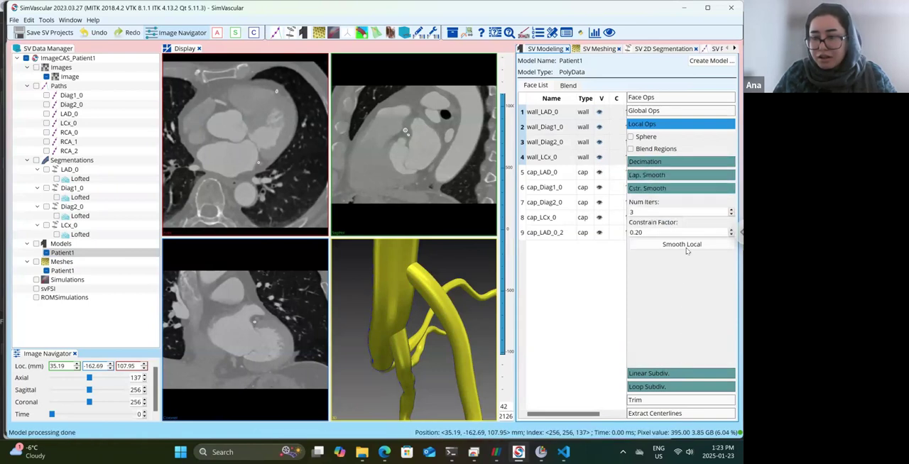
{"action": "left_click", "coordinate": [686, 247]}
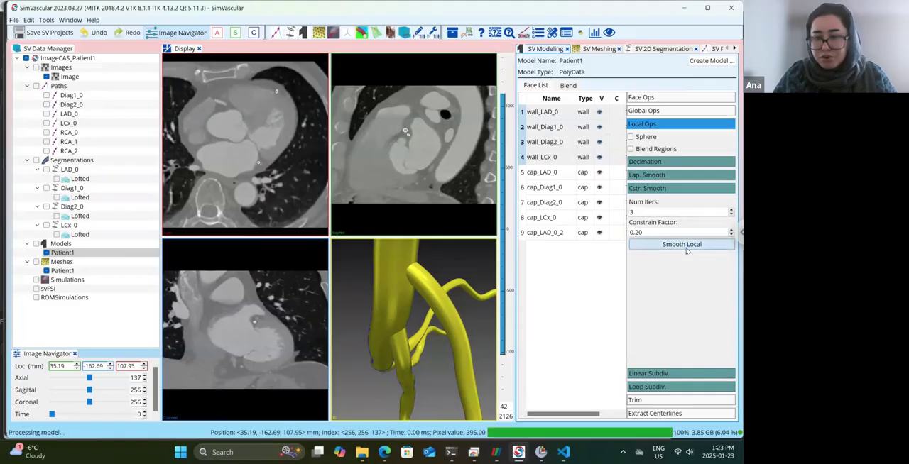
{"action": "left_click", "coordinate": [686, 247]}
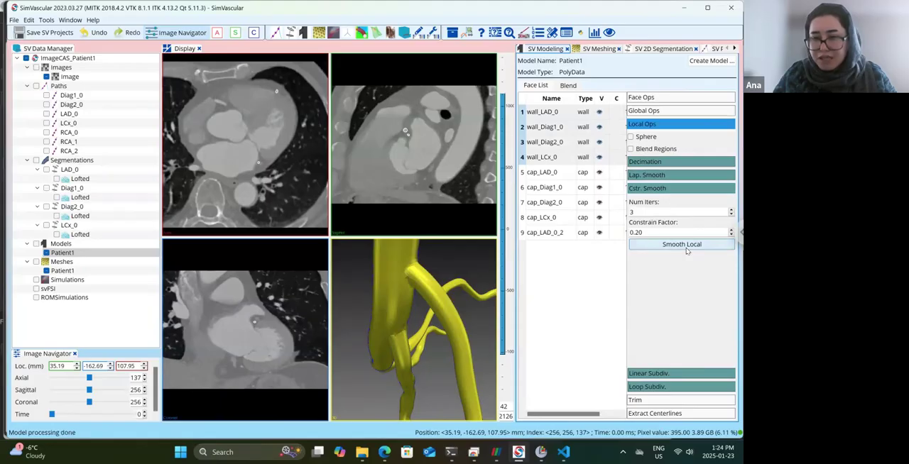
Repeat the local decimation at 0.25 and the constrained smoothing on the four walls, and save the project.
{"action": "left_click", "coordinate": [683, 163]}
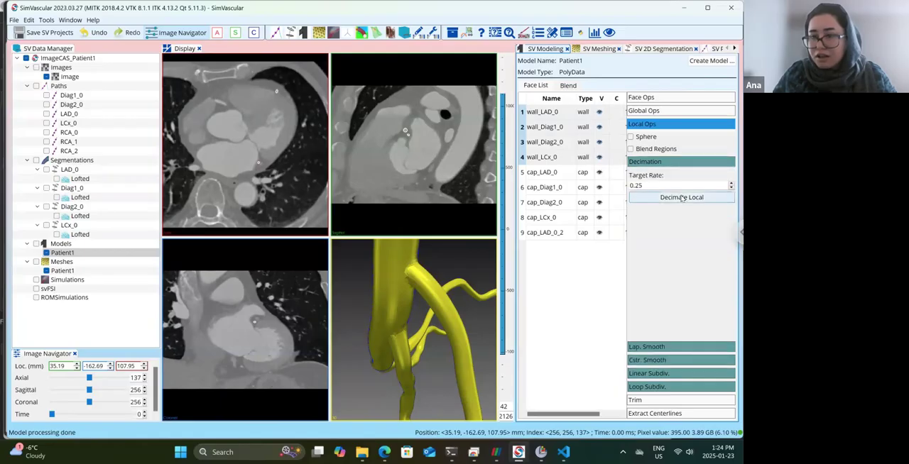
{"action": "left_click", "coordinate": [682, 198]}
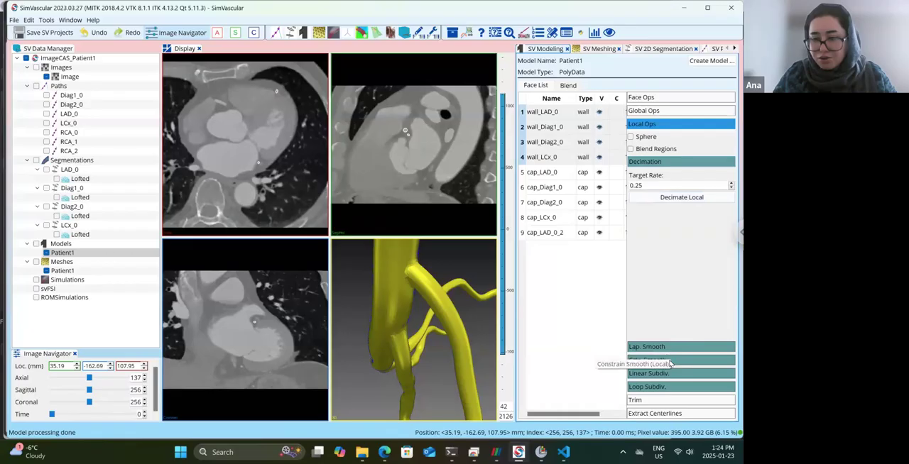
{"action": "left_click", "coordinate": [671, 360]}
{"action": "left_click", "coordinate": [677, 244]}
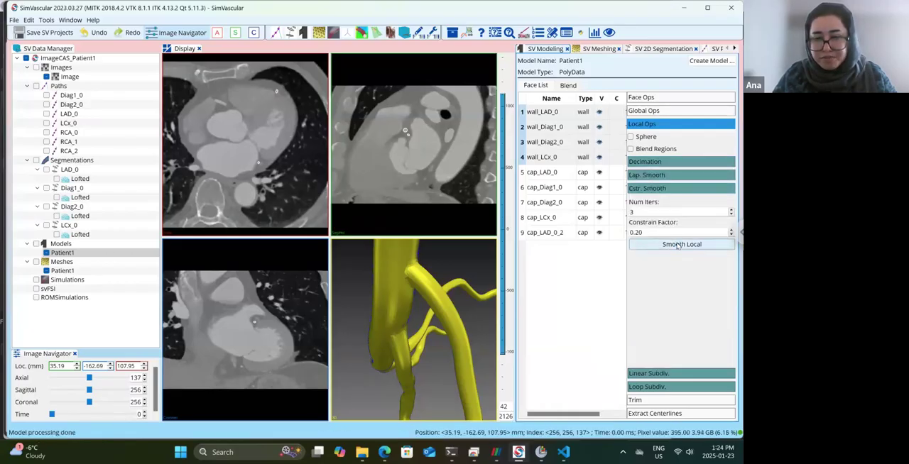
{"action": "left_click", "coordinate": [44, 32]}
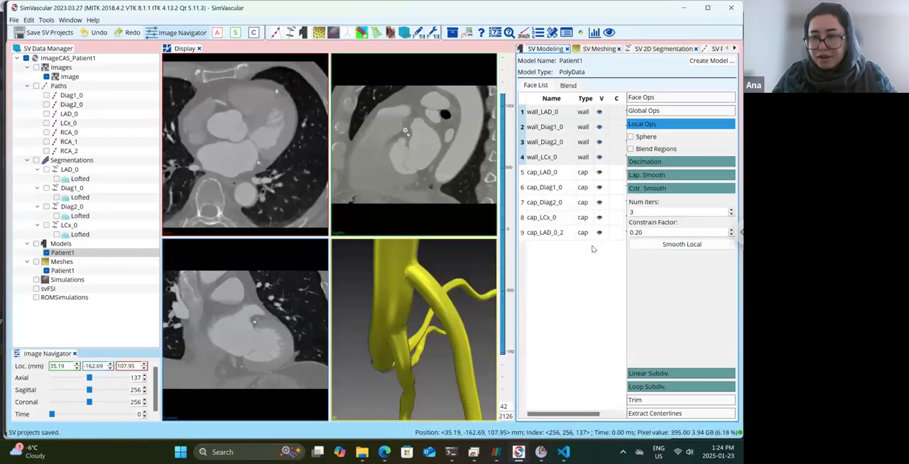
Highlight the LAD_0, Diag1_0 and Diag2_0 wall faces and view the smoothed Patient1 model as a whole.
{"action": "left_click", "coordinate": [659, 98]}
{"action": "left_click", "coordinate": [556, 112]}
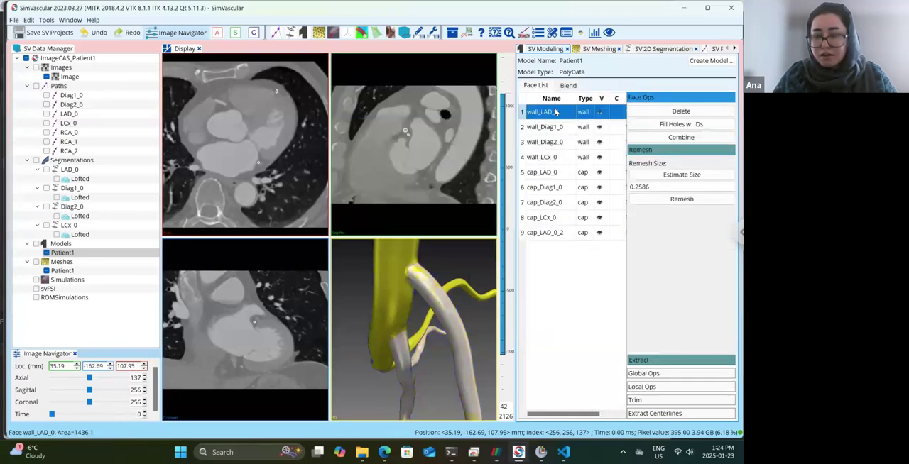
{"action": "key", "text": "shift+Down"}
{"action": "key", "text": "shift+Down"}
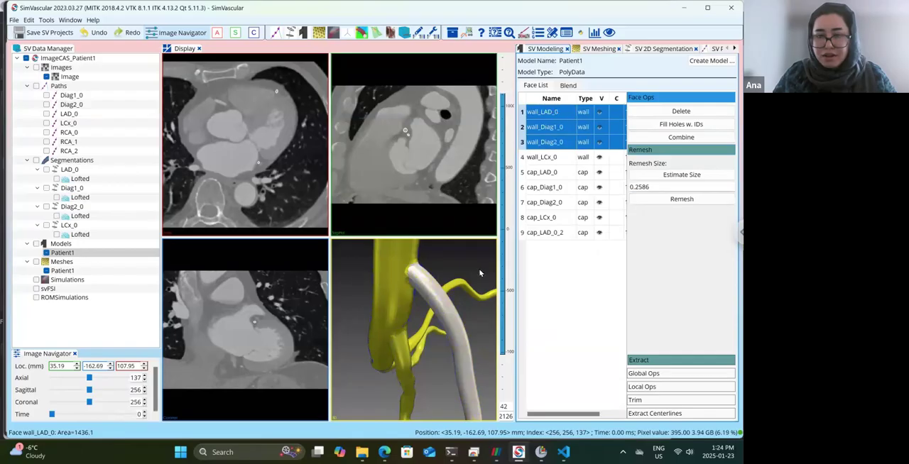
{"action": "left_click_drag", "start_coordinate": [480, 272], "coordinate": [461, 258]}
{"action": "left_click", "coordinate": [461, 259]}
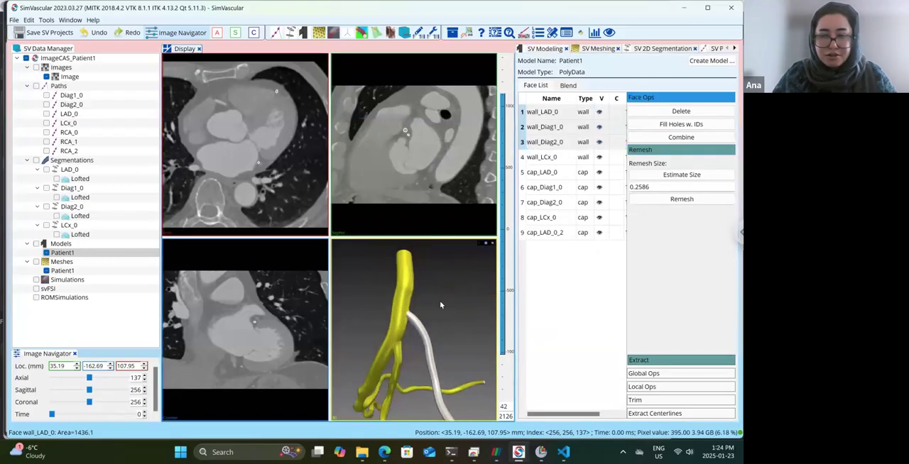
Remove the outdated Patient1 mesh, create a replacement mesh from the smoothed Patient1 model and open it.
{"action": "right_click", "coordinate": [62, 271]}
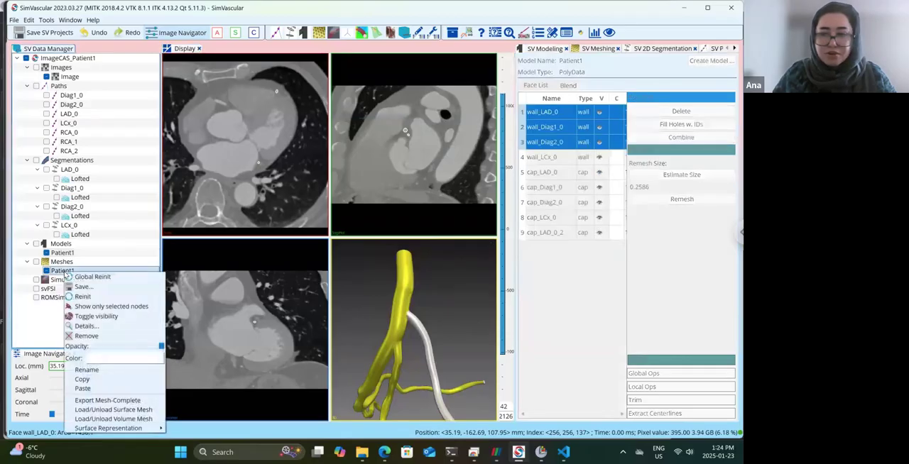
{"action": "left_click", "coordinate": [95, 339]}
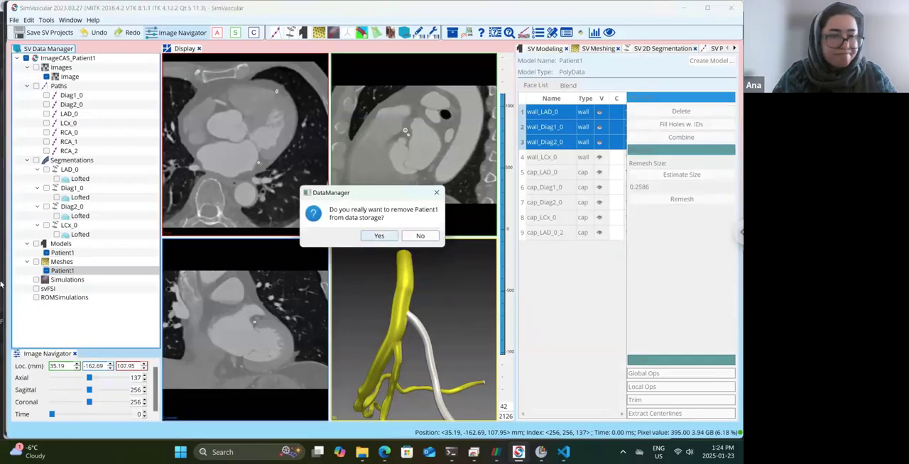
{"action": "left_click", "coordinate": [378, 237]}
{"action": "right_click", "coordinate": [67, 262]}
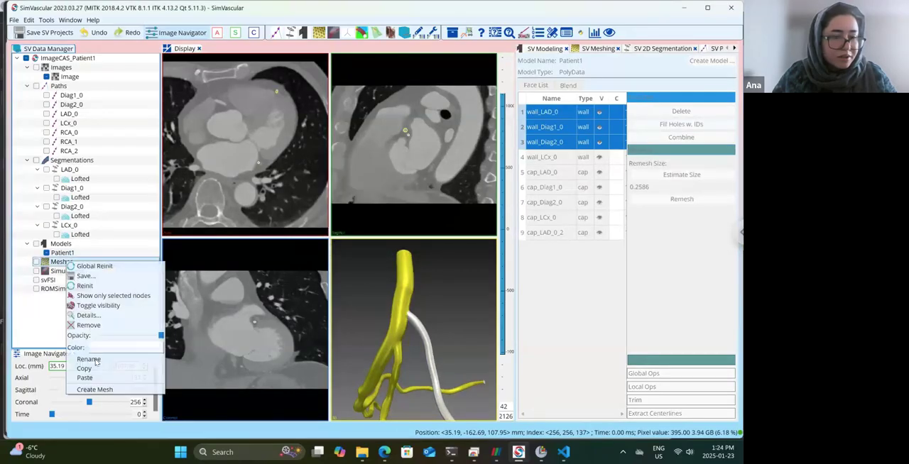
{"action": "left_click", "coordinate": [89, 267]}
{"action": "left_click", "coordinate": [174, 204]}
{"action": "double_click", "coordinate": [65, 270]}
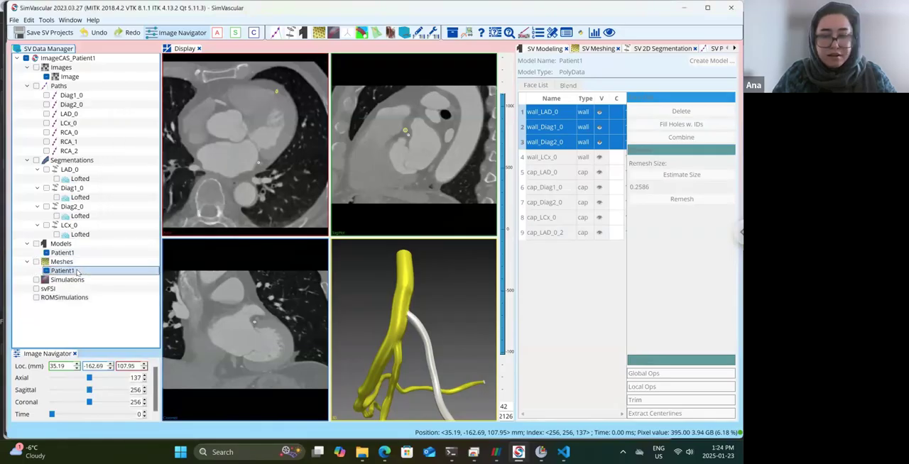
Set the global max edge size to 0.5 and run the mesher on the smoothed model.
{"action": "left_click", "coordinate": [613, 157]}
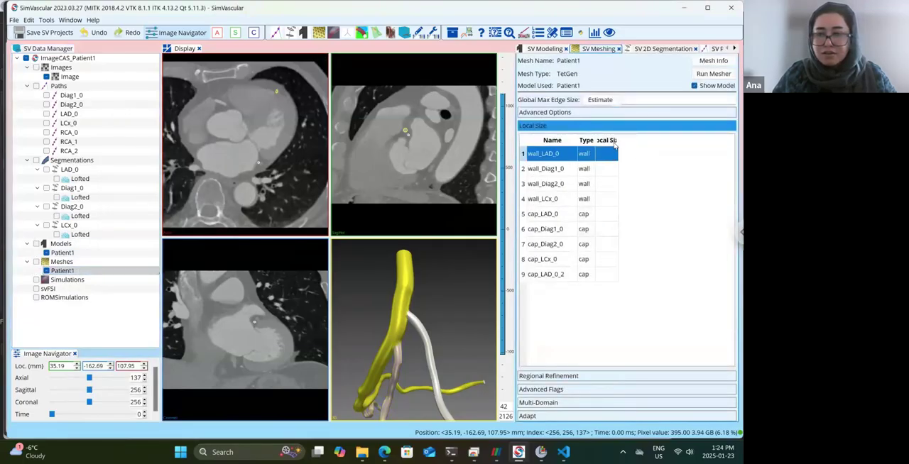
{"action": "left_click", "coordinate": [650, 101]}
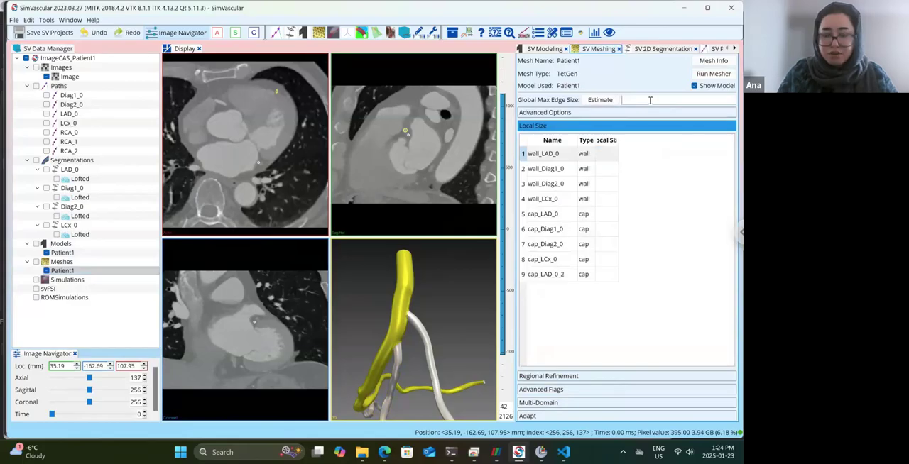
{"action": "type", "text": "0.5"}
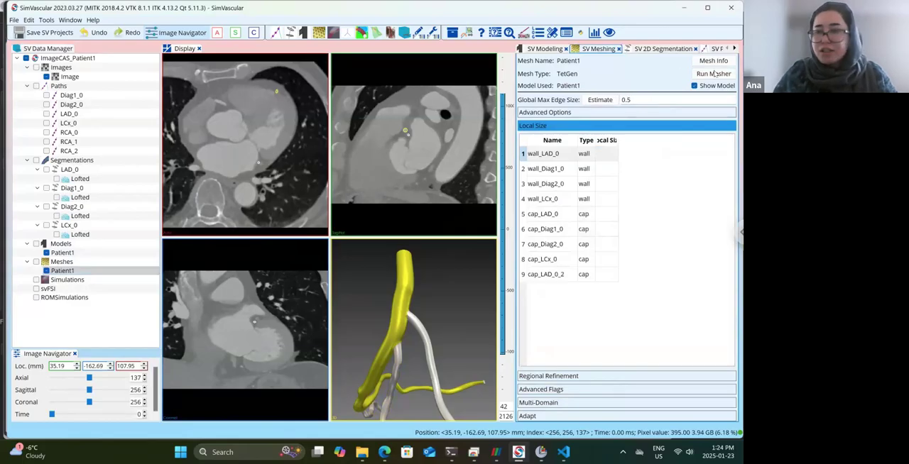
{"action": "left_click", "coordinate": [713, 74]}
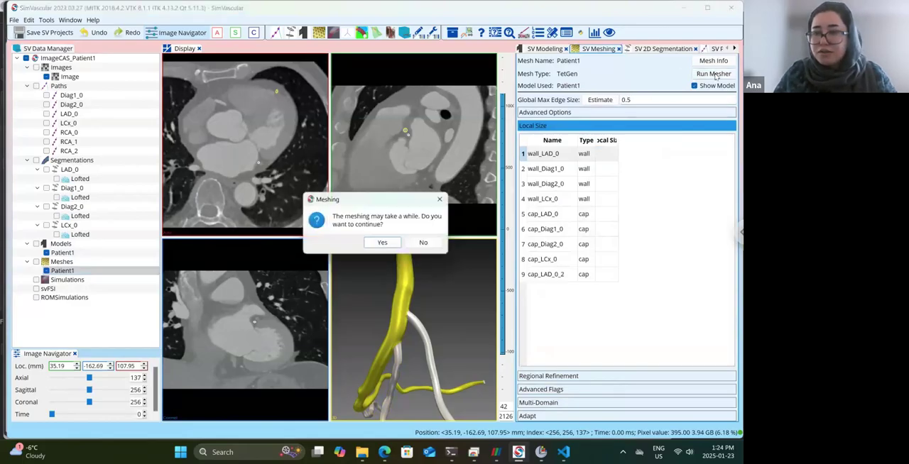
{"action": "left_click", "coordinate": [387, 243]}
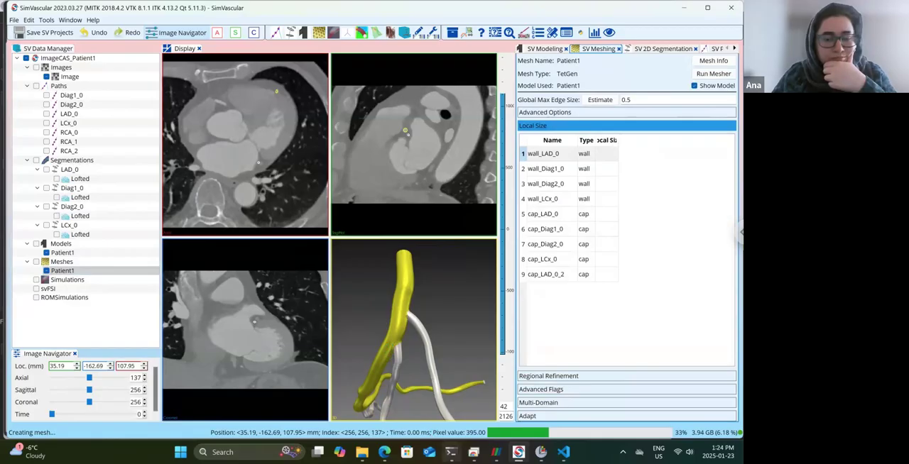
{"action": "mouse_move", "coordinate": [450, 452]}
{"action": "mouse_move", "coordinate": [471, 422]}
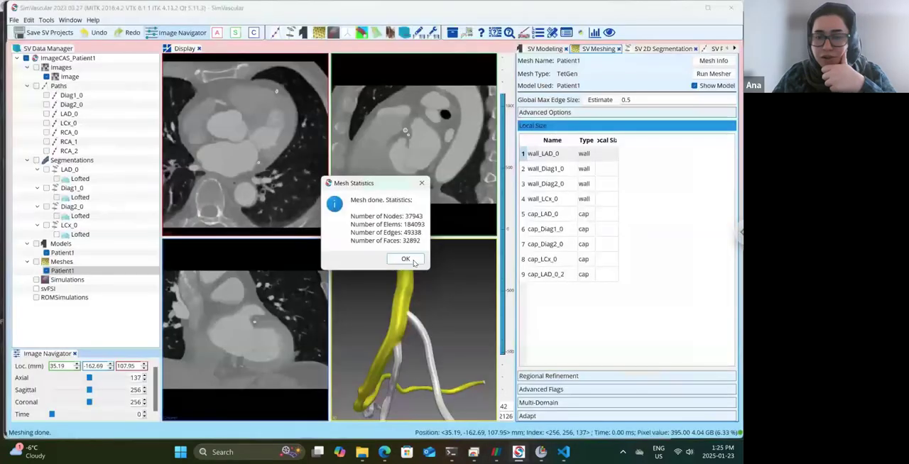
Examine the smoothed Patient1 model around the LAD branch junctions from several angles and as a whole.
{"action": "left_click_drag", "start_coordinate": [430, 312], "coordinate": [419, 370]}
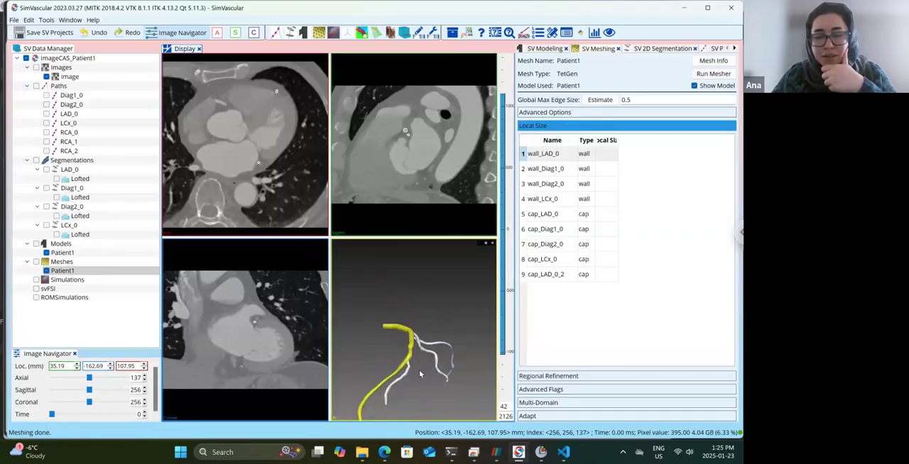
{"action": "scroll", "coordinate": [419, 370], "scroll_direction": "up", "scroll_amount": 5}
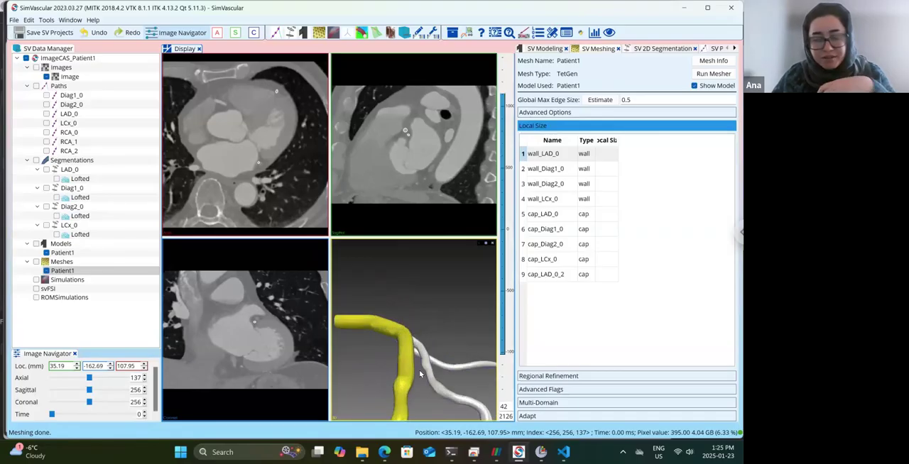
{"action": "scroll", "coordinate": [419, 370], "scroll_direction": "up", "scroll_amount": 3}
{"action": "left_click_drag", "start_coordinate": [419, 370], "coordinate": [433, 292]}
{"action": "scroll", "coordinate": [438, 269], "scroll_direction": "up", "scroll_amount": 4}
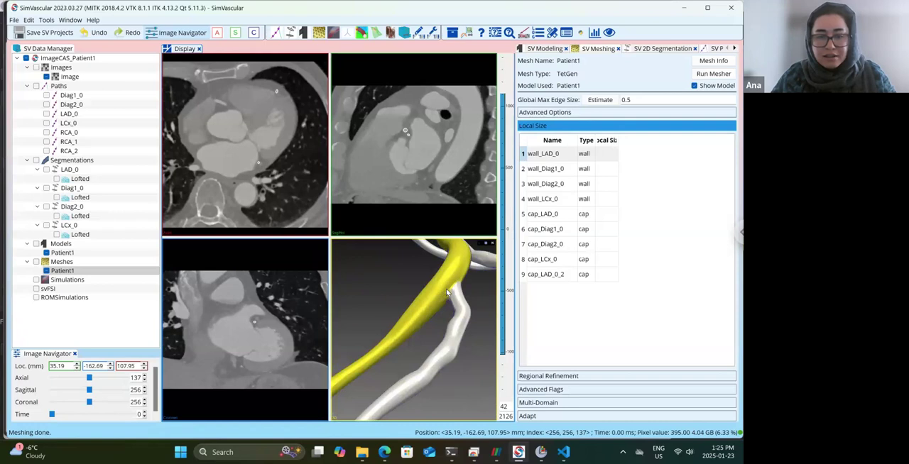
{"action": "left_click_drag", "start_coordinate": [447, 292], "coordinate": [433, 329]}
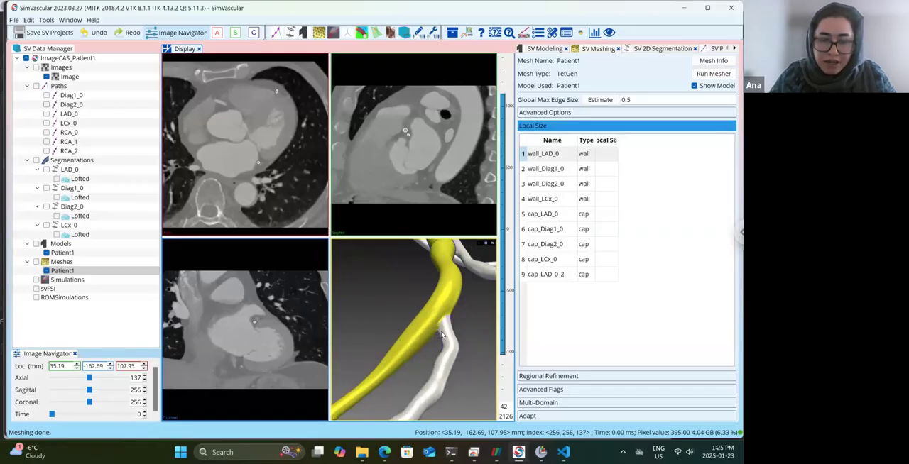
{"action": "left_click_drag", "start_coordinate": [433, 340], "coordinate": [432, 340]}
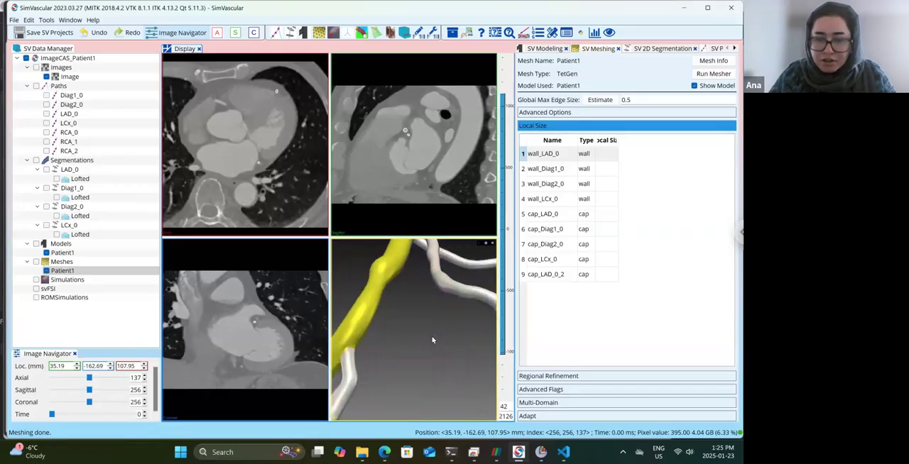
{"action": "scroll", "coordinate": [433, 340], "scroll_direction": "up", "scroll_amount": 4}
{"action": "scroll", "coordinate": [433, 340], "scroll_direction": "down", "scroll_amount": 6}
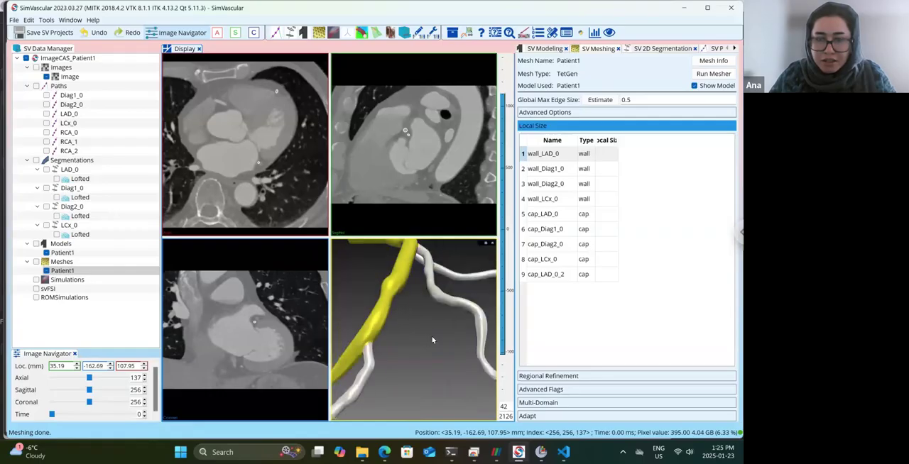
{"action": "left_click_drag", "start_coordinate": [433, 355], "coordinate": [472, 332]}
{"action": "scroll", "coordinate": [471, 331], "scroll_direction": "down", "scroll_amount": 2}
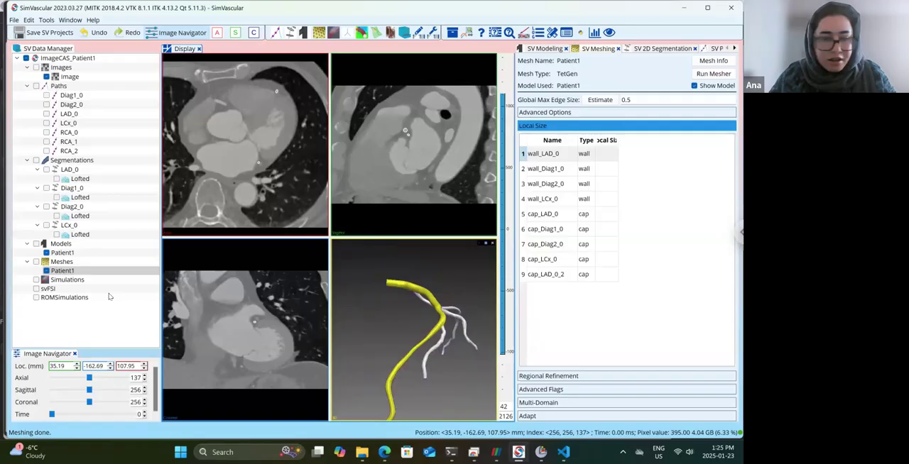
Hide the Patient1 solid model so only its new mesh is displayed.
{"action": "left_click", "coordinate": [46, 253]}
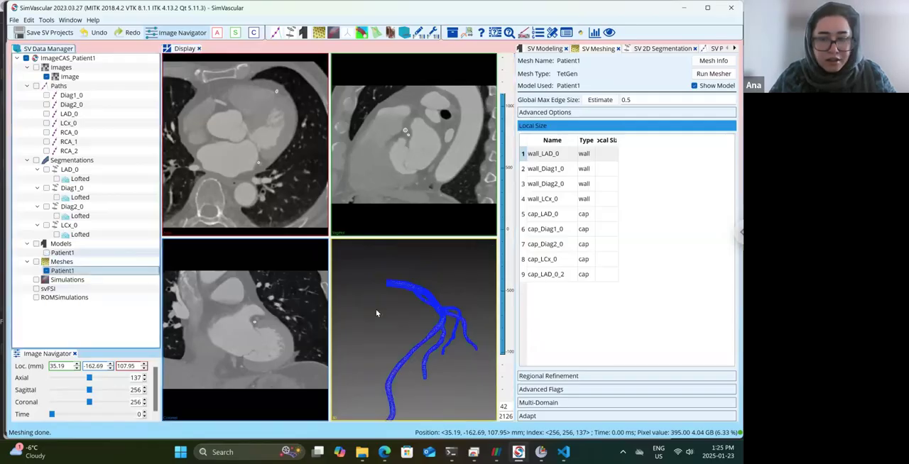
Examine the surface elements of the new Patient1 mesh up close around the LAD branch junctions.
{"action": "left_click", "coordinate": [697, 225]}
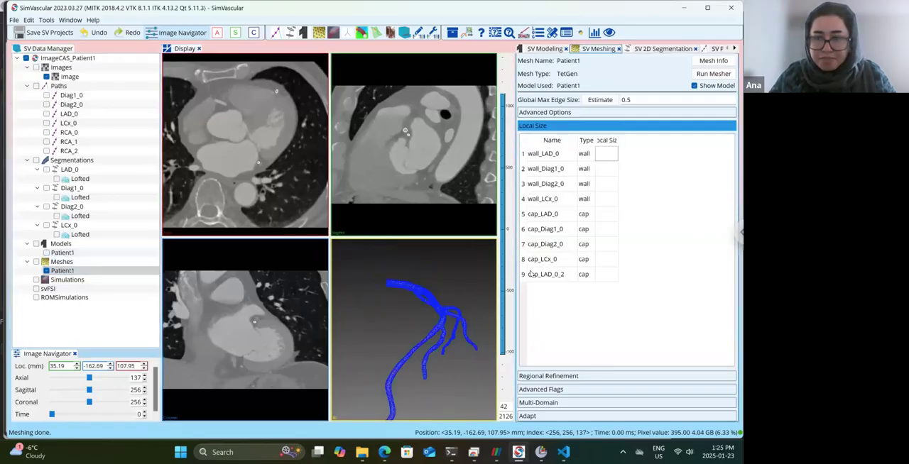
{"action": "left_click_drag", "start_coordinate": [448, 296], "coordinate": [323, 365]}
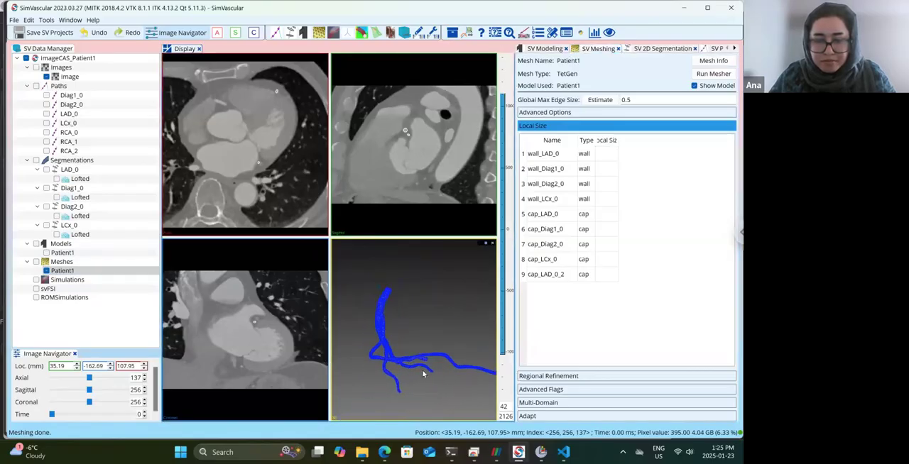
{"action": "scroll", "coordinate": [424, 370], "scroll_direction": "up", "scroll_amount": 3}
{"action": "mouse_move", "coordinate": [423, 367]}
{"action": "left_mouse_down"}
{"action": "mouse_move", "coordinate": [410, 357]}
{"action": "mouse_move", "coordinate": [381, 364]}
{"action": "mouse_move", "coordinate": [410, 359]}
{"action": "left_mouse_up"}
{"action": "scroll", "coordinate": [416, 359], "scroll_direction": "up", "scroll_amount": 2}
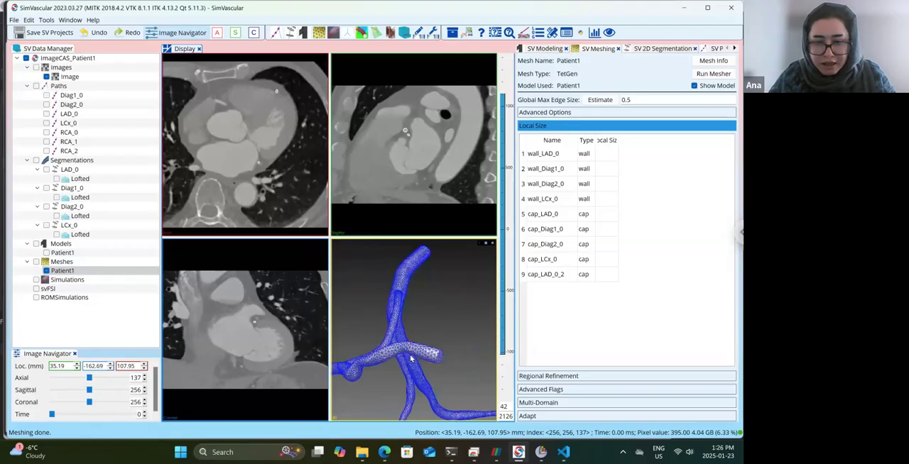
{"action": "scroll", "coordinate": [400, 360], "scroll_direction": "up", "scroll_amount": 3}
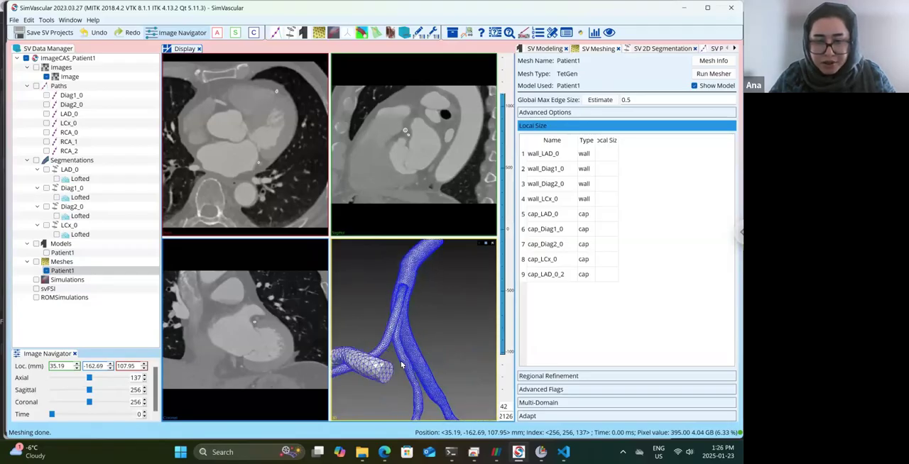
{"action": "left_click_drag", "start_coordinate": [387, 386], "coordinate": [387, 380]}
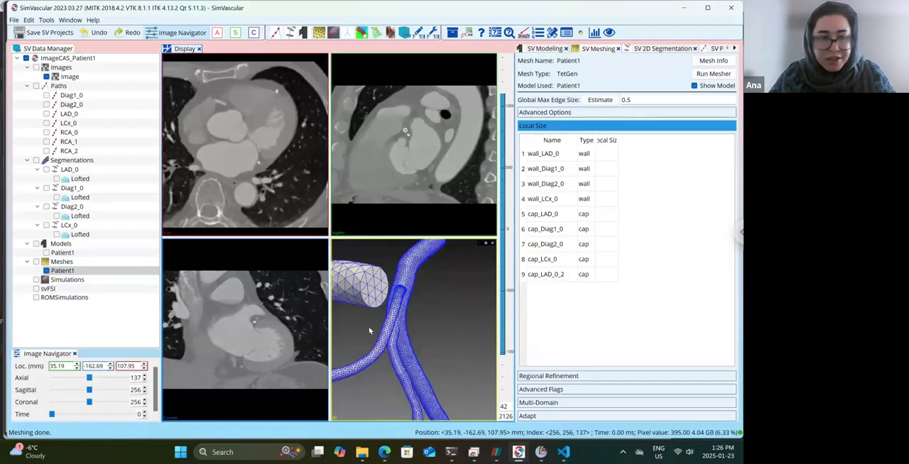
Save the ImageCAS_Patient1 project and review the whole coronary mesh from several angles.
{"action": "left_click", "coordinate": [36, 35]}
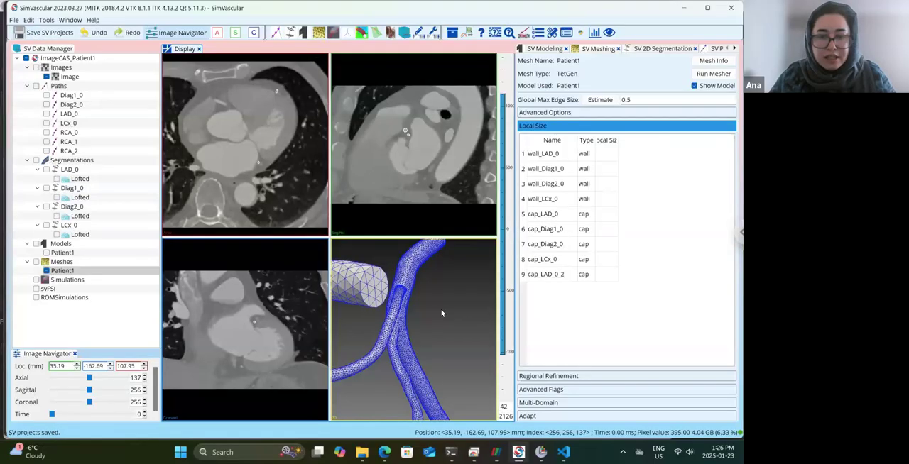
{"action": "scroll", "coordinate": [441, 313], "scroll_direction": "down", "scroll_amount": 6}
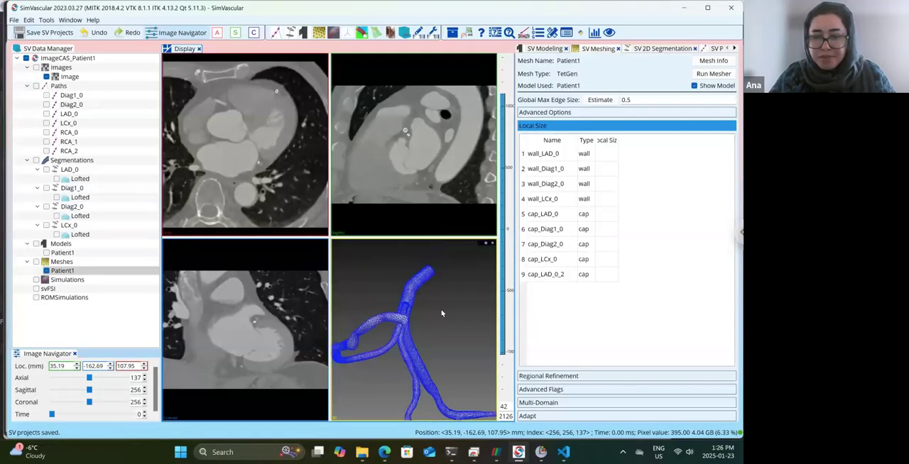
{"action": "left_click_drag", "start_coordinate": [411, 319], "coordinate": [481, 310]}
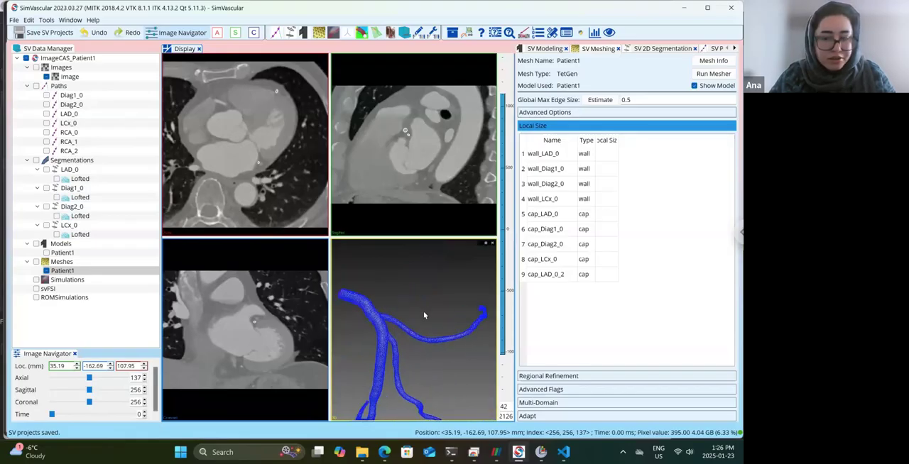
{"action": "left_click_drag", "start_coordinate": [424, 315], "coordinate": [412, 379]}
{"action": "left_click_drag", "start_coordinate": [420, 336], "coordinate": [429, 318]}
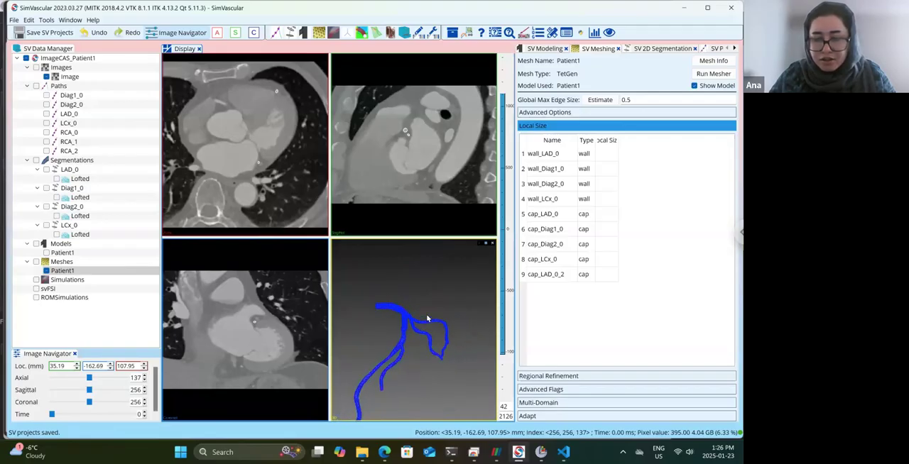